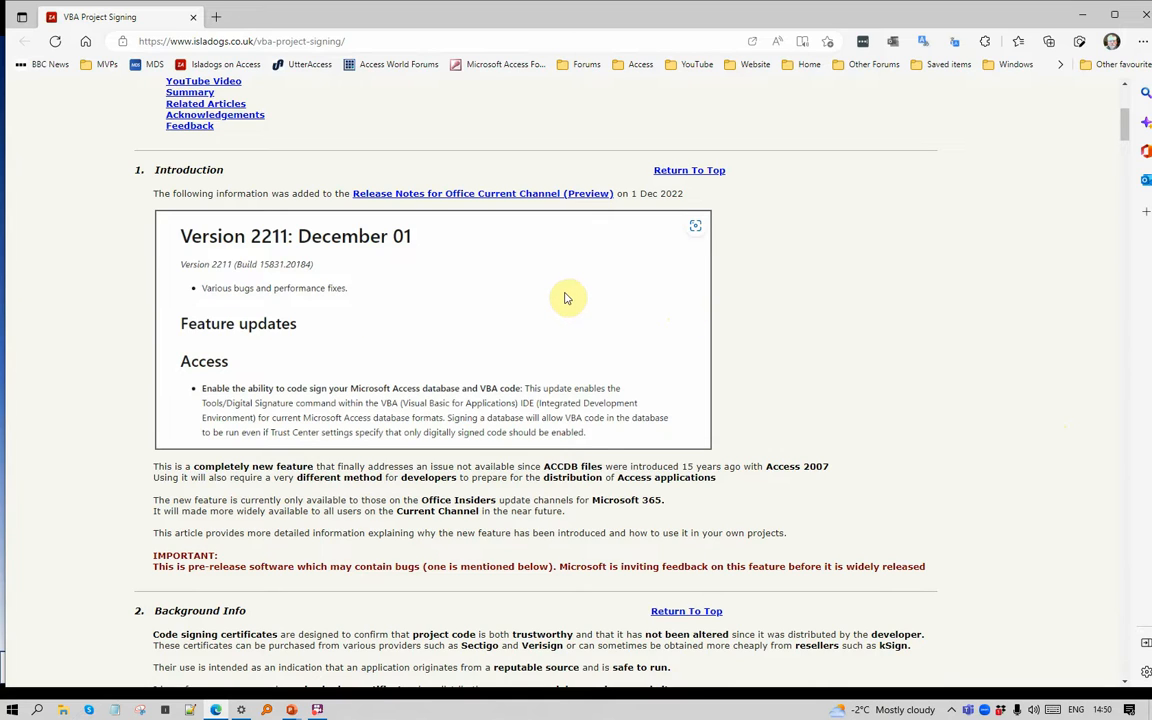
# Step: Look through the VBA Project Signing article, covering its background, project signing and signed-project testing sections
pyautogui.scroll(-1, 550, 287)
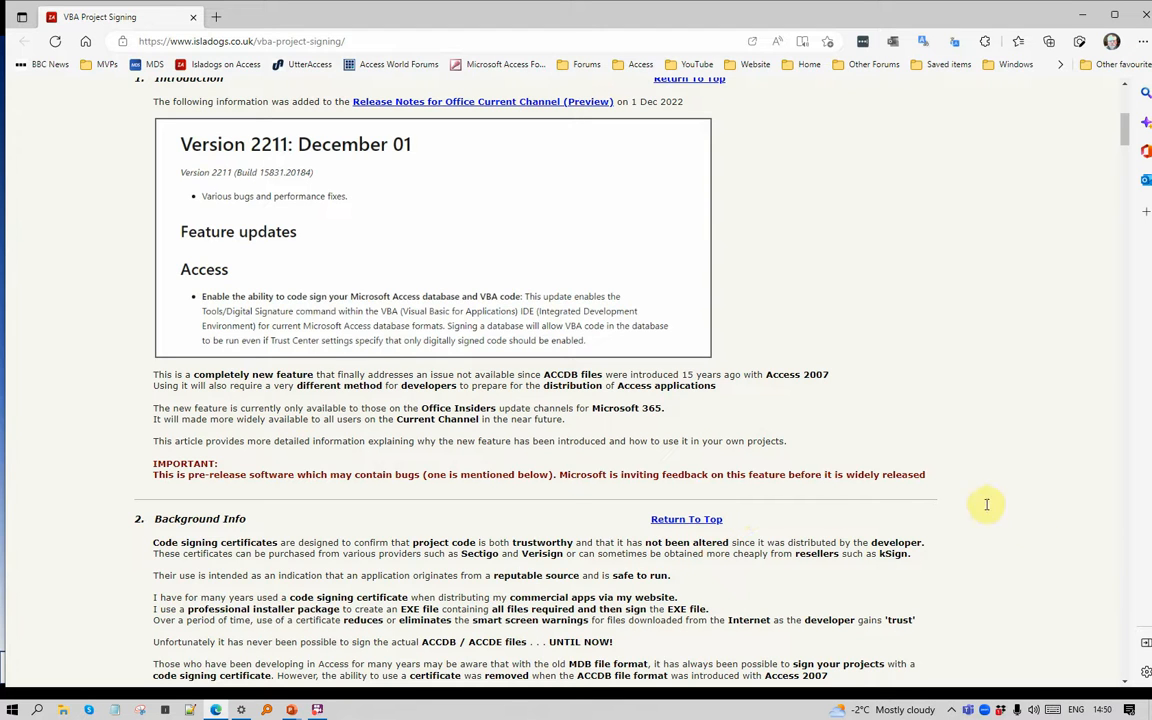
pyautogui.scroll(-3, 1050, 473)
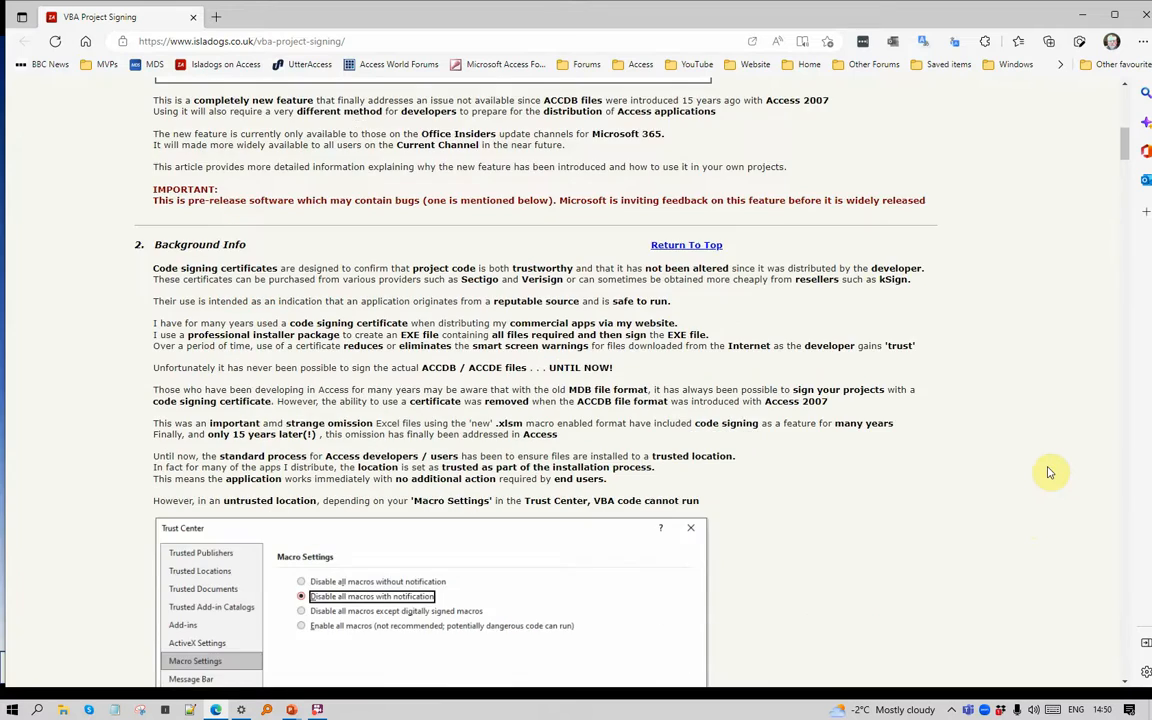
pyautogui.scroll(-1, 1050, 473)
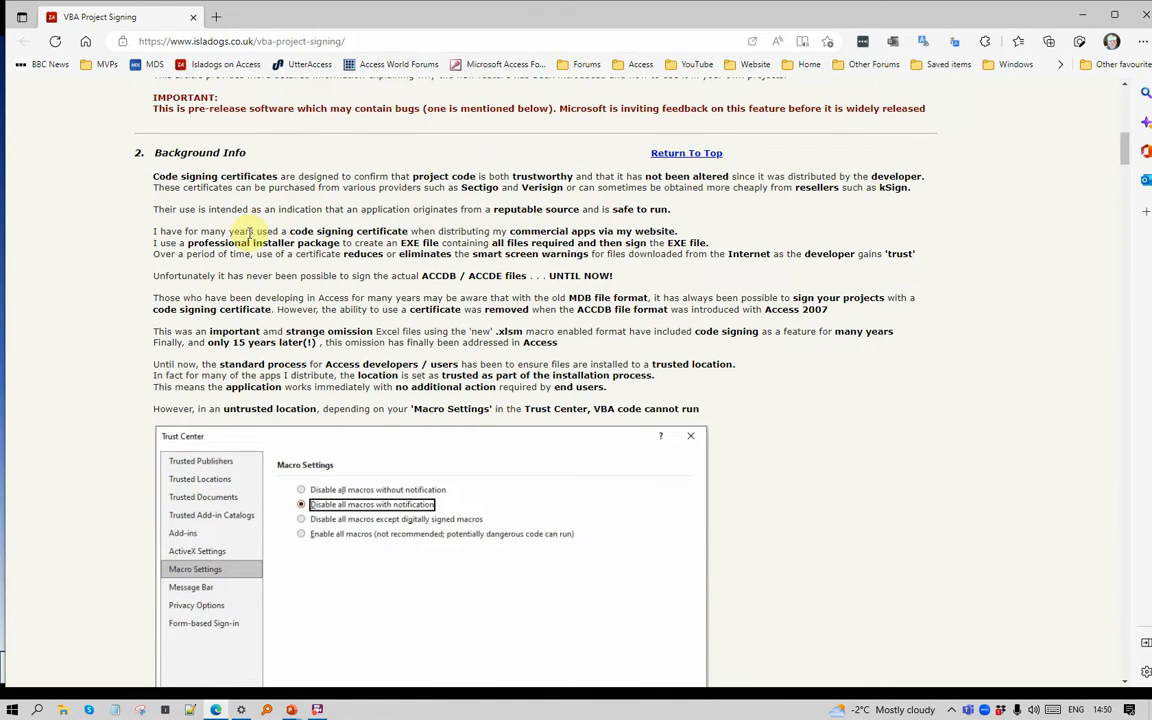
pyautogui.scroll(-7, 193, 257)
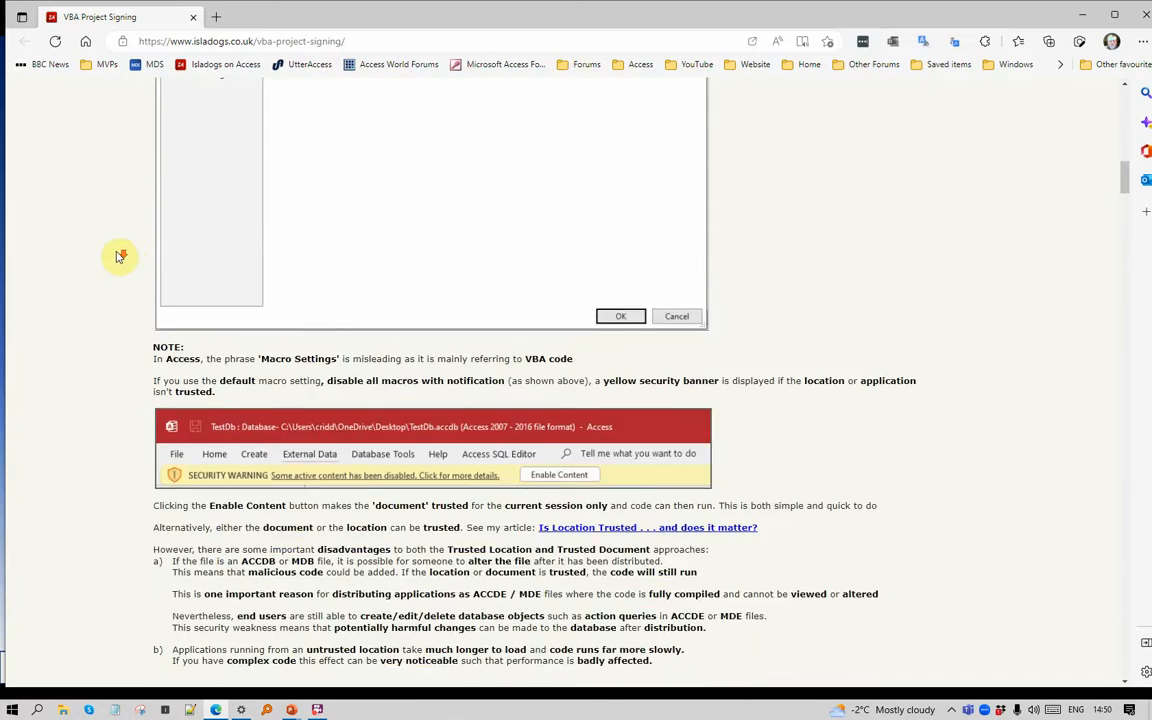
pyautogui.scroll(-12, 116, 257)
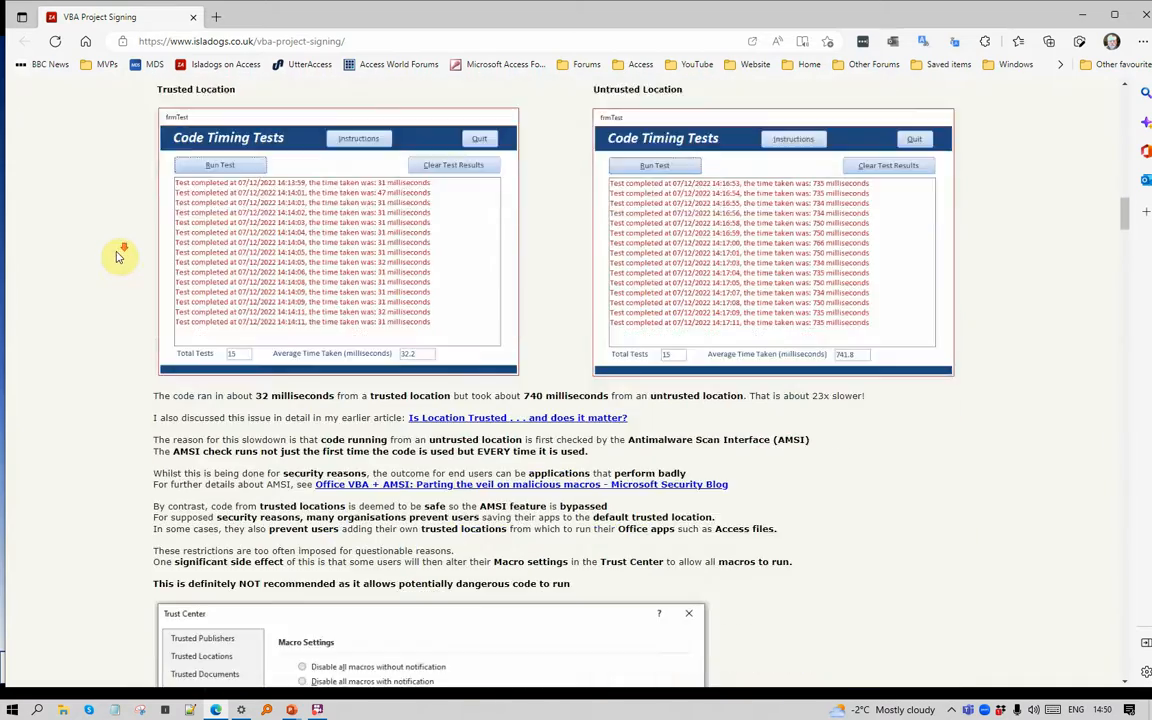
pyautogui.scroll(-5, 116, 257)
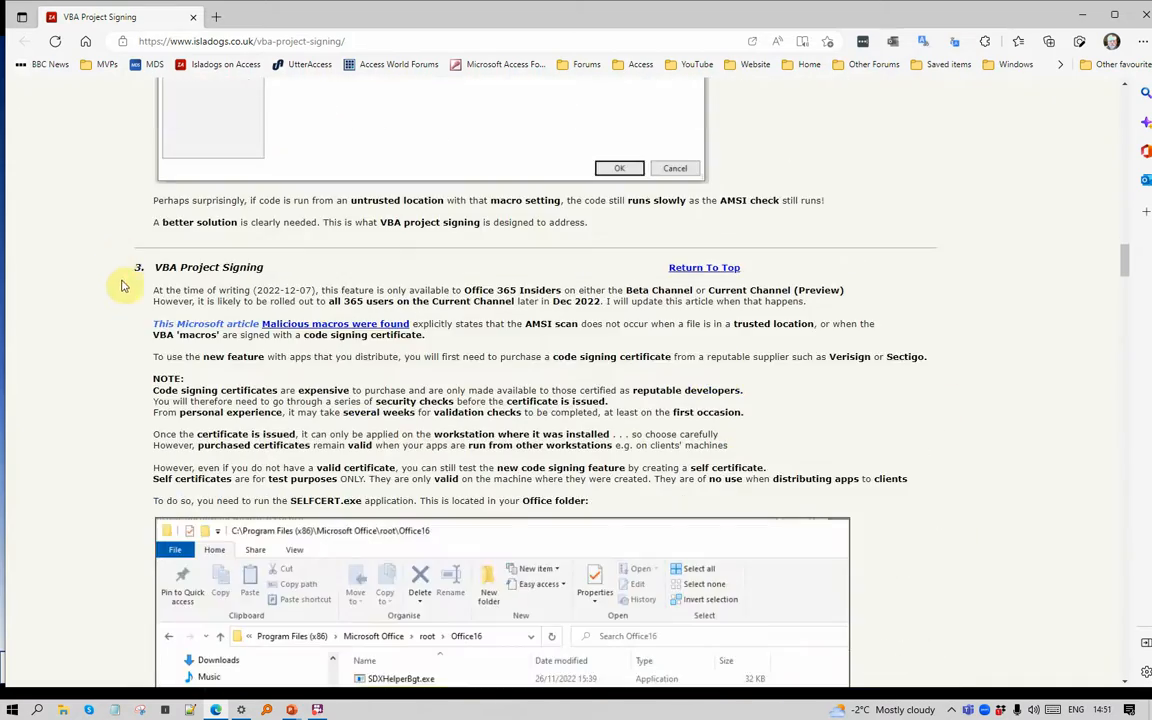
pyautogui.scroll(-10, 121, 287)
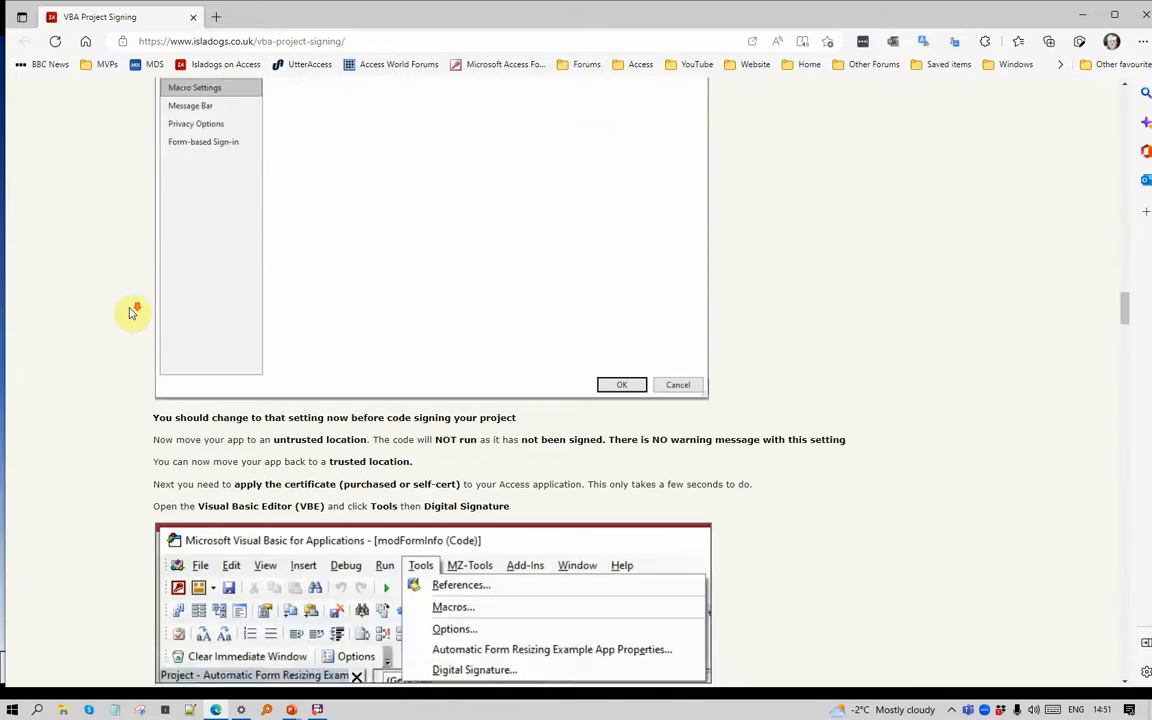
pyautogui.scroll(-5, 129, 313)
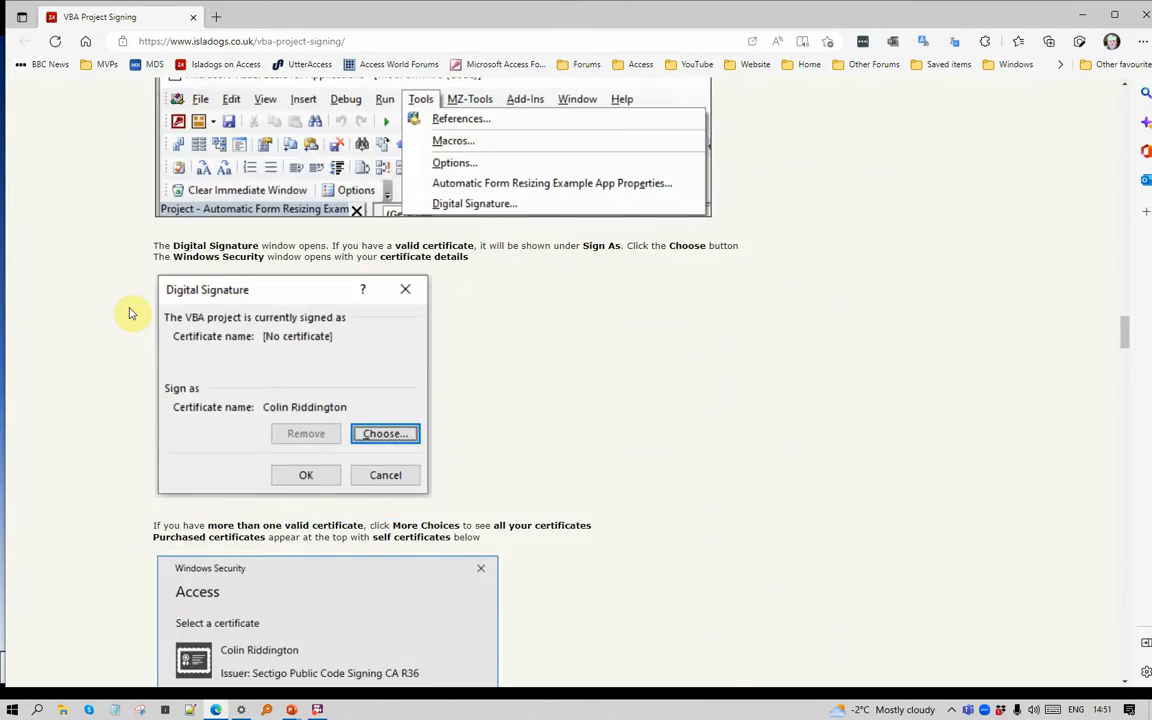
pyautogui.scroll(-15, 129, 313)
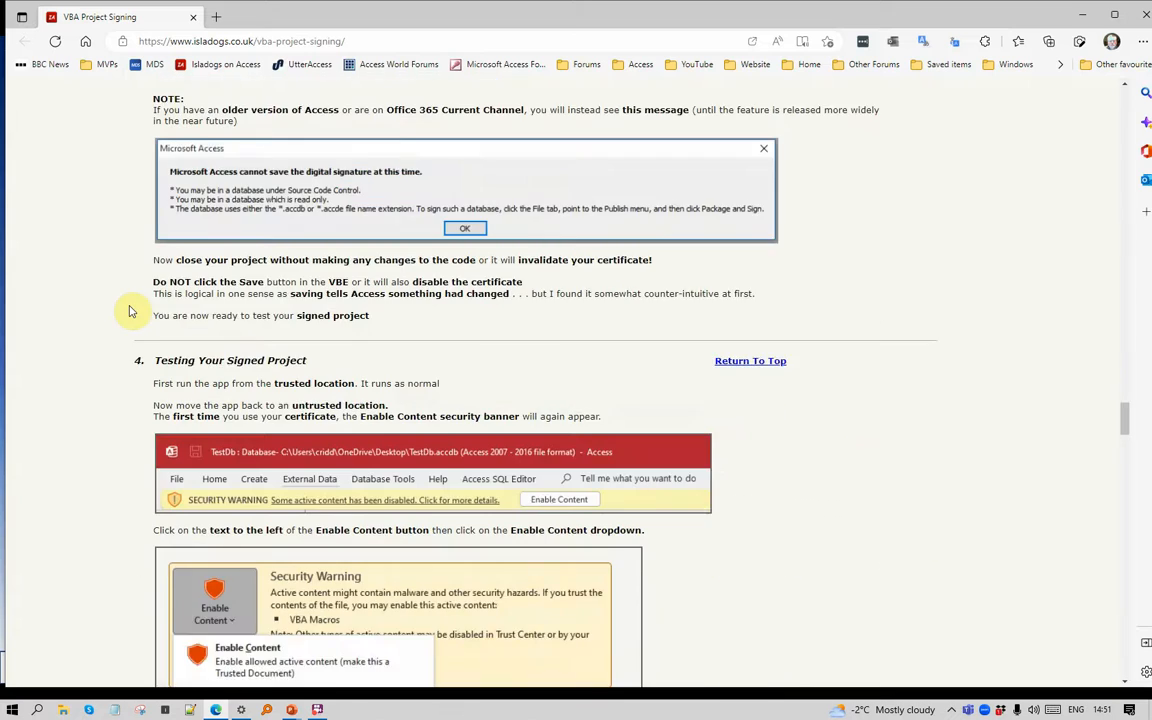
pyautogui.scroll(-3, 129, 313)
pyautogui.scroll(-2, 142, 268)
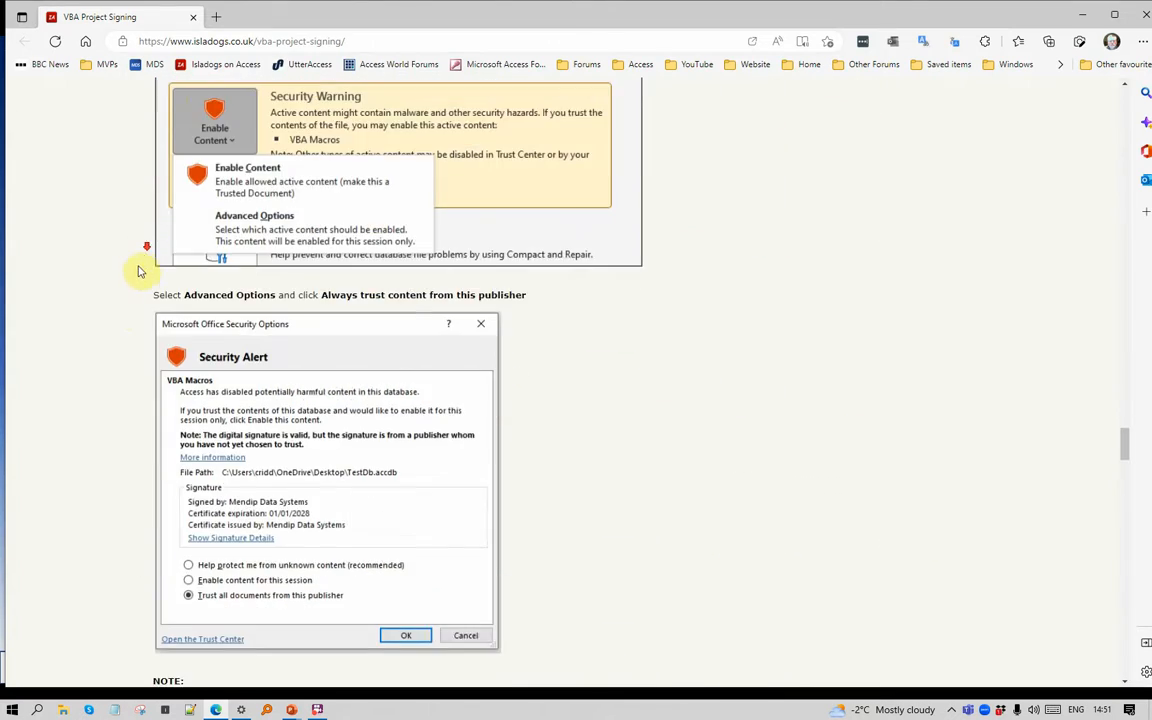
pyautogui.scroll(-11, 140, 270)
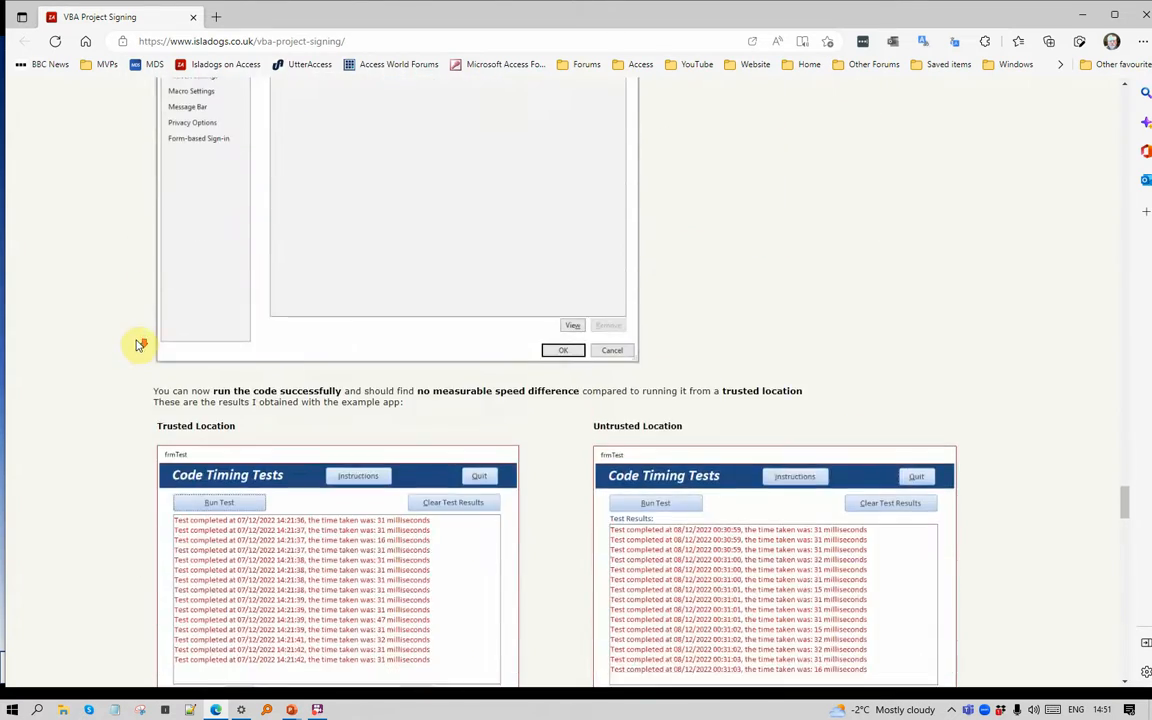
# Step: Download the UNSIGNED and SIGNED versions of the Code Signing Test Database from the article's Download section
pyautogui.scroll(-15, 140, 345)
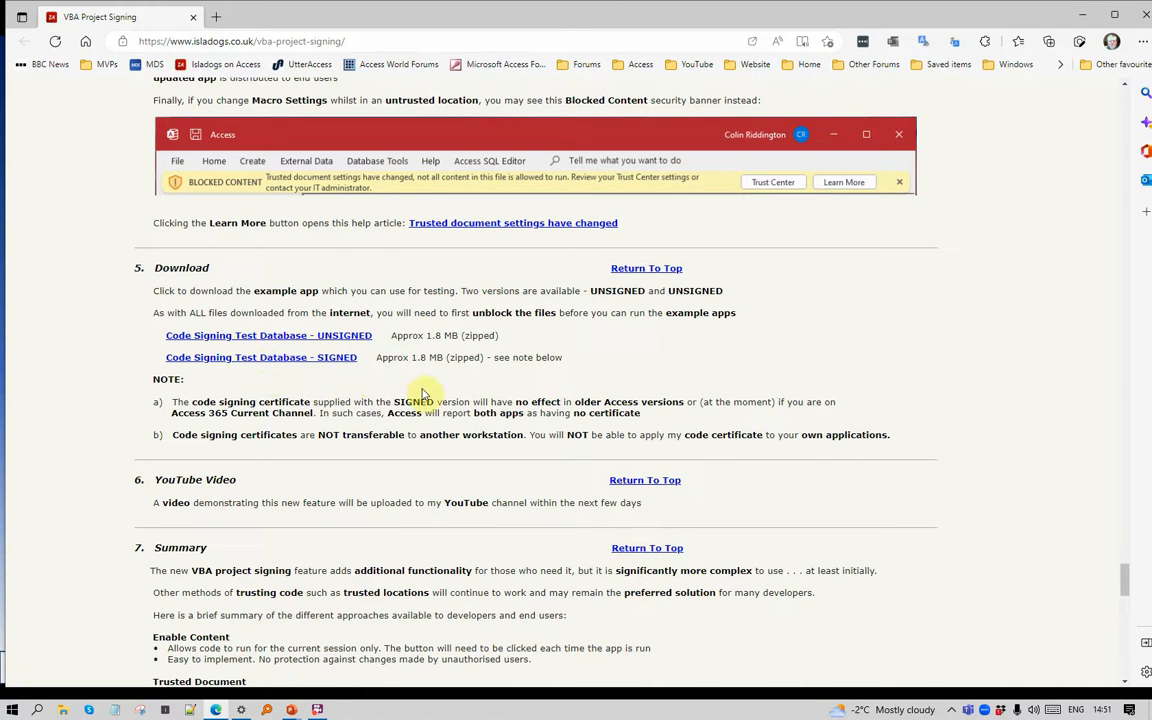
pyautogui.click(296, 342)
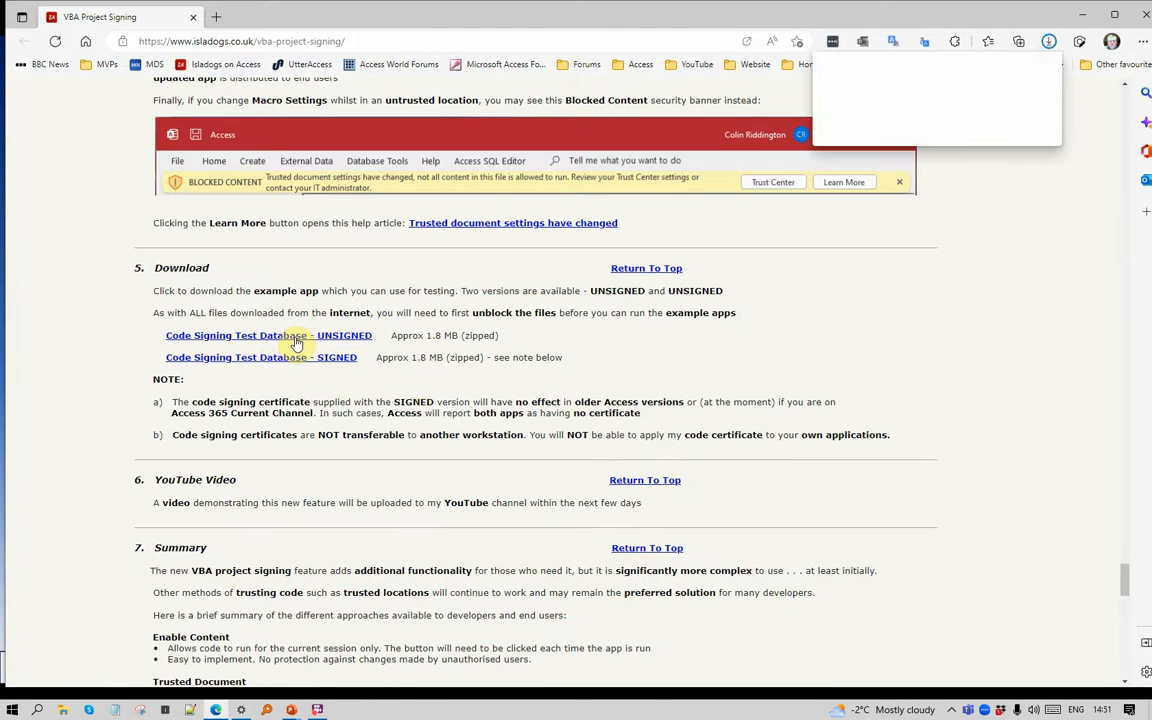
pyautogui.click(299, 365)
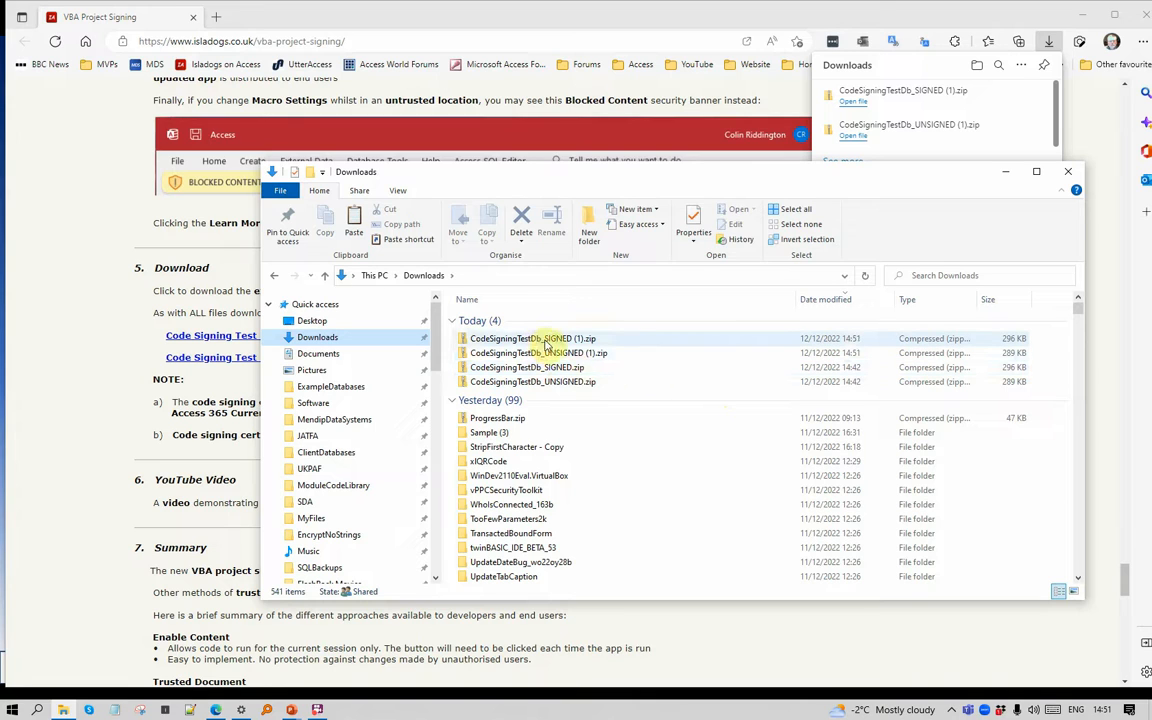
# Step: Copy CodeSigningTestDb_SIGNED (1).zip and CodeSigningTestDb_UNSIGNED (1).zip from the Downloads folder to C:\VBASignTest
pyautogui.click(541, 340)
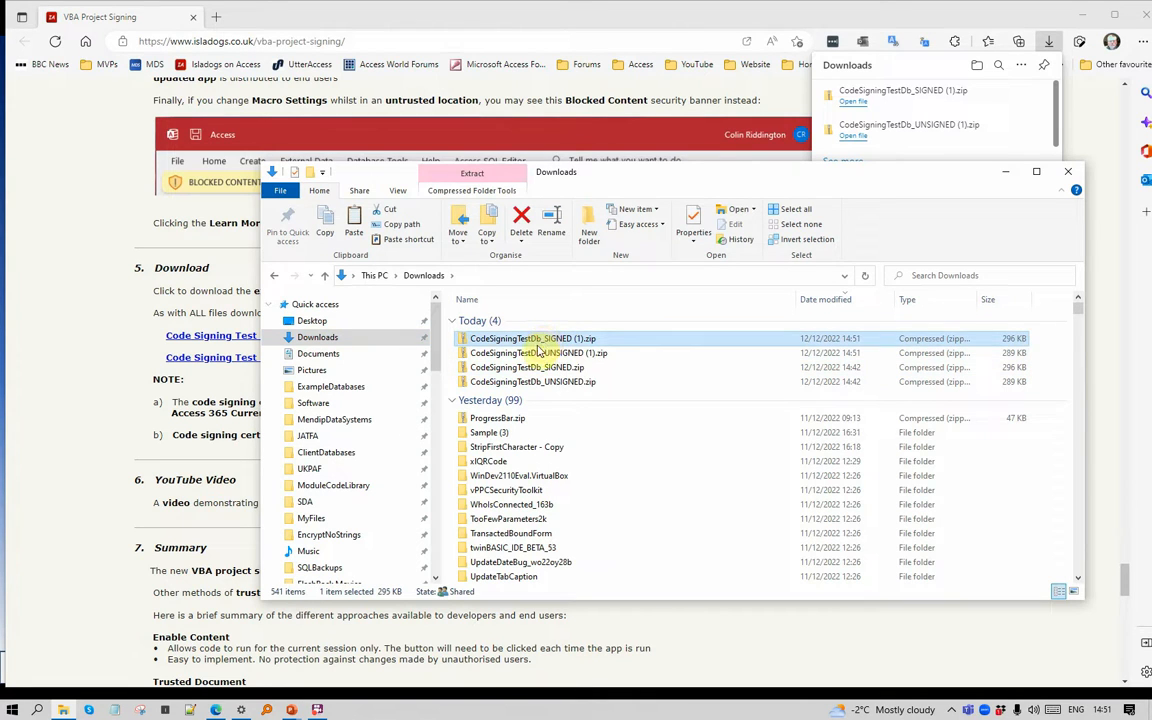
pyautogui.keyDown('ctrl'); pyautogui.click(545, 353); pyautogui.keyUp('ctrl')
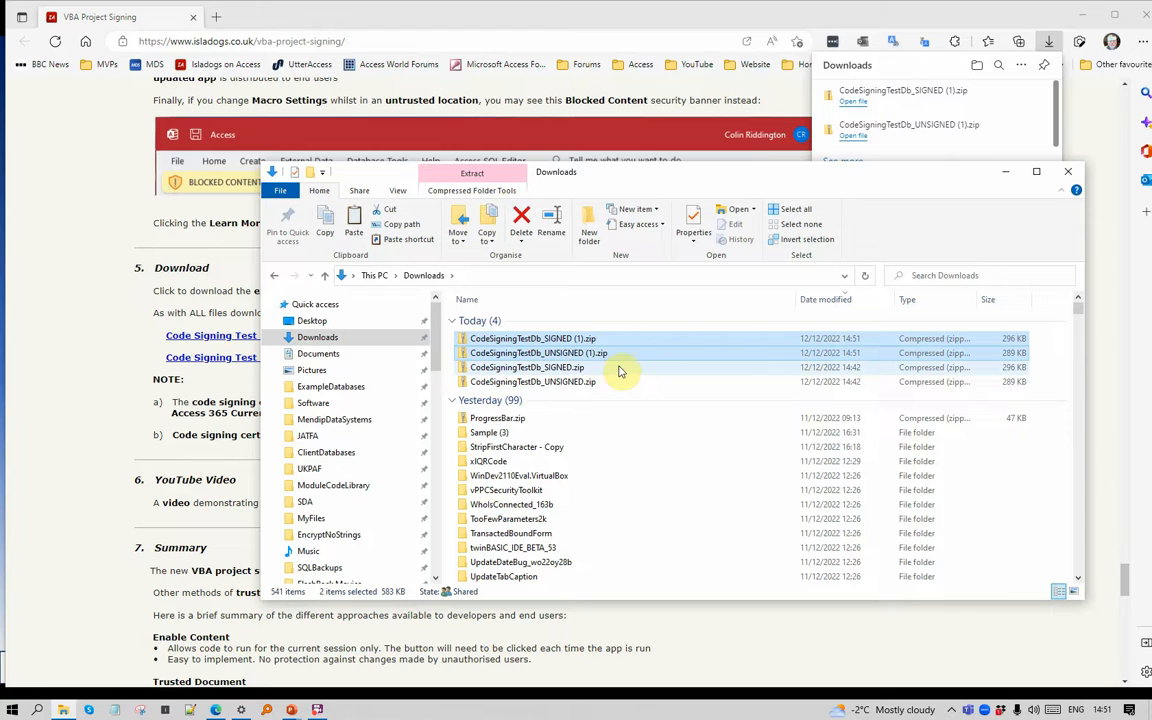
pyautogui.scroll(-1, 334, 455)
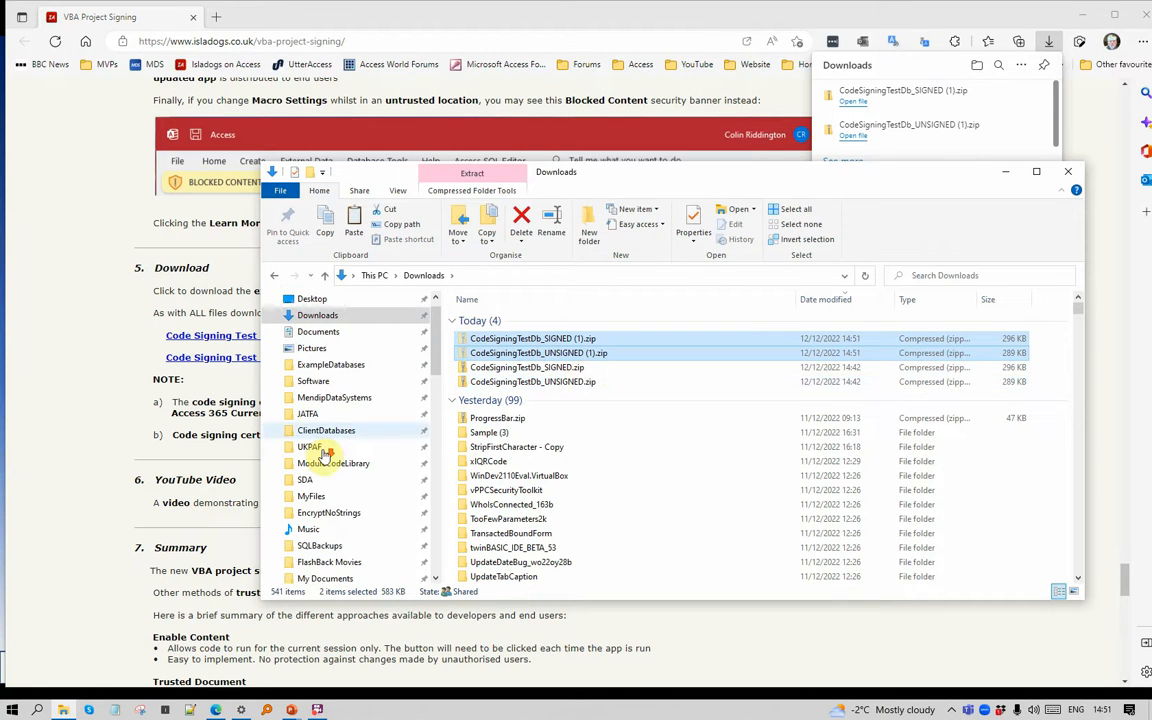
pyautogui.scroll(1, 360, 455)
pyautogui.scroll(-5, 350, 435)
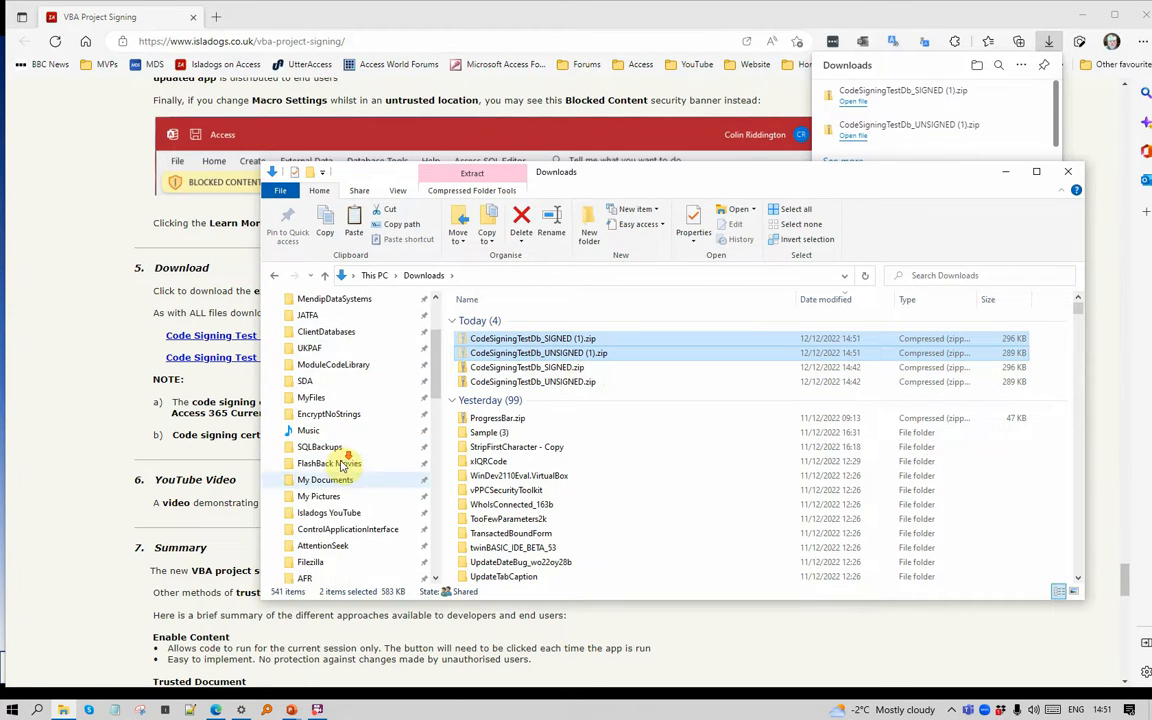
pyautogui.scroll(-2, 343, 483)
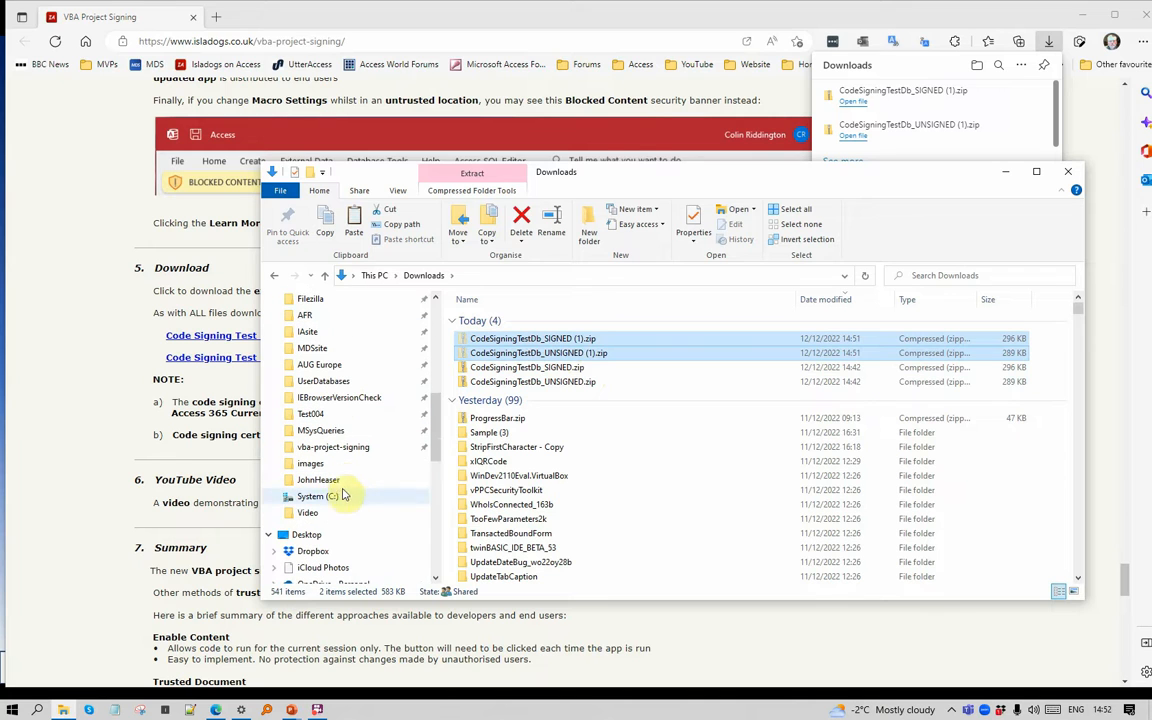
pyautogui.click(335, 497)
pyautogui.scroll(-4, 626, 494)
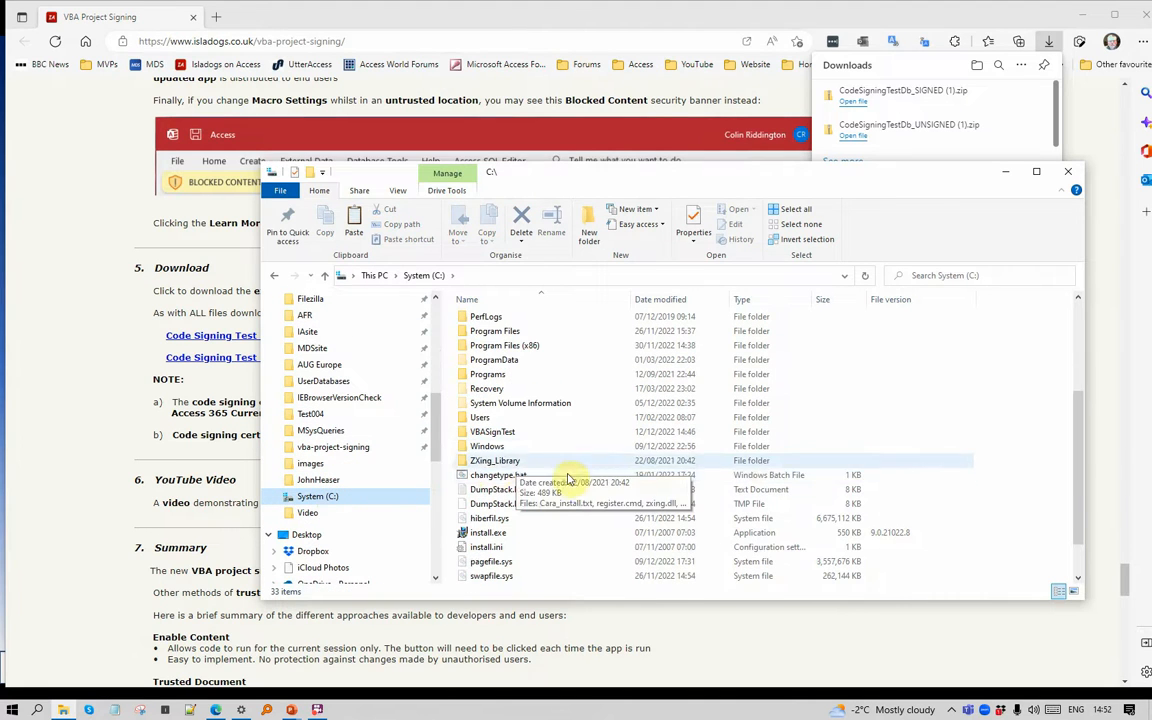
pyautogui.doubleClick(490, 431)
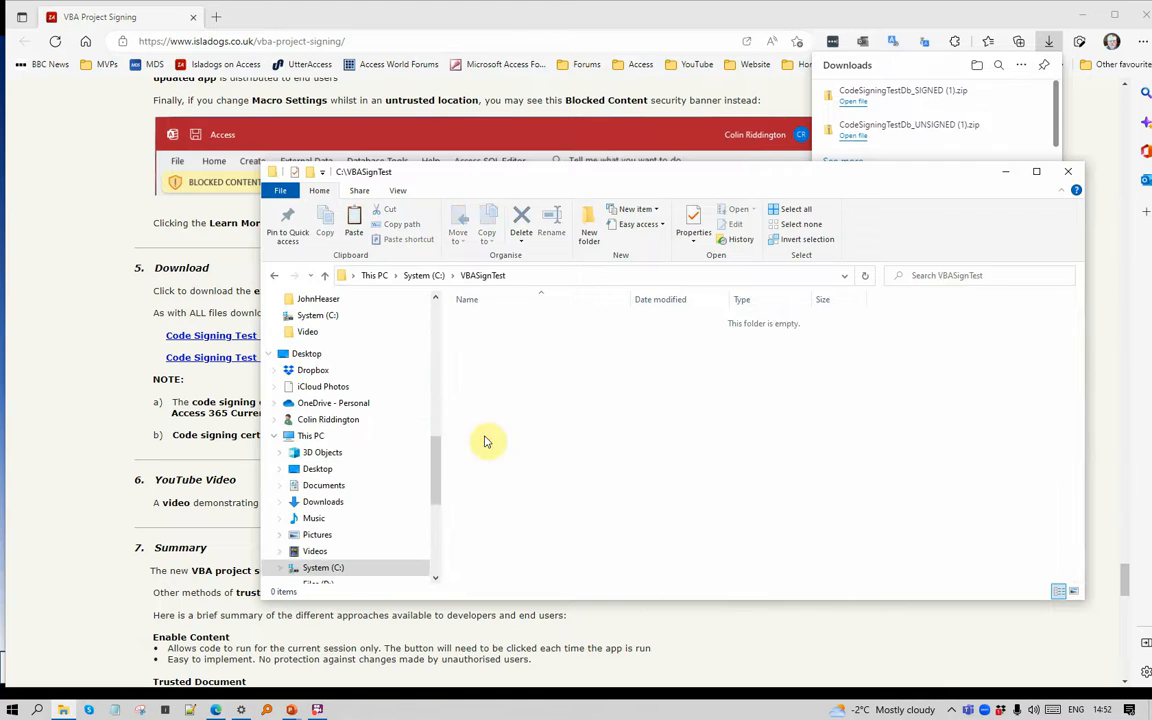
pyautogui.hotkey('ctrl', 'v')
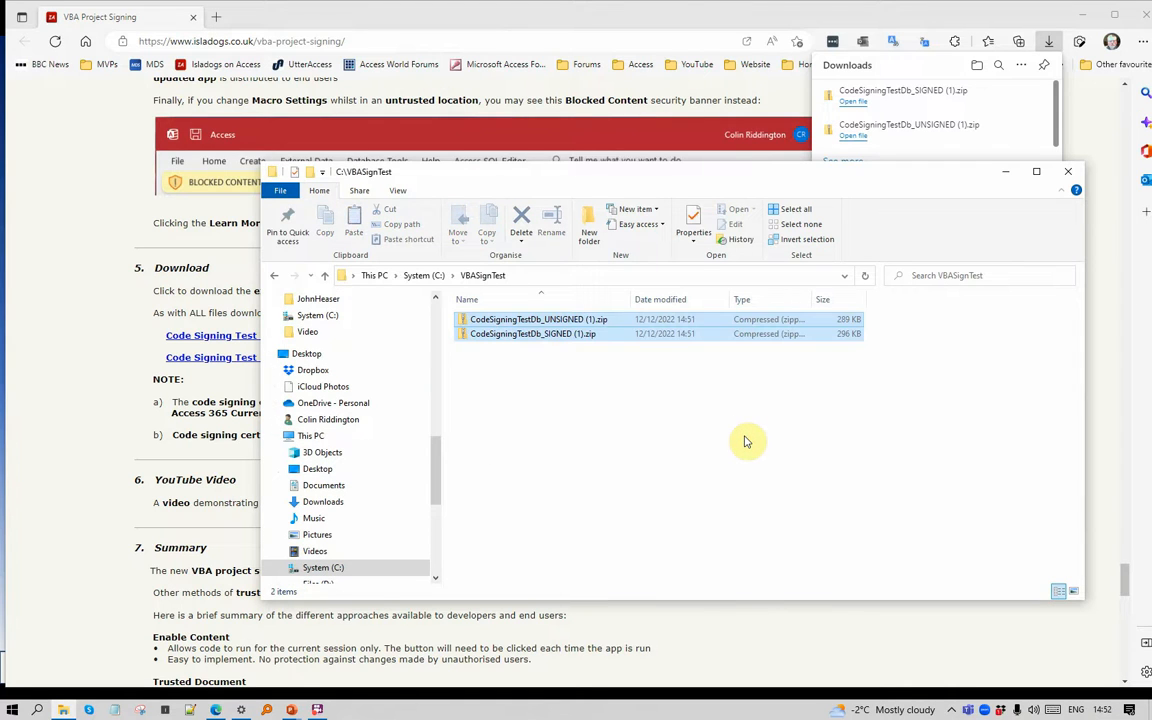
# Step: Close the browser and extract CodeSigningTestDb_UNSIGNED (1).zip to the folder C:\VBASignTest\CodeSigningTestDb_UNSIGNED (1)
pyautogui.doubleClick(527, 320)
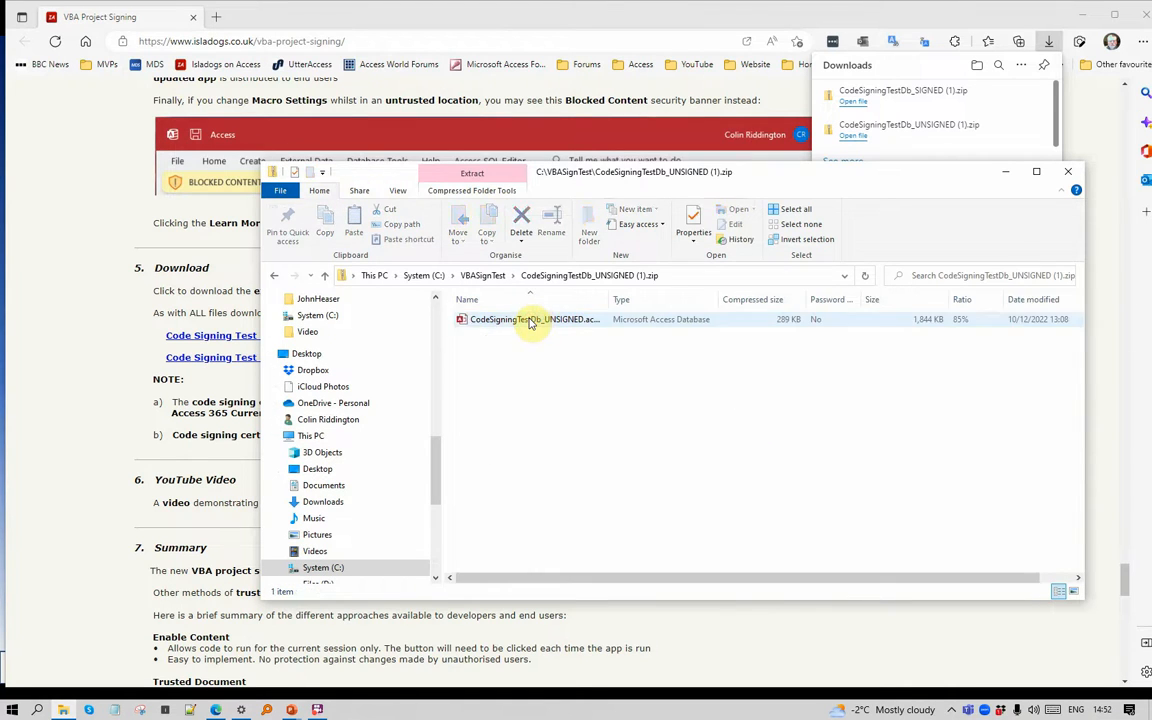
pyautogui.click(720, 18)
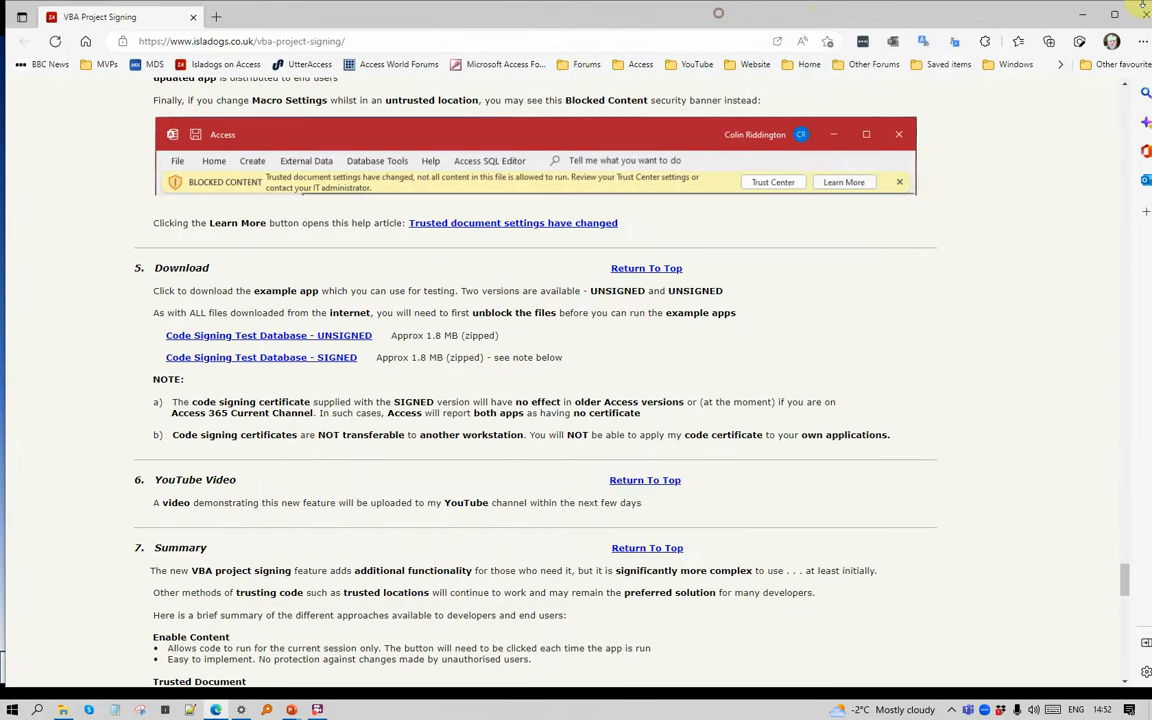
pyautogui.click(1145, 17)
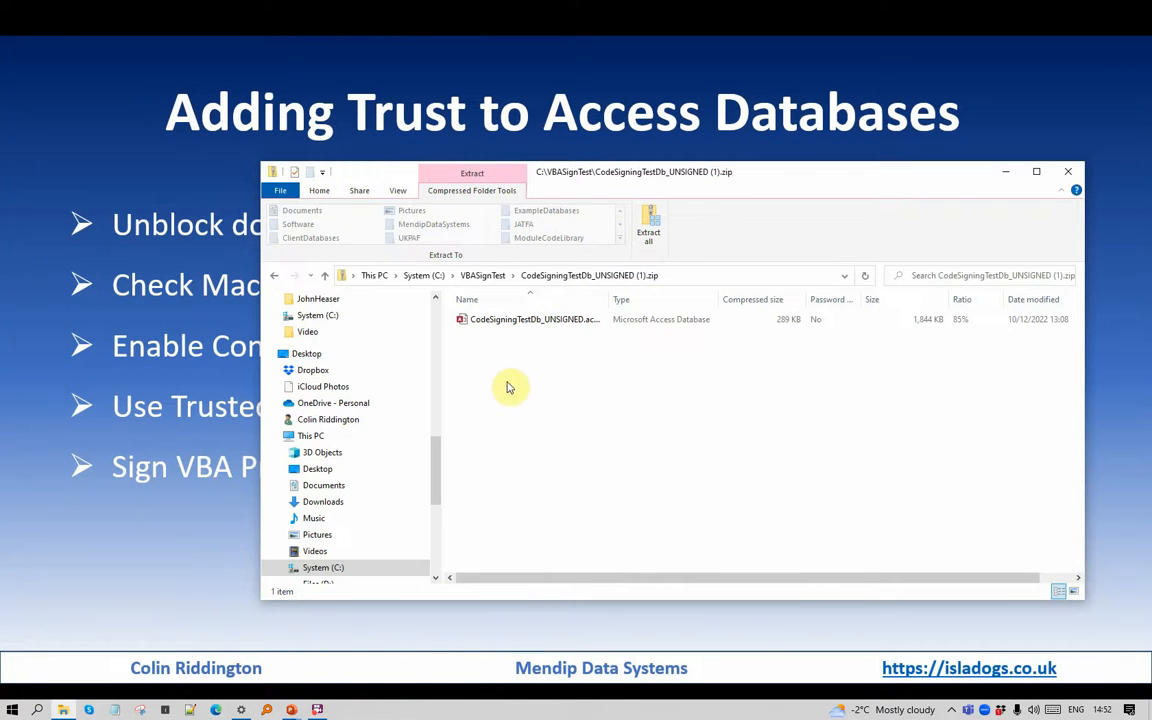
pyautogui.click(646, 222)
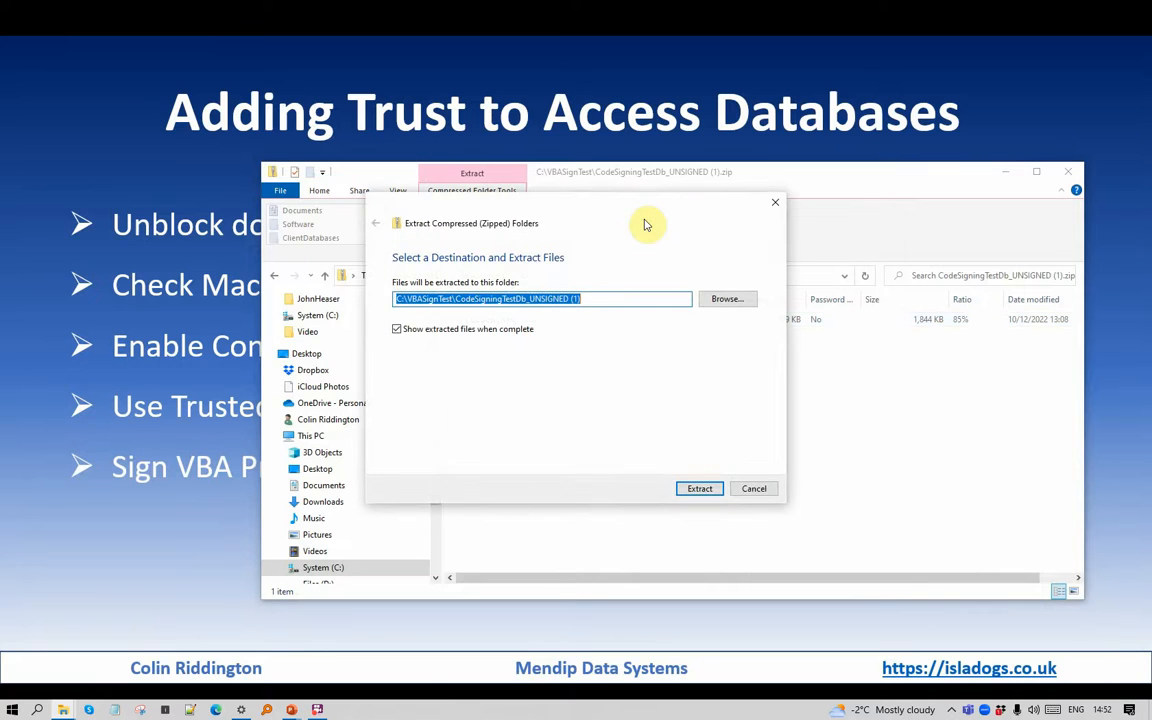
pyautogui.click(698, 487)
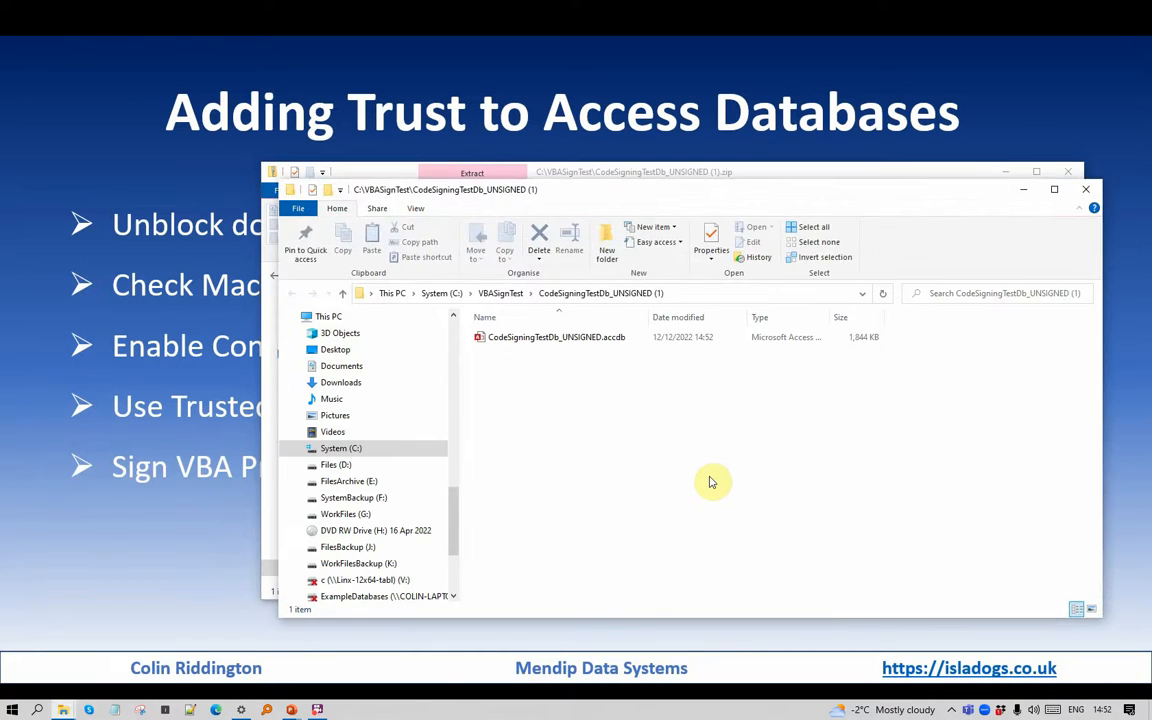
# Step: Check the general properties and security notice of the extracted CodeSigningTestDb_UNSIGNED.accdb, leaving it blocked
pyautogui.rightClick(556, 338)
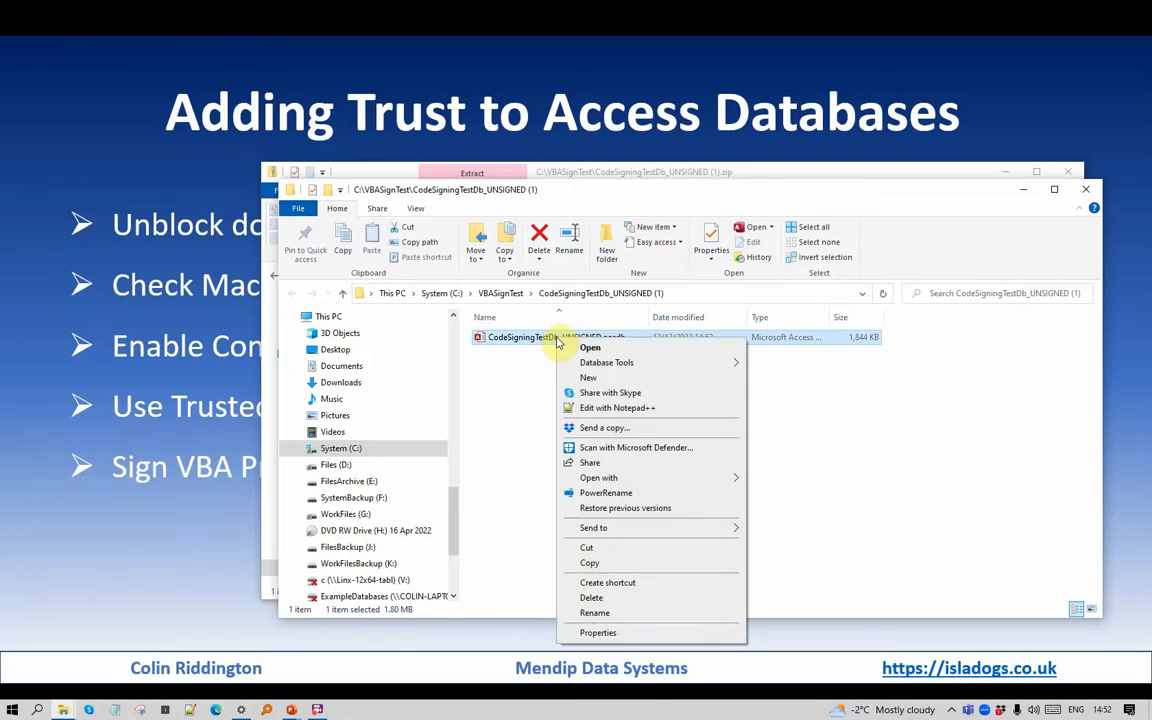
pyautogui.click(598, 632)
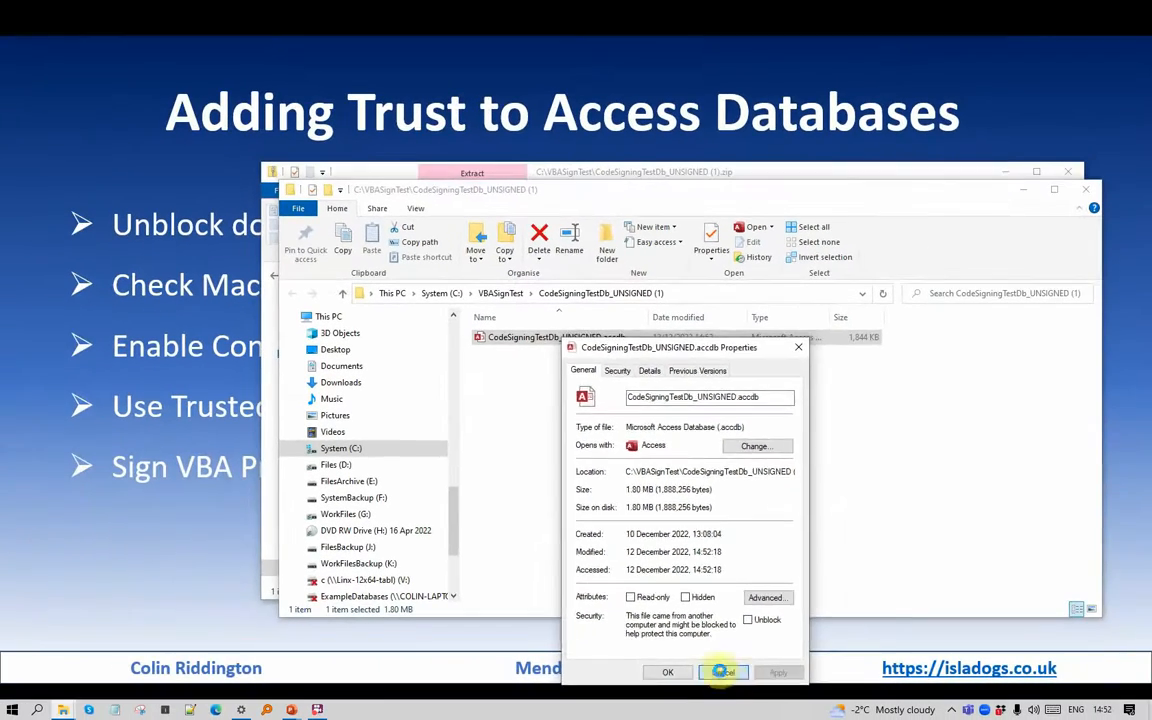
pyautogui.click(719, 677)
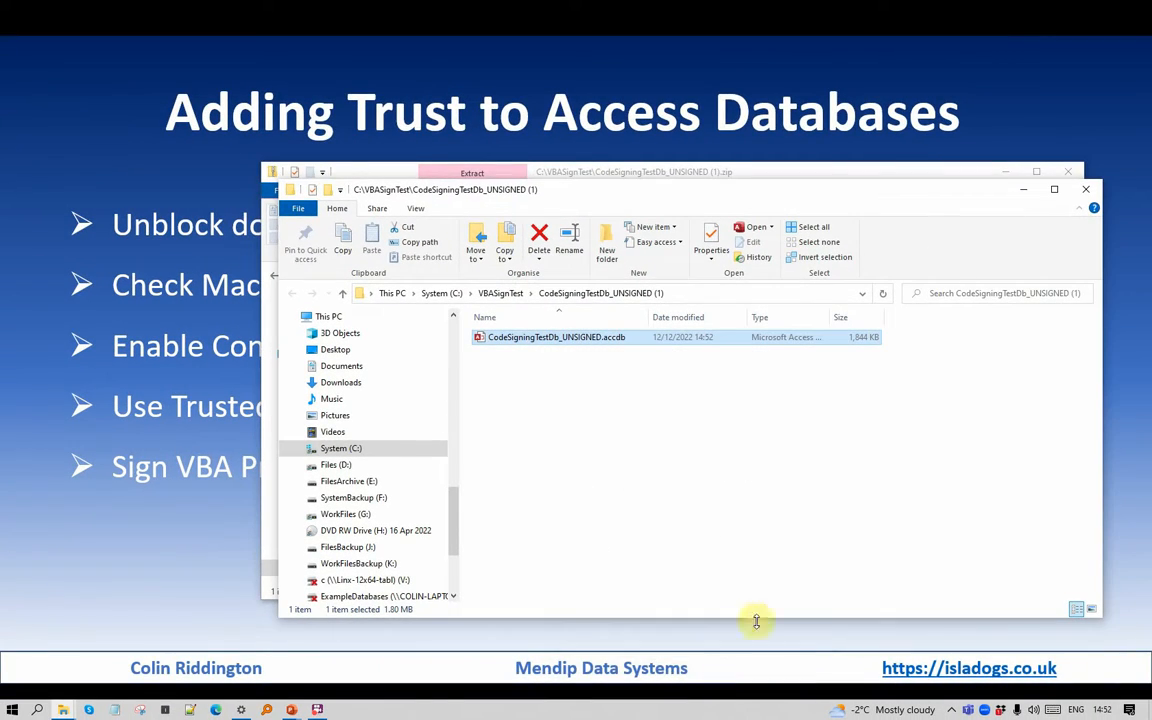
# Step: Open CodeSigningTestDb_UNSIGNED.accdb in Access and view the help article linked from its security risk banner, then close the article
pyautogui.doubleClick(537, 340)
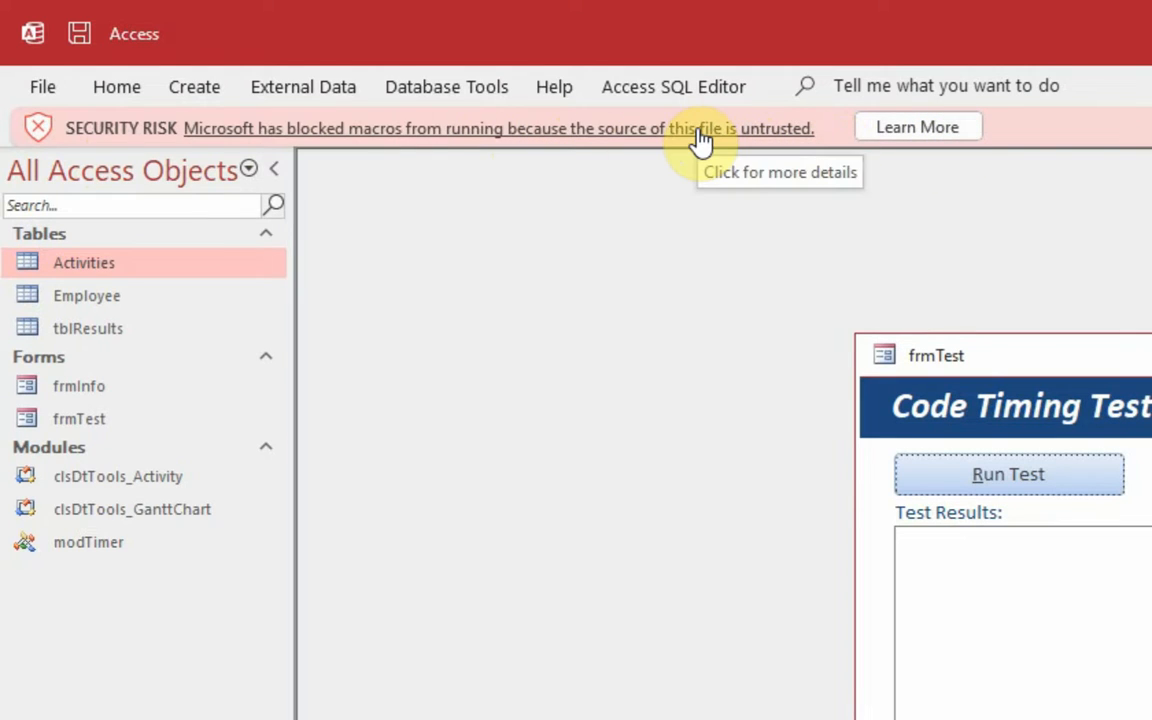
pyautogui.click(949, 131)
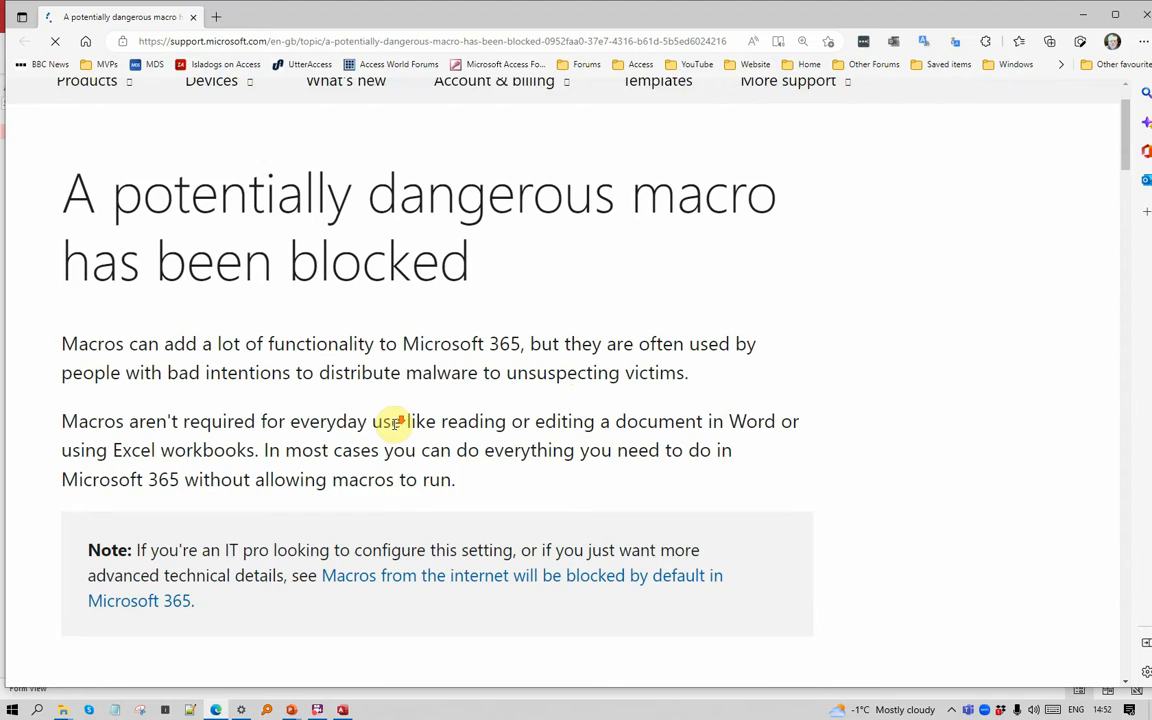
pyautogui.scroll(-1, 395, 427)
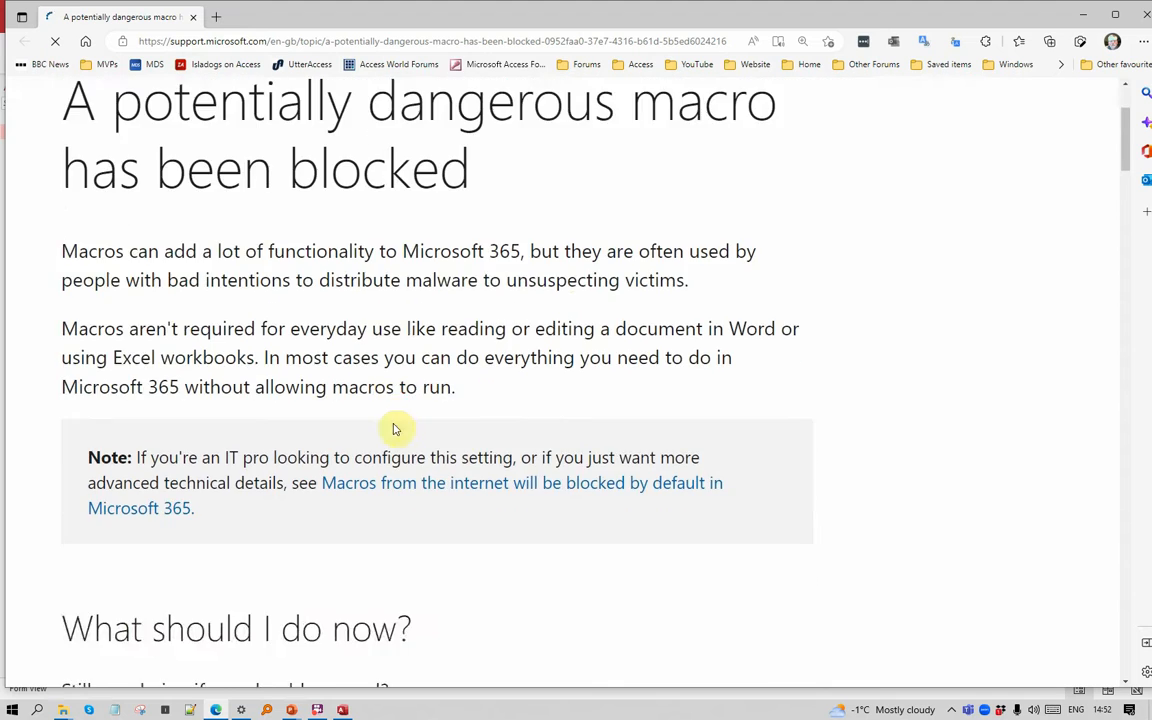
pyautogui.scroll(-3, 395, 429)
pyautogui.scroll(-1, 395, 424)
pyautogui.scroll(5, 399, 419)
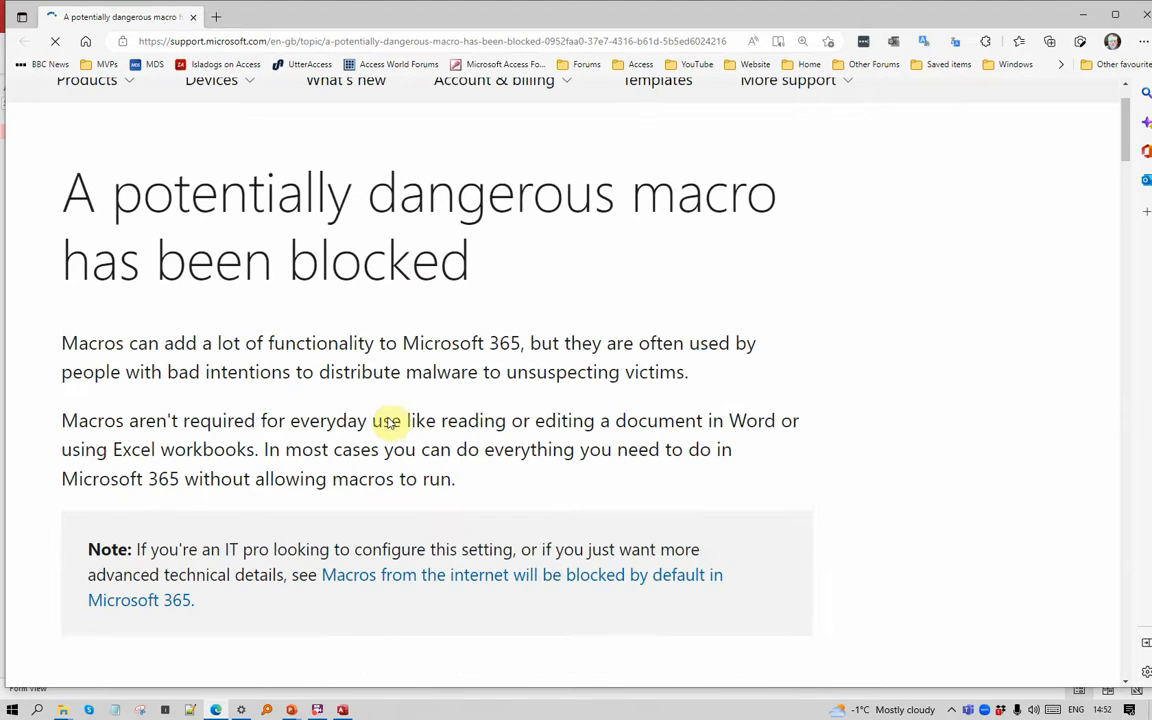
pyautogui.click(1146, 15)
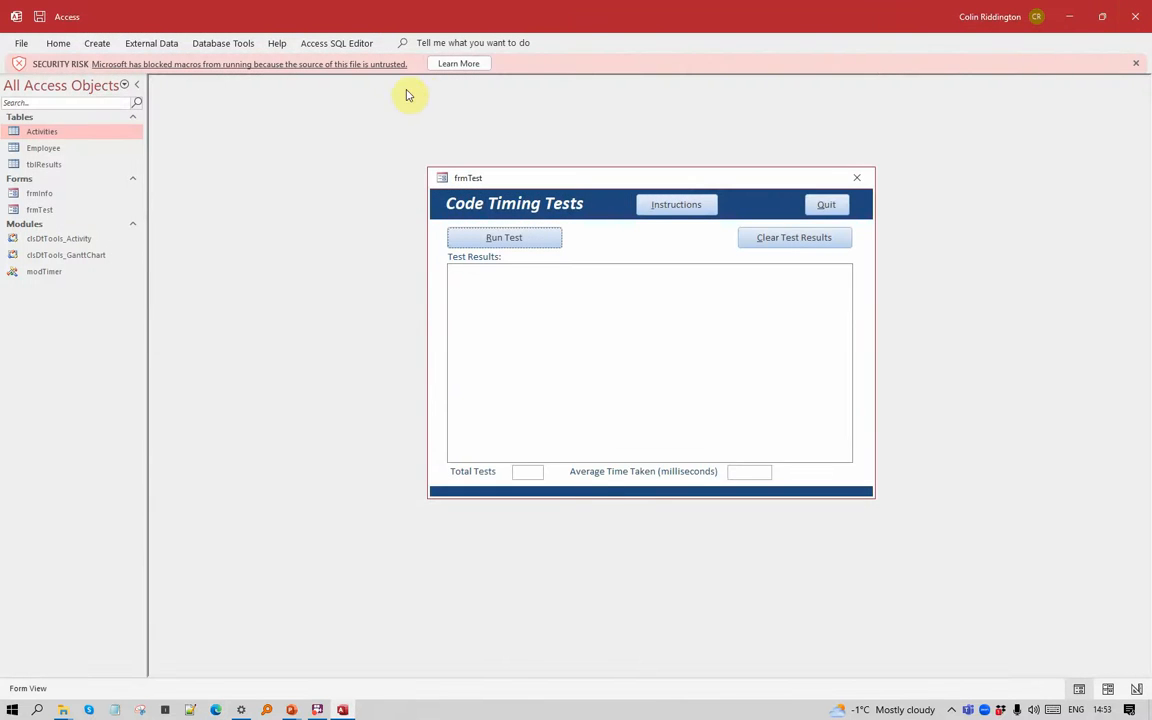
# Step: Review the Message Bar and Macro Settings in the Trust Center, leaving all options as they are
pyautogui.click(21, 48)
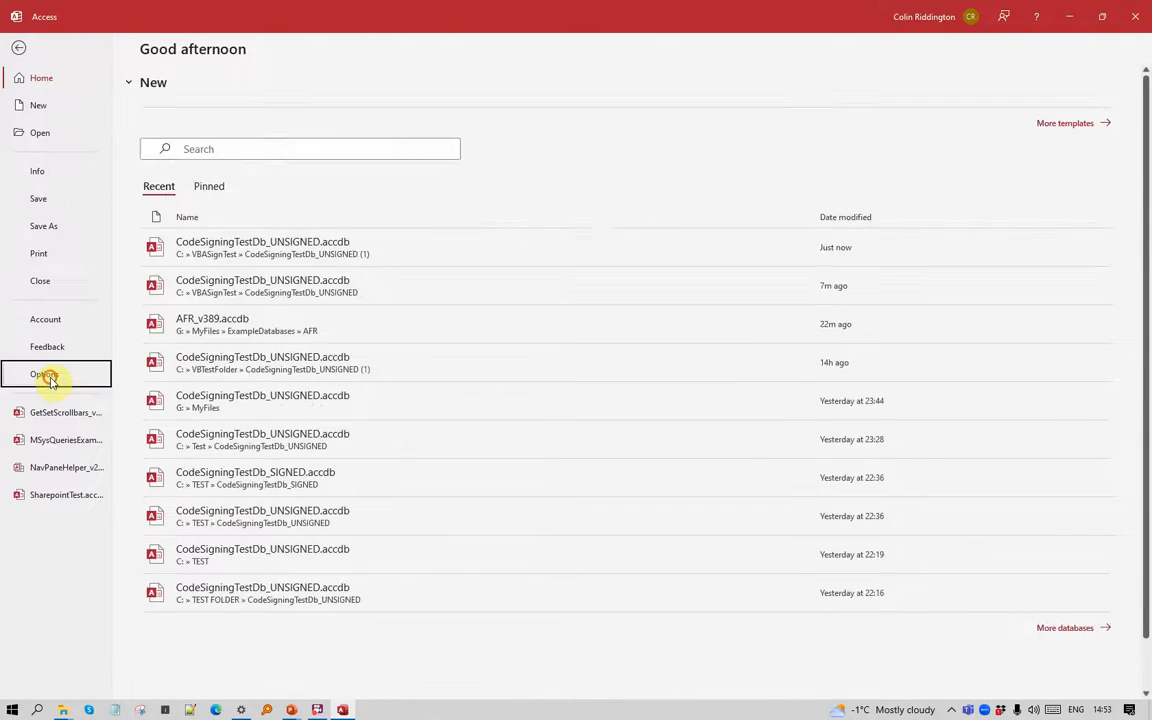
pyautogui.click(45, 380)
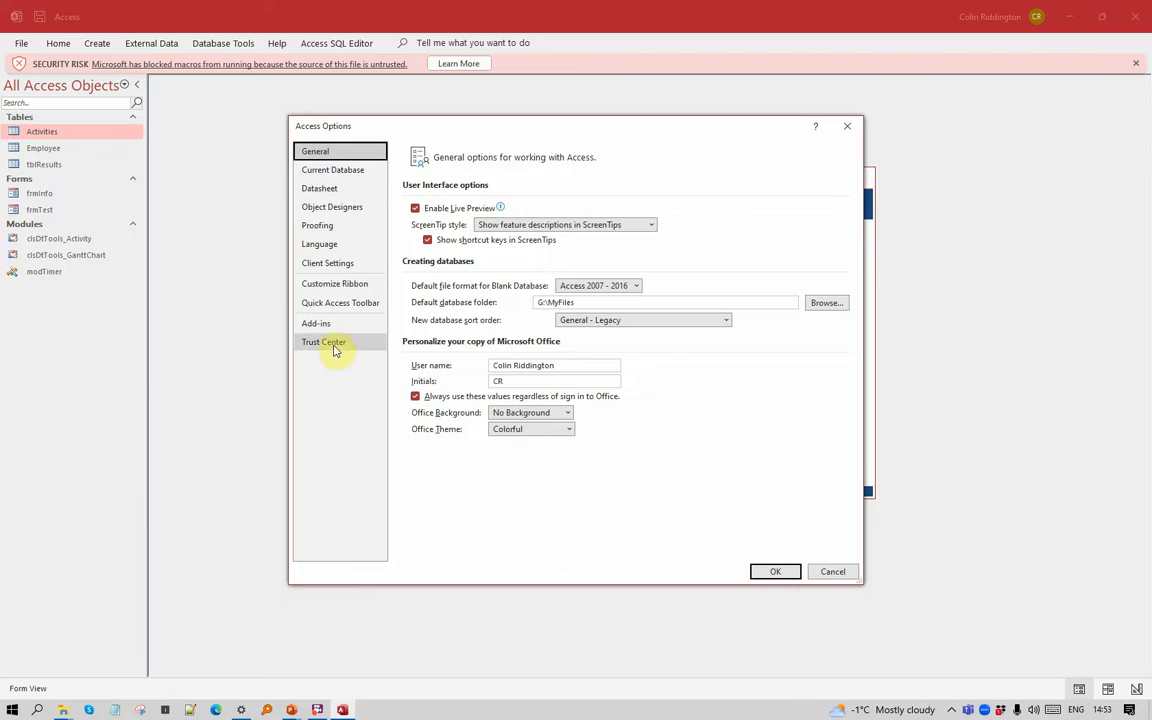
pyautogui.click(332, 342)
pyautogui.click(891, 265)
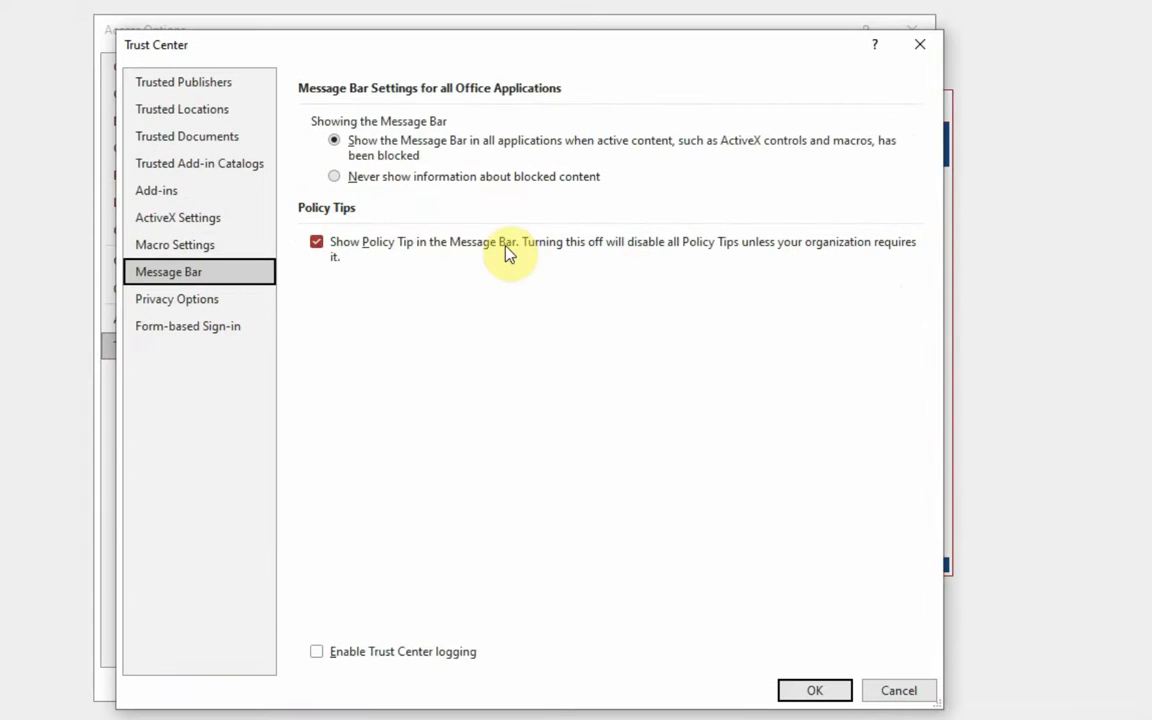
pyautogui.click(146, 250)
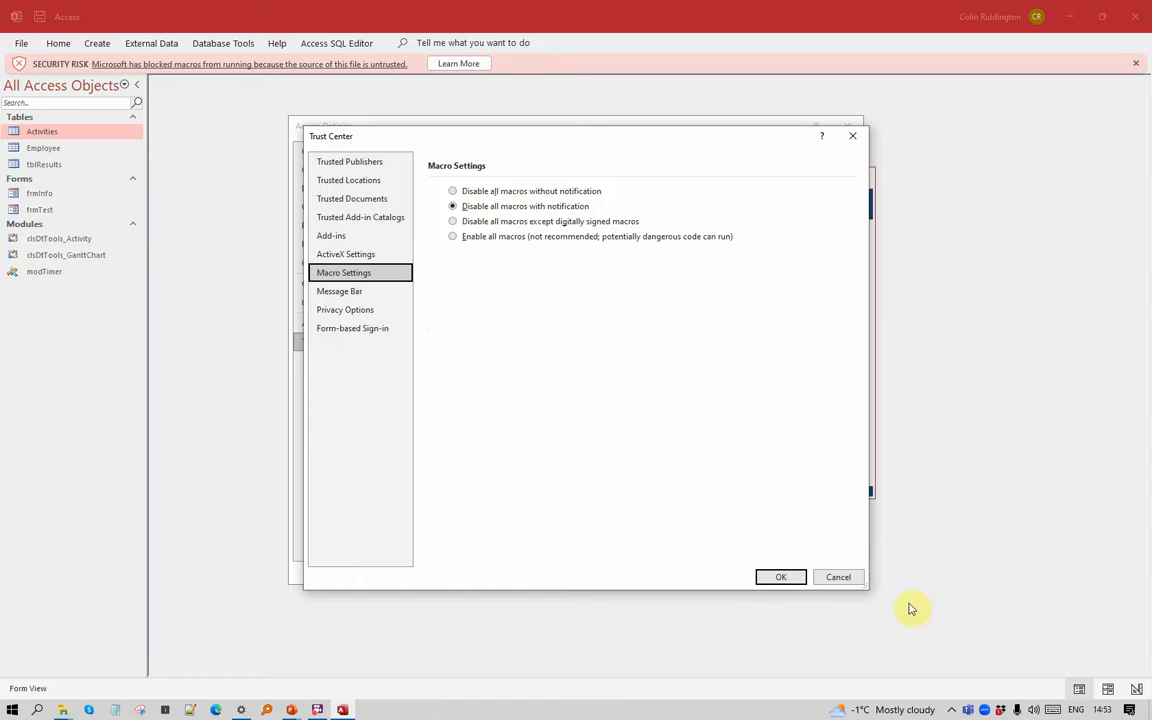
pyautogui.click(838, 578)
pyautogui.click(820, 572)
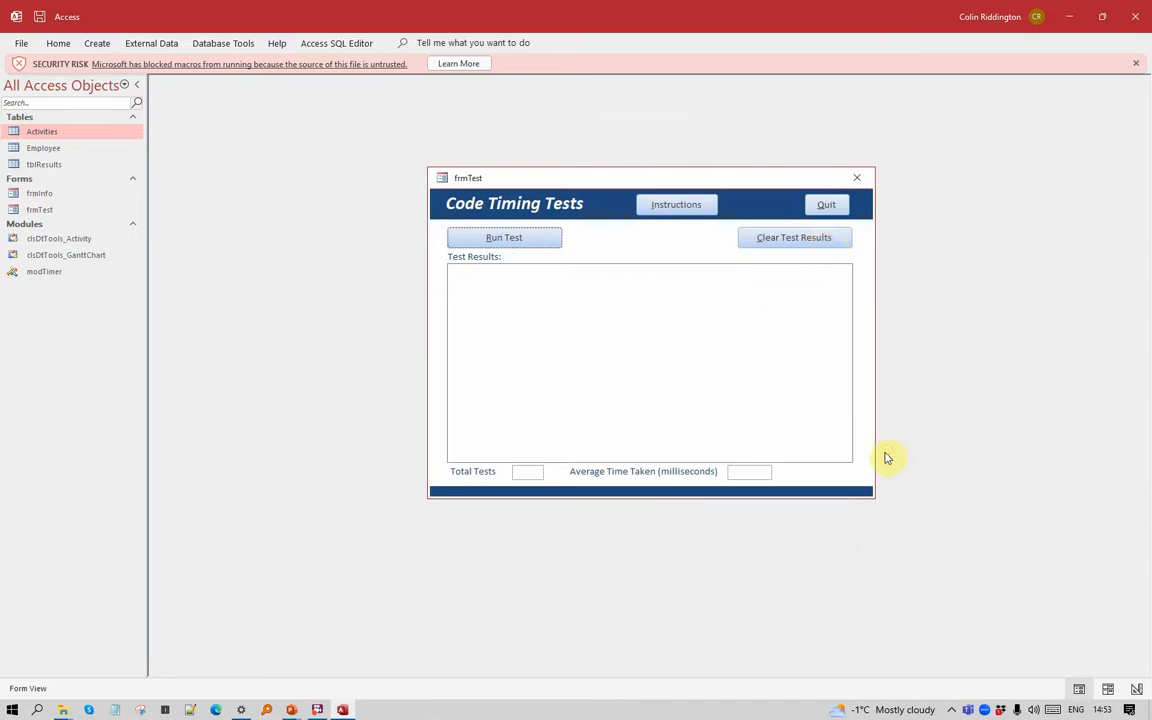
# Step: Close the database and unblock the extracted CodeSigningTestDb_UNSIGNED.accdb in its file properties
pyautogui.click(862, 182)
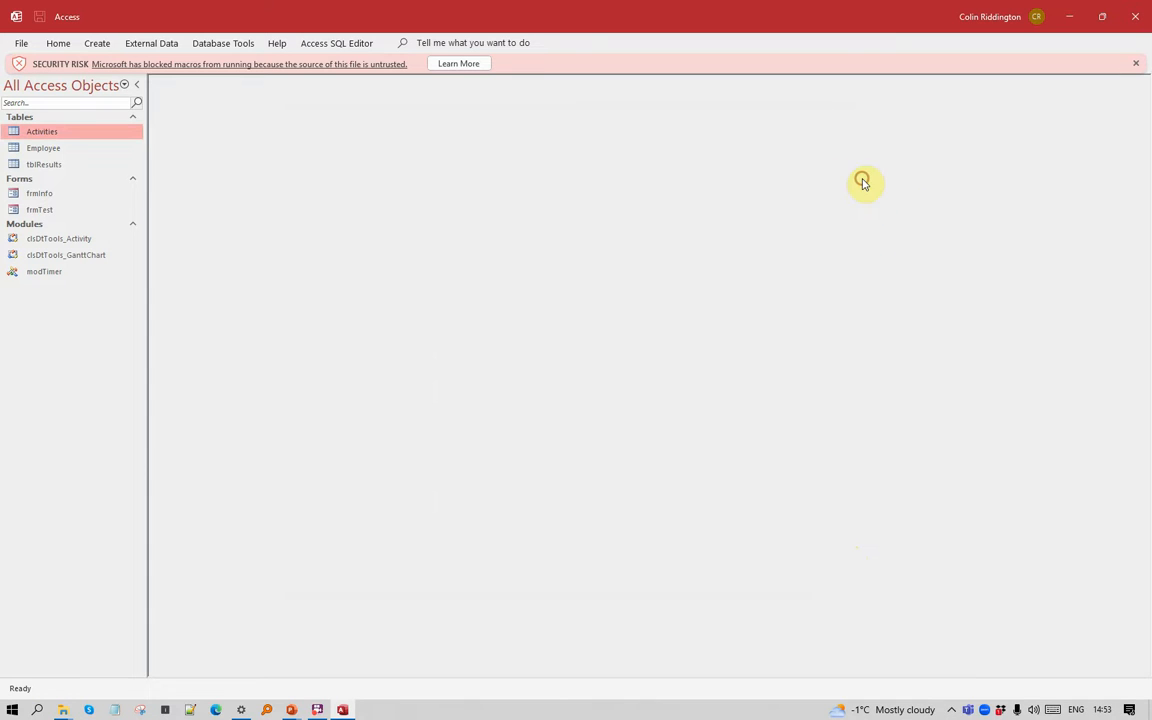
pyautogui.click(1133, 18)
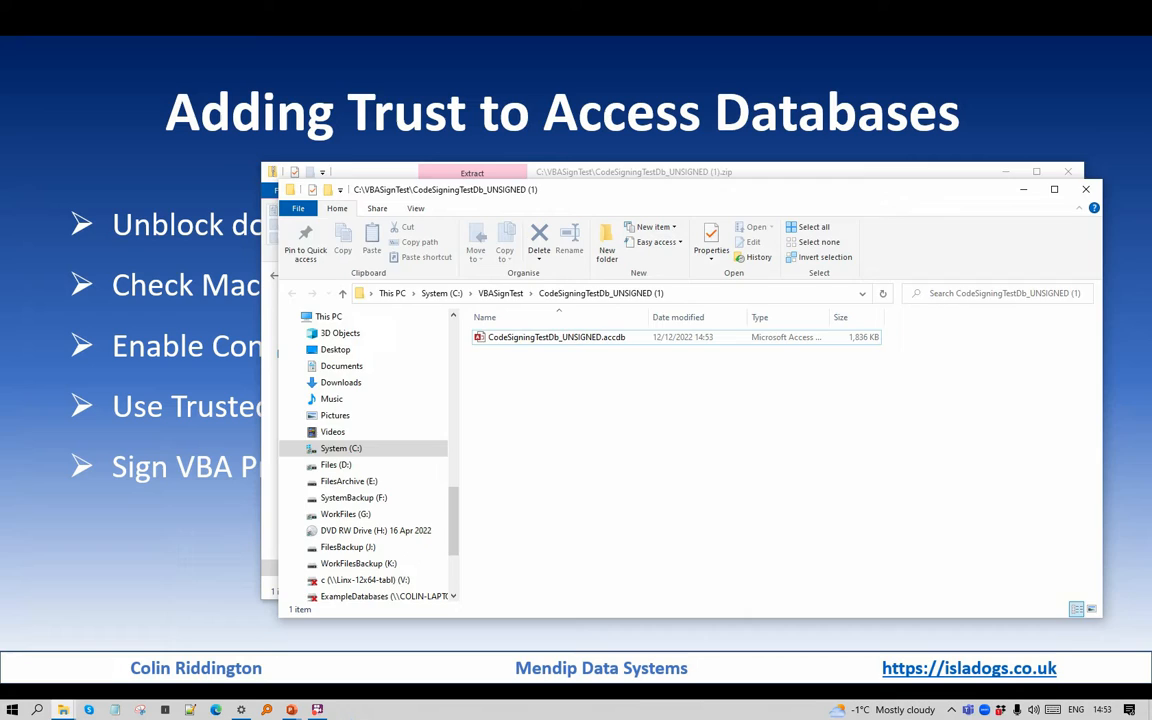
pyautogui.rightClick(576, 356)
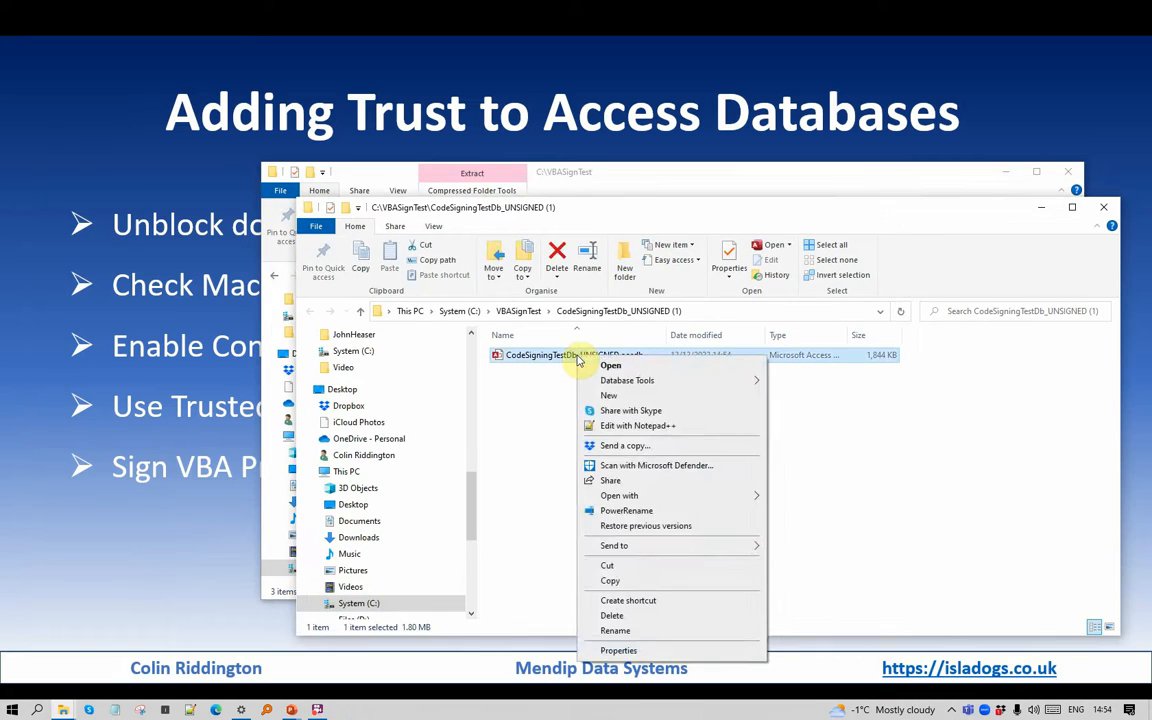
pyautogui.click(630, 650)
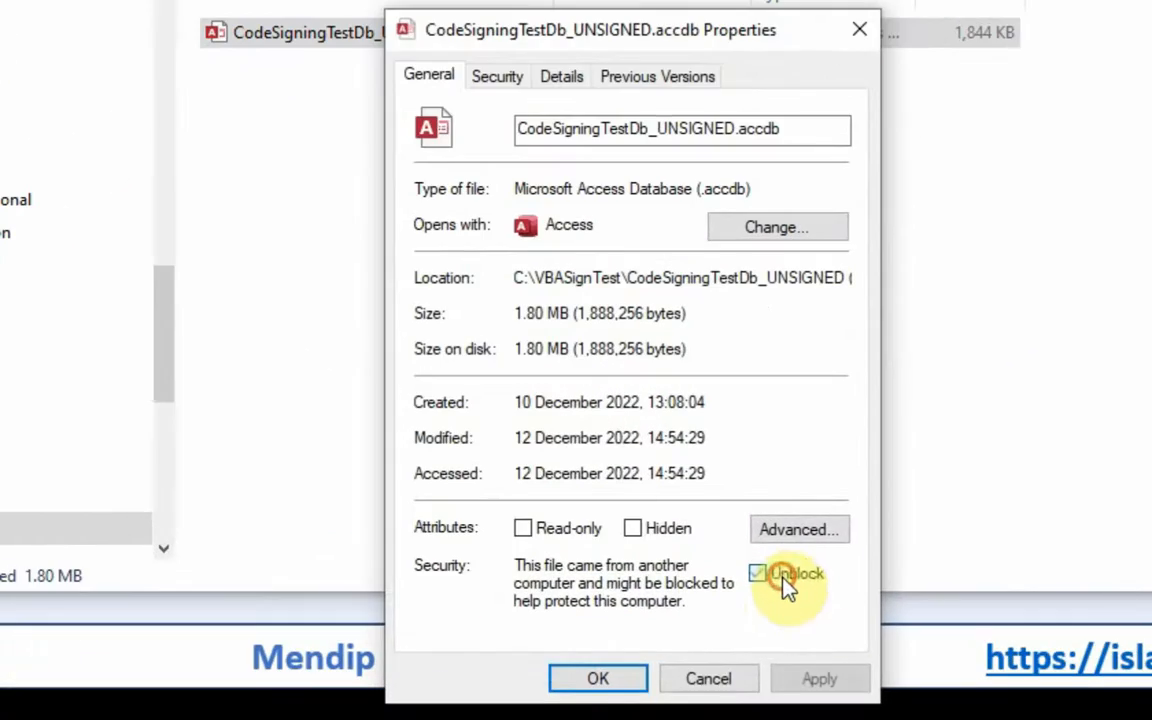
pyautogui.click(780, 614)
pyautogui.click(680, 679)
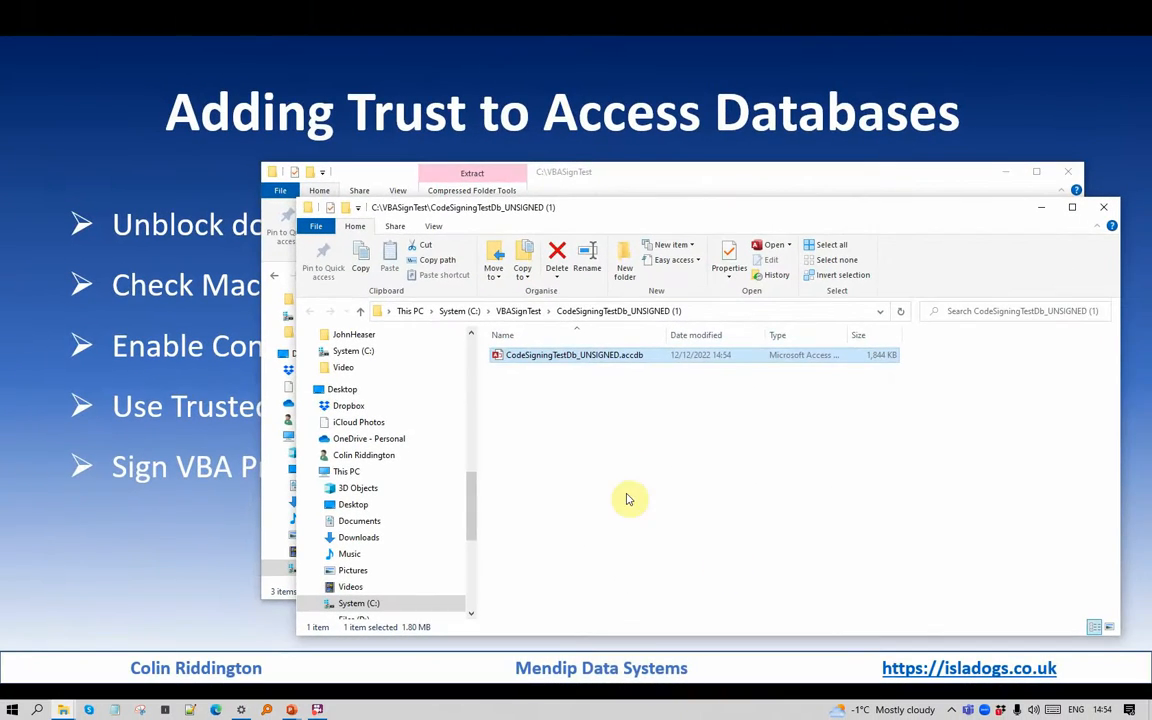
# Step: Open the unblocked CodeSigningTestDb_UNSIGNED.accdb and try the Run Test and Instructions commands on its form
pyautogui.moveTo(612, 207); pyautogui.dragTo(606, 146)
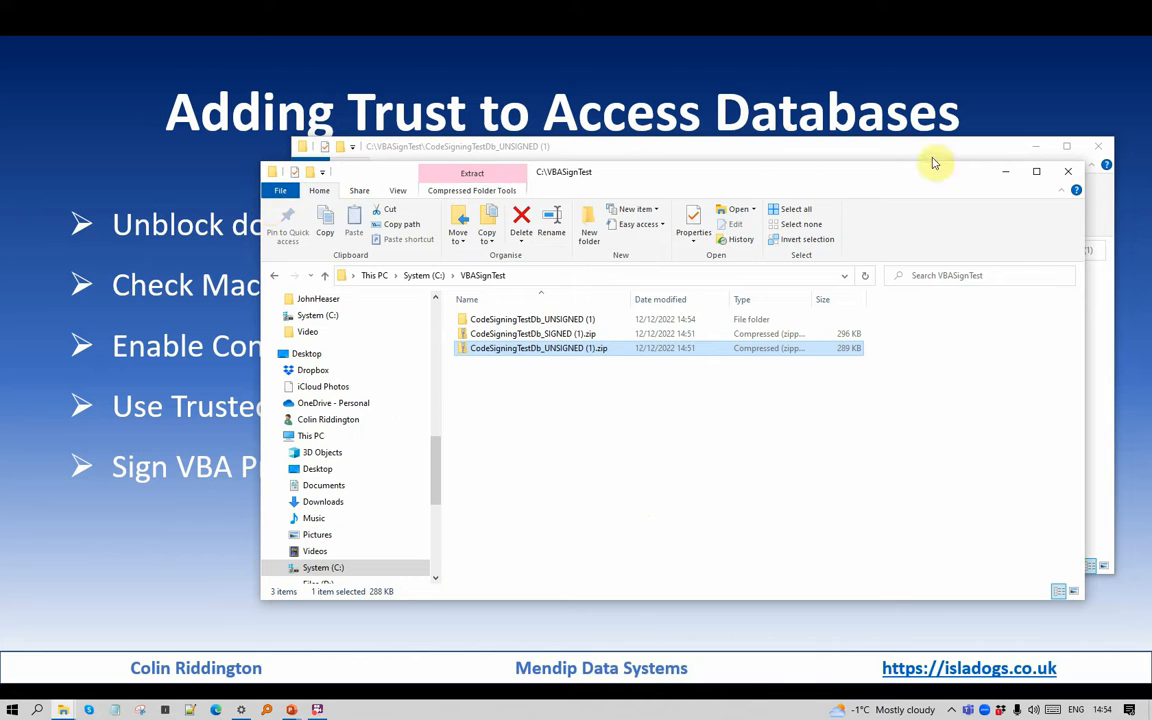
pyautogui.click(1005, 172)
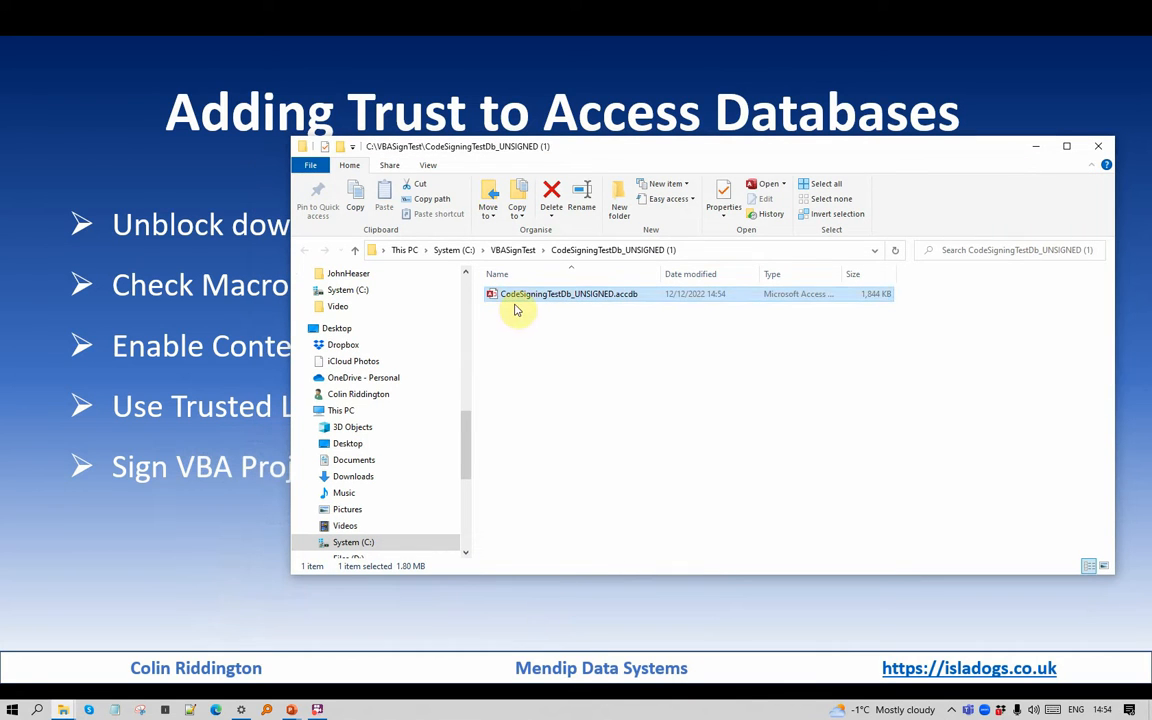
pyautogui.doubleClick(521, 301)
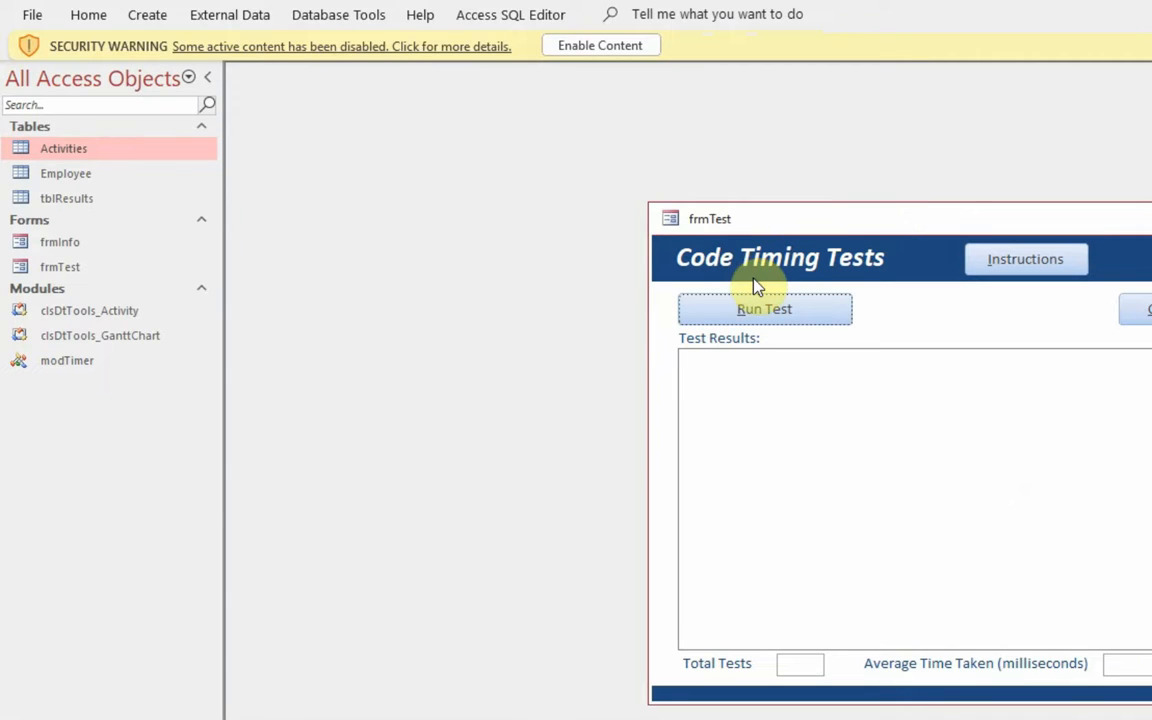
pyautogui.click(768, 309)
pyautogui.click(1023, 261)
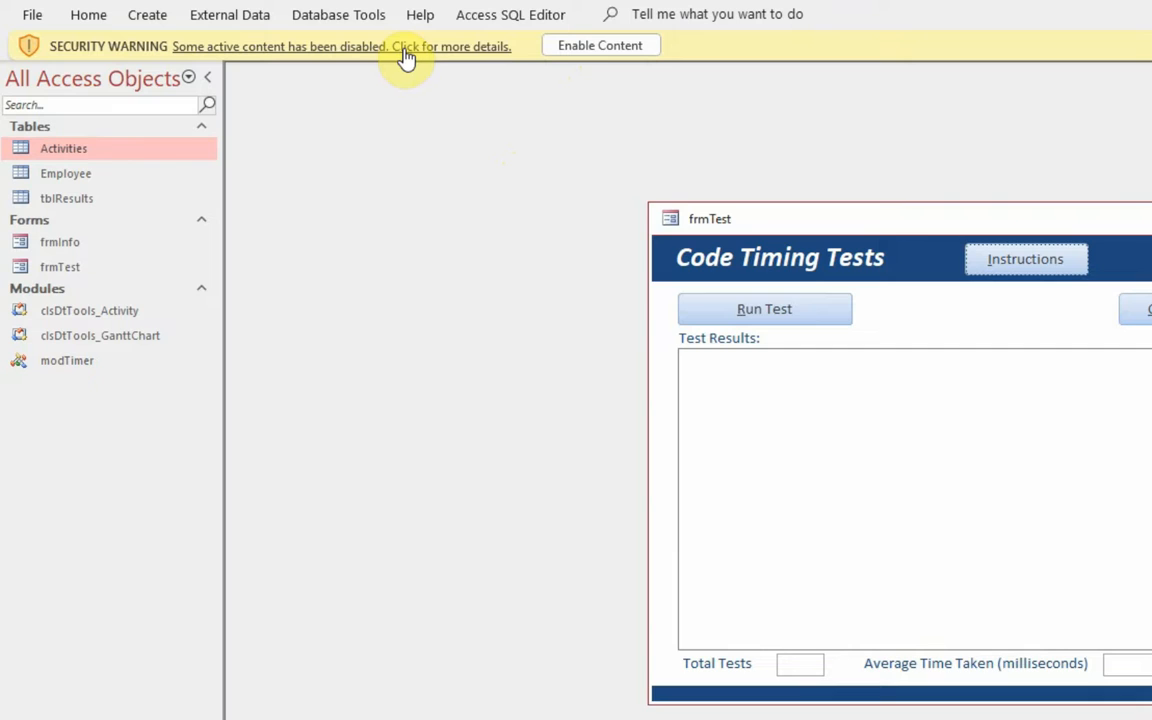
# Step: Examine the security warning details and the Advanced Options for enabling content, cancelling without enabling anything
pyautogui.click(457, 48)
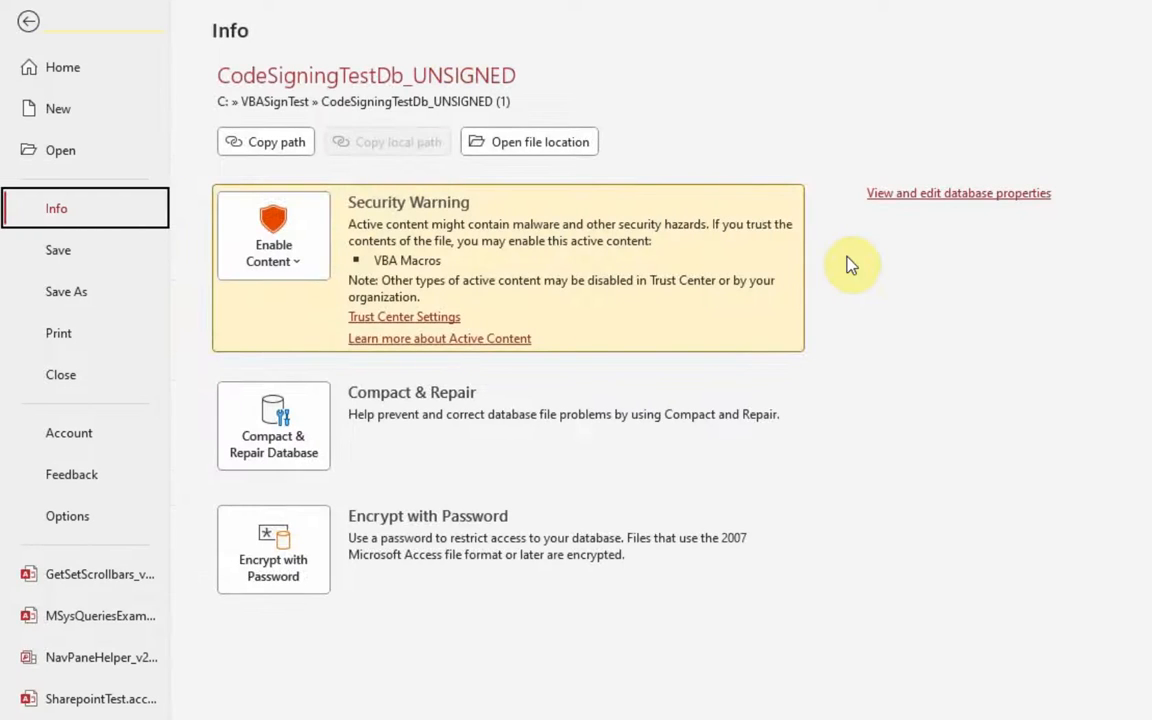
pyautogui.click(307, 265)
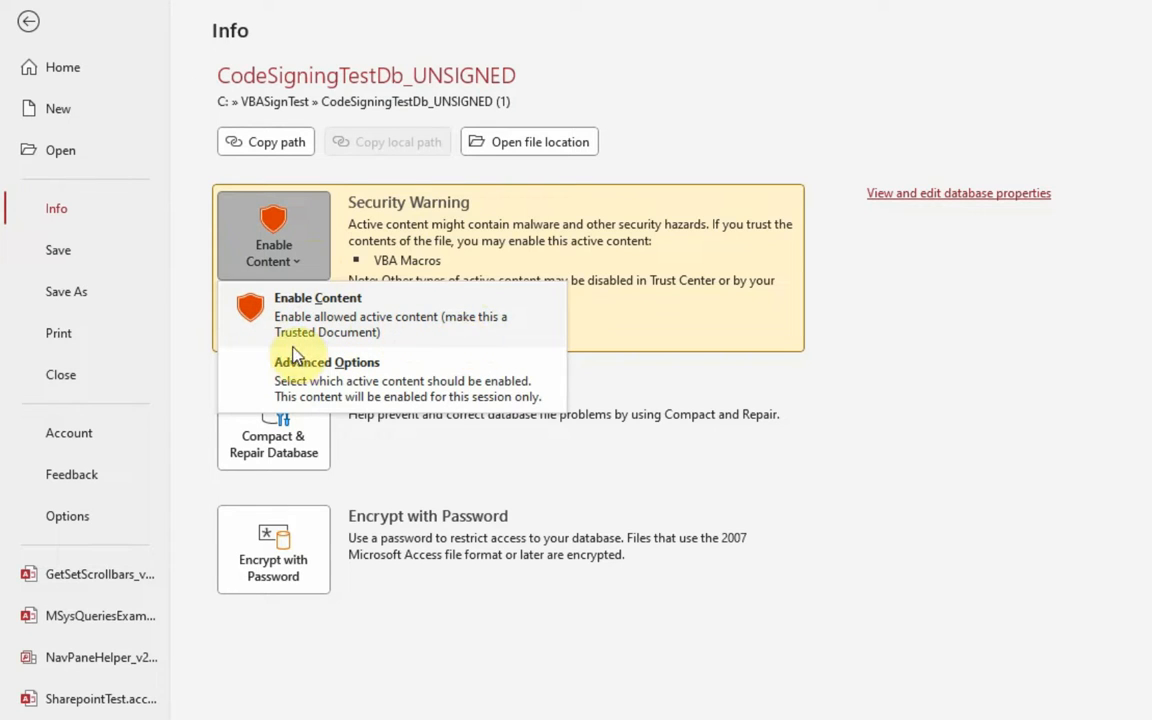
pyautogui.click(337, 370)
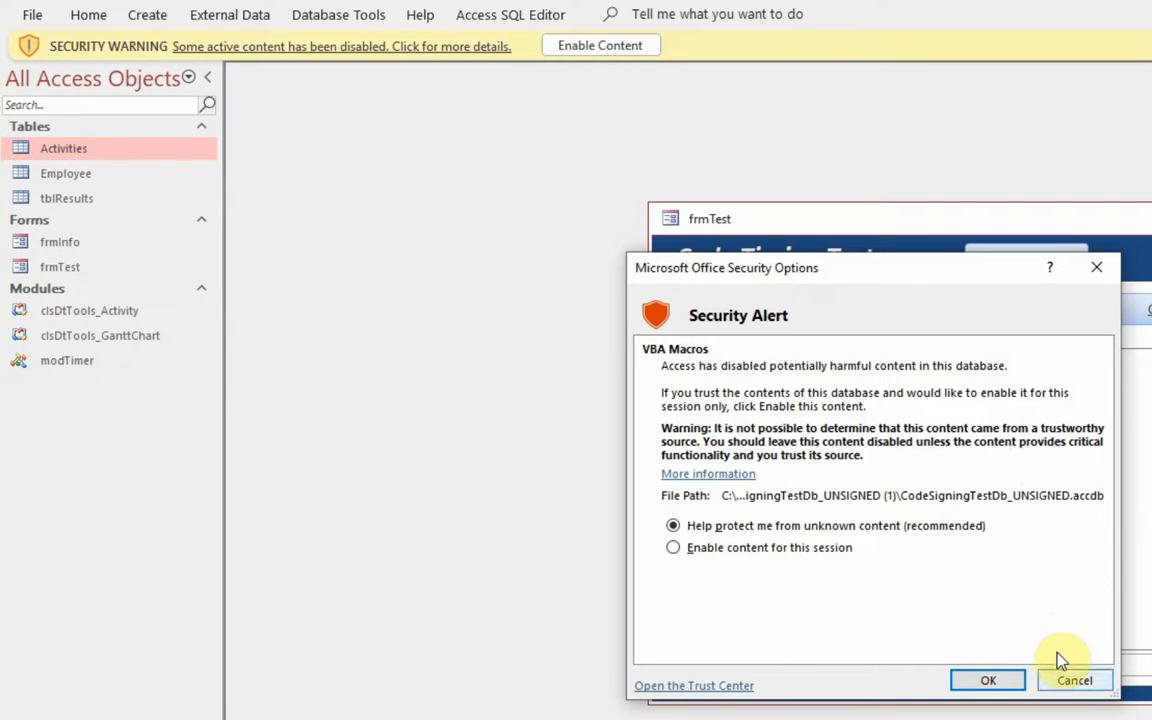
pyautogui.click(1068, 682)
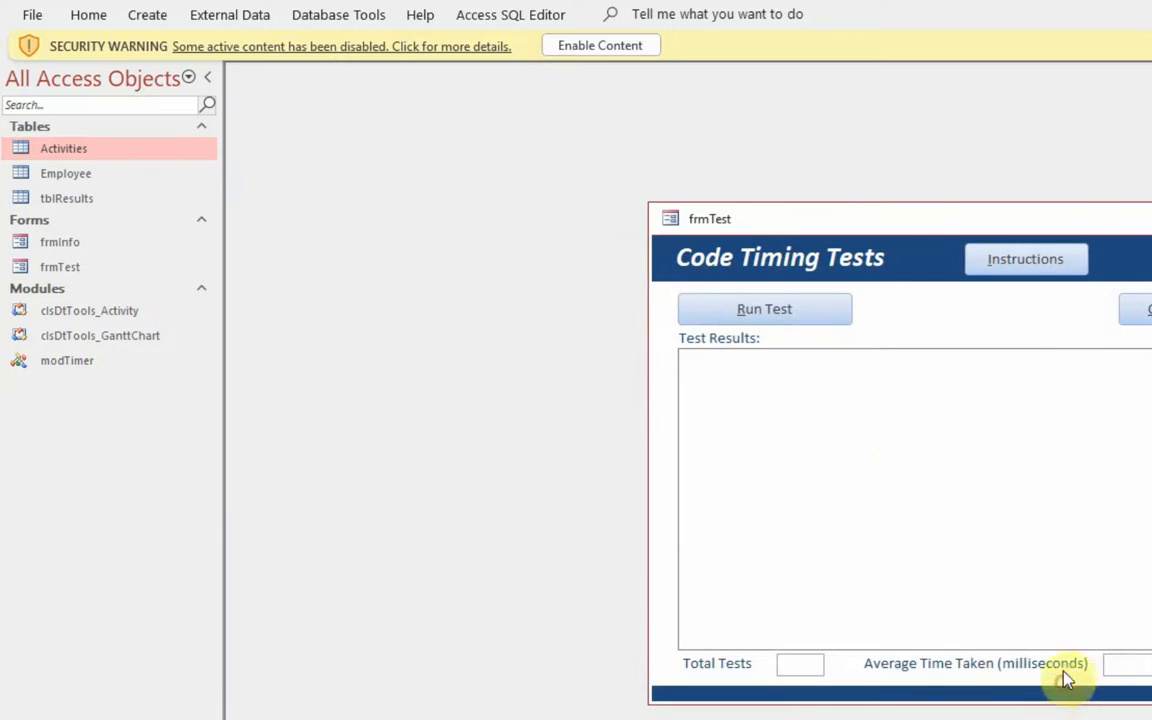
# Step: Enable the database's active content and run the code timing test six times
pyautogui.click(606, 52)
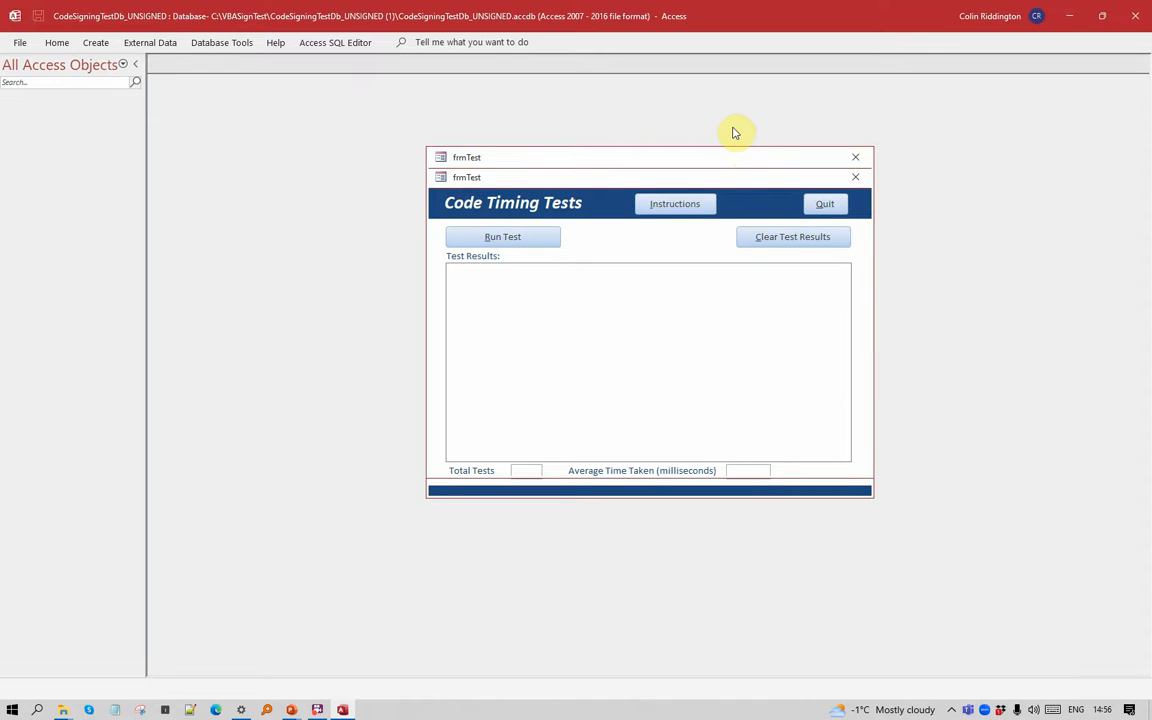
pyautogui.click(527, 224)
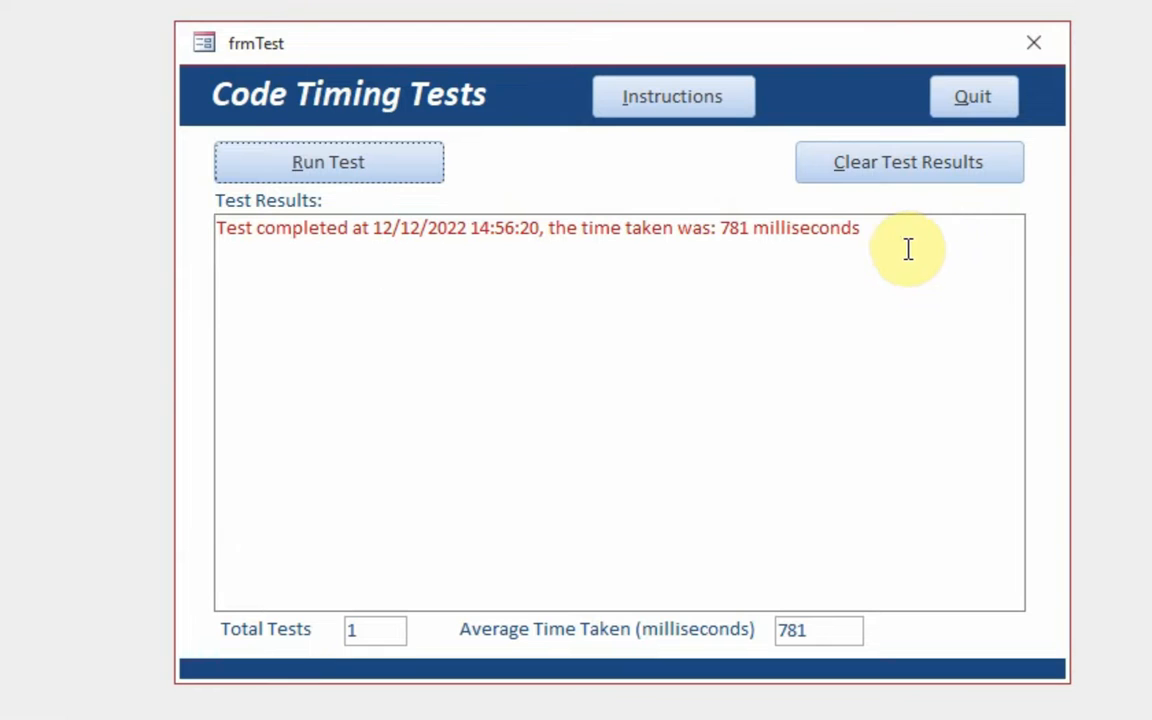
pyautogui.click(404, 181)
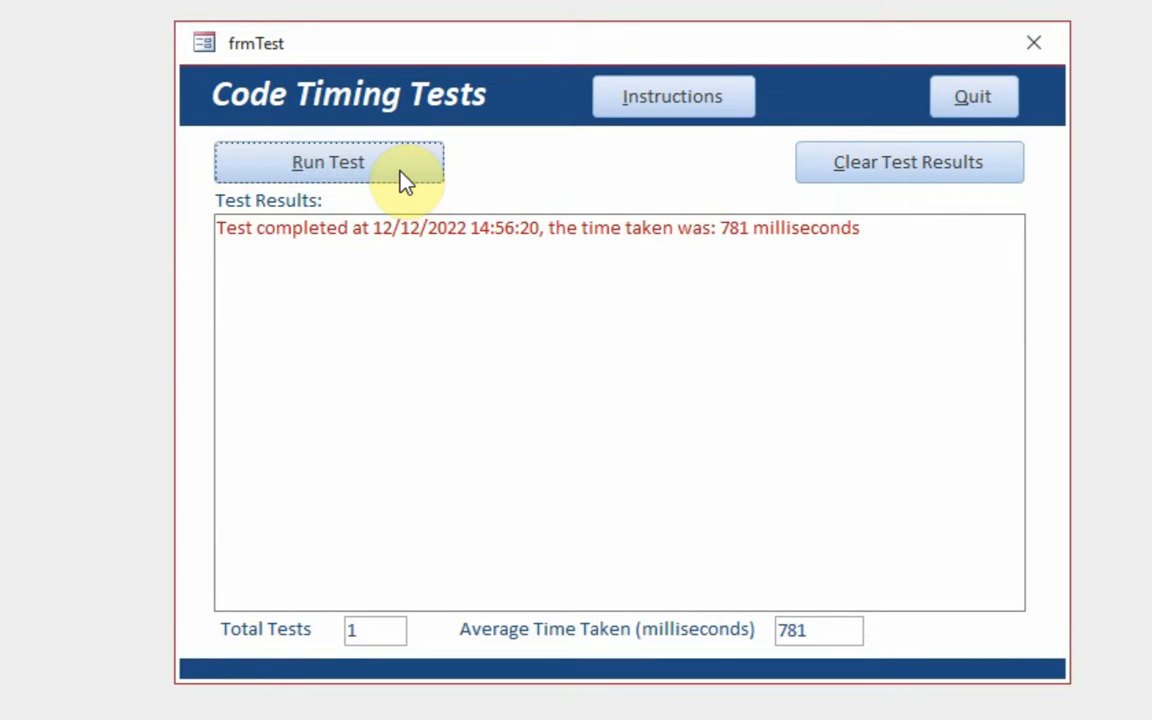
pyautogui.click(356, 166)
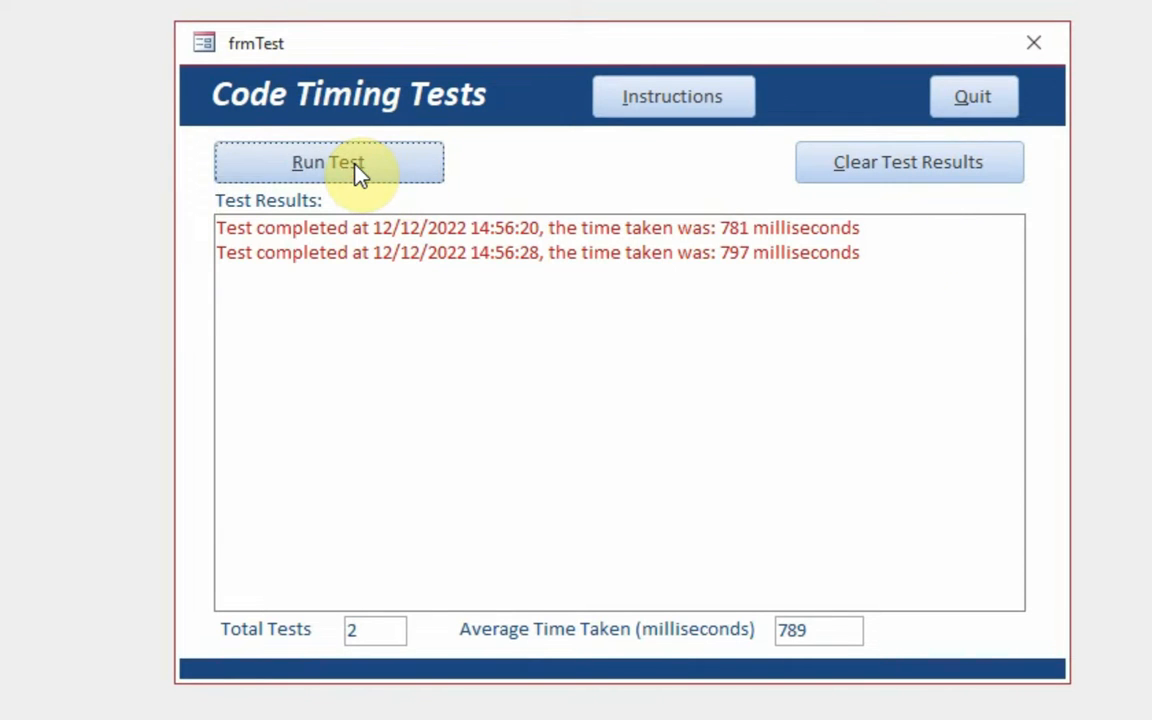
pyautogui.click(358, 172)
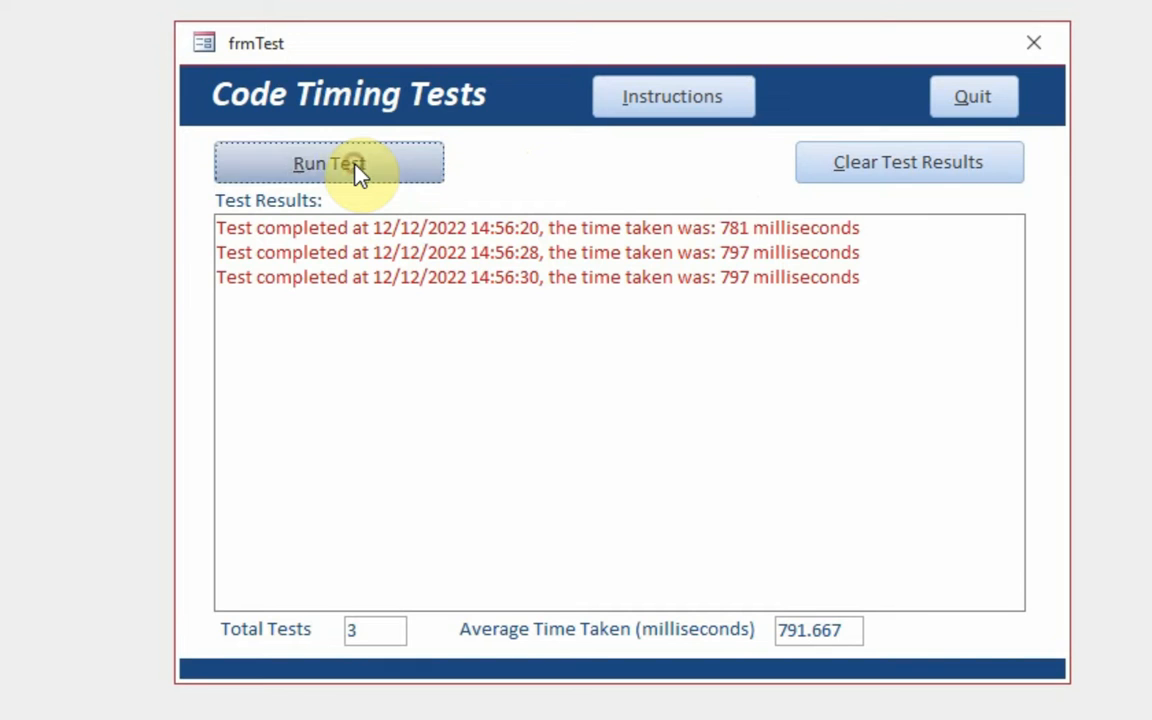
pyautogui.click(358, 172)
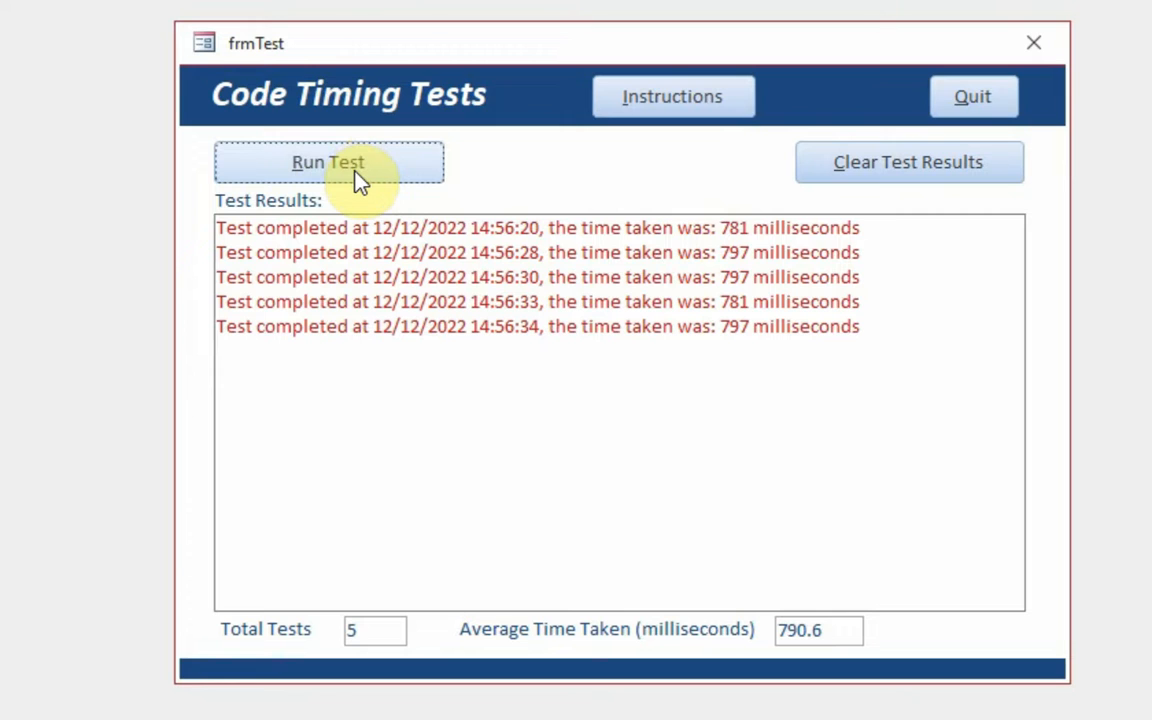
pyautogui.click(359, 178)
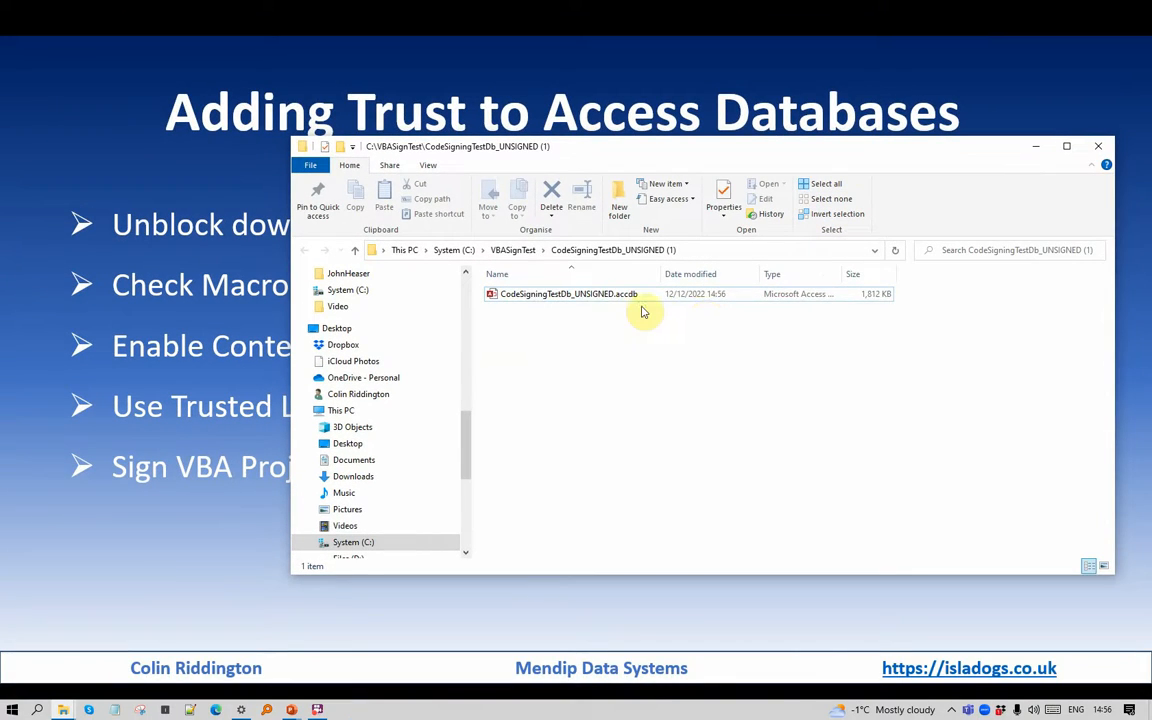
# Step: Run the code timing test twice in the reopened CodeSigningTestDb_UNSIGNED.accdb and clear the test results
pyautogui.doubleClick(568, 296)
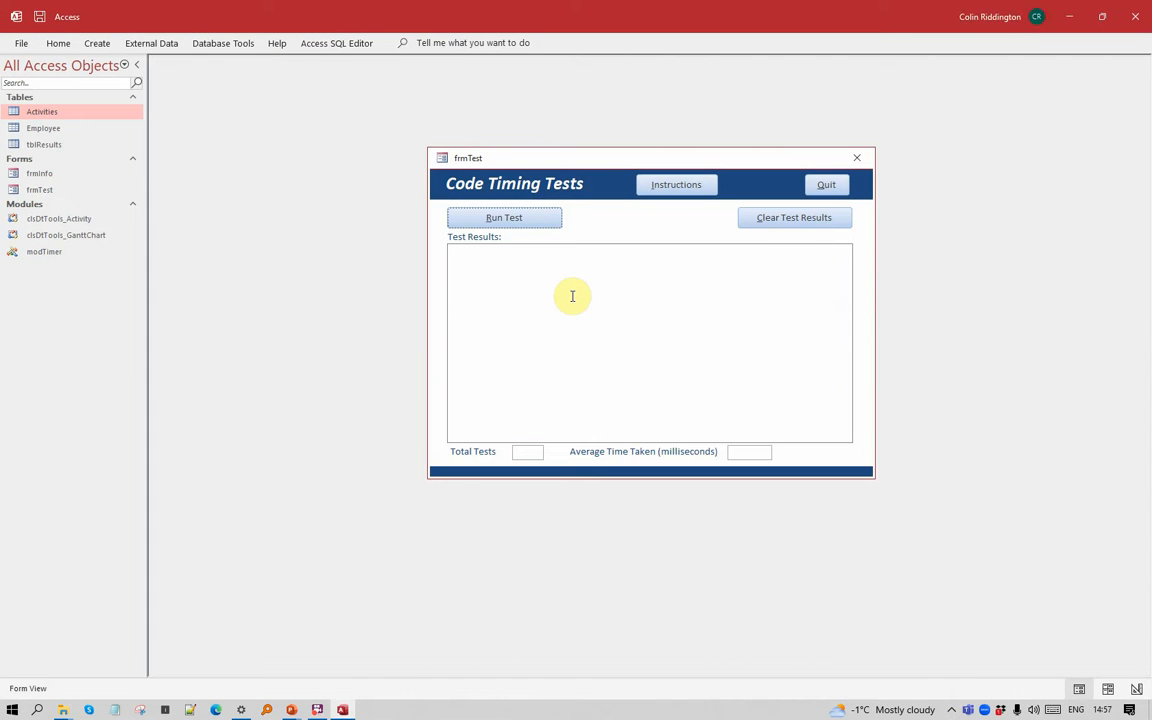
pyautogui.click(531, 227)
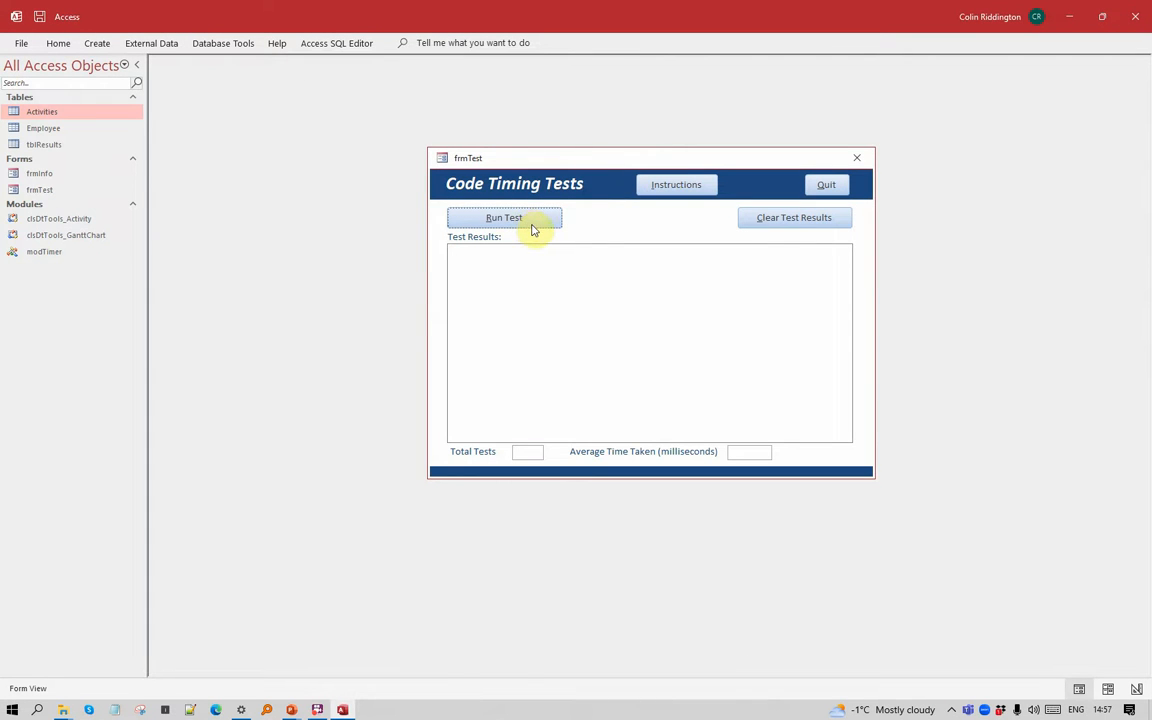
pyautogui.click(535, 231)
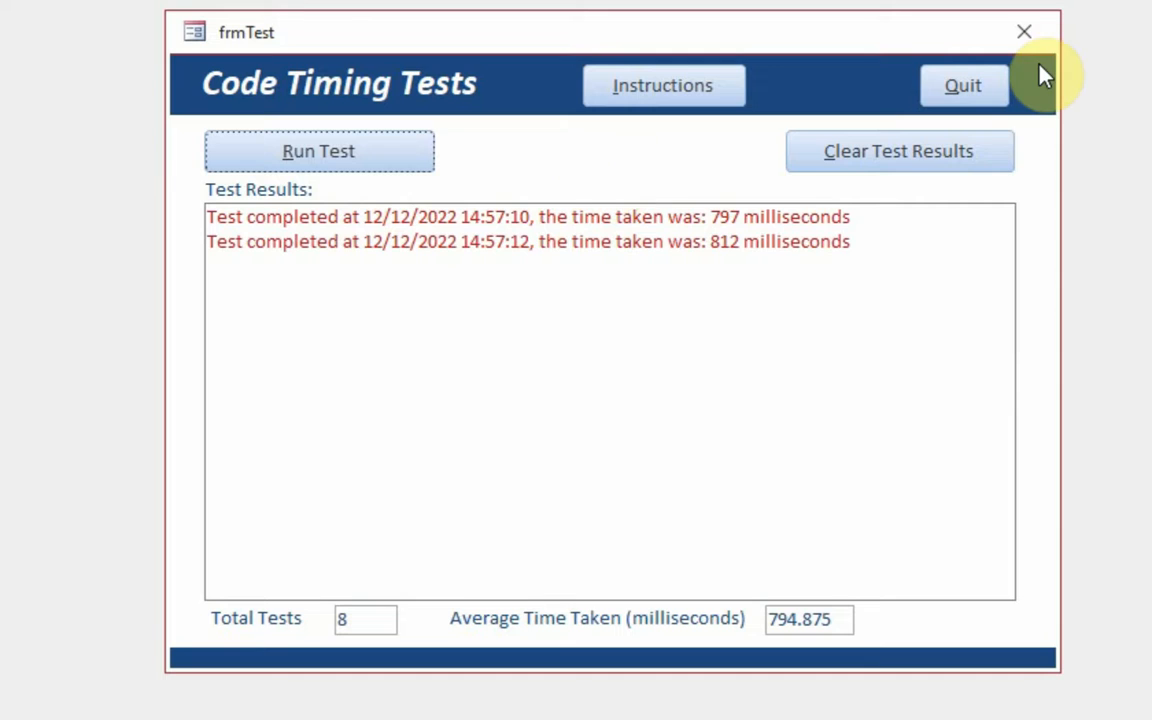
pyautogui.click(849, 157)
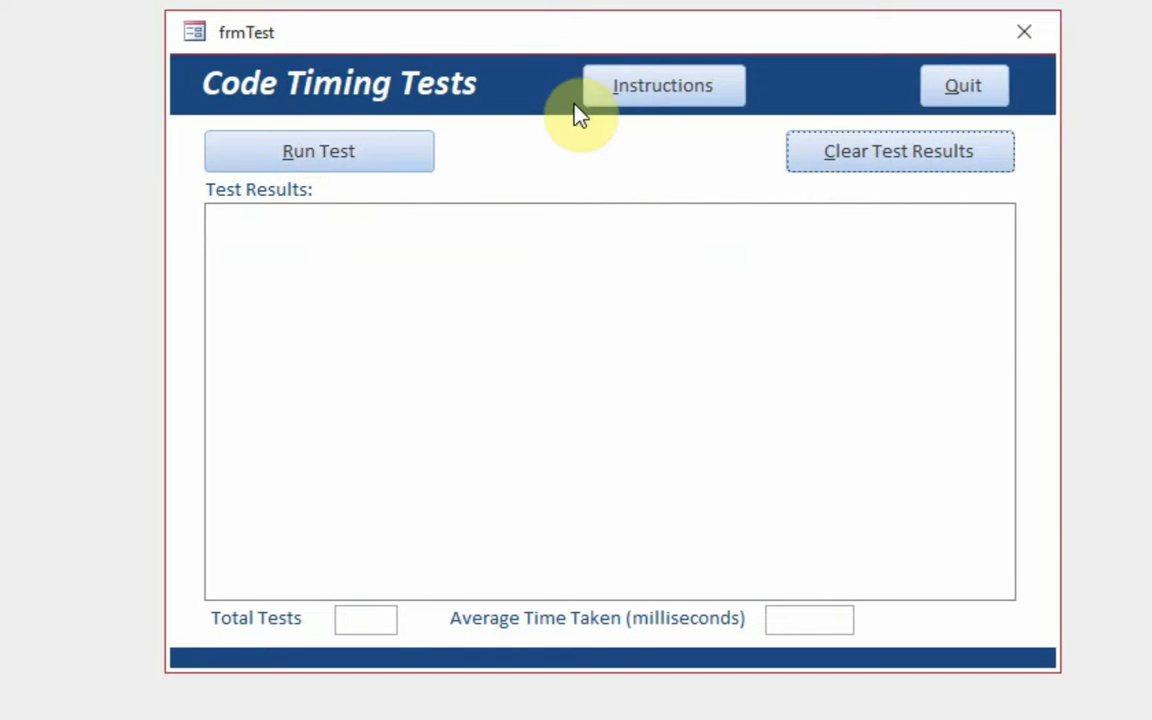
# Step: Read the test instructions and check the contents of the tblResults table, closing each after viewing
pyautogui.click(672, 88)
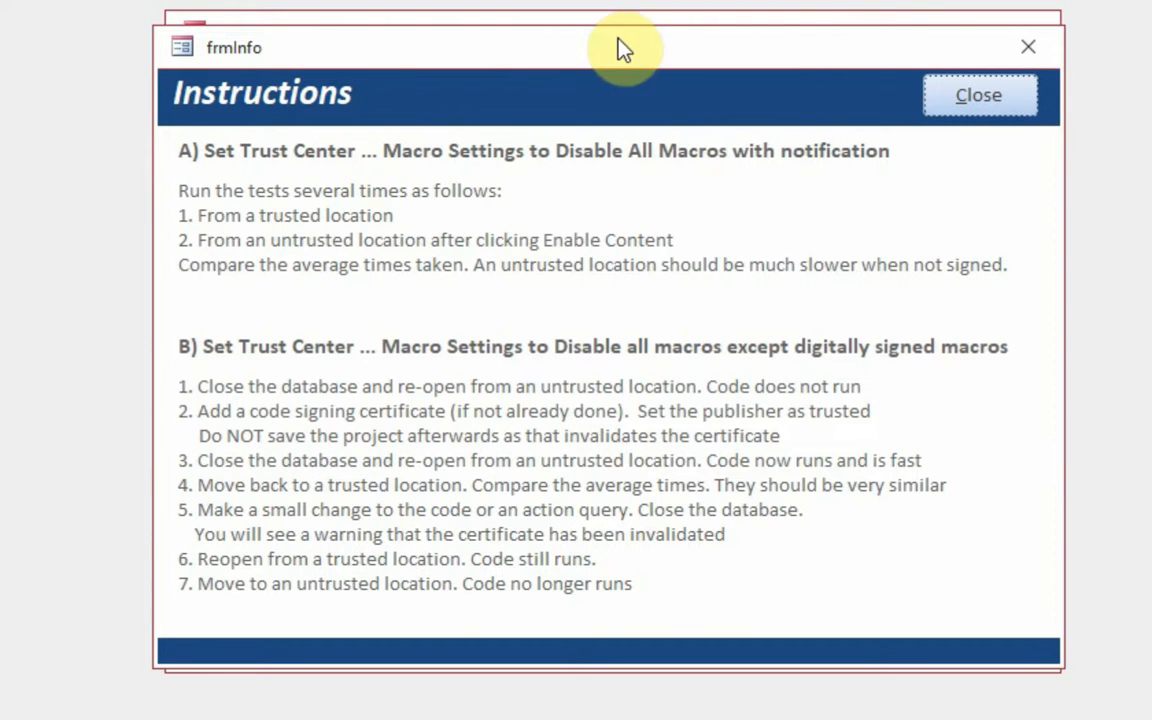
pyautogui.click(1000, 90)
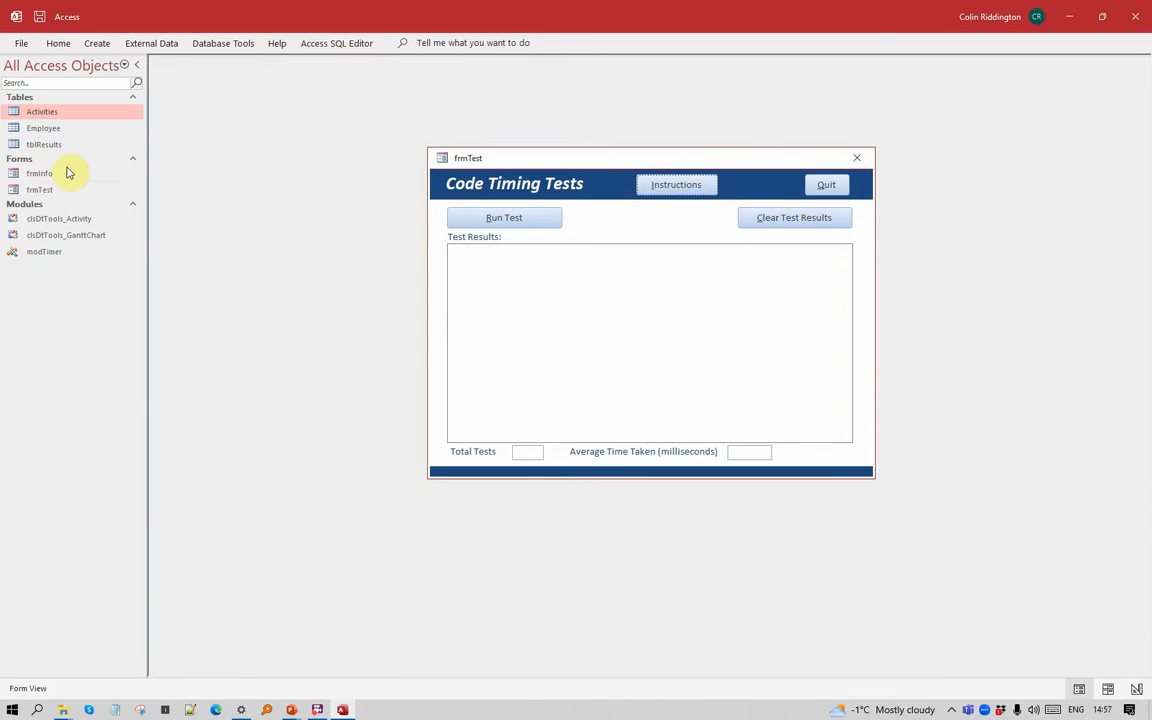
pyautogui.click(66, 312)
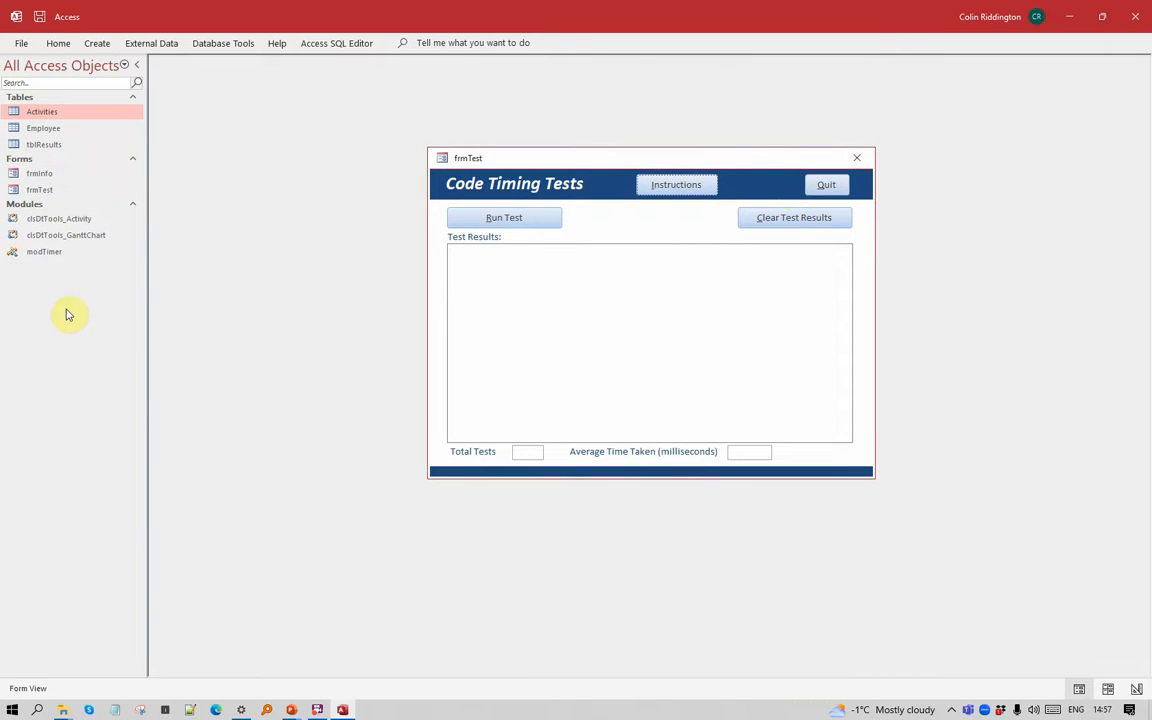
pyautogui.rightClick(66, 312)
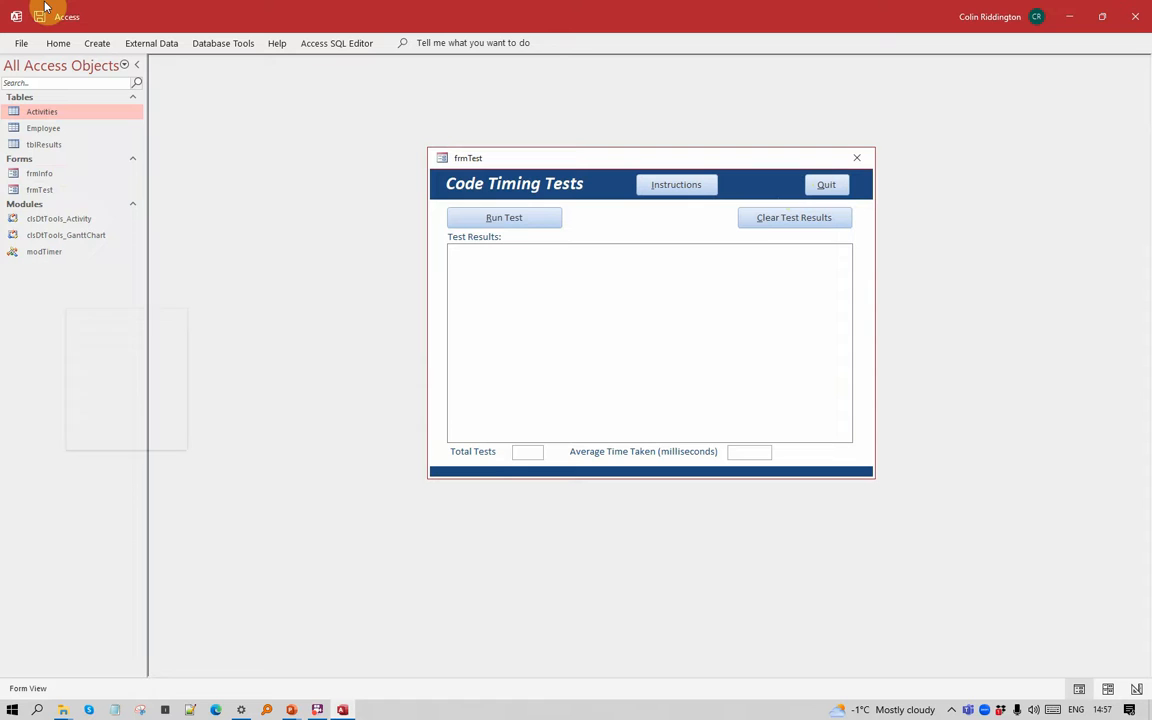
pyautogui.click(44, 144)
pyautogui.doubleClick(44, 144)
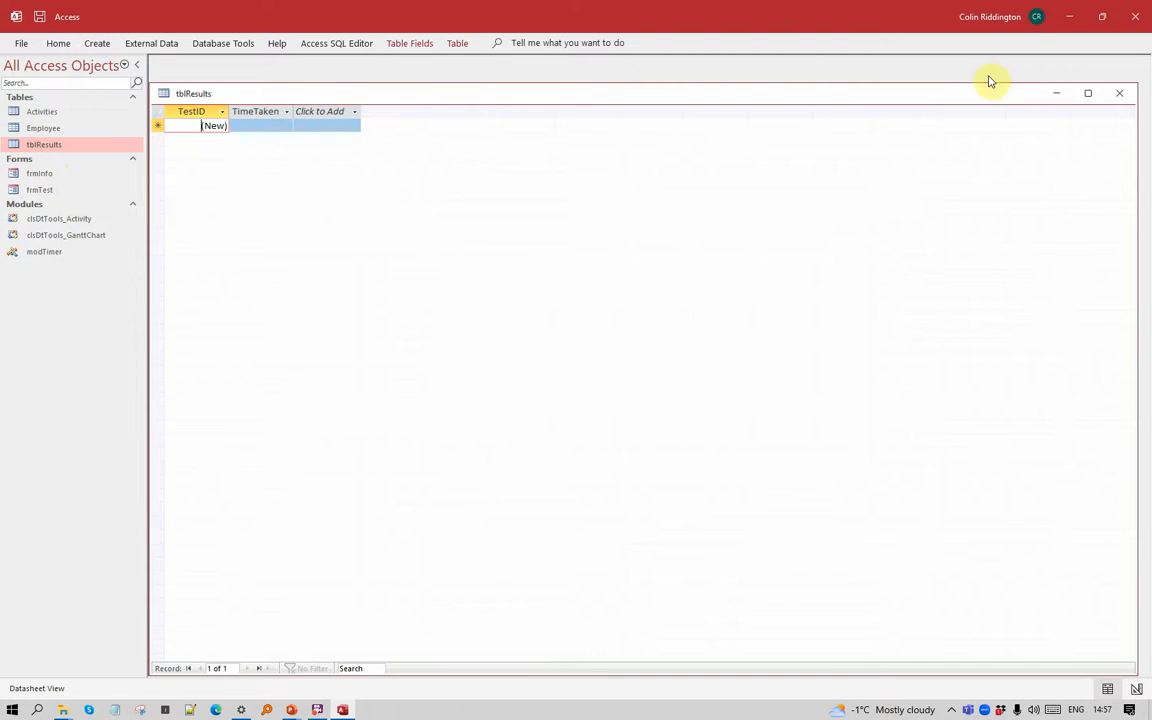
pyautogui.click(1119, 93)
# Step: Run the code timing test four times
pyautogui.click(516, 216)
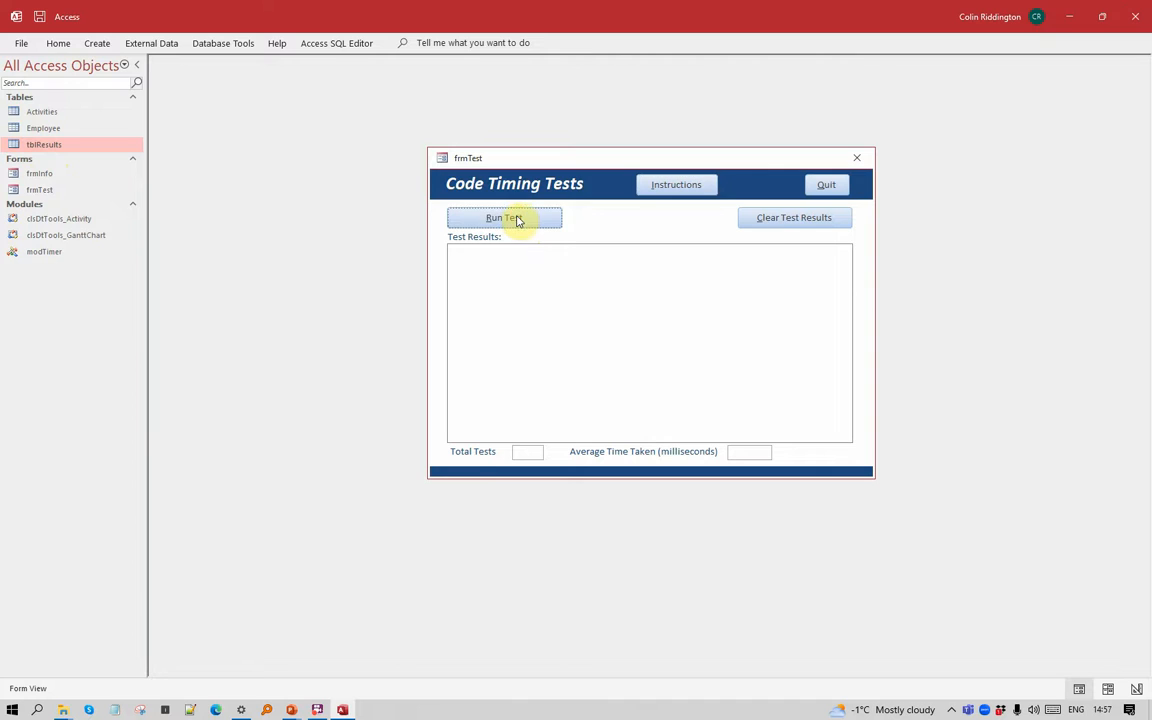
pyautogui.click(518, 220)
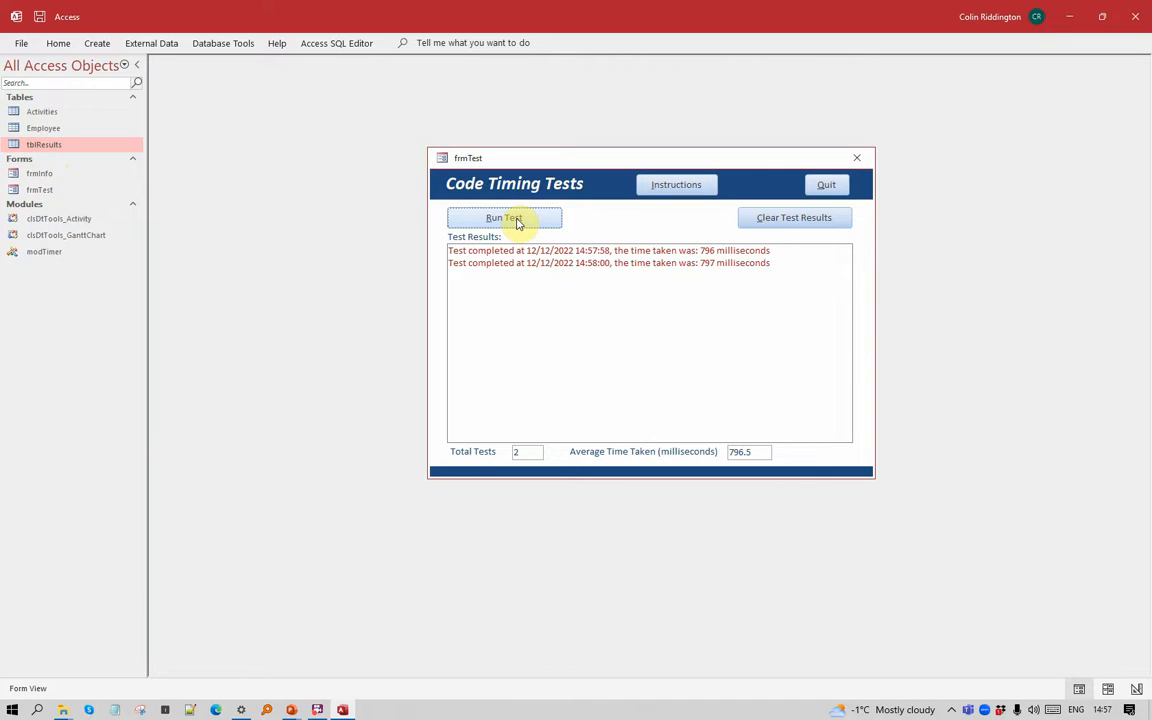
pyautogui.click(518, 220)
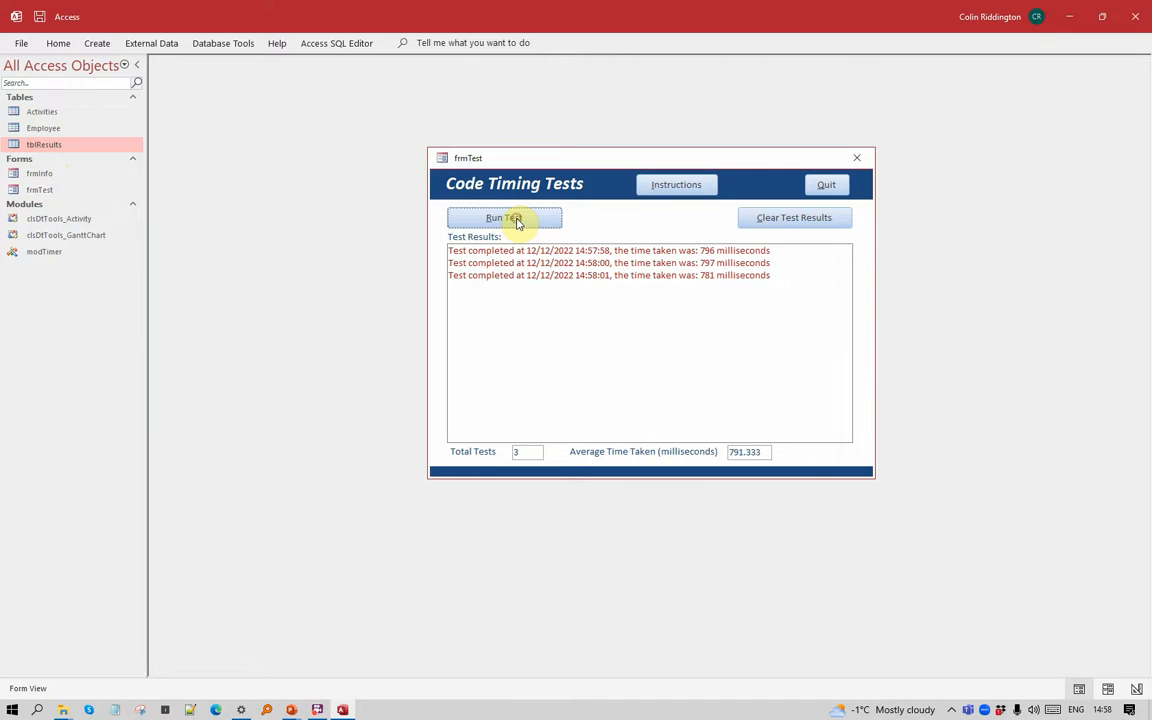
pyautogui.click(518, 222)
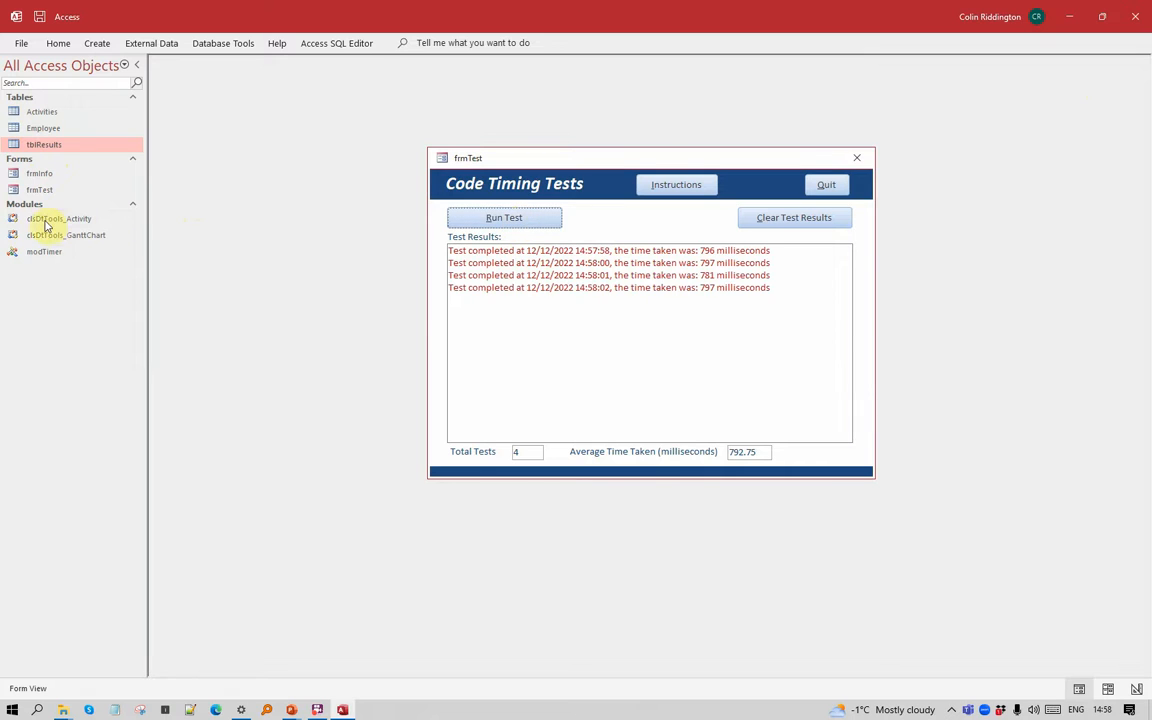
# Step: Add the line 'comment below Option Explicit in the modTimer module and close the code editor
pyautogui.doubleClick(51, 252)
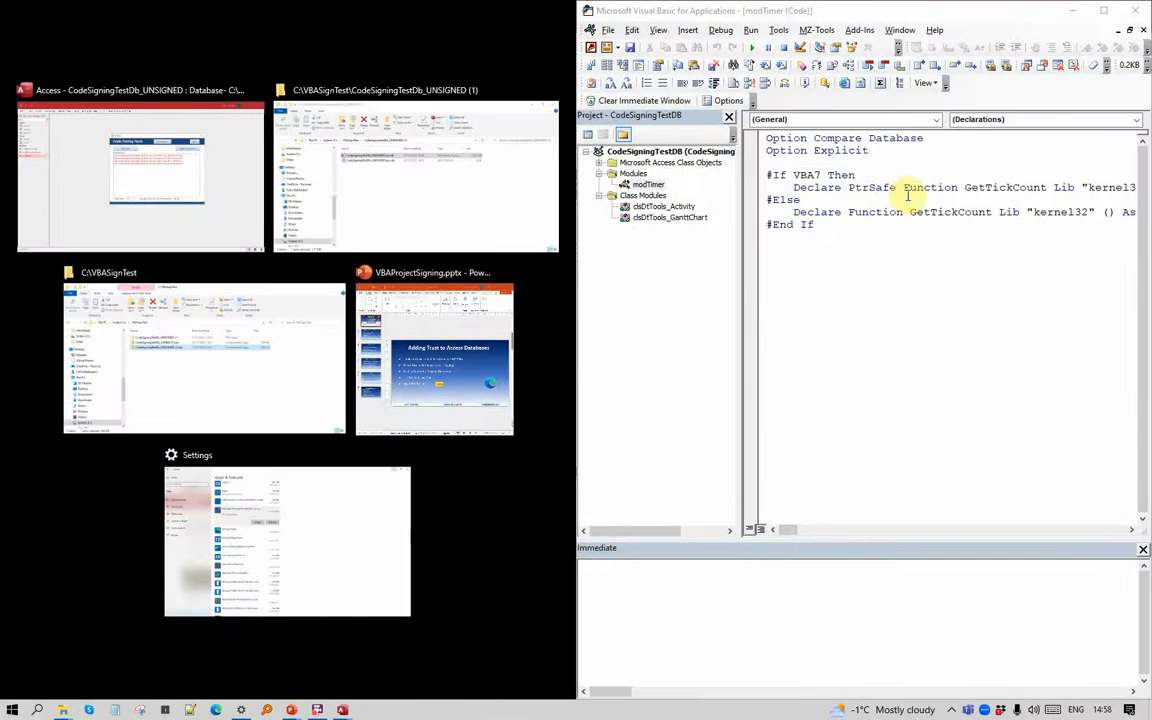
pyautogui.click(882, 150)
pyautogui.press('Return')
pyautogui.press('Return')
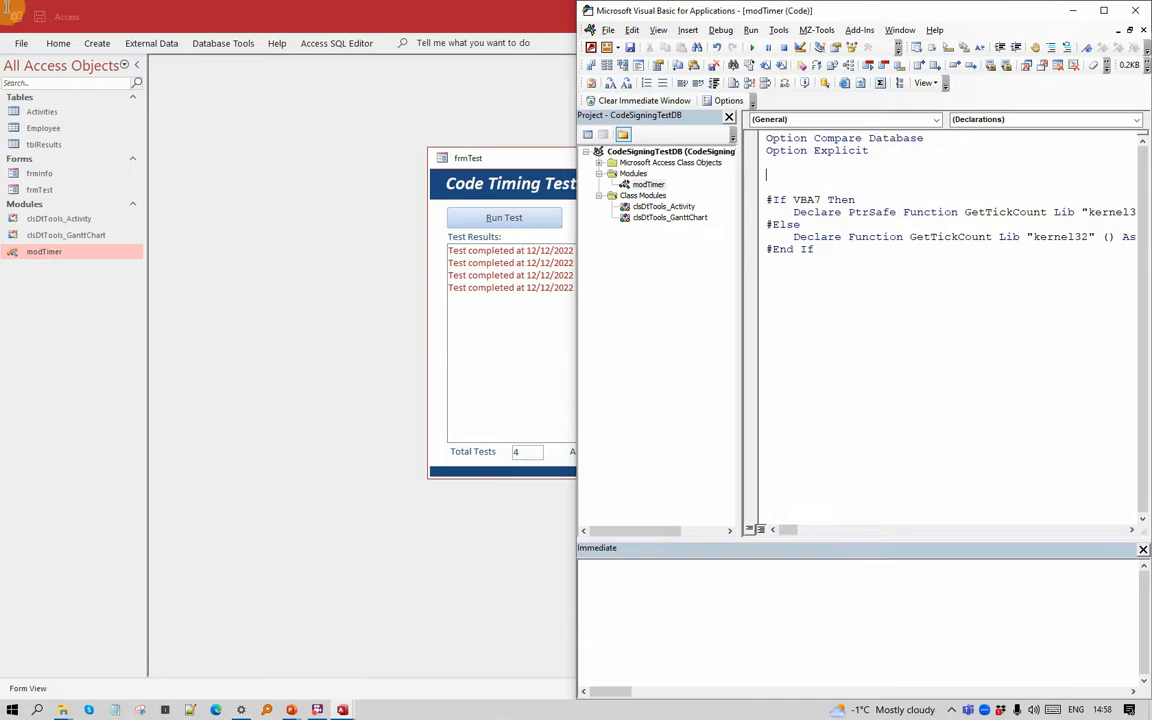
pyautogui.write("'comment")
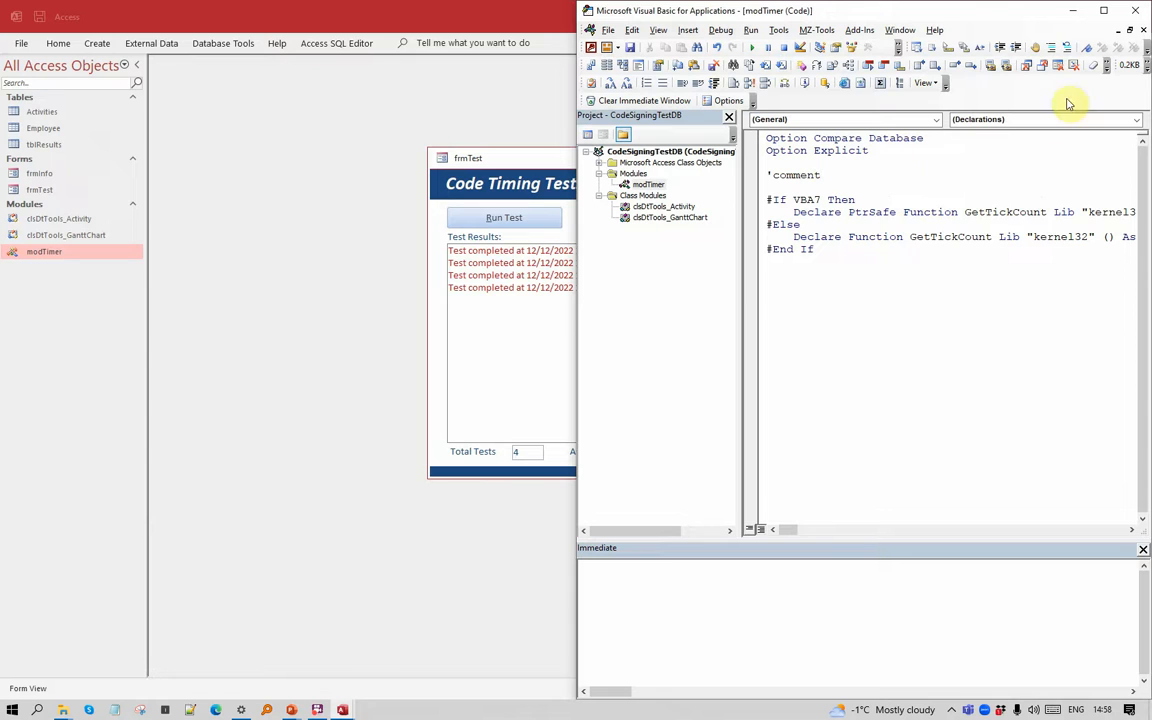
pyautogui.moveTo(941, 13); pyautogui.dragTo(641, 13)
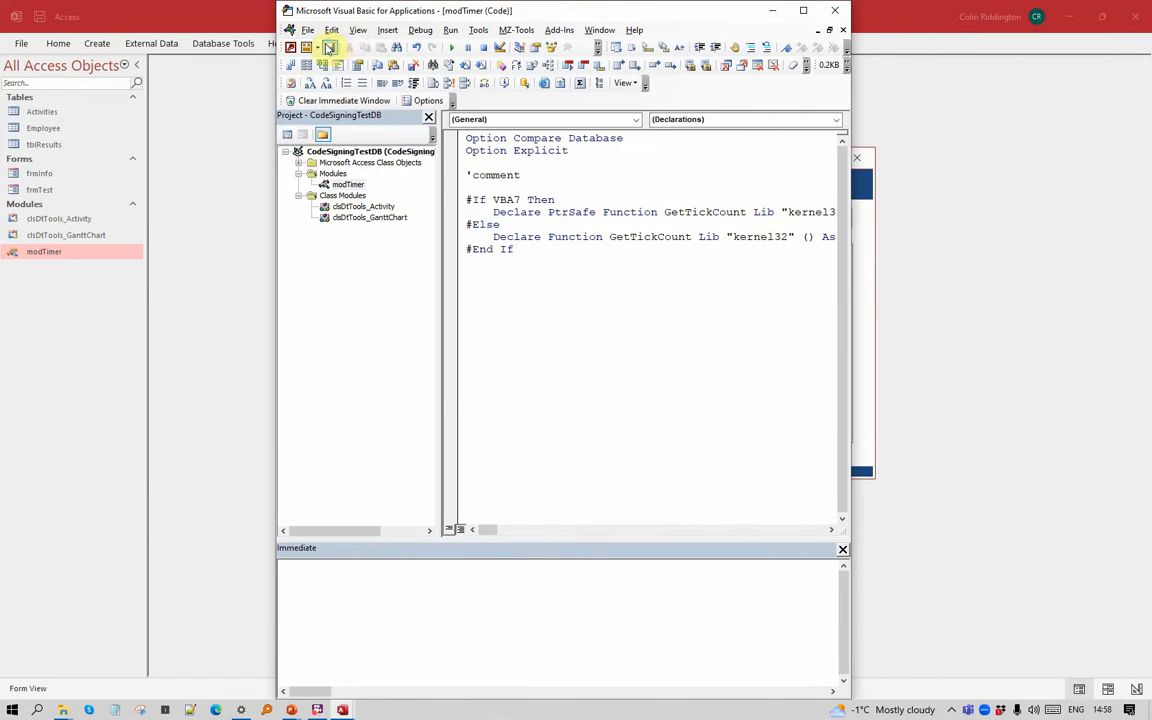
pyautogui.click(838, 9)
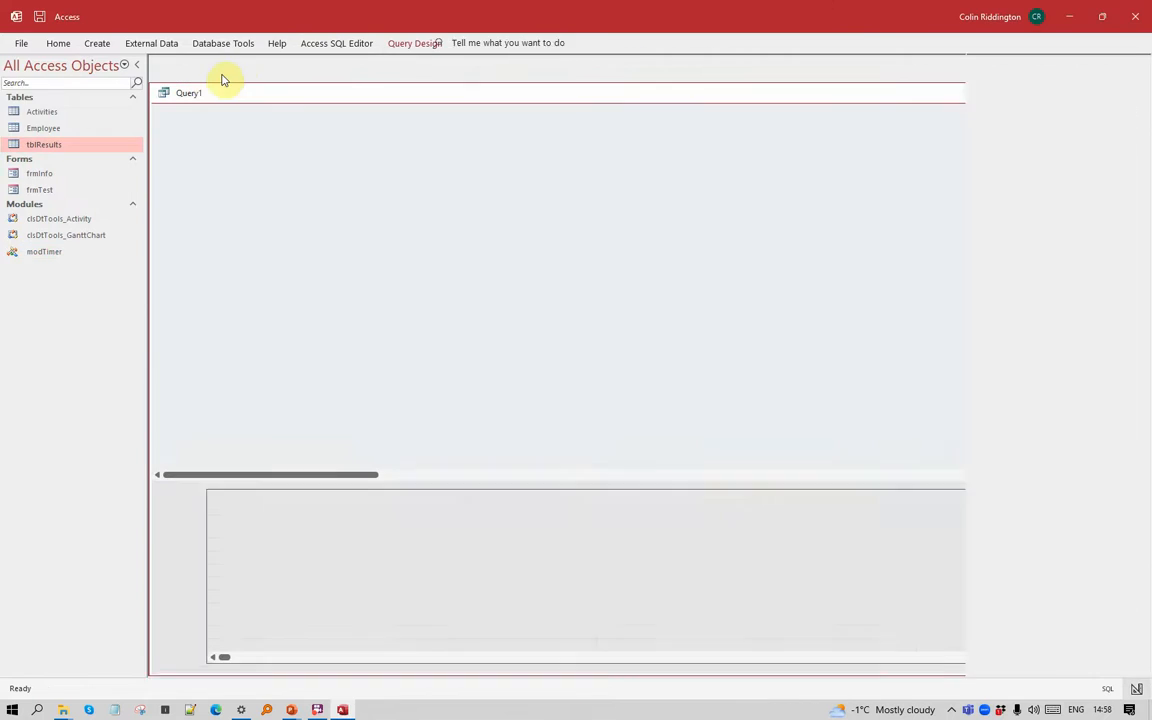
# Step: Add tblResults to a new query, make it an update query and set the criterion 797 for the TimeTaken field
pyautogui.moveTo(43, 144); pyautogui.dragTo(301, 186)
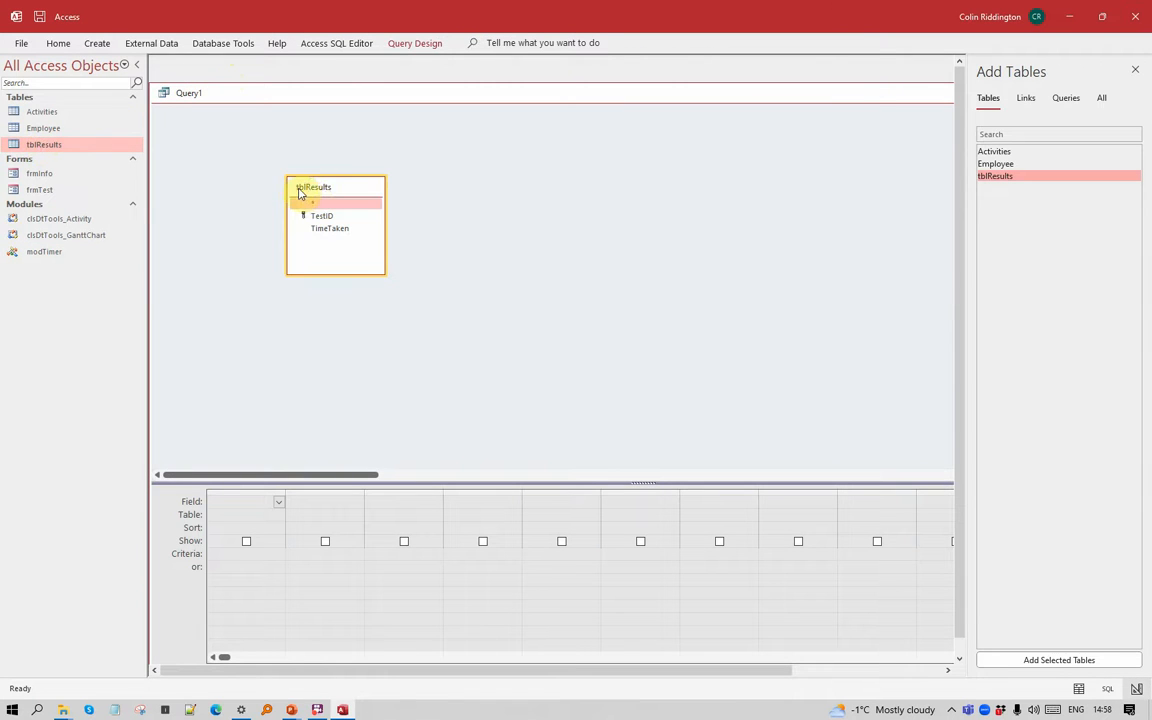
pyautogui.click(410, 43)
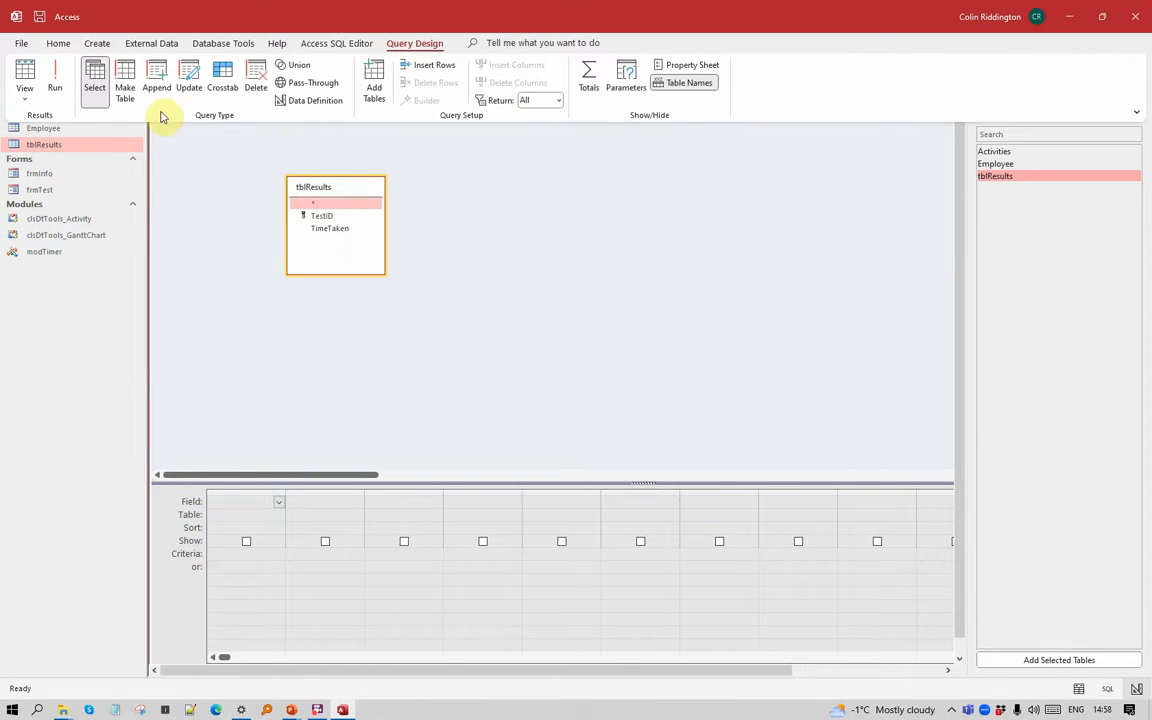
pyautogui.click(188, 80)
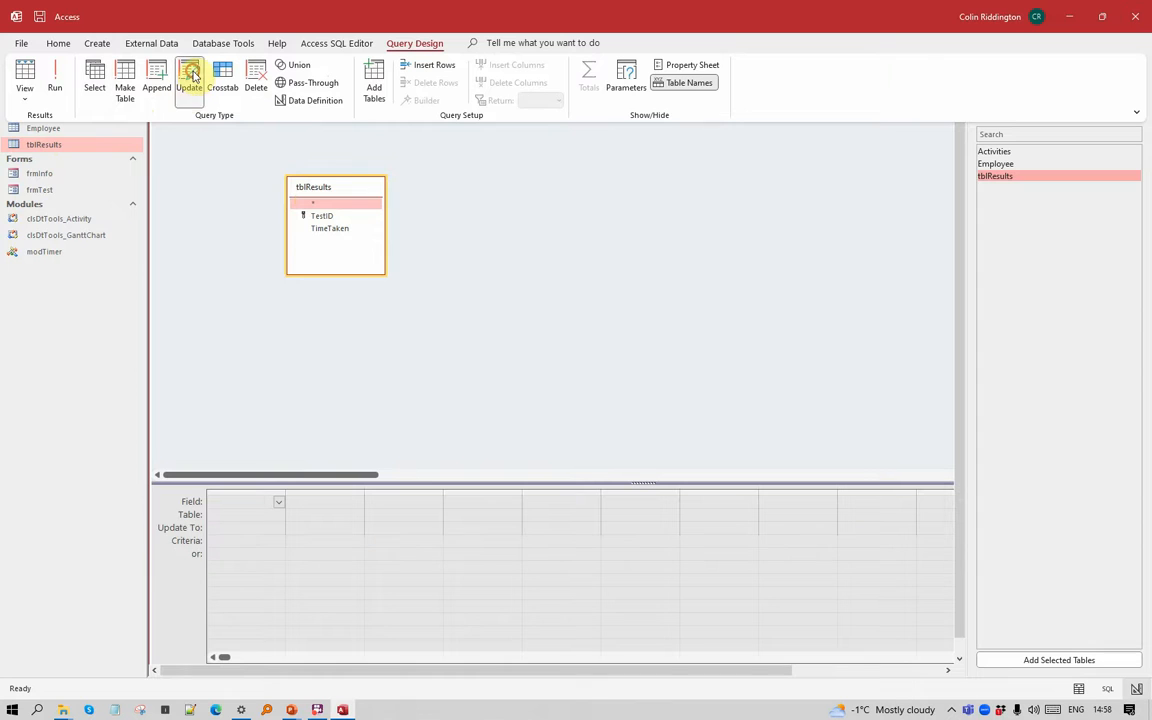
pyautogui.click(278, 503)
pyautogui.click(277, 503)
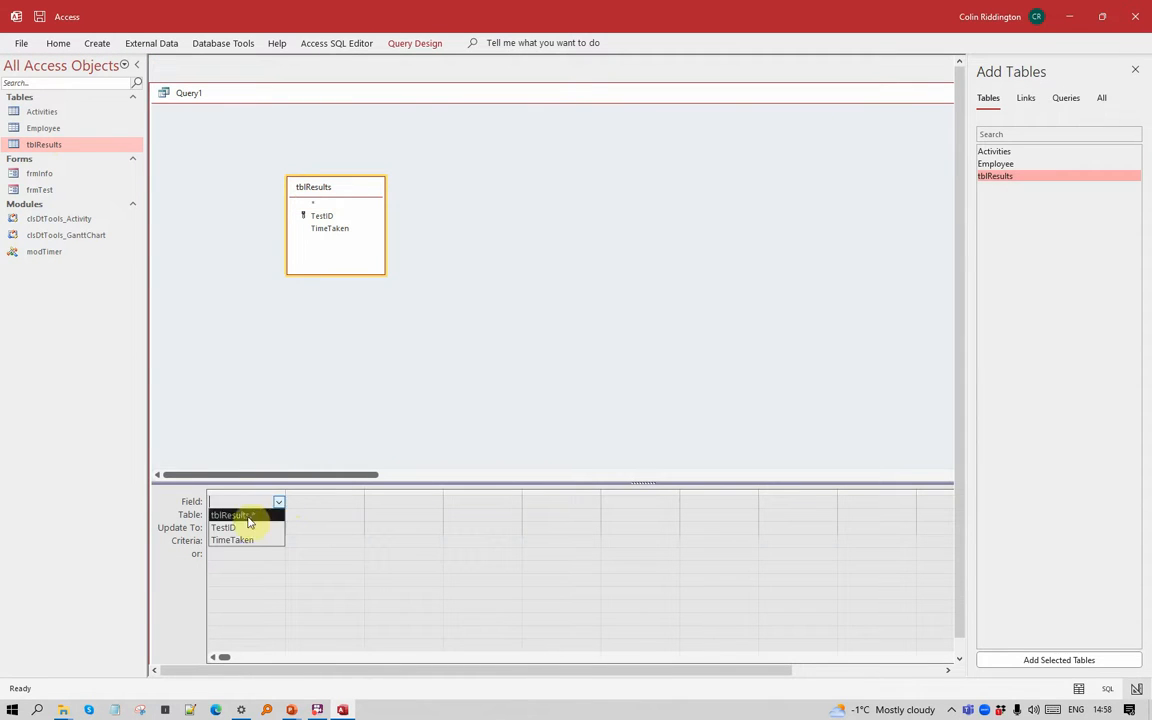
pyautogui.click(231, 538)
pyautogui.click(228, 541)
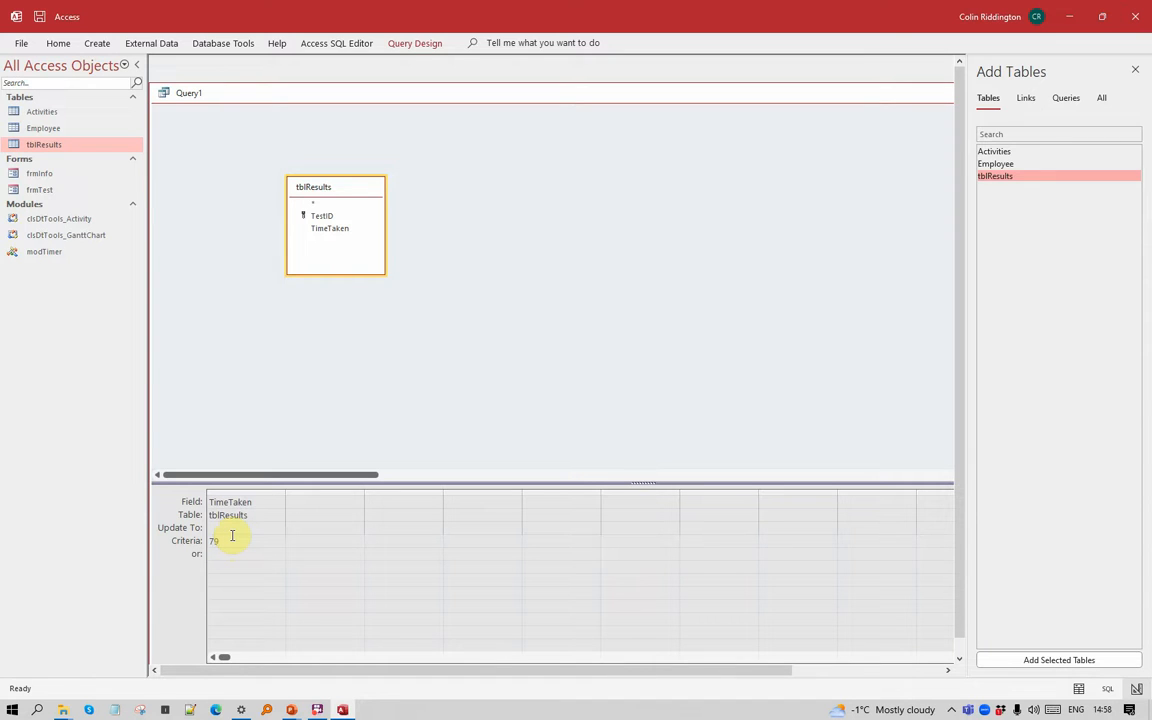
# Step: Run the query to update the matching TimeTaken values to 10 and check the records in tblResults
pyautogui.click(218, 528)
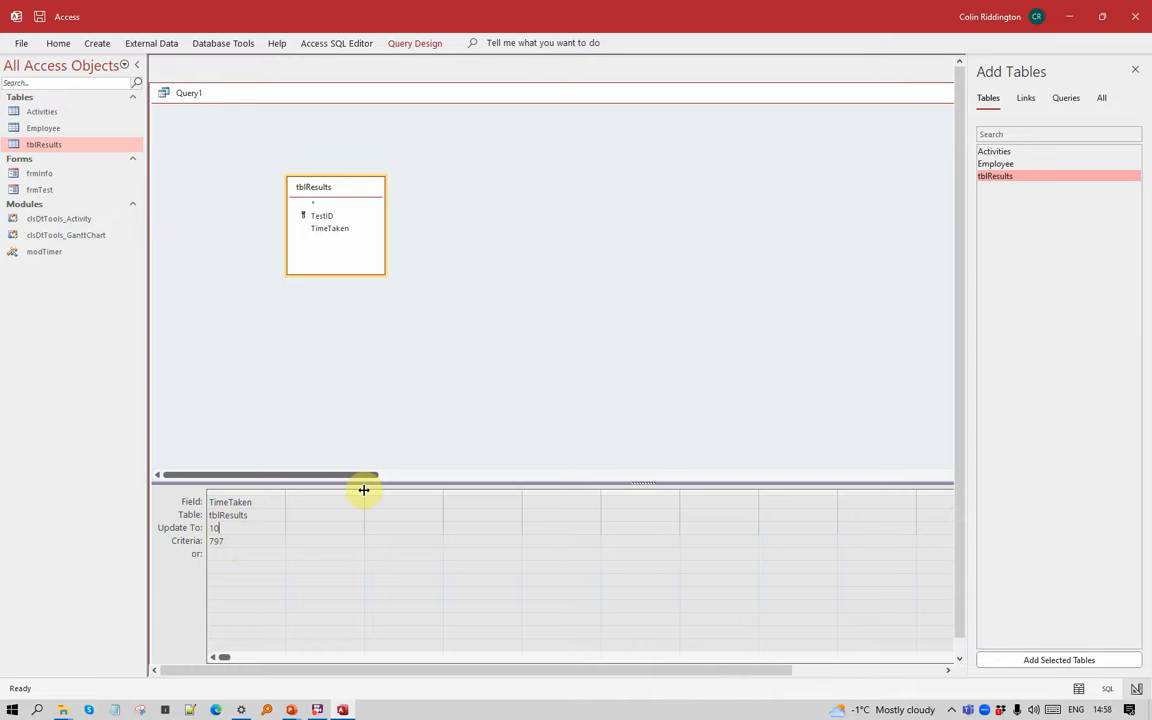
pyautogui.click(231, 555)
pyautogui.click(404, 44)
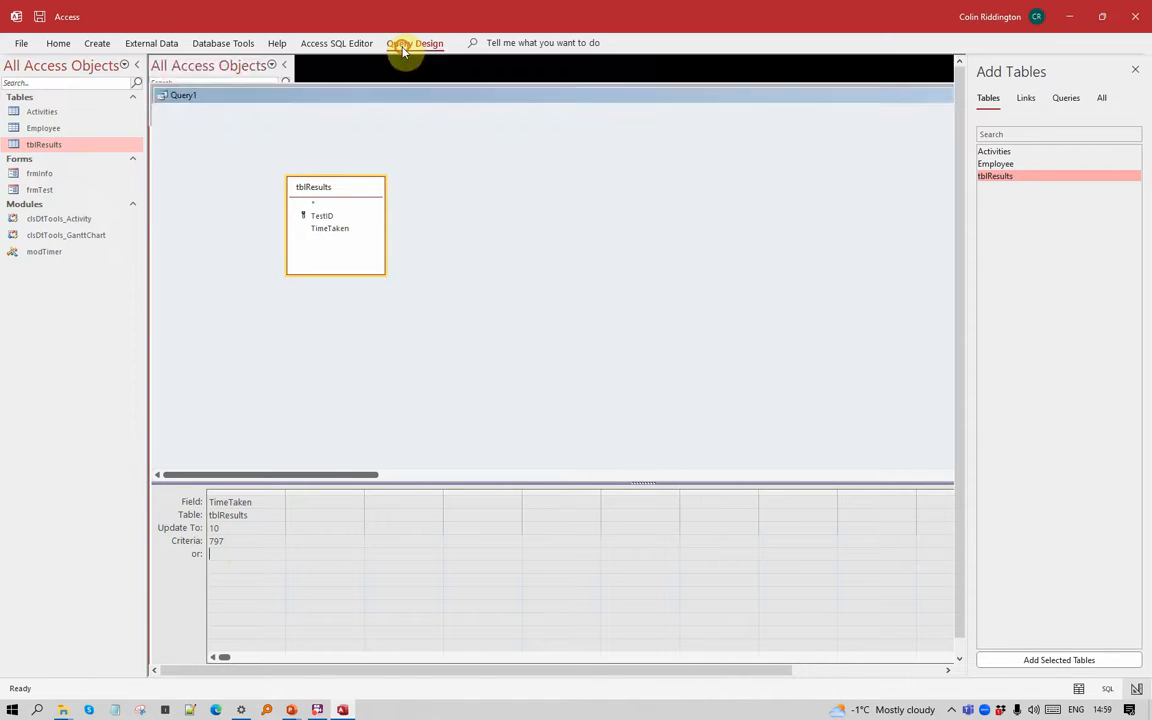
pyautogui.click(57, 72)
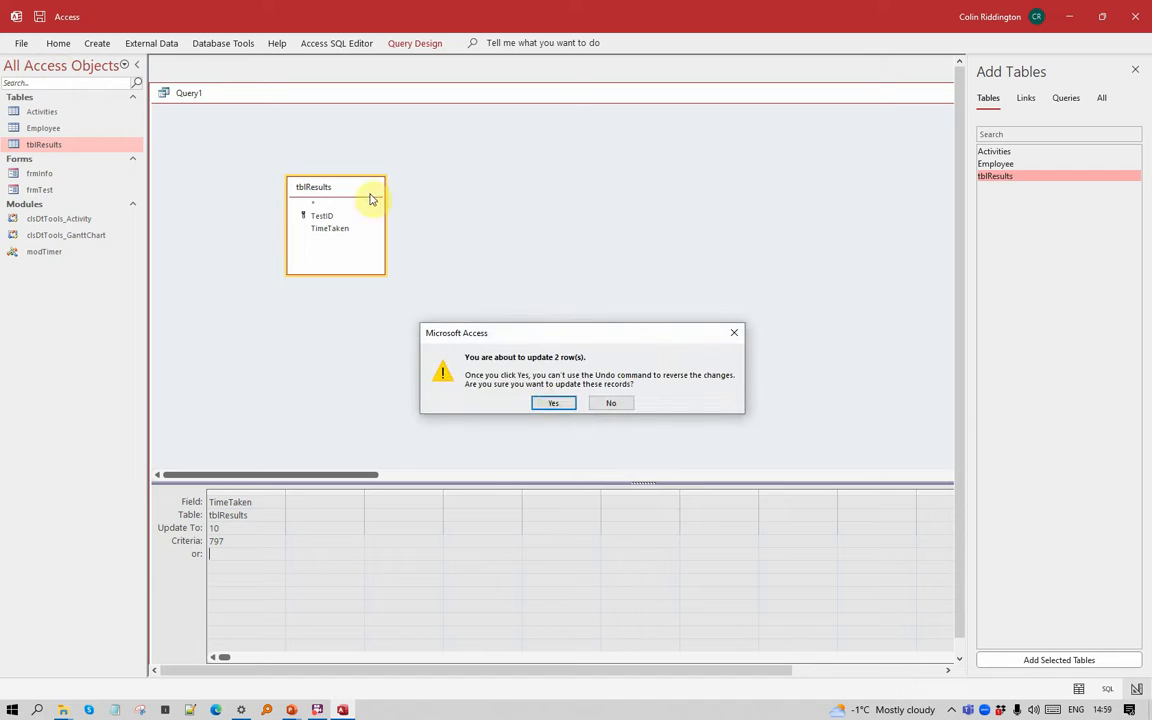
pyautogui.click(548, 403)
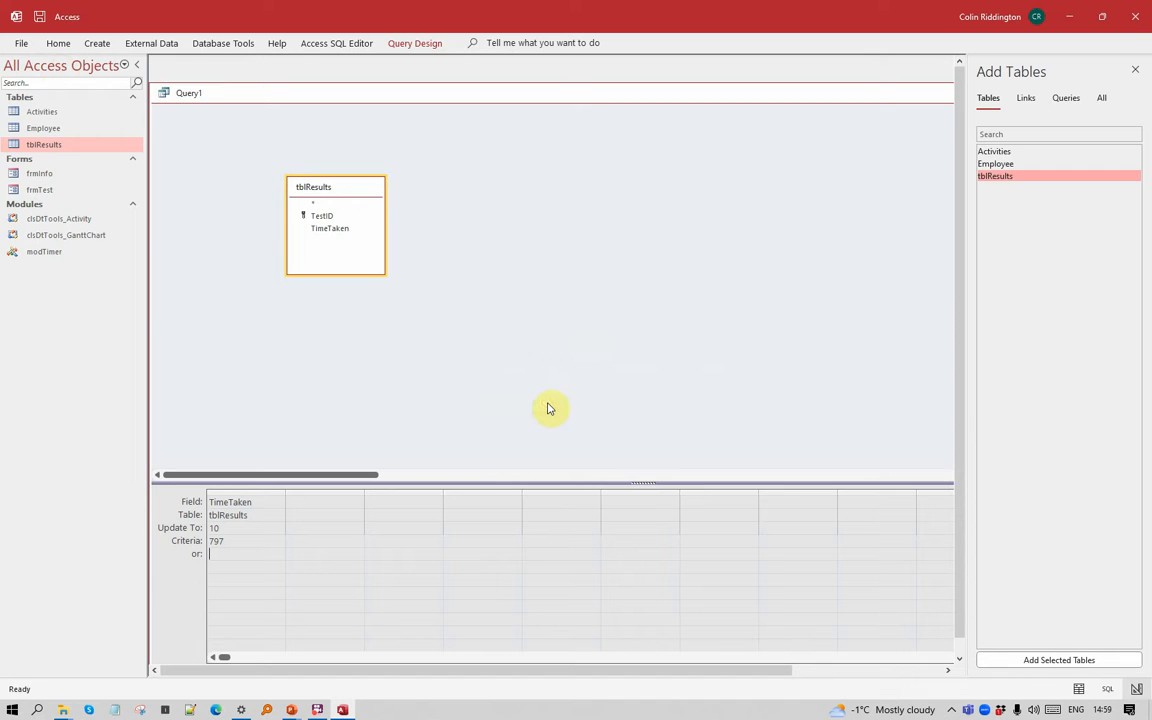
pyautogui.doubleClick(50, 145)
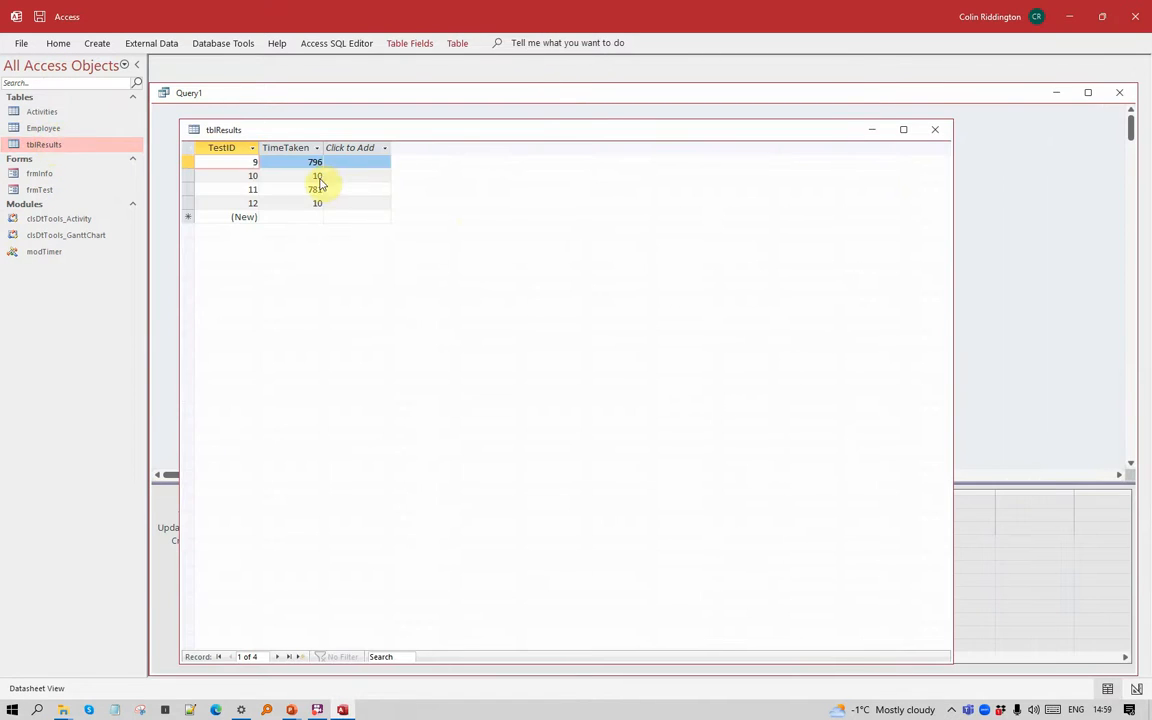
pyautogui.click(935, 129)
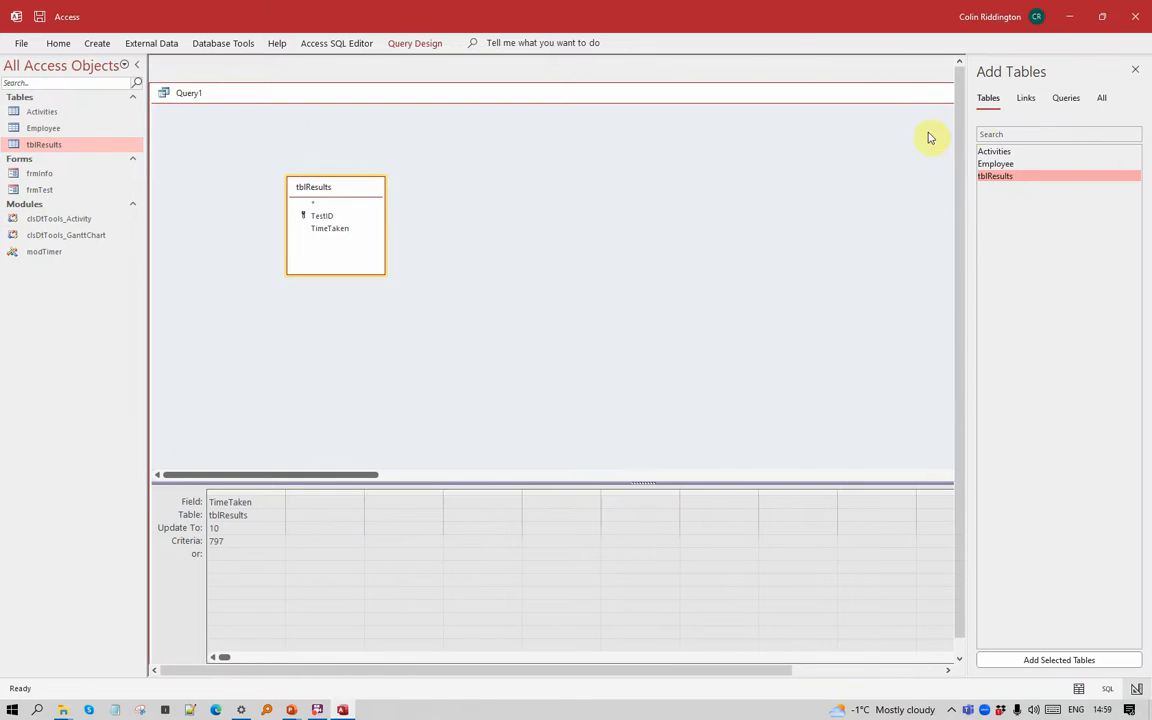
# Step: Close the update query, saving it as Query1, and quit the database from the test form
pyautogui.click(1135, 70)
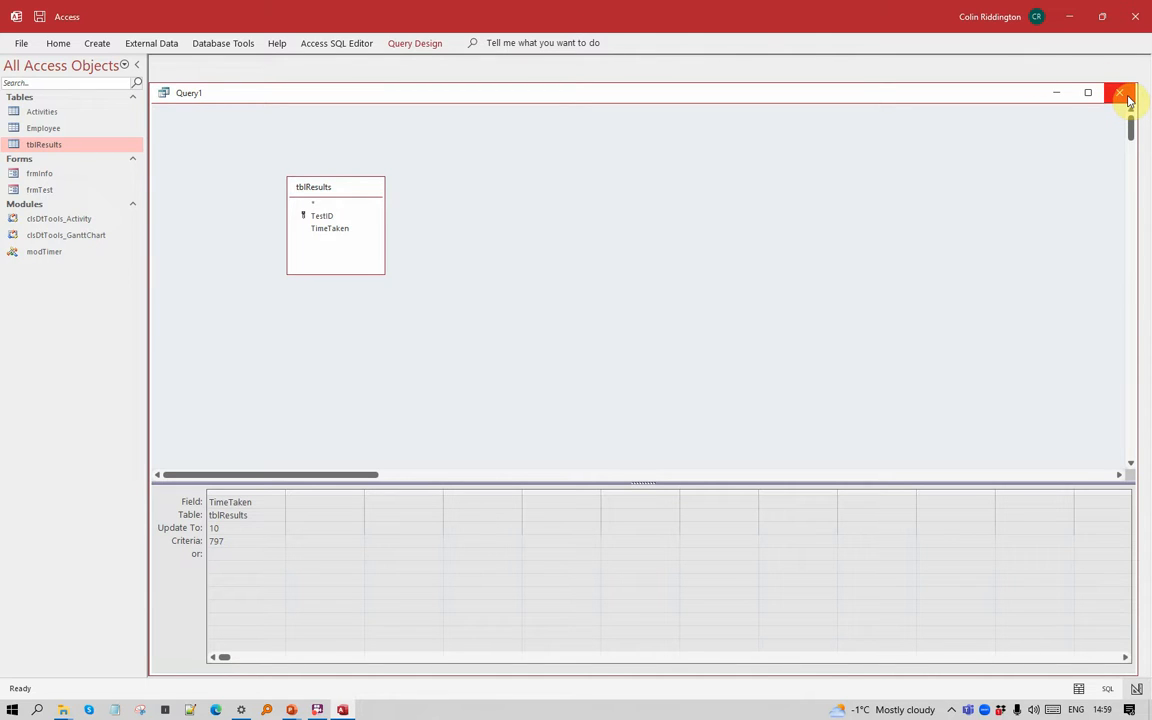
pyautogui.click(1127, 99)
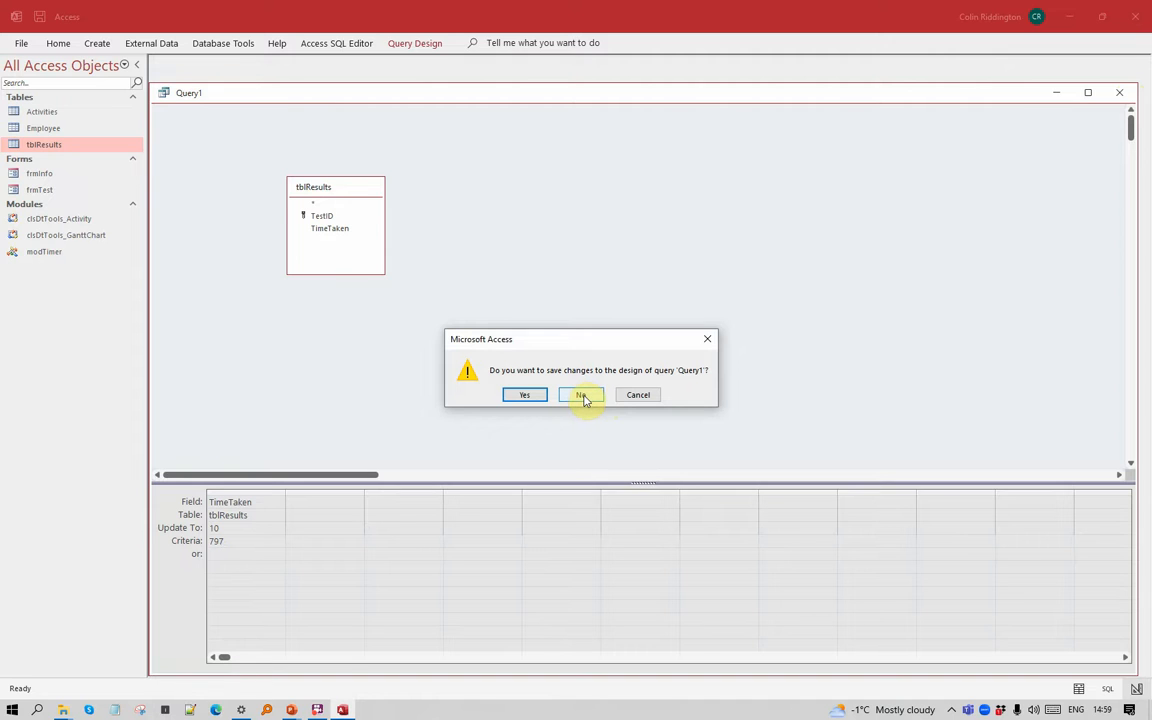
pyautogui.click(527, 397)
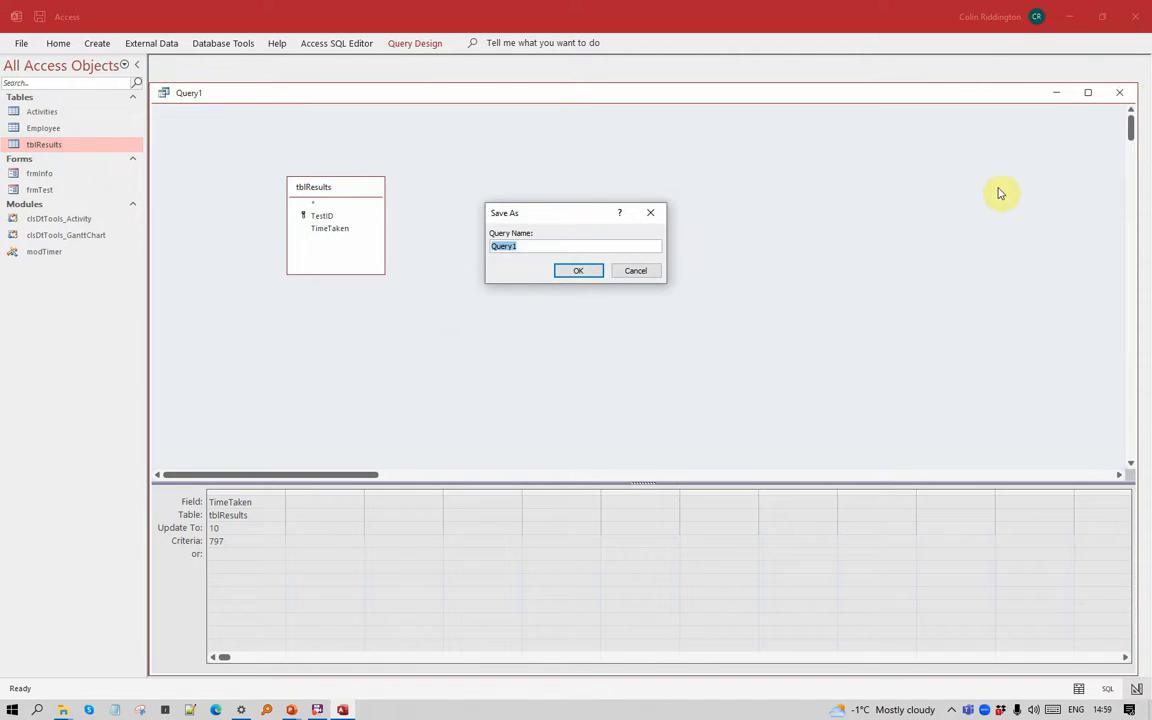
pyautogui.click(577, 271)
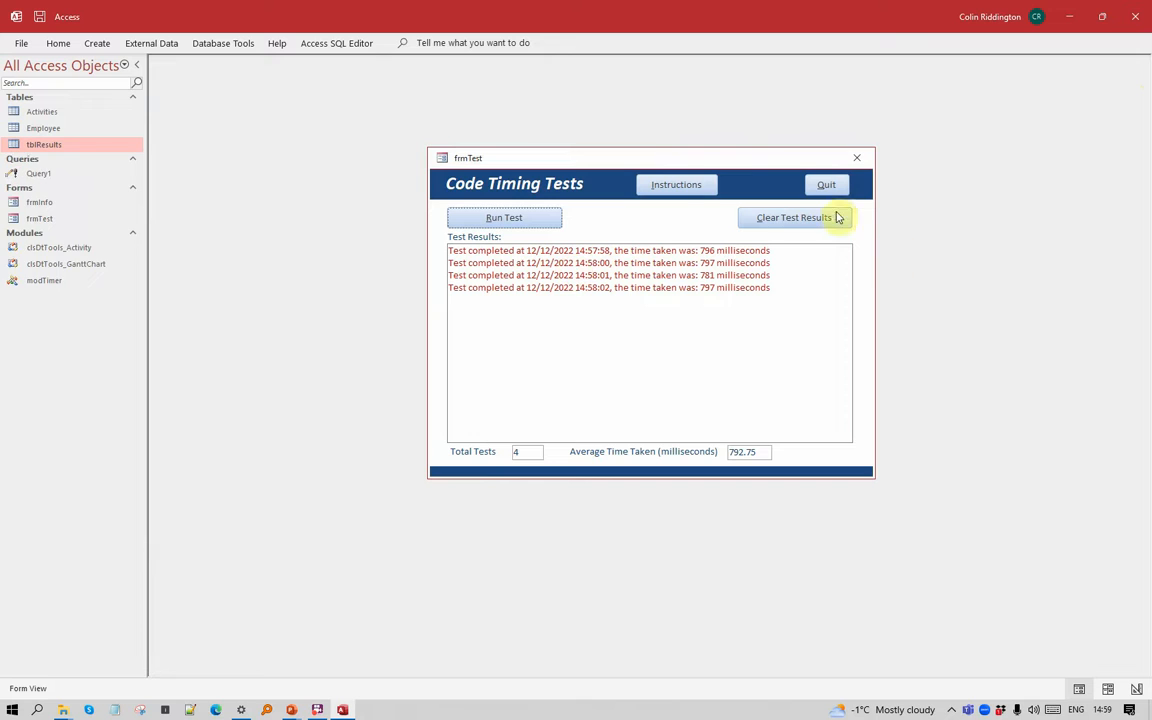
pyautogui.click(826, 187)
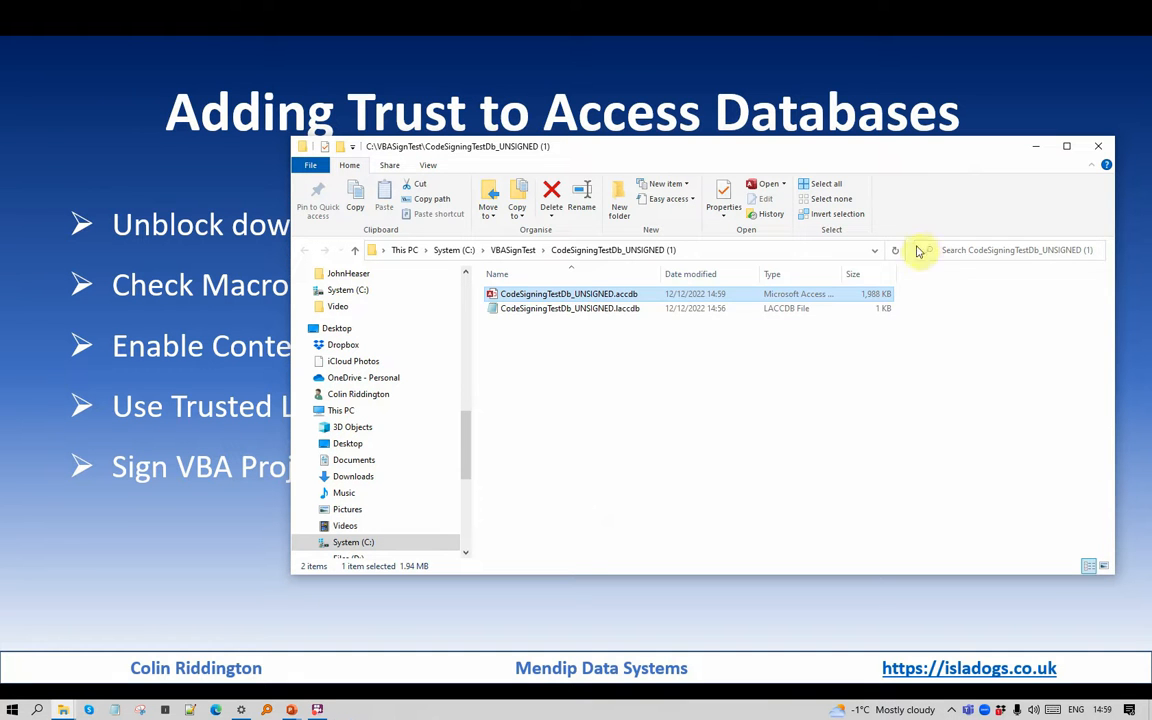
# Step: Copy CodeSigningTestDb_UNSIGNED.accdb from the CodeSigningTestDb_UNSIGNED (1) folder to G:\MyFiles, replacing the existing file there
pyautogui.click(580, 295)
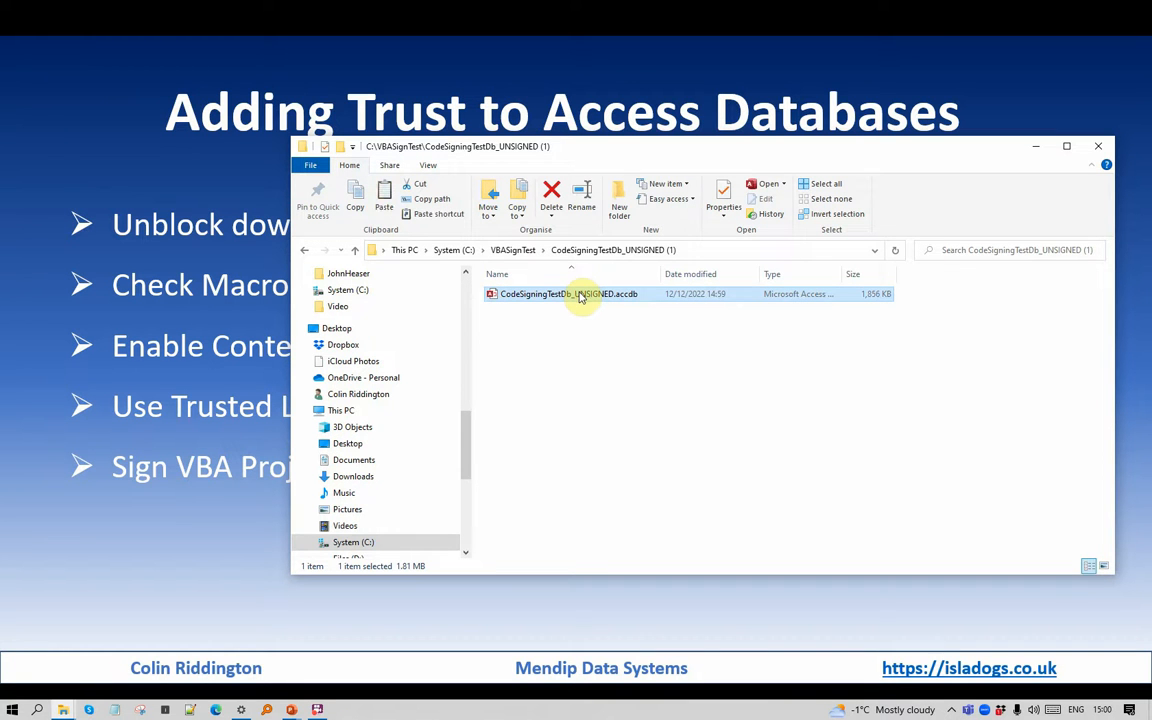
pyautogui.moveTo(462, 451); pyautogui.dragTo(481, 323)
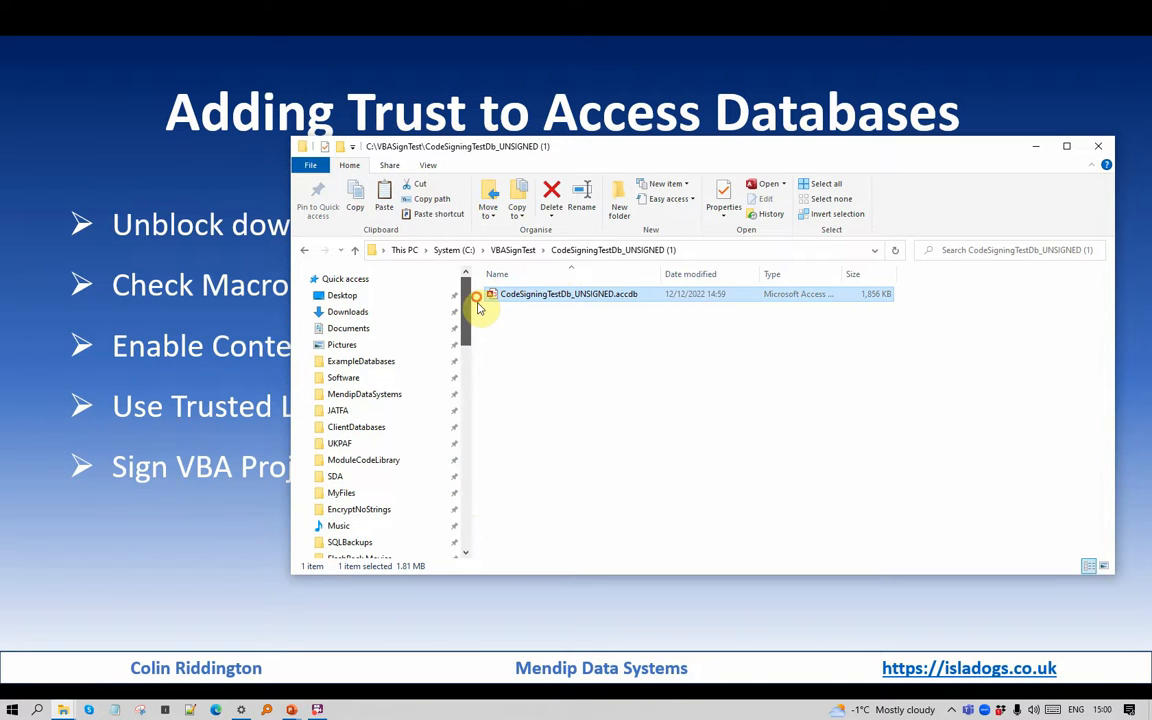
pyautogui.scroll(-1, 399, 480)
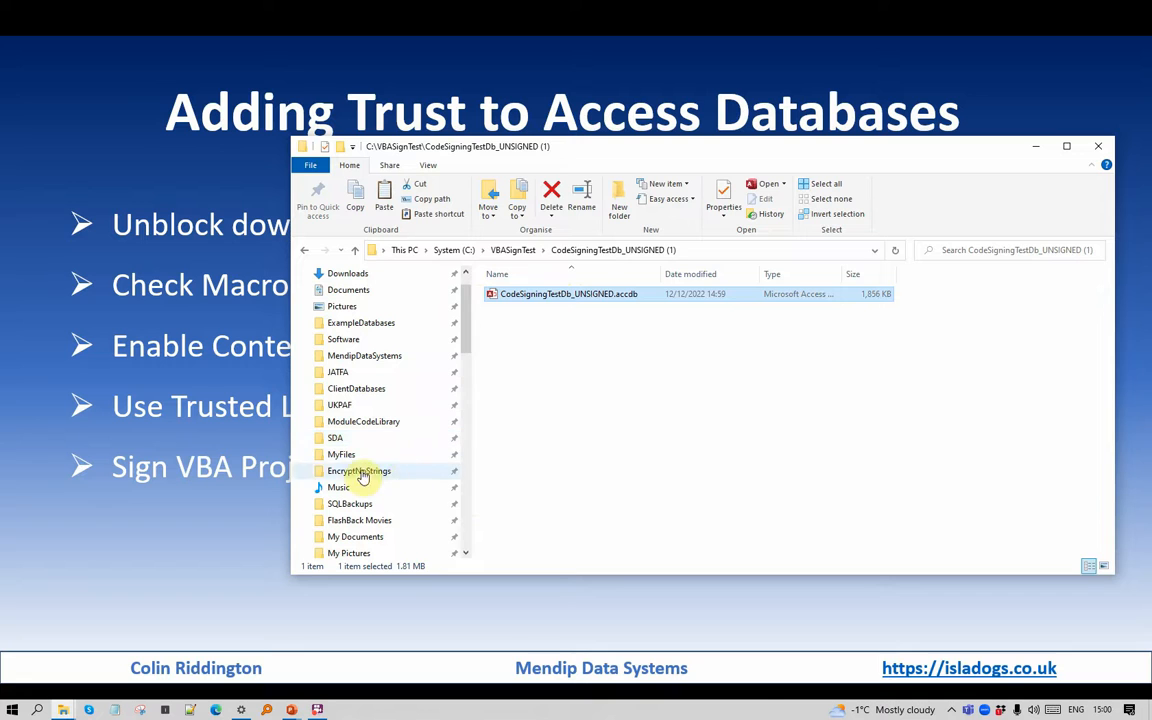
pyautogui.click(318, 454)
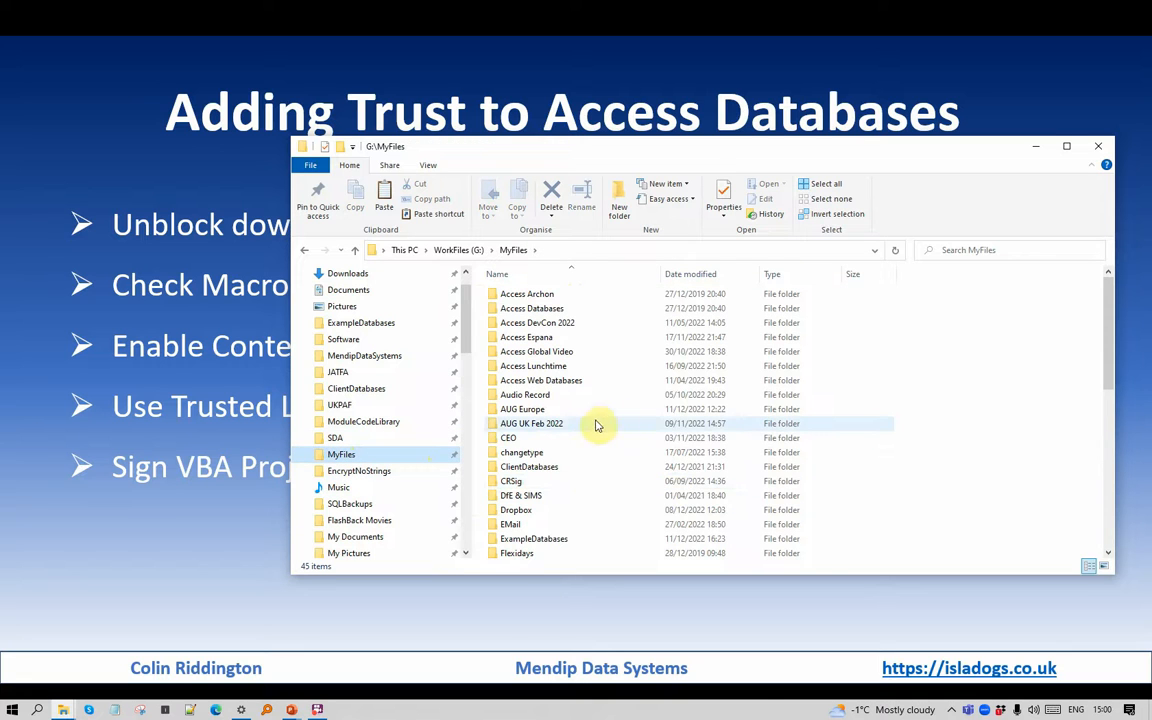
pyautogui.scroll(-9, 590, 435)
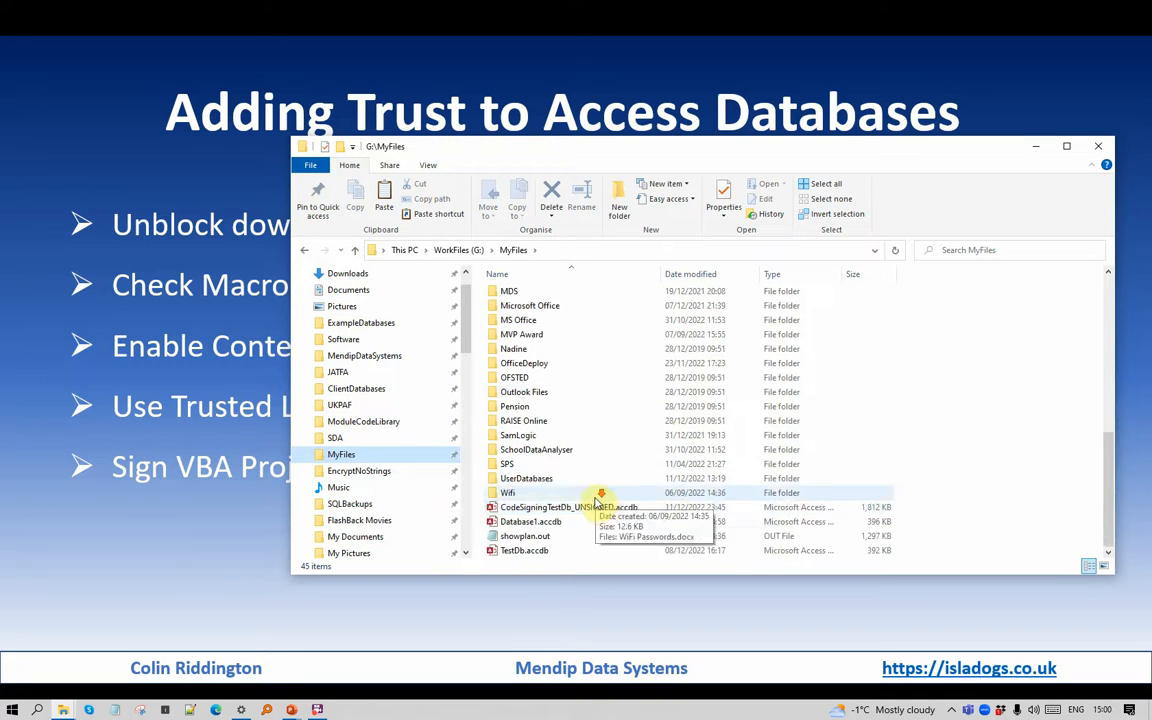
pyautogui.rightClick(584, 549)
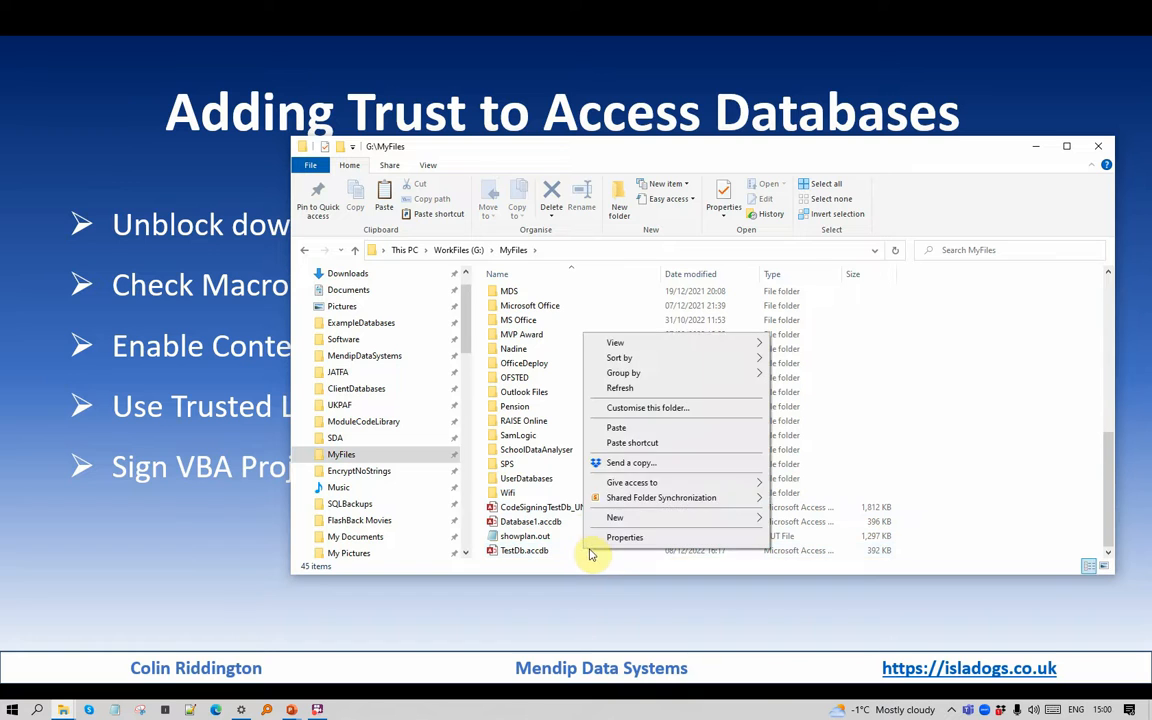
pyautogui.click(612, 430)
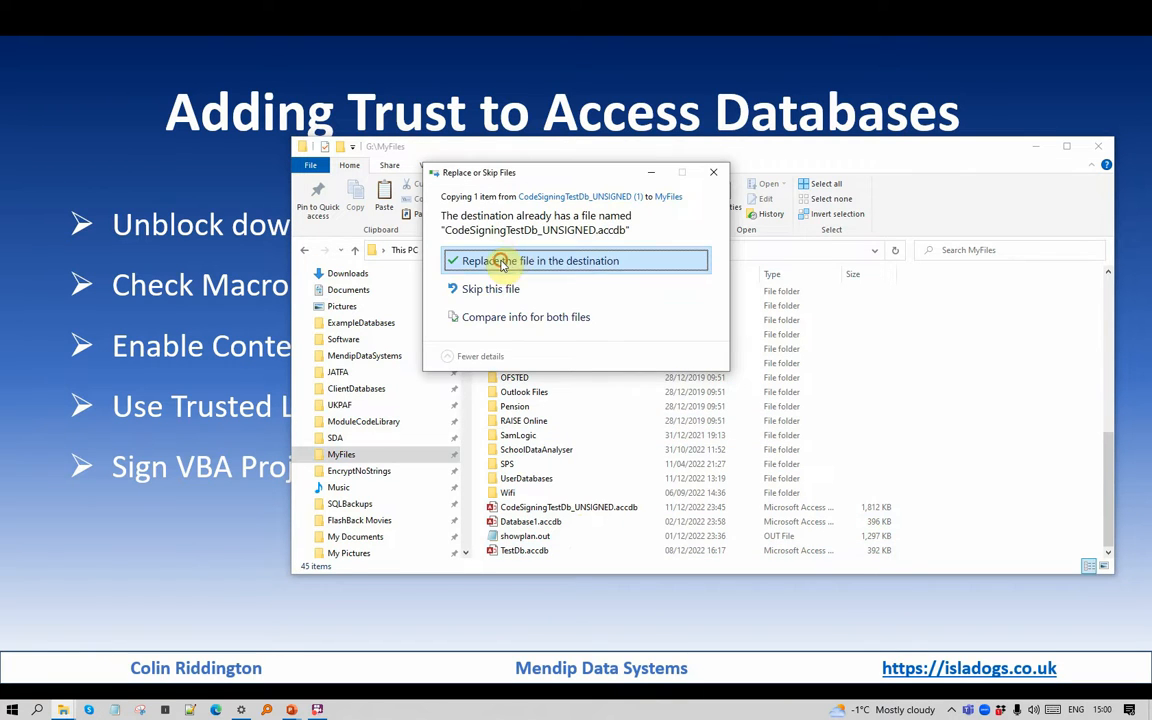
pyautogui.click(503, 256)
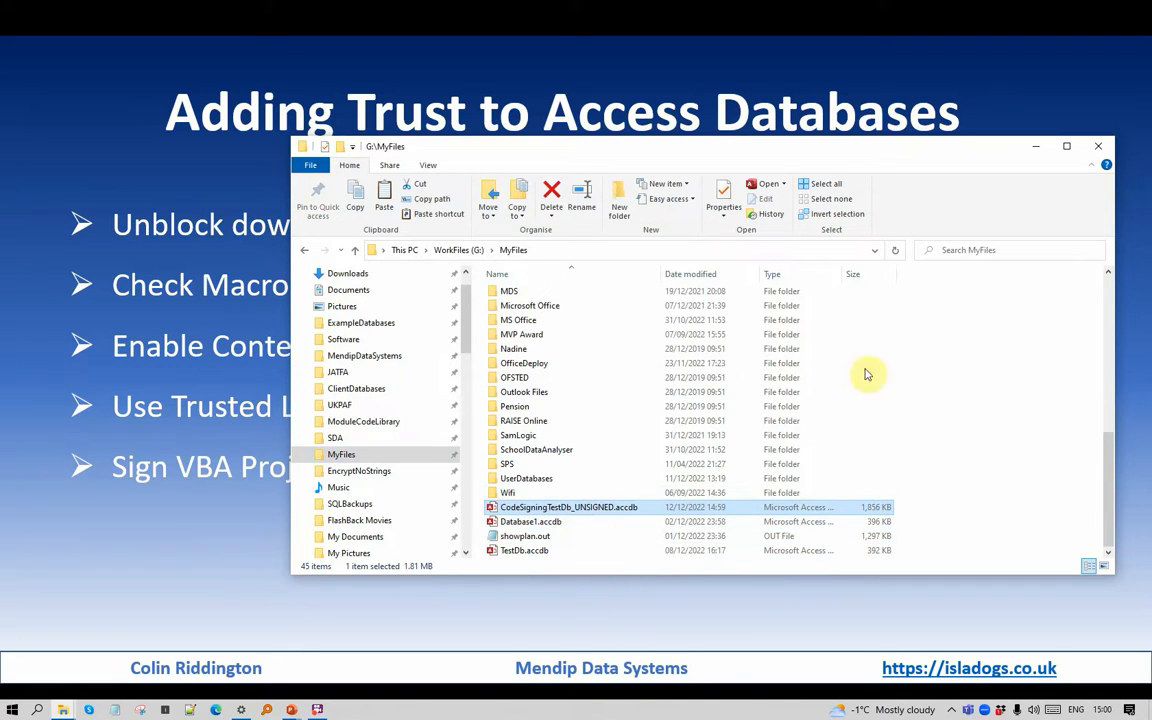
# Step: Open CodeSigningTestDb_UNSIGNED.accdb from G:\MyFiles and review the Macro Settings and Trusted Locations in the Trust Center without changing them
pyautogui.click(762, 186)
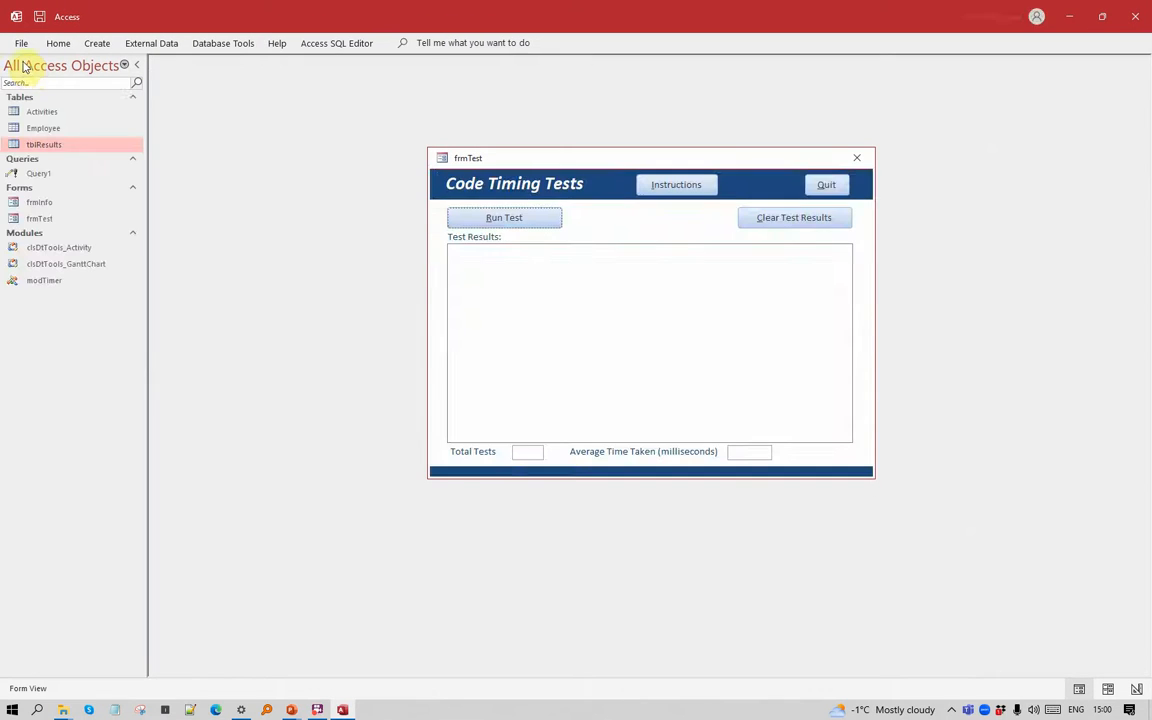
pyautogui.click(19, 44)
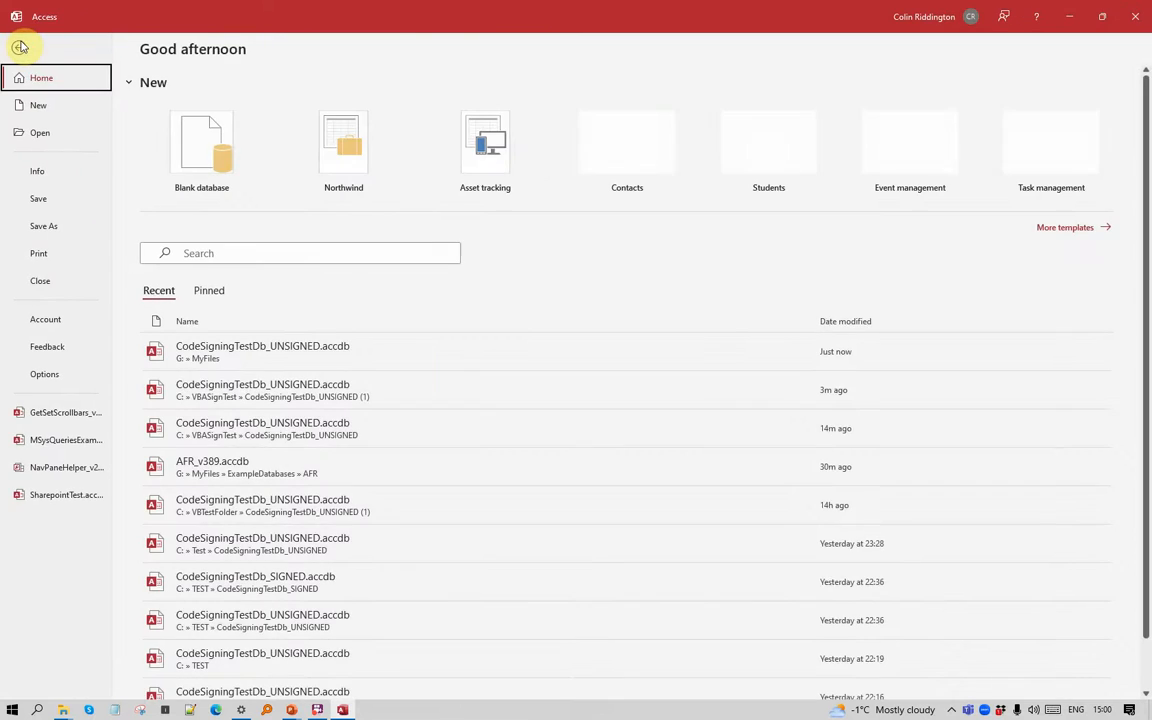
pyautogui.click(50, 374)
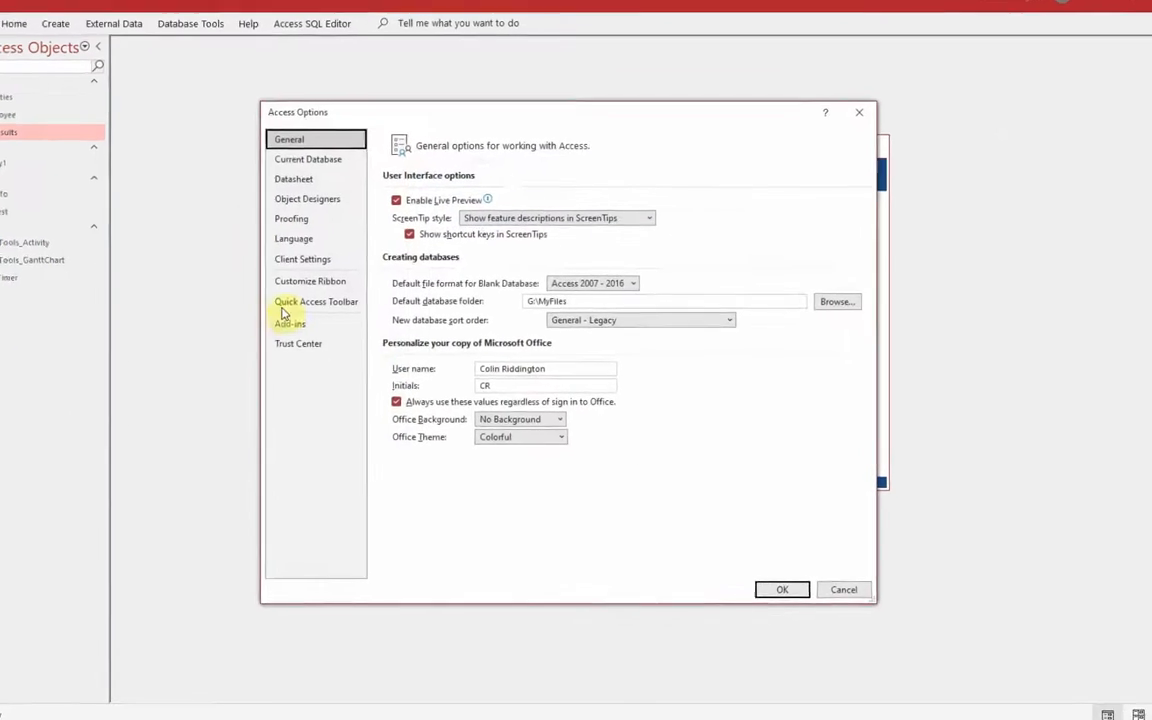
pyautogui.click(145, 355)
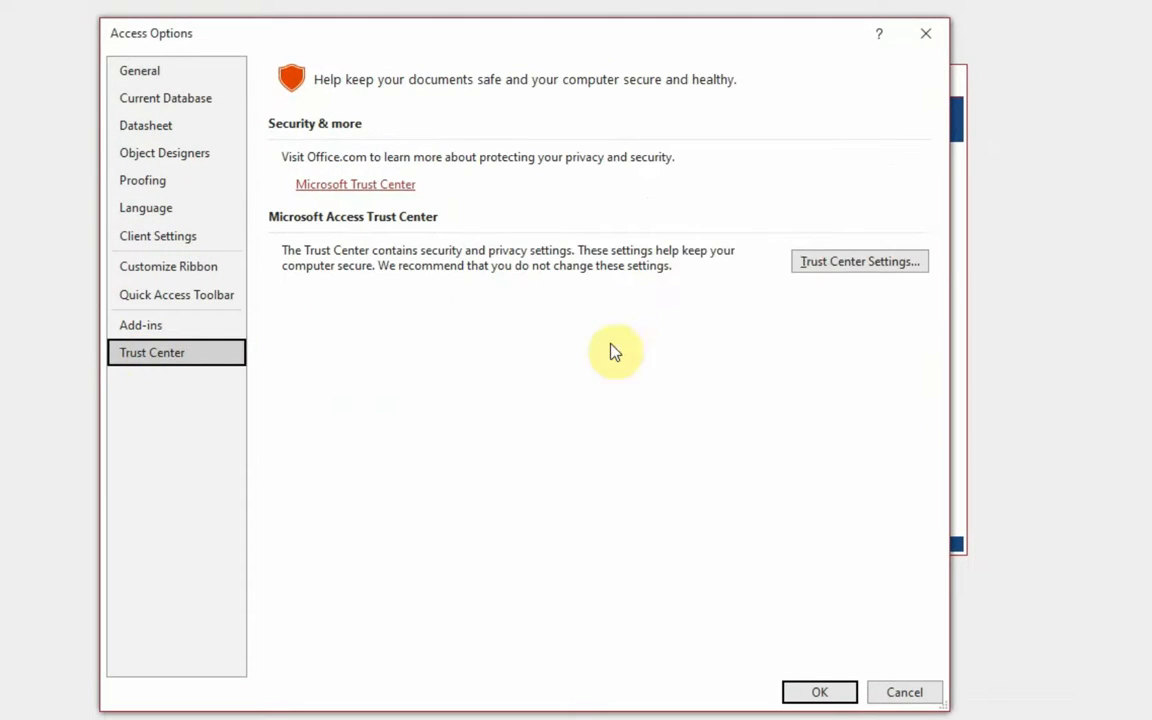
pyautogui.click(828, 259)
pyautogui.click(218, 255)
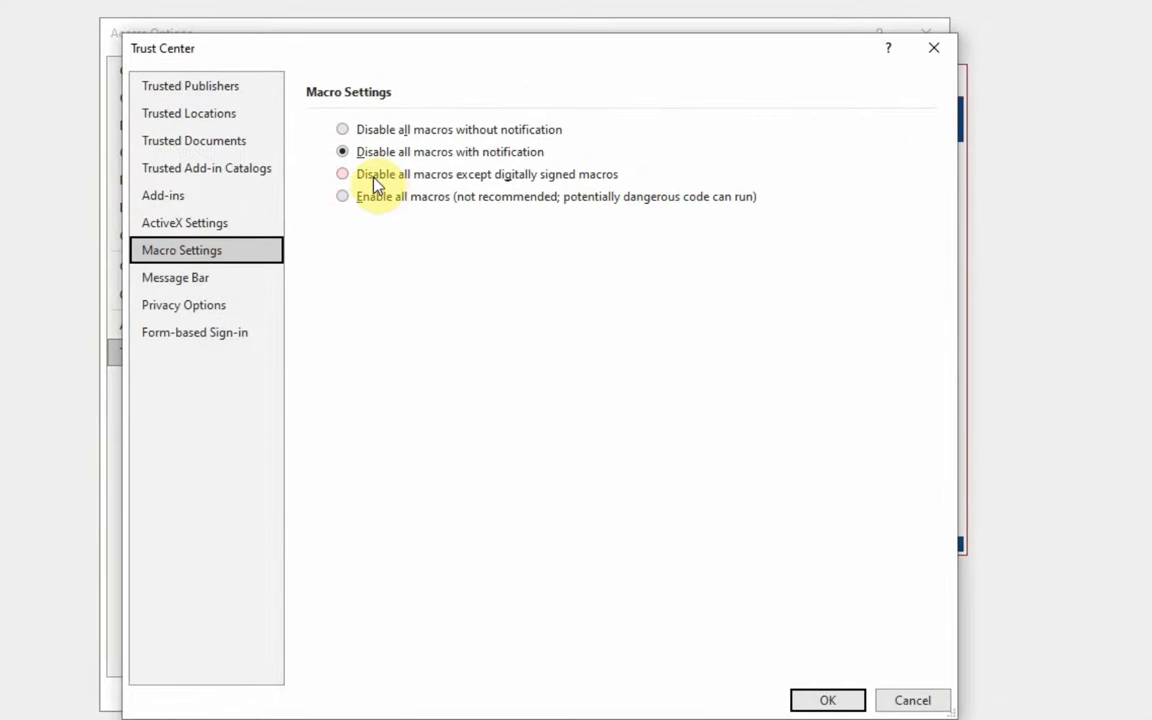
pyautogui.click(160, 114)
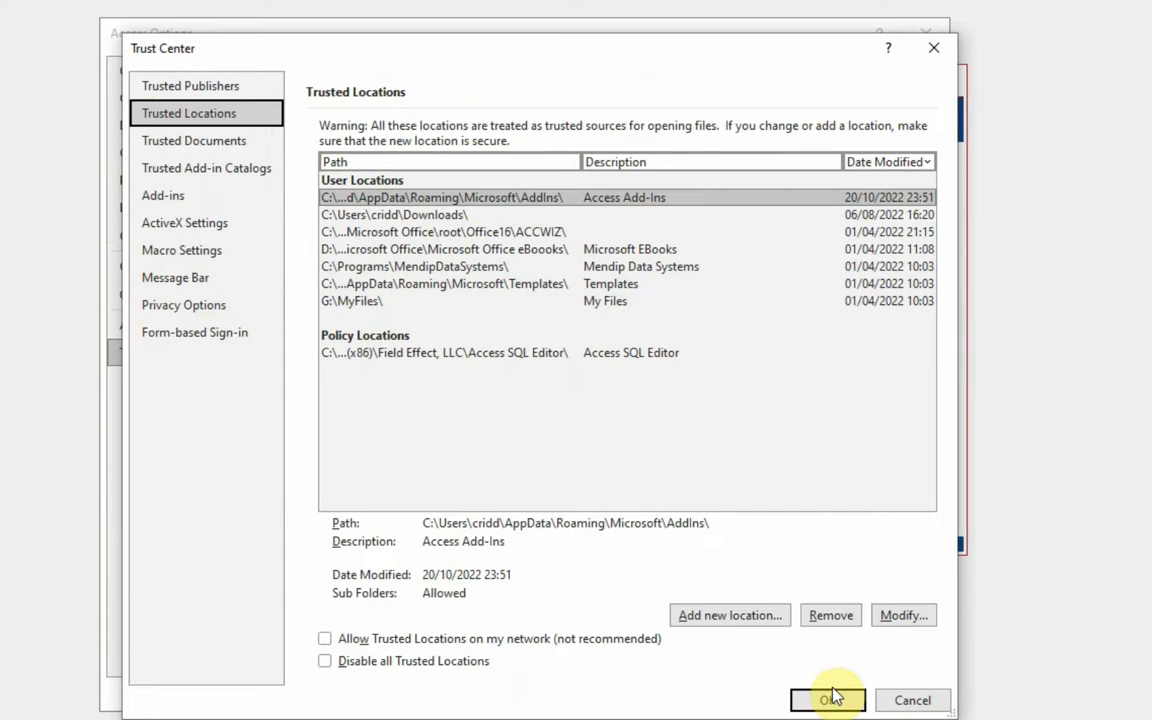
pyautogui.click(918, 702)
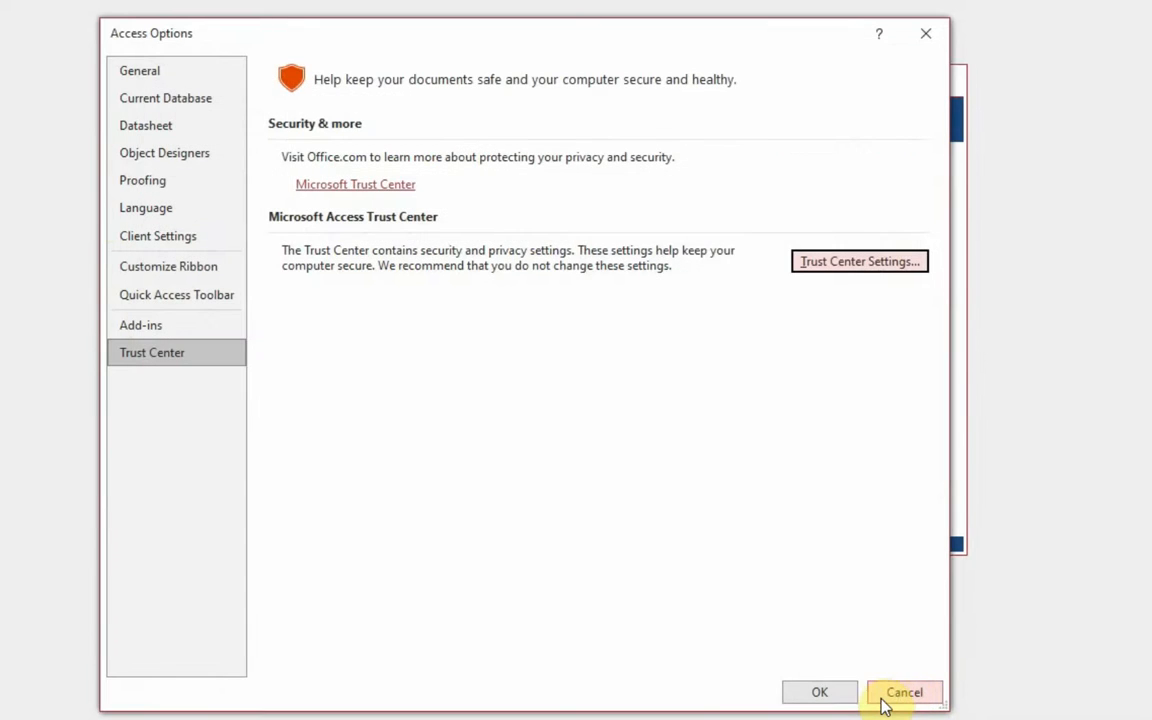
pyautogui.click(837, 703)
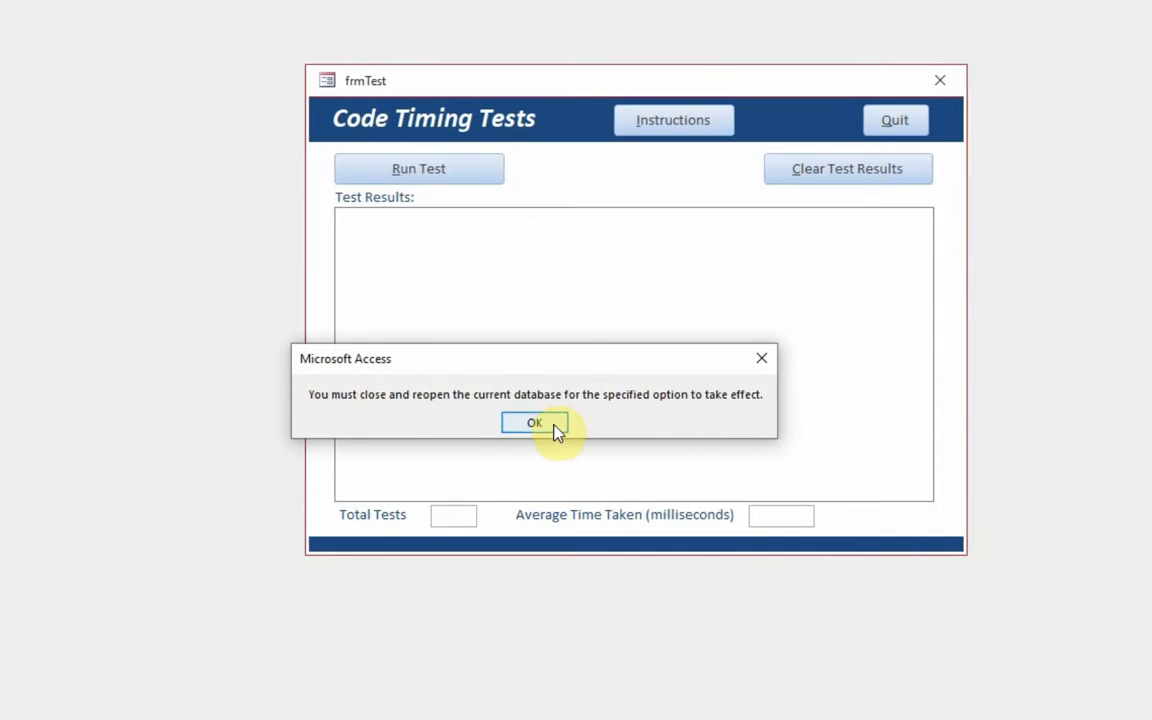
pyautogui.click(549, 427)
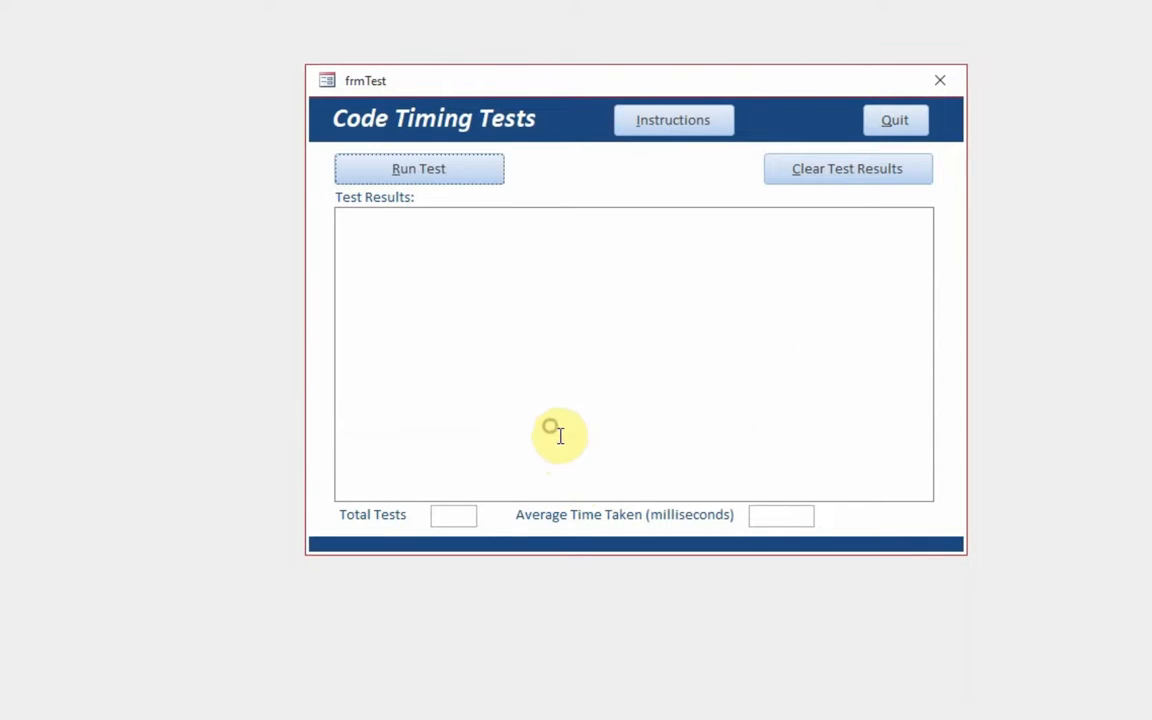
# Step: Run the code timing test repeatedly from frmTest in the trusted-location copy to collect a series of results
pyautogui.click(437, 180)
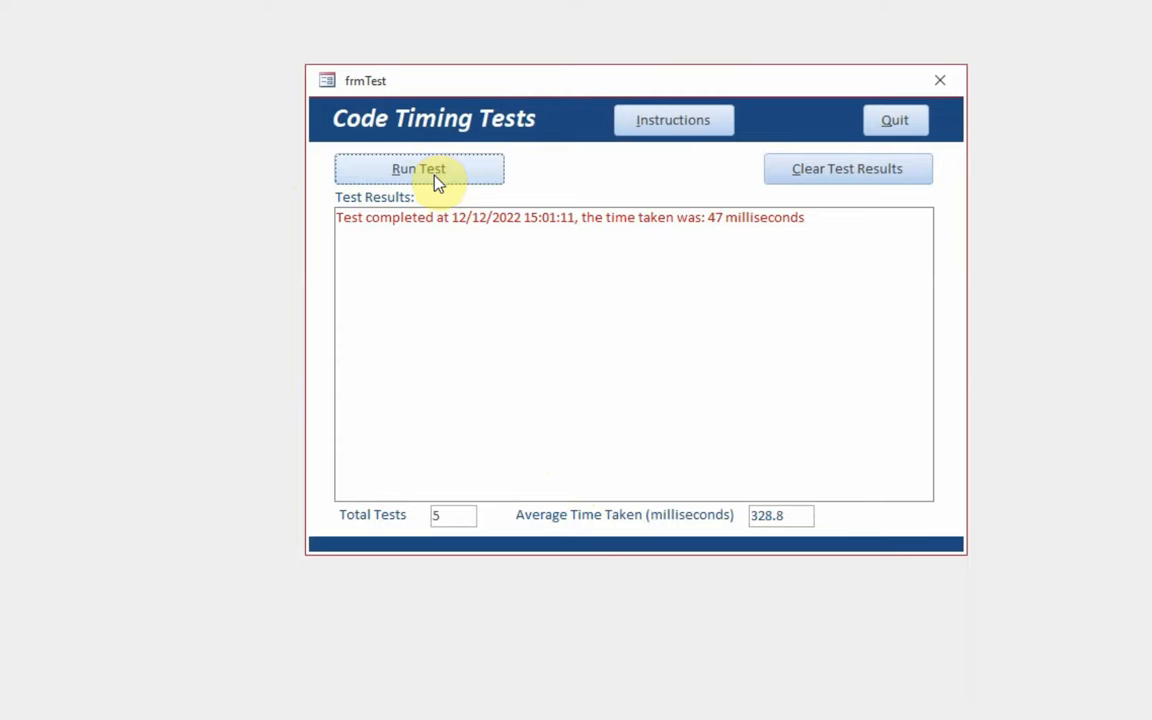
pyautogui.click(401, 178)
pyautogui.click(403, 180)
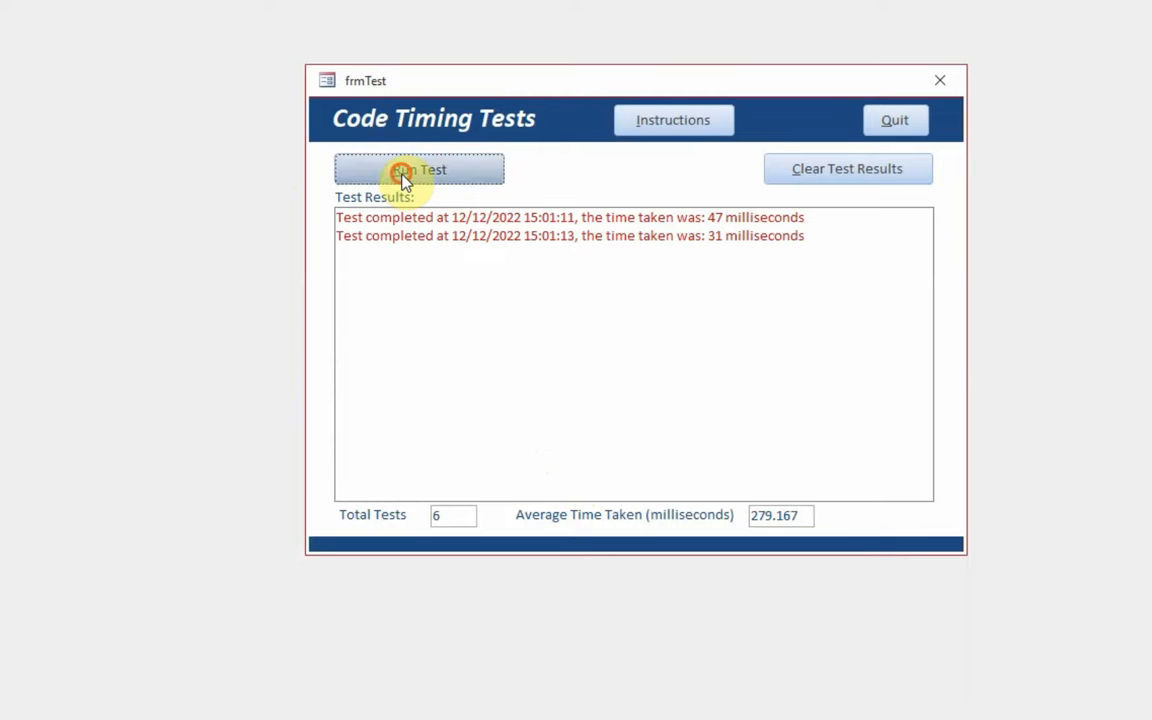
pyautogui.click(404, 178)
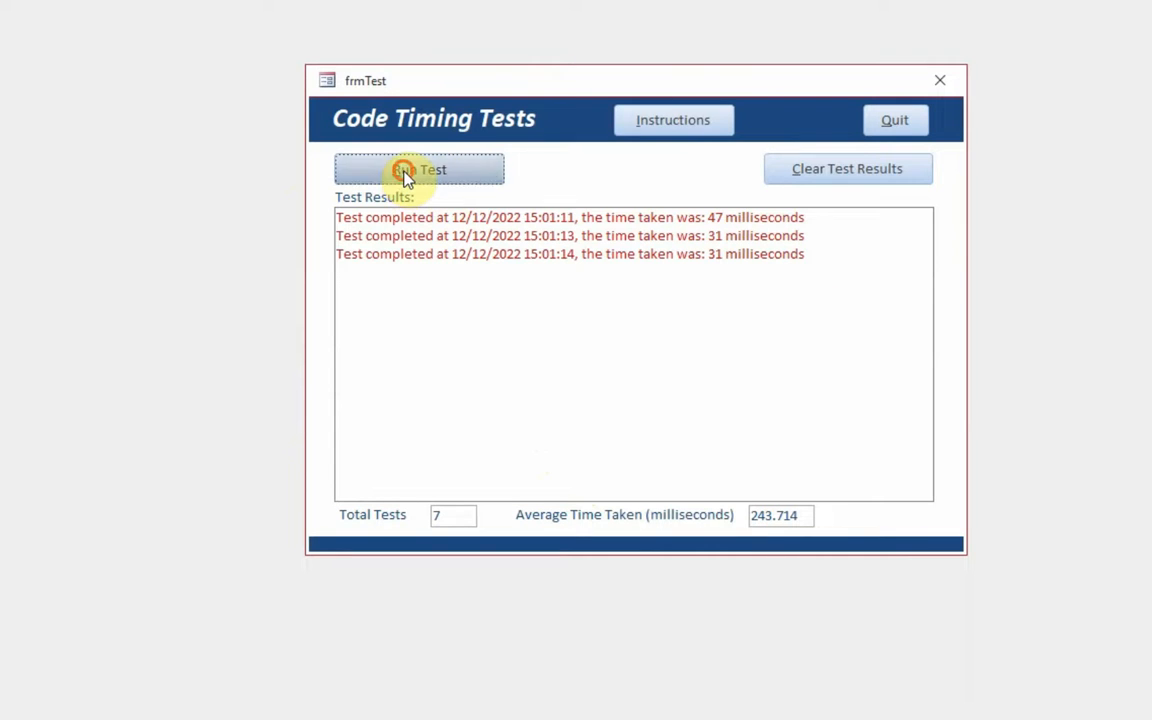
pyautogui.click(404, 178)
pyautogui.click(405, 177)
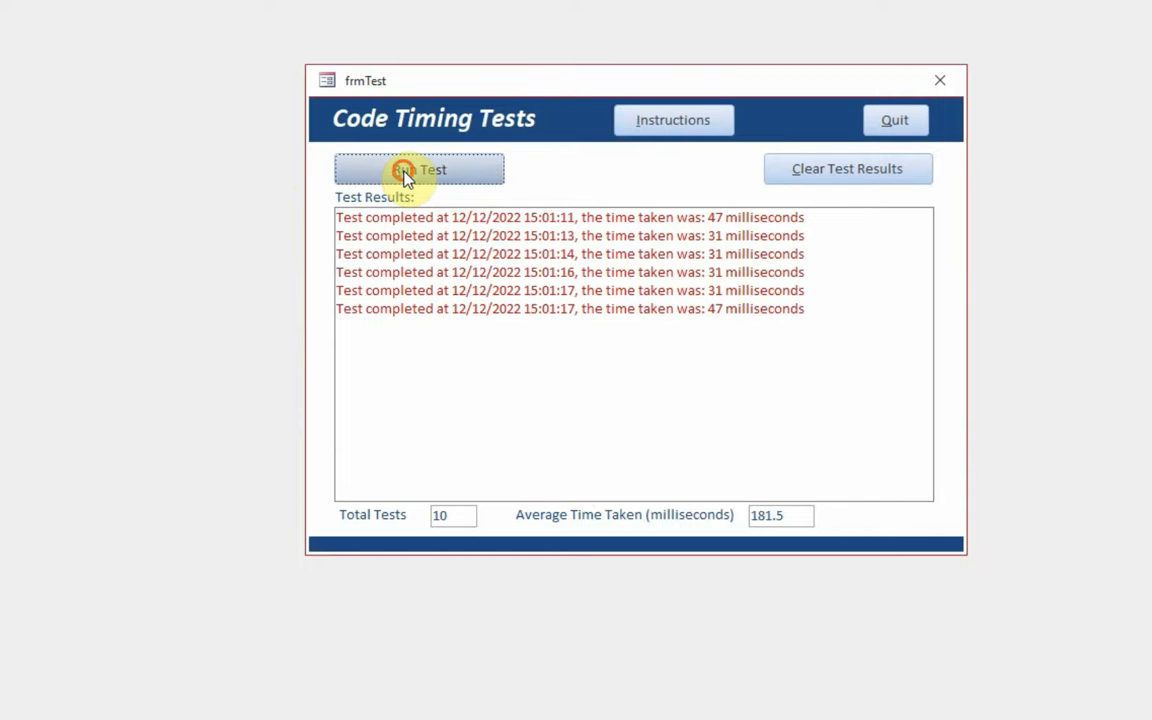
pyautogui.click(405, 177)
pyautogui.click(405, 177)
pyautogui.click(405, 177)
pyautogui.click(405, 177)
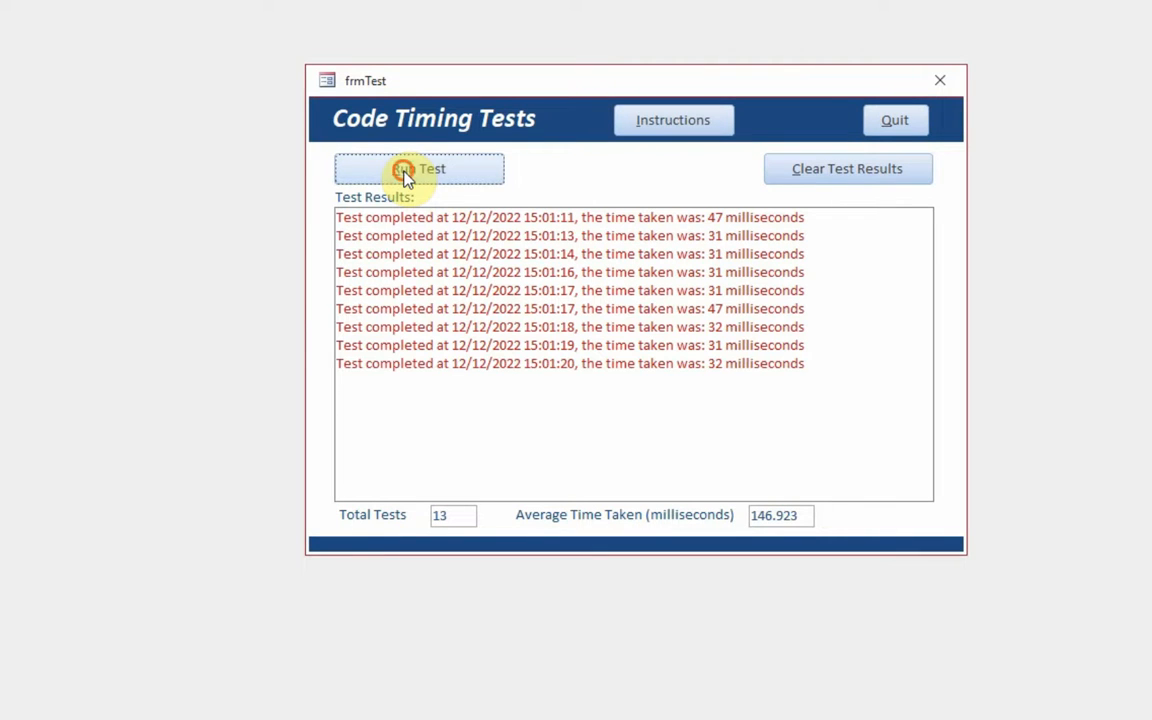
pyautogui.click(405, 177)
pyautogui.click(405, 177)
pyautogui.click(405, 177)
pyautogui.click(405, 177)
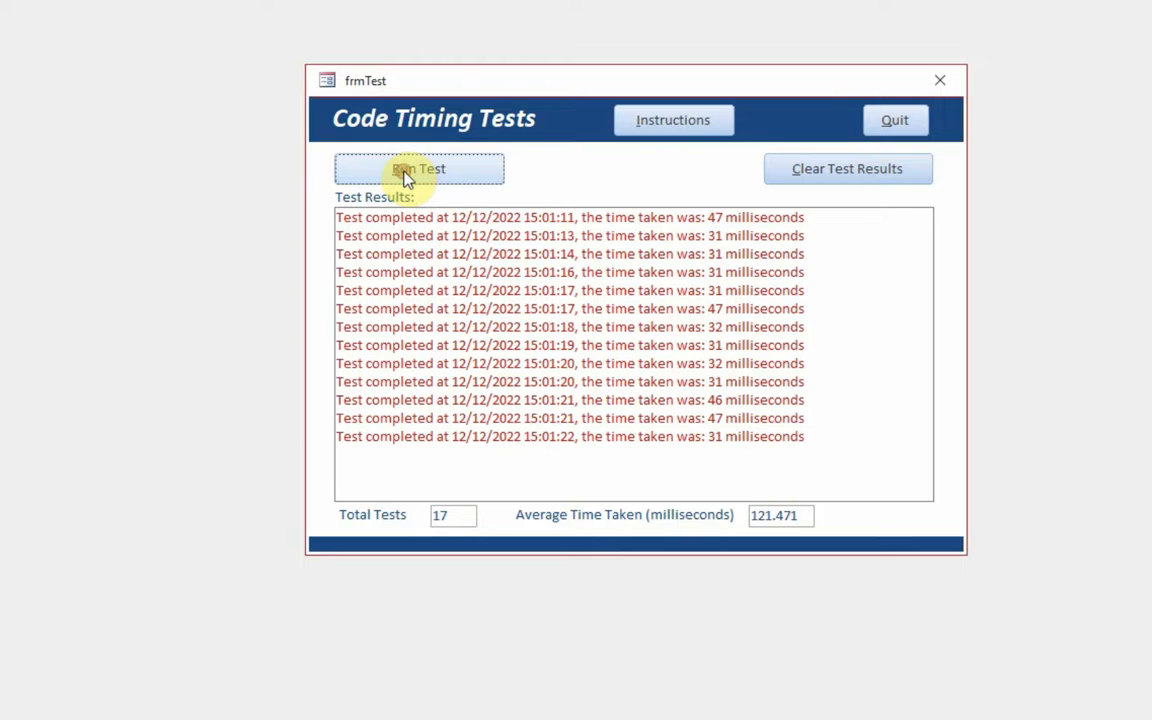
pyautogui.click(405, 177)
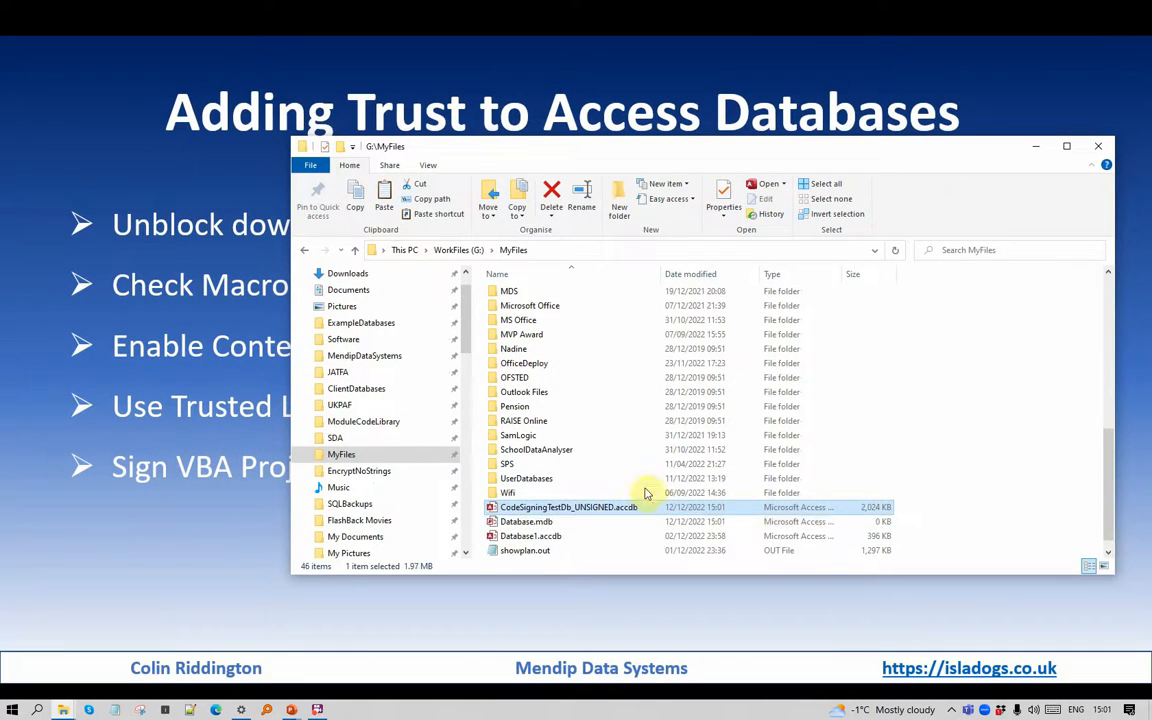
# Step: Reopen the G:\MyFiles database, remove the 'comment line and its extra blank lines from the modTimer module, and quit the database
pyautogui.doubleClick(590, 512)
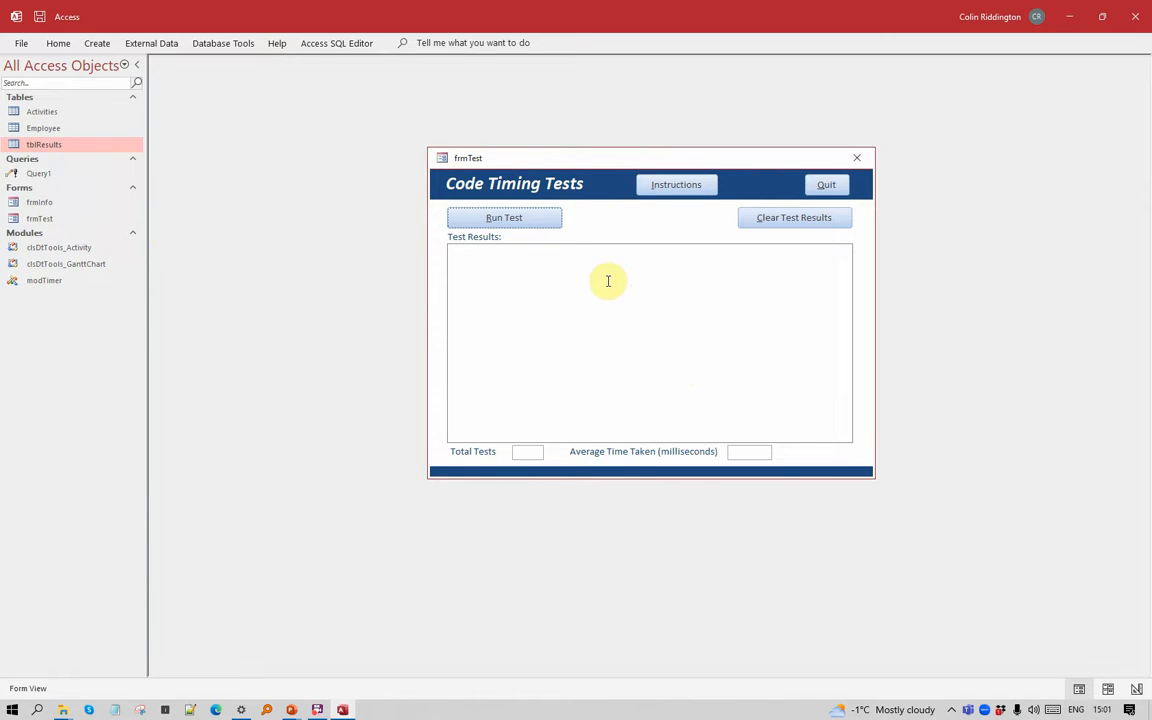
pyautogui.click(60, 281)
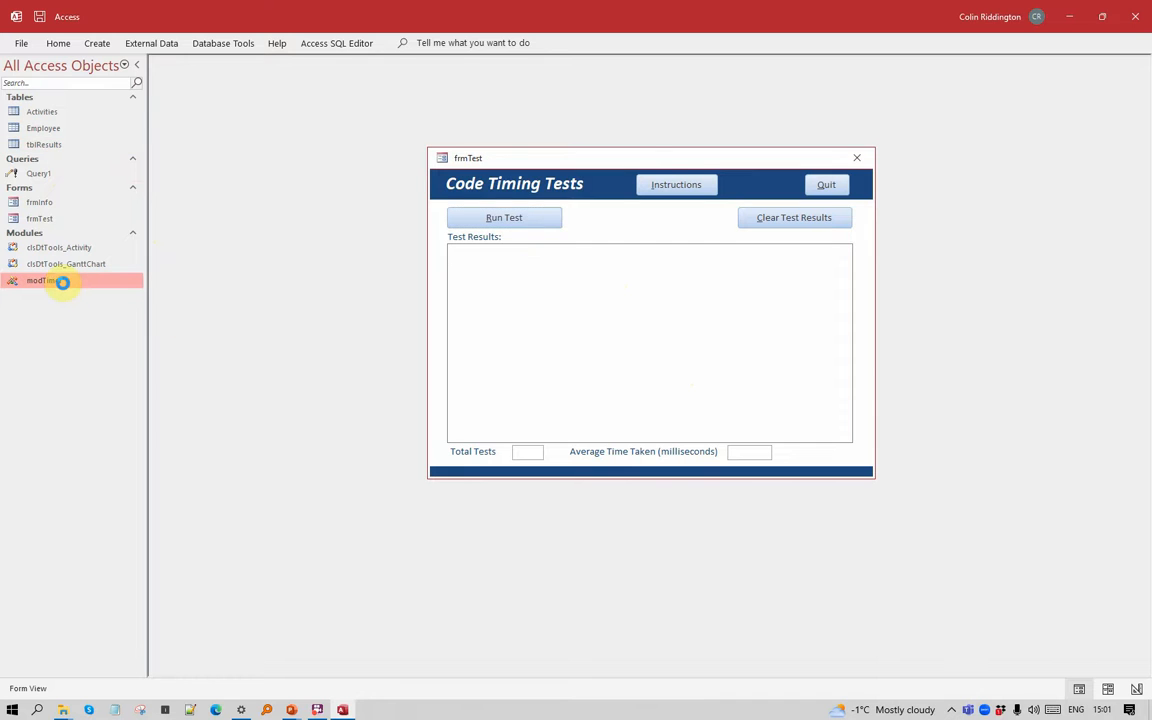
pyautogui.doubleClick(64, 283)
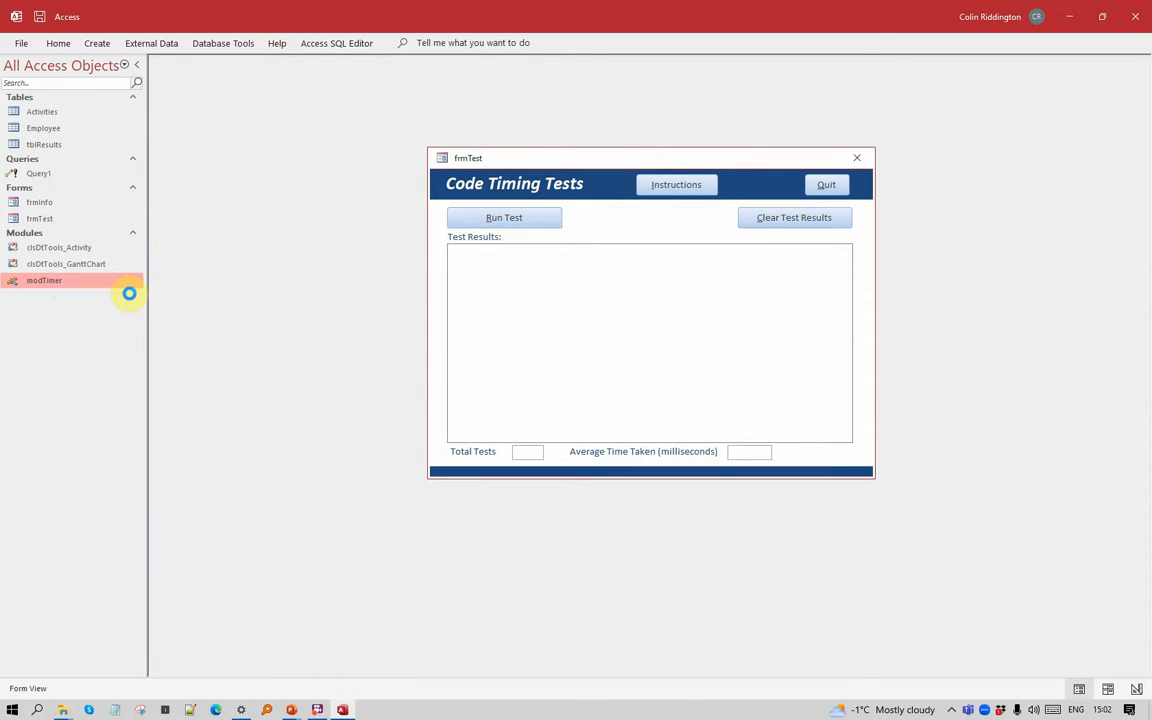
pyautogui.moveTo(466, 174); pyautogui.dragTo(526, 174)
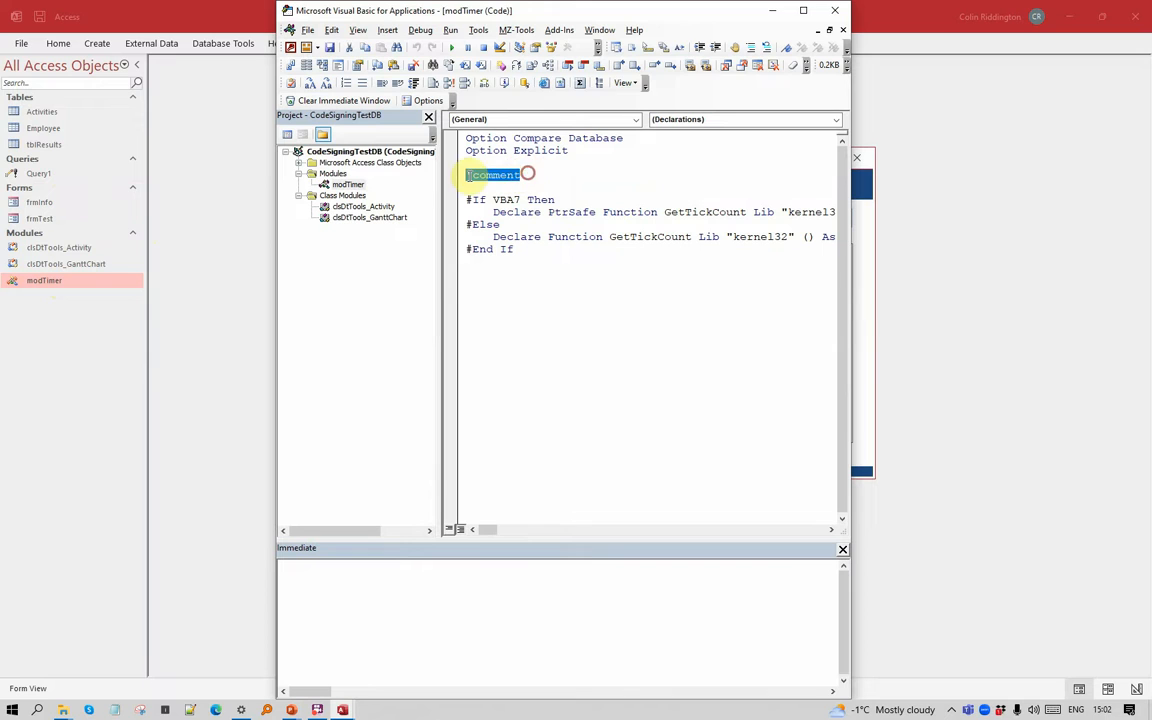
pyautogui.press('Delete')
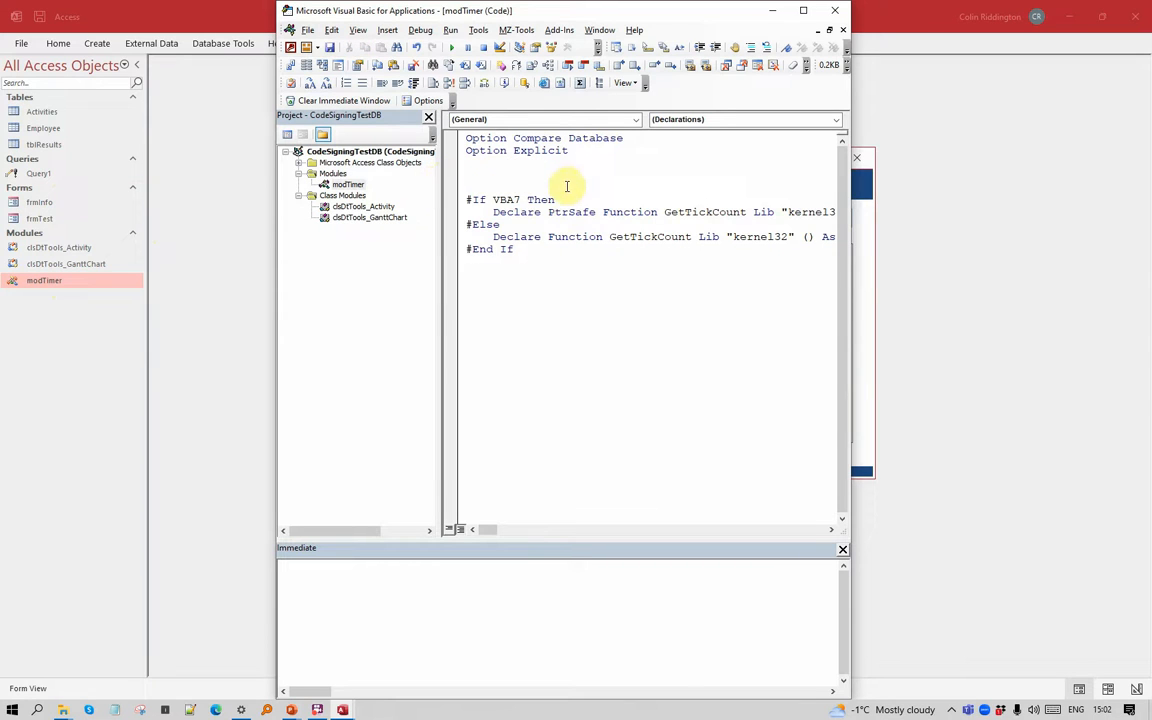
pyautogui.press('BackSpace')
pyautogui.press('BackSpace')
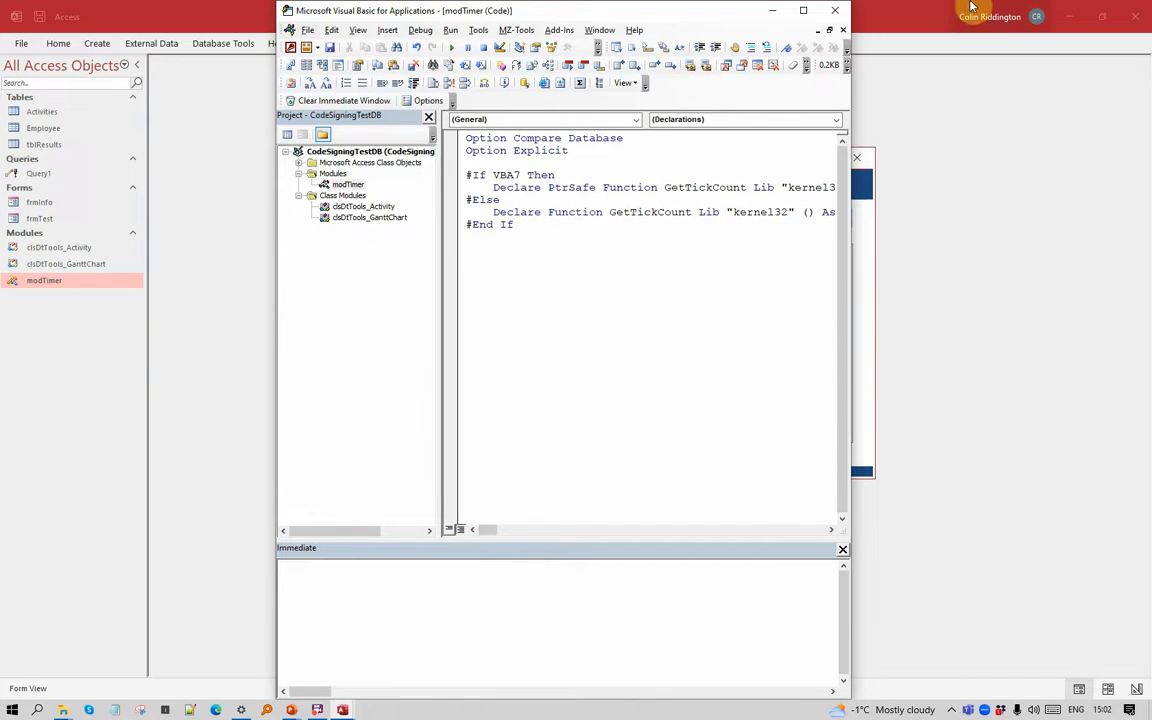
pyautogui.click(836, 12)
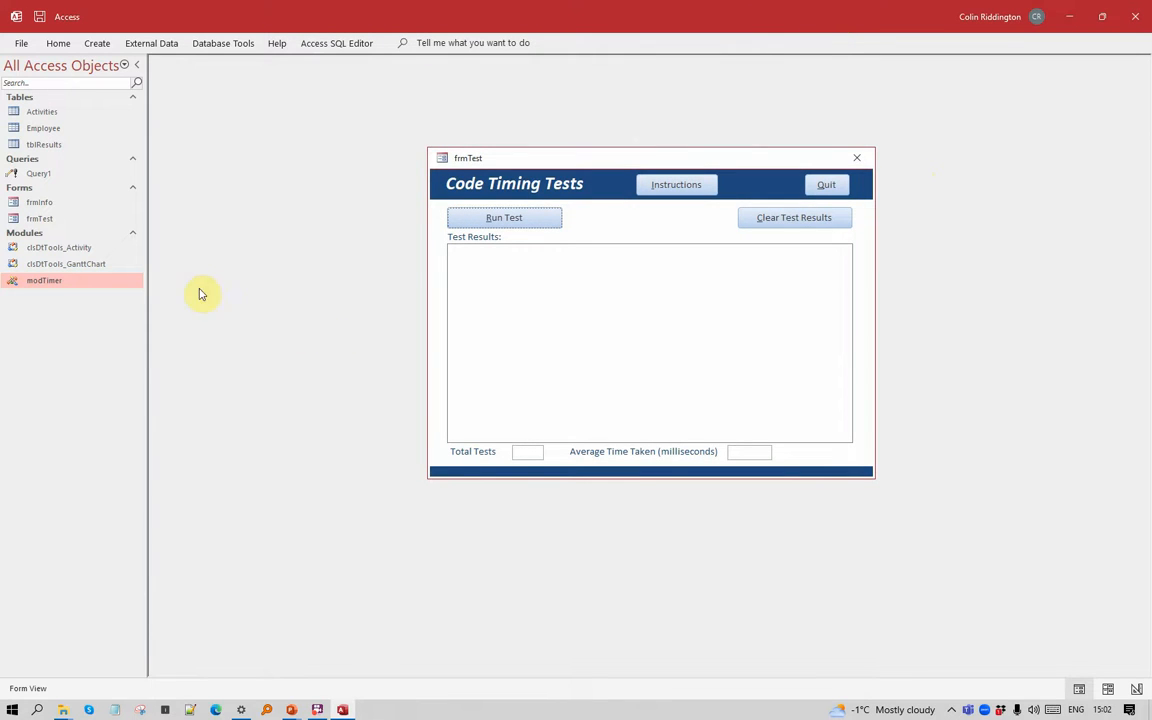
pyautogui.click(823, 190)
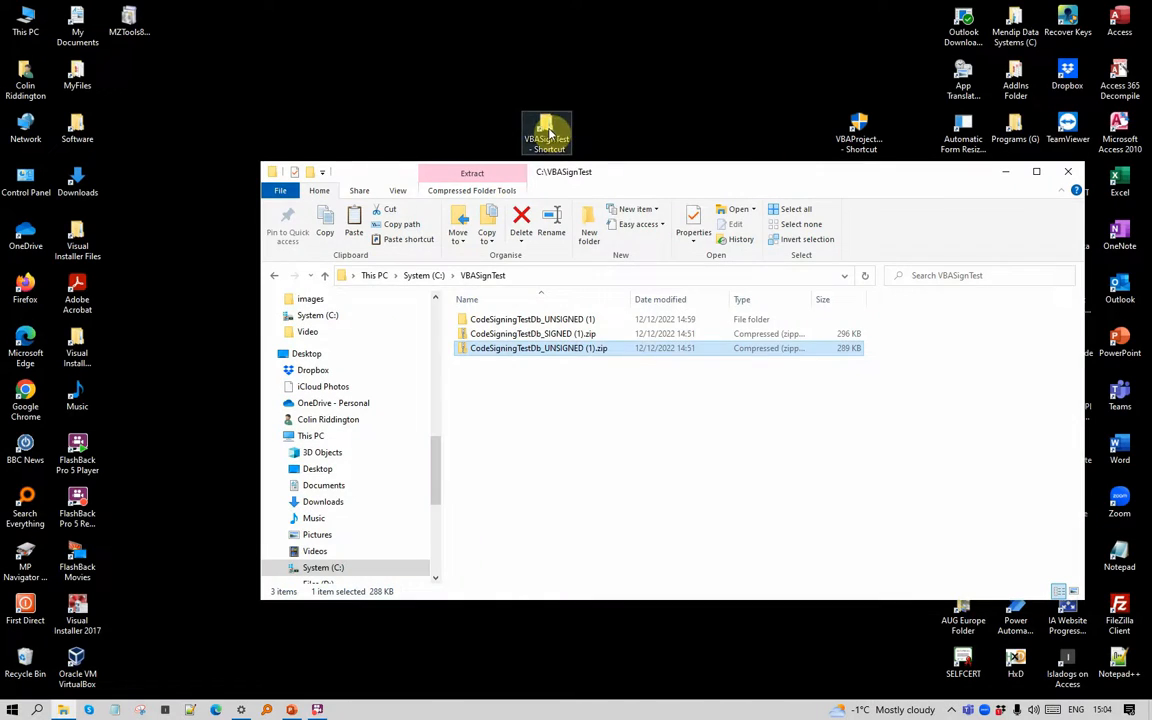
# Step: Enable content for CodeSigningTestDb_UNSIGNED.accdb in C:\VBASignTest\CodeSigningTestDb_UNSIGNED (1) and run the timing test twice
pyautogui.doubleClick(553, 320)
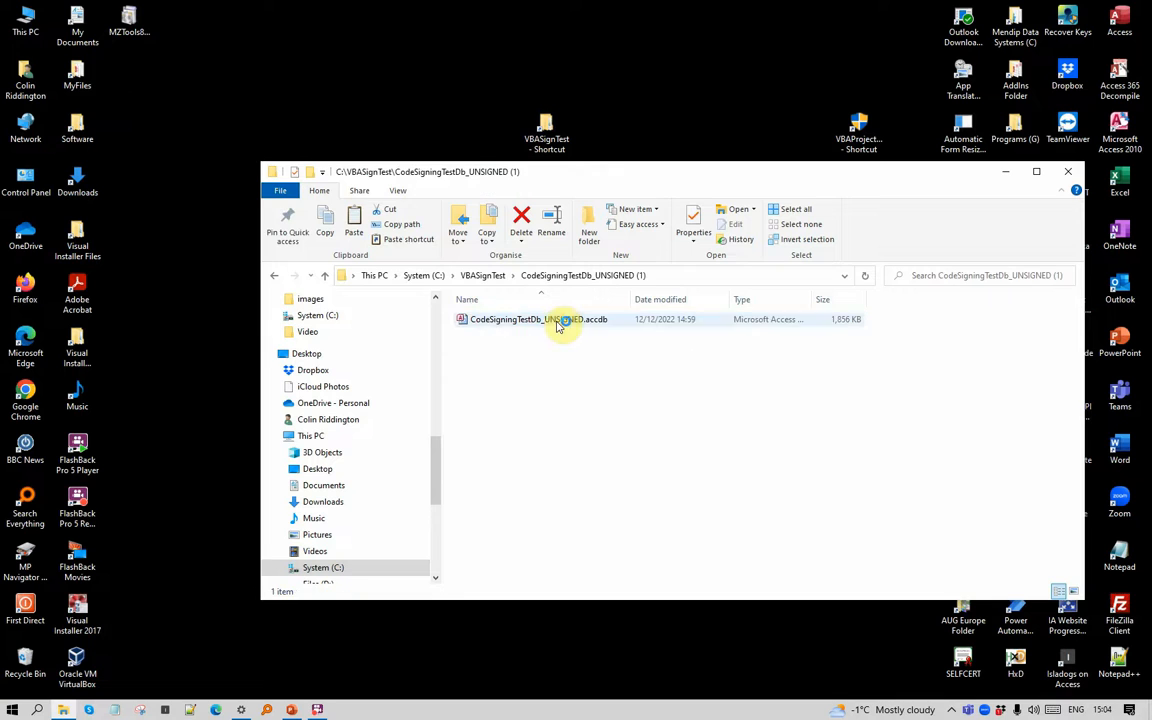
pyautogui.doubleClick(517, 319)
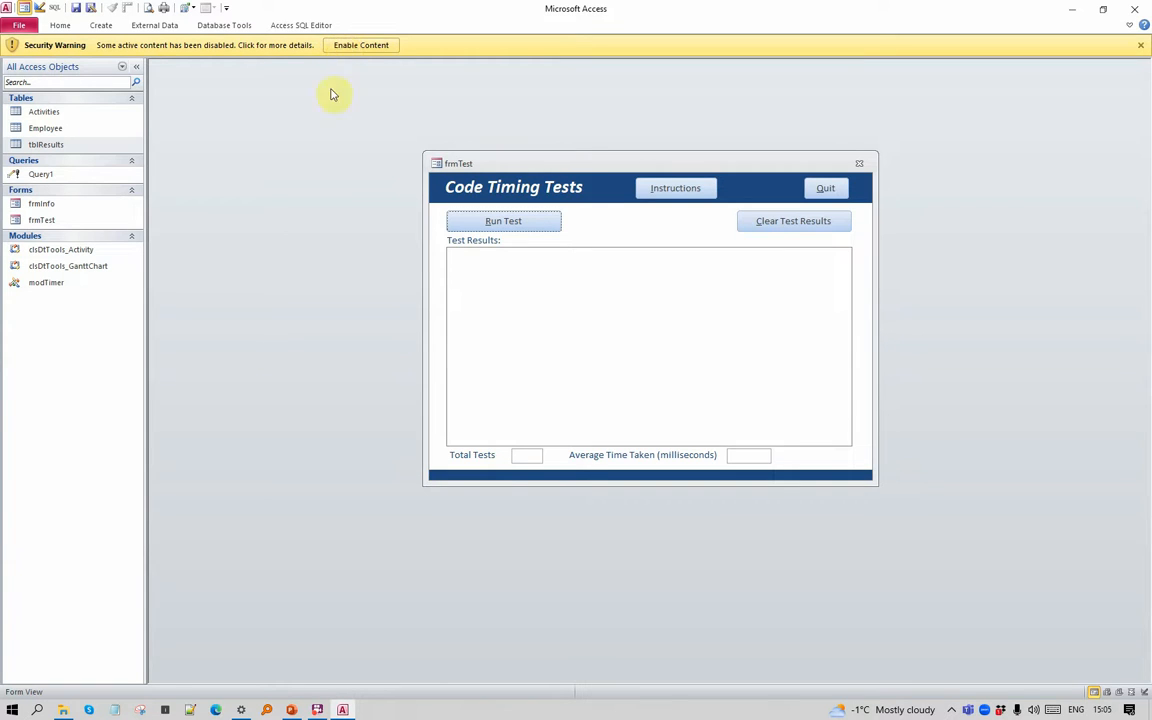
pyautogui.click(350, 45)
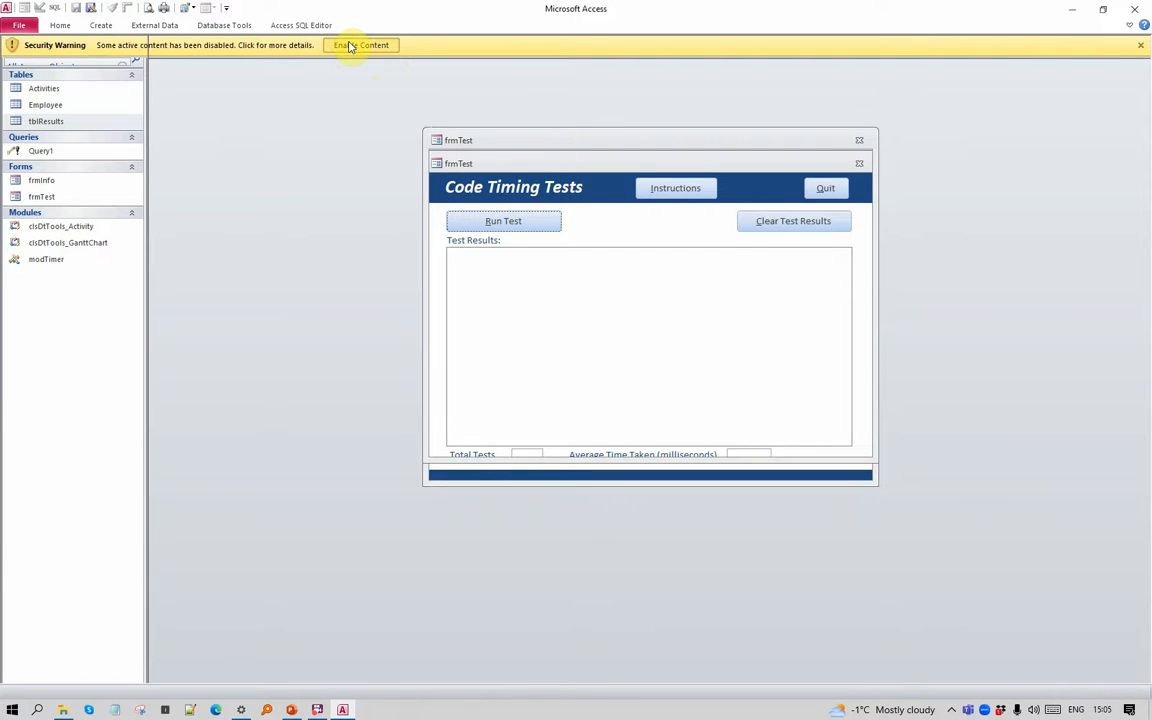
pyautogui.click(529, 207)
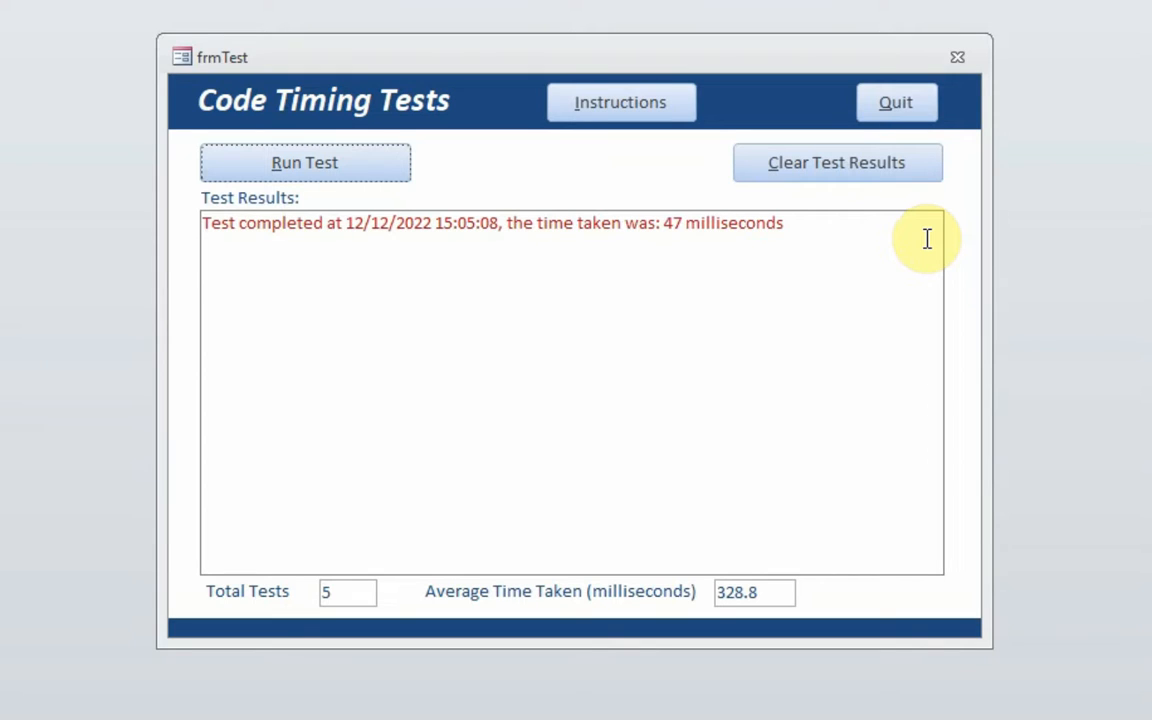
pyautogui.click(258, 164)
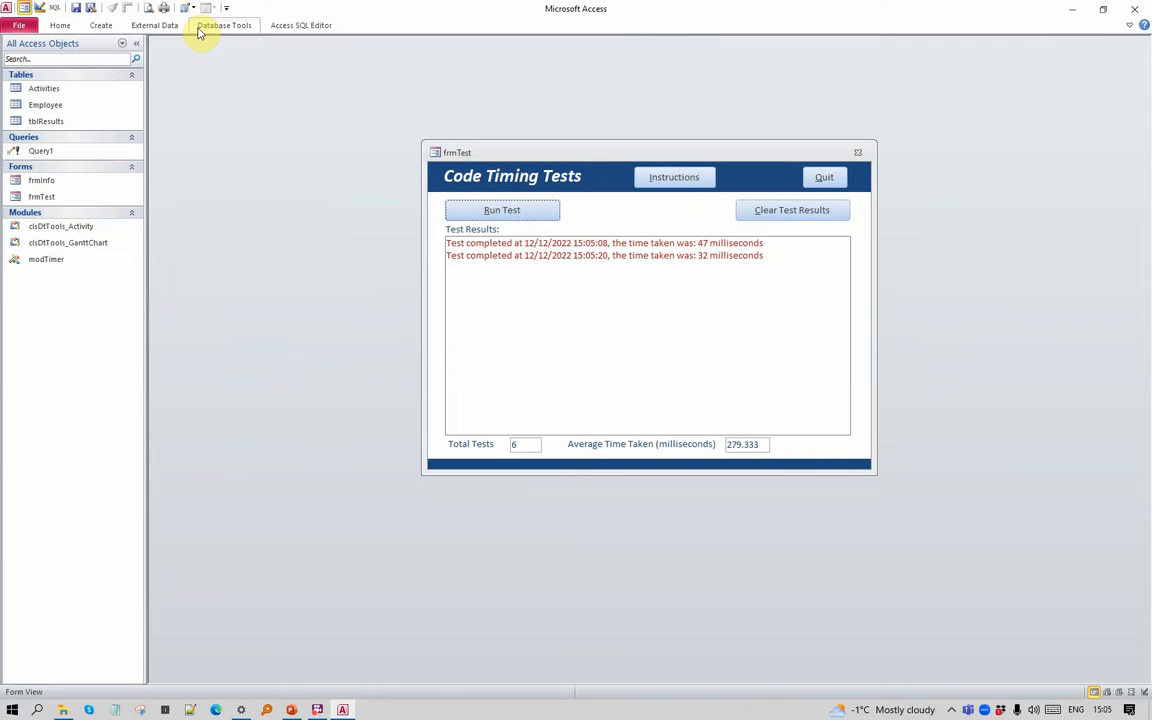
# Step: Try to digitally sign the CodeSigningTestDB VBA project with the Sectigo Public Code Signing CA R36 certificate
pyautogui.click(222, 25)
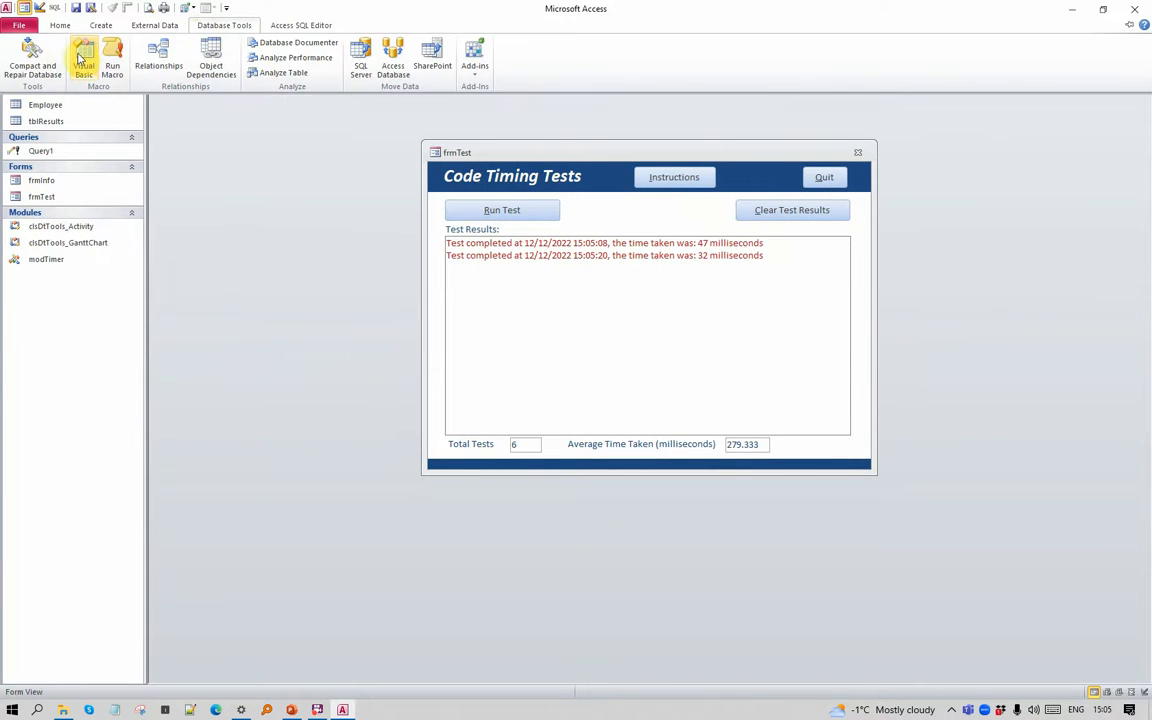
pyautogui.click(83, 55)
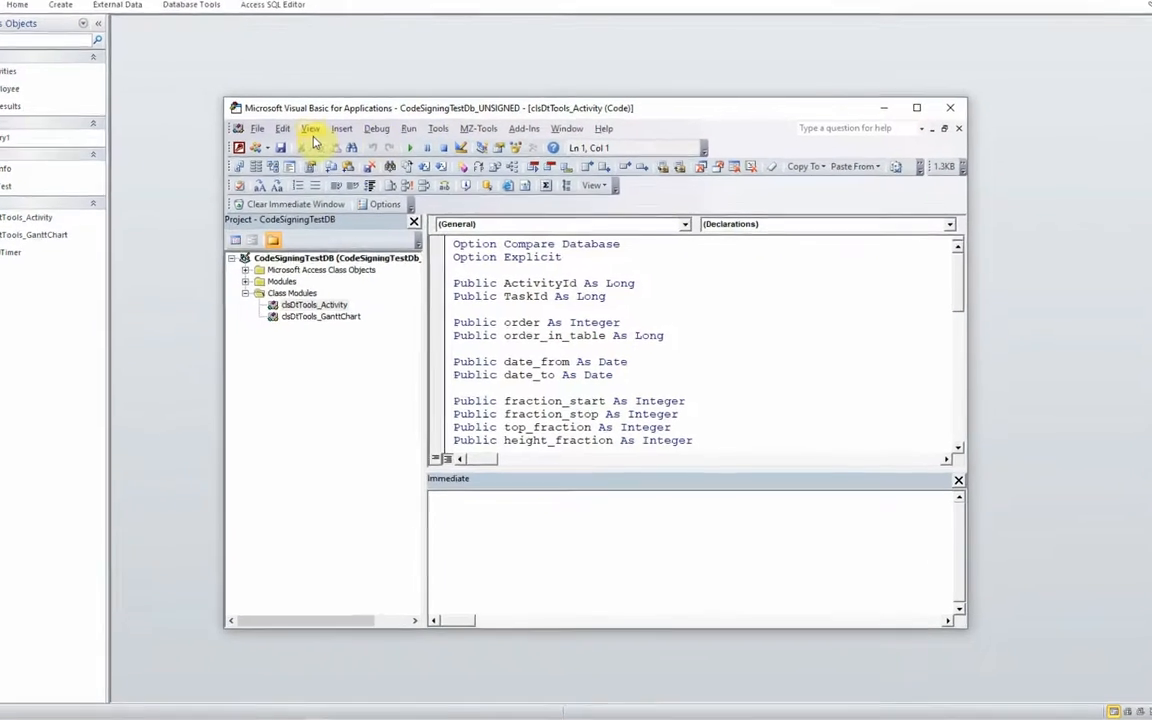
pyautogui.click(438, 128)
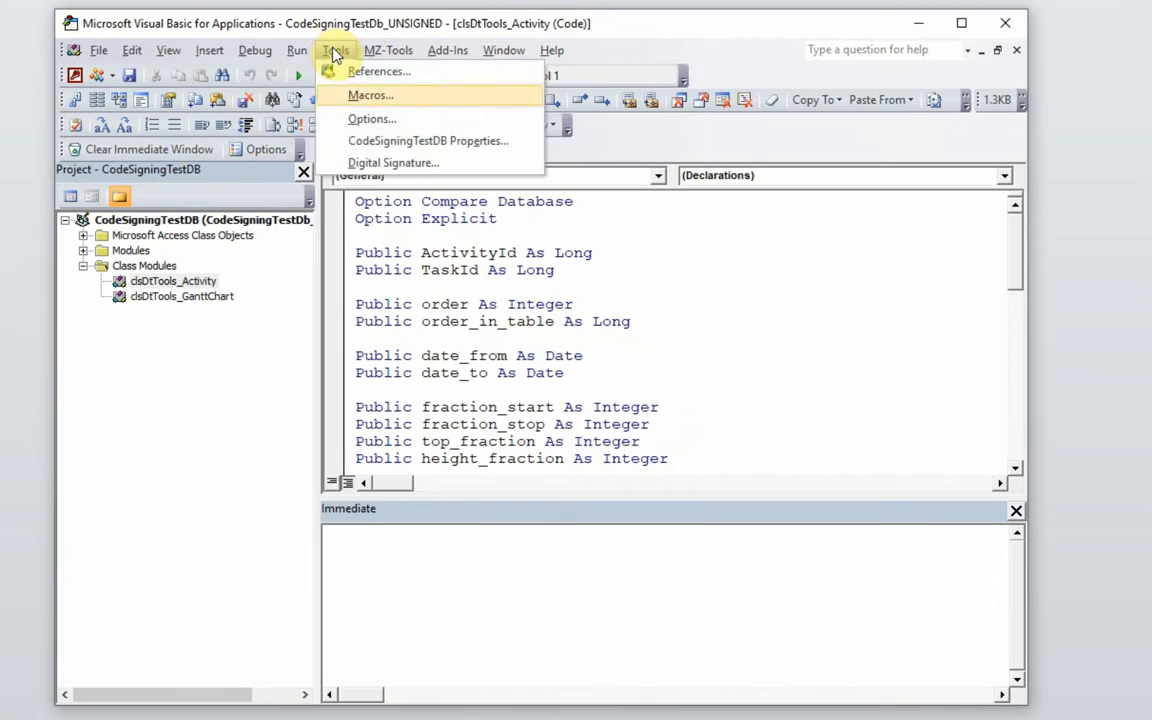
pyautogui.click(413, 165)
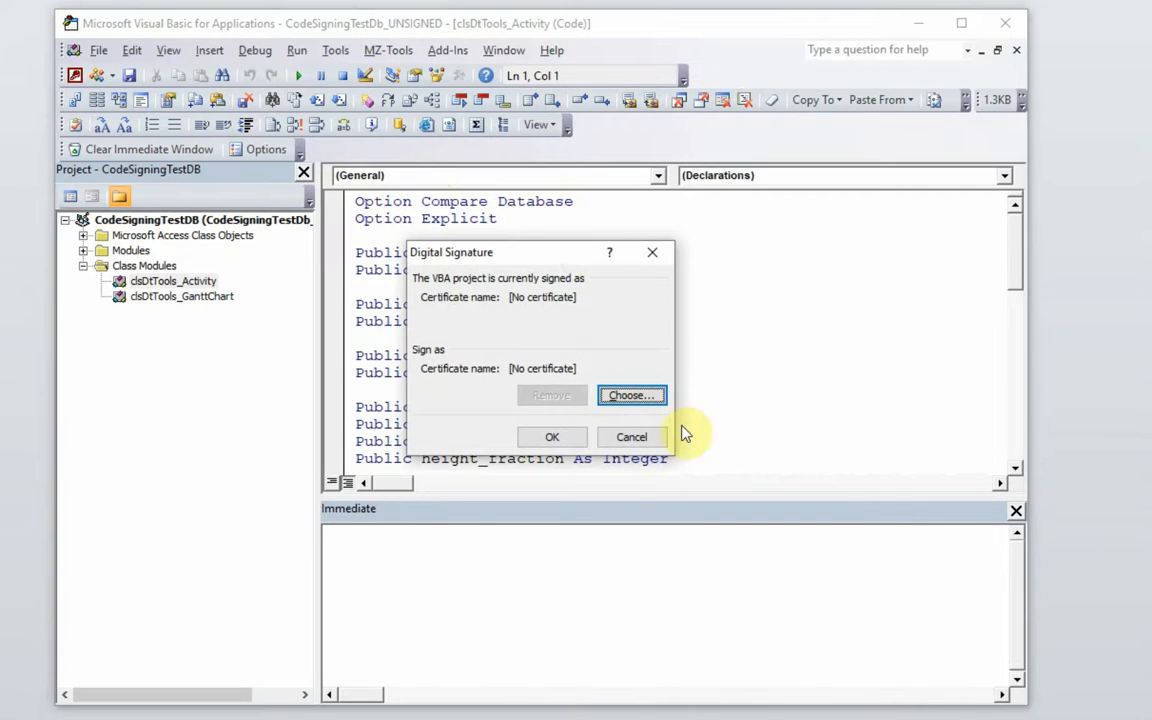
pyautogui.click(613, 398)
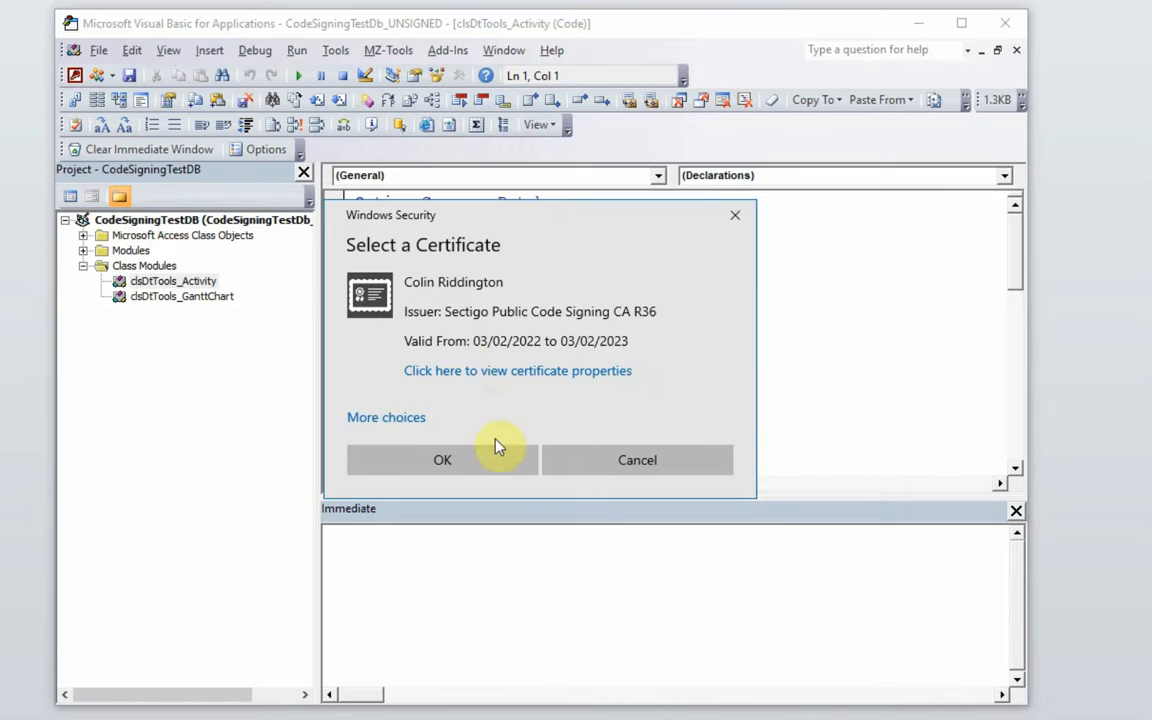
pyautogui.click(458, 460)
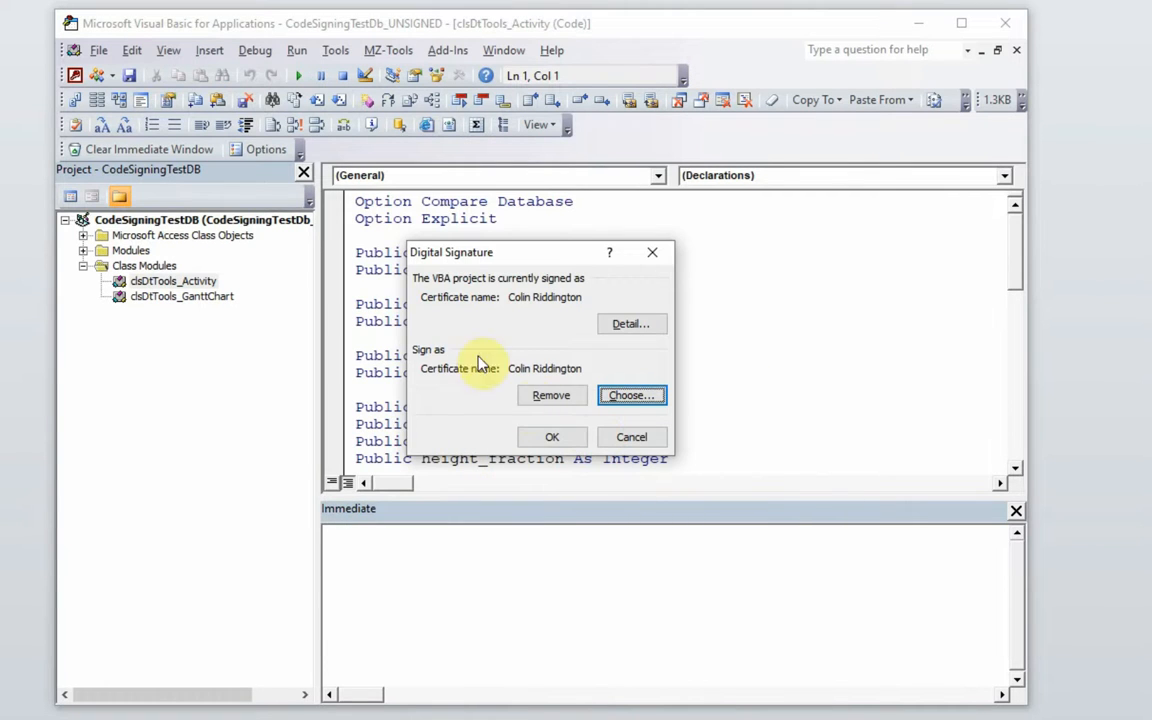
pyautogui.click(557, 445)
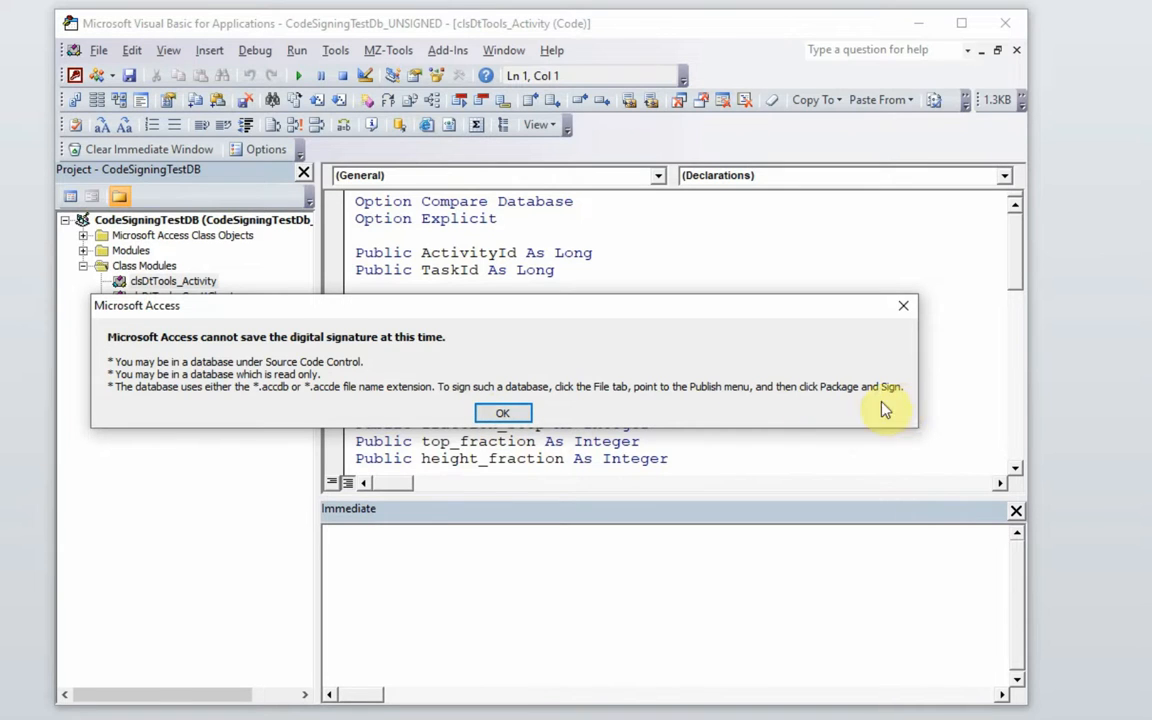
pyautogui.click(507, 413)
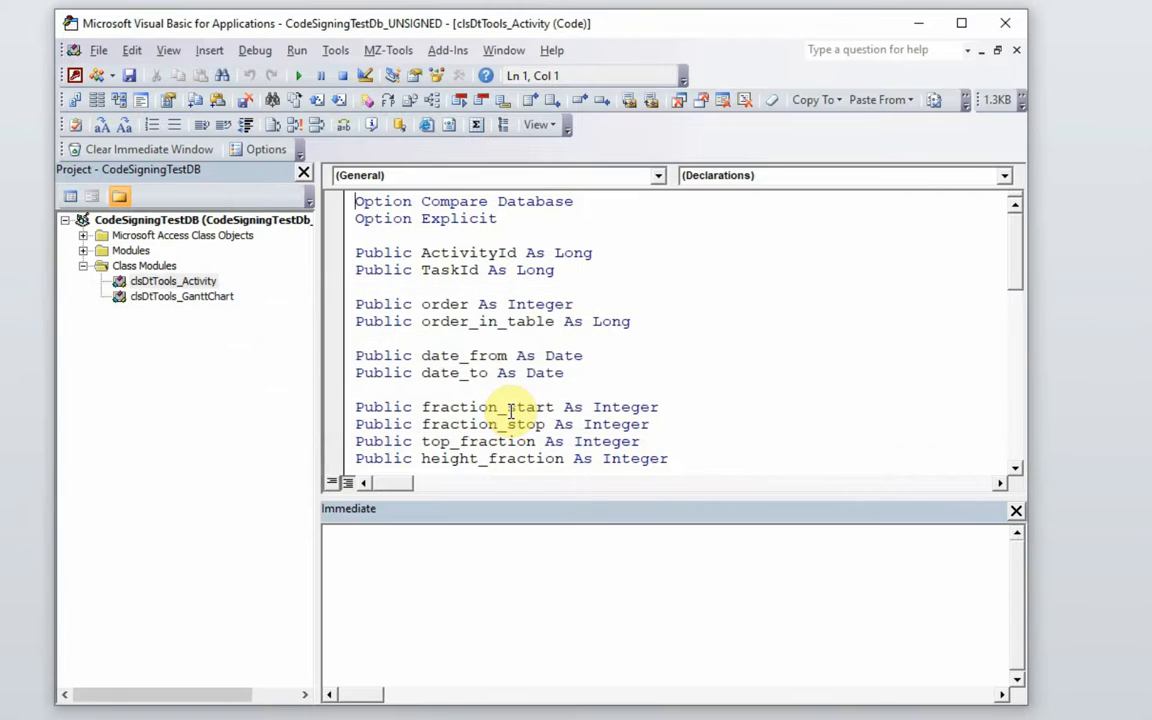
# Step: Check the VBA project's digital signature settings without changing them, and close the code editor and the database
pyautogui.click(334, 50)
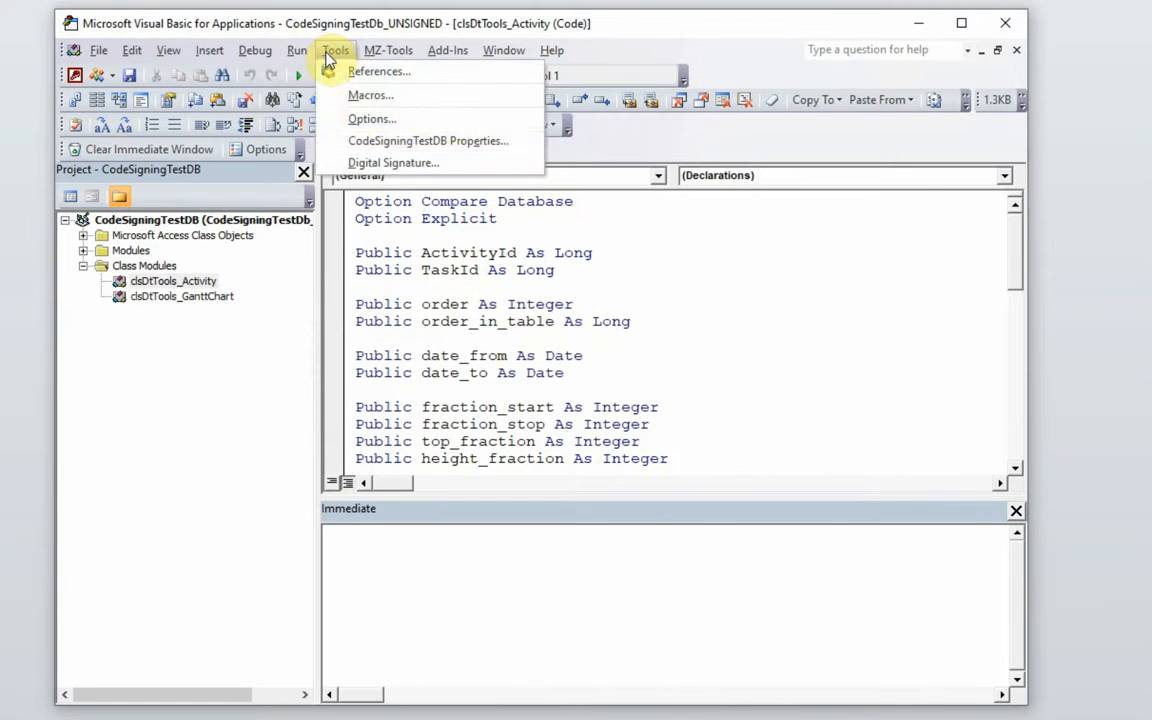
pyautogui.click(373, 163)
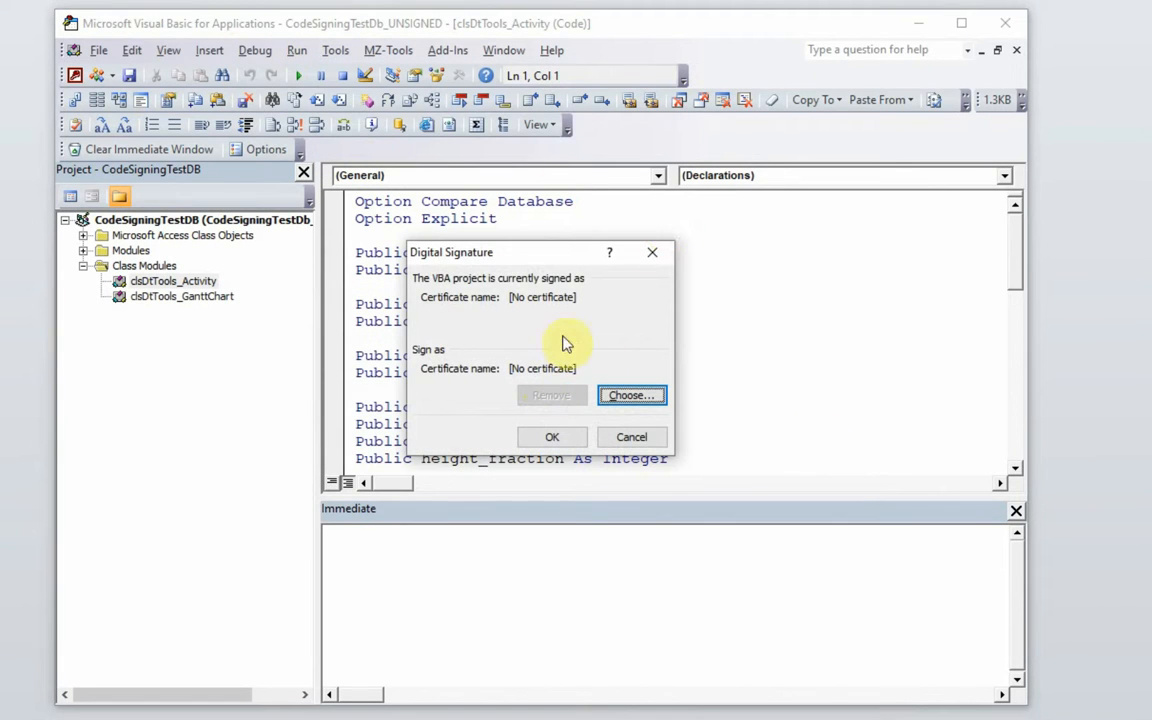
pyautogui.click(630, 438)
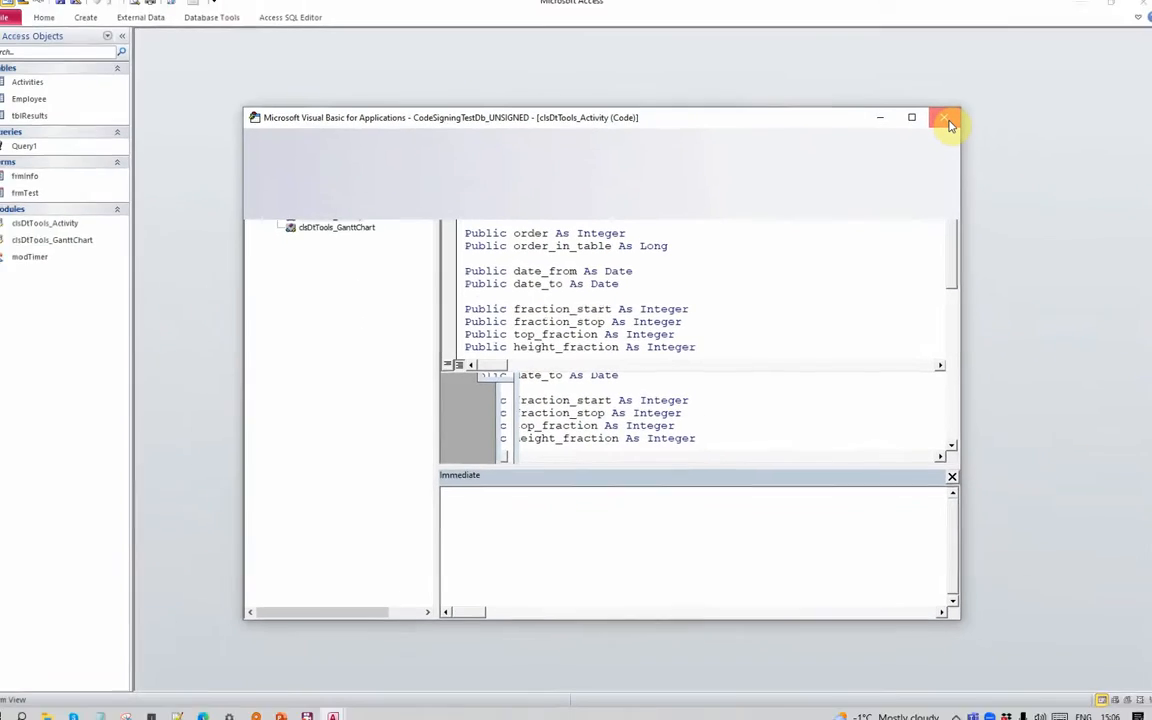
pyautogui.click(1005, 22)
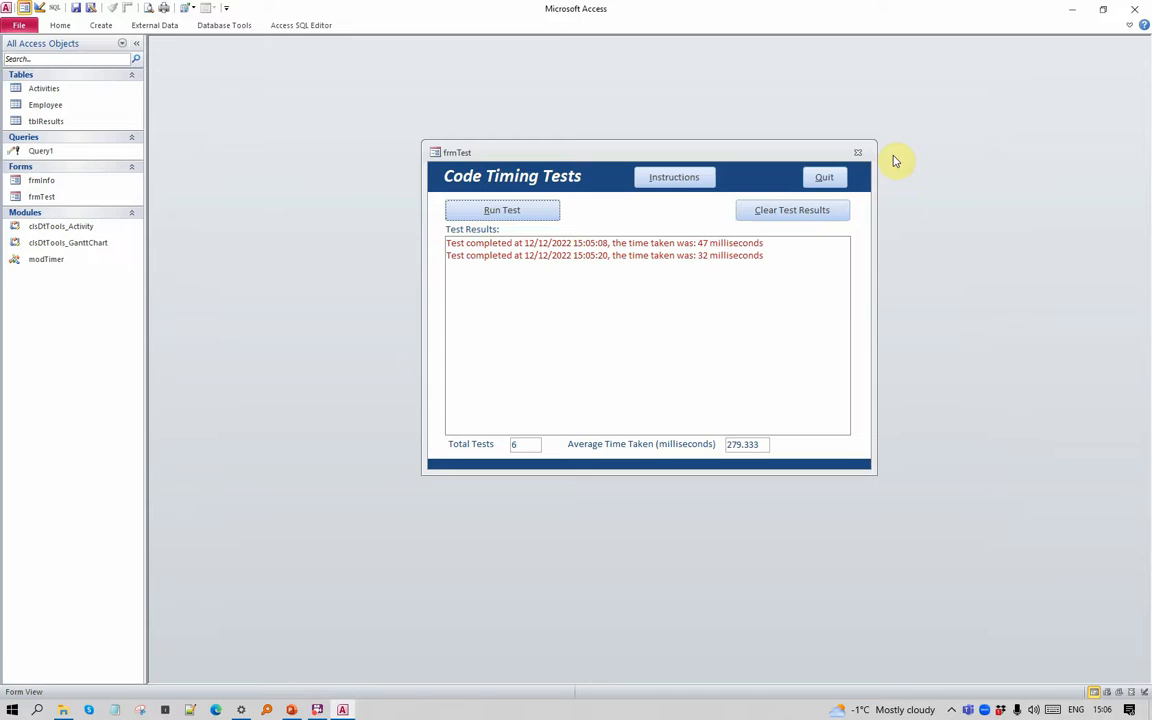
pyautogui.click(827, 184)
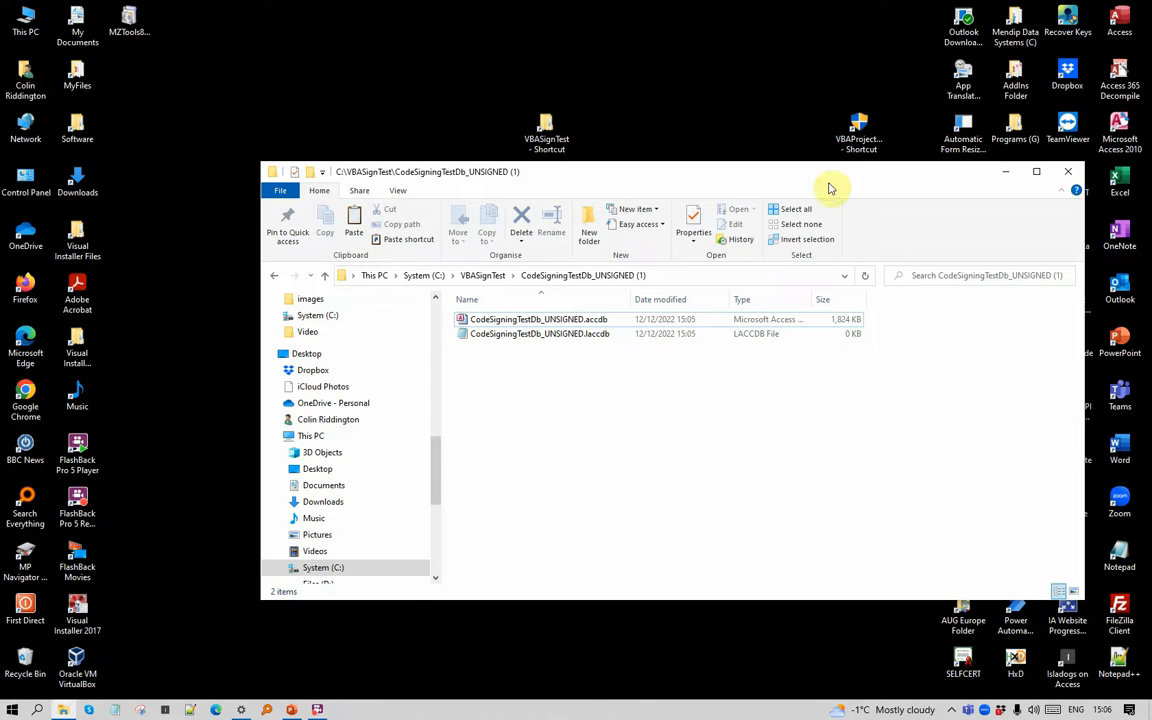
# Step: Open CodeSigningTestDb_UNSIGNED.accdb with the Microsoft 365 version of Access, run the timing test once and move the frmTest form aside
pyautogui.click(501, 322)
pyautogui.rightClick(496, 320)
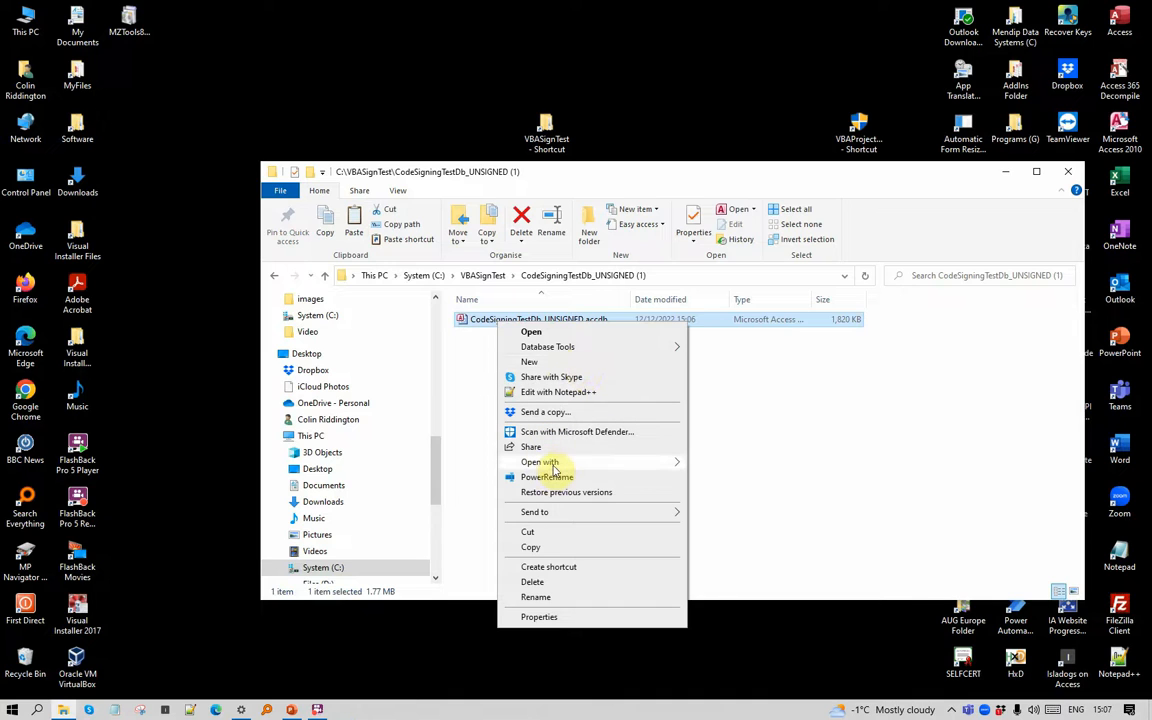
pyautogui.moveTo(548, 462)
pyautogui.click(721, 481)
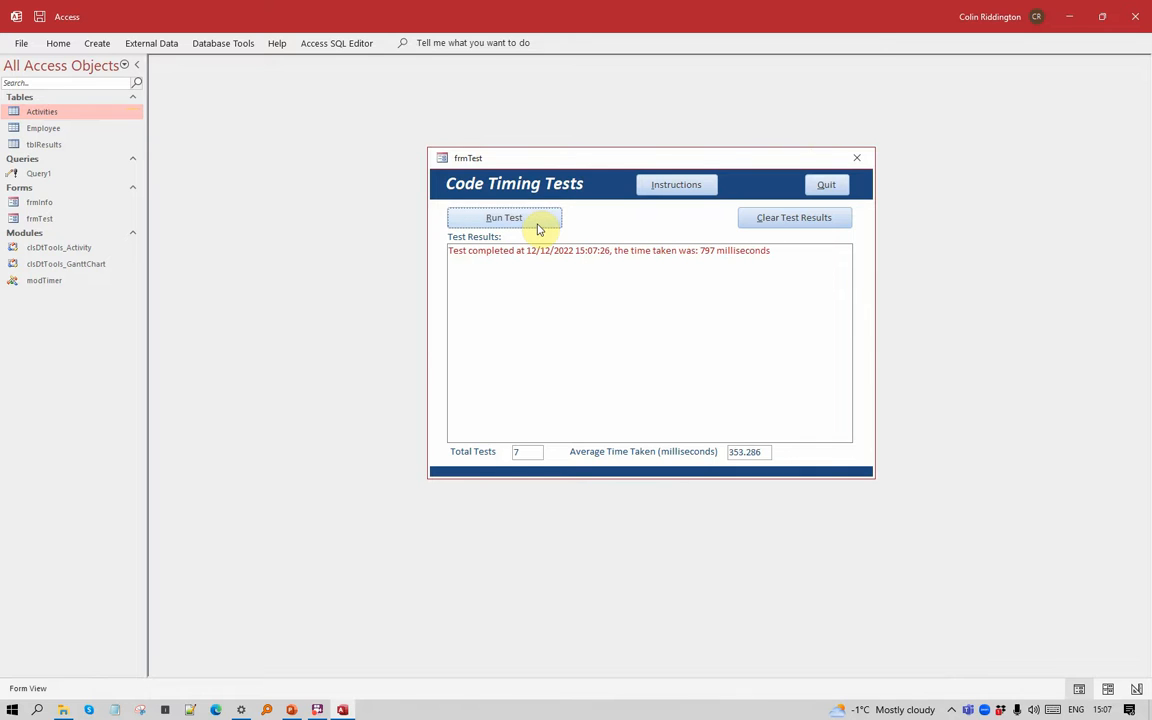
pyautogui.moveTo(632, 163); pyautogui.dragTo(503, 169)
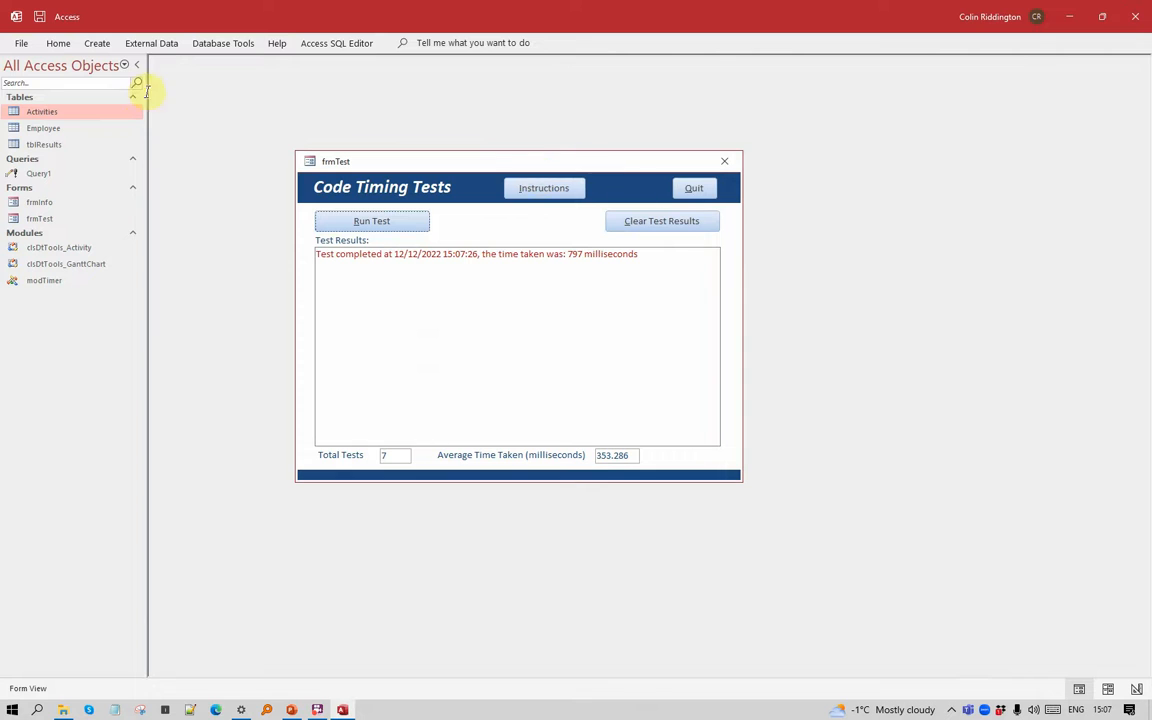
# Step: View the account and version information, and set the Trust Center Macro Settings to "Disable all macros except digitally signed macros"
pyautogui.click(21, 44)
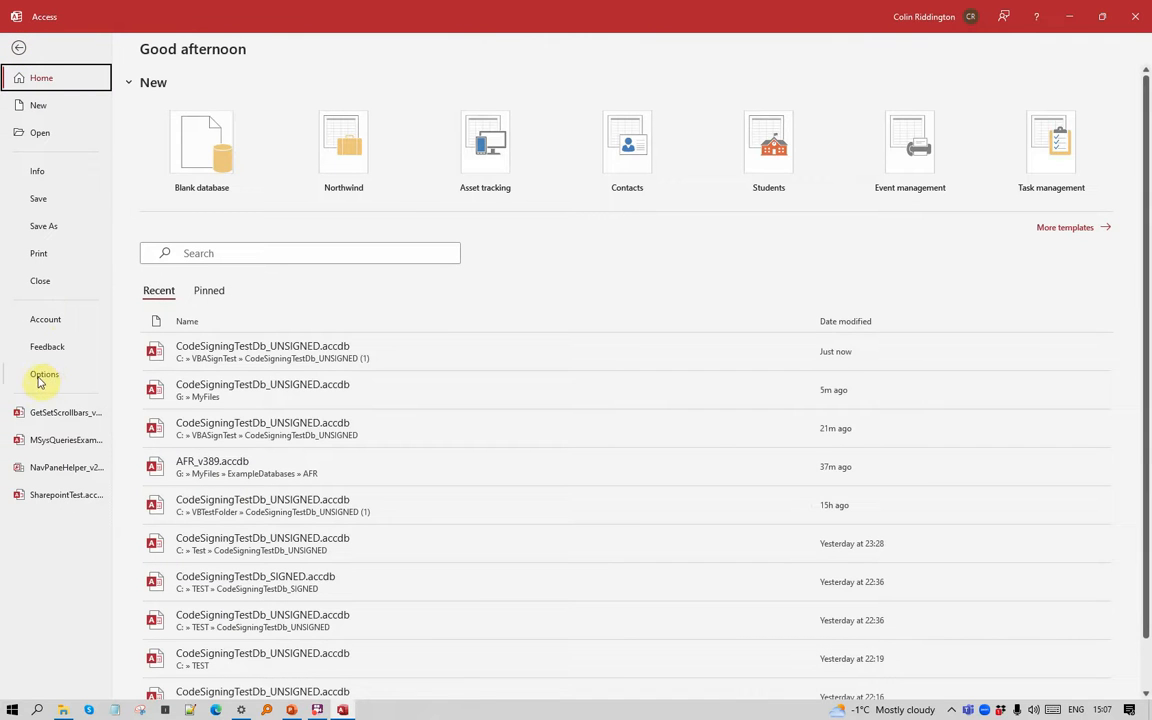
pyautogui.click(42, 320)
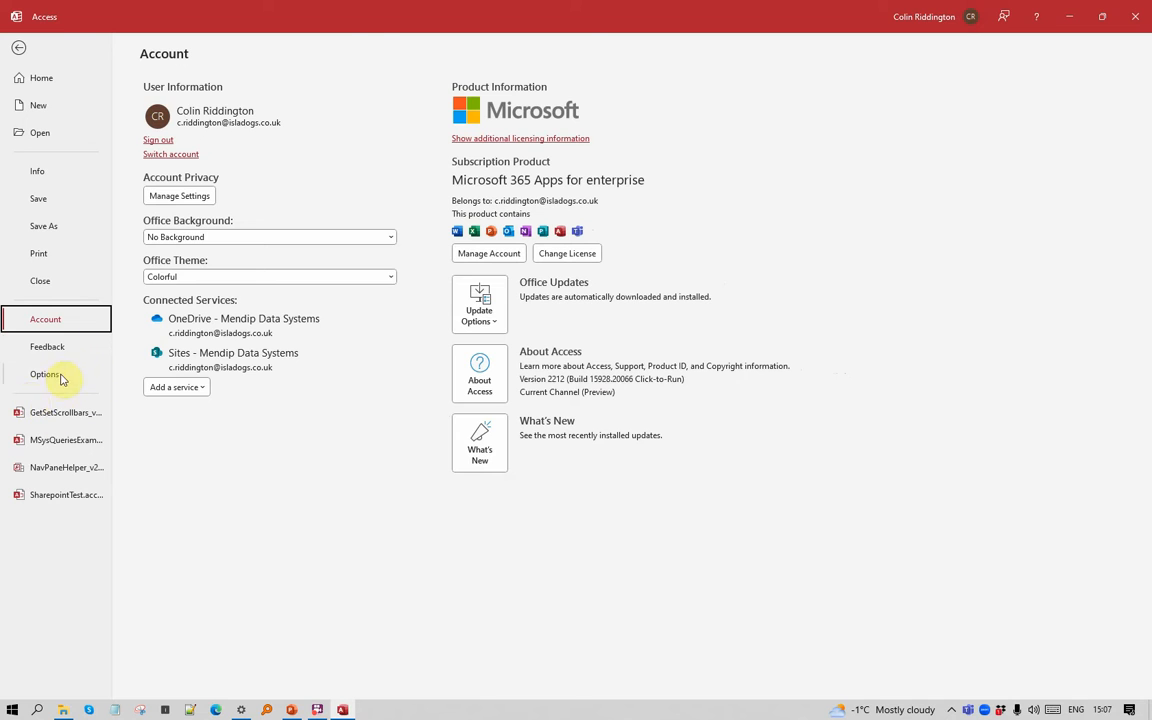
pyautogui.click(58, 376)
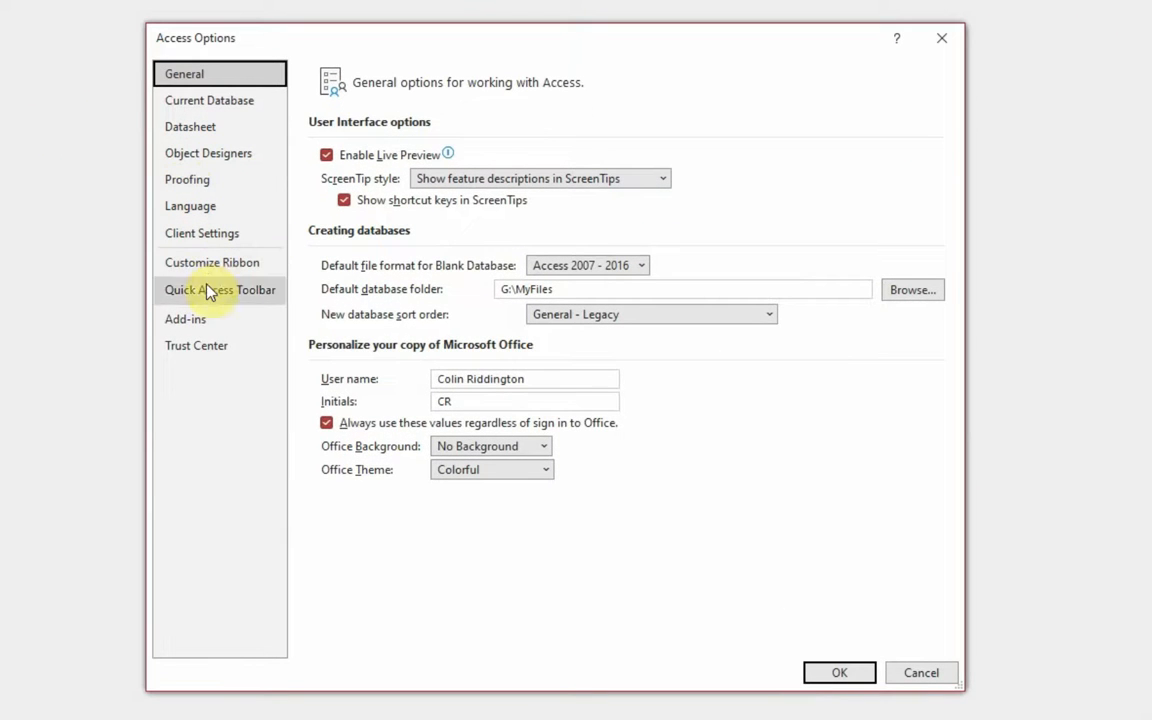
pyautogui.click(200, 347)
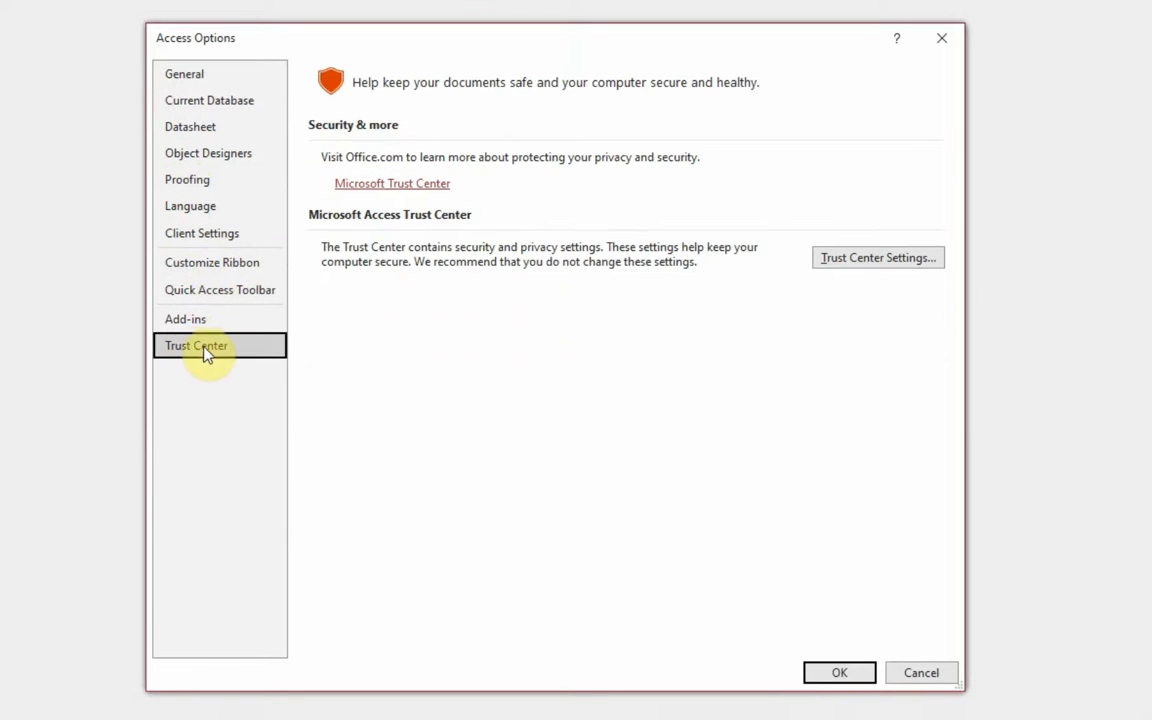
pyautogui.click(864, 264)
pyautogui.click(235, 250)
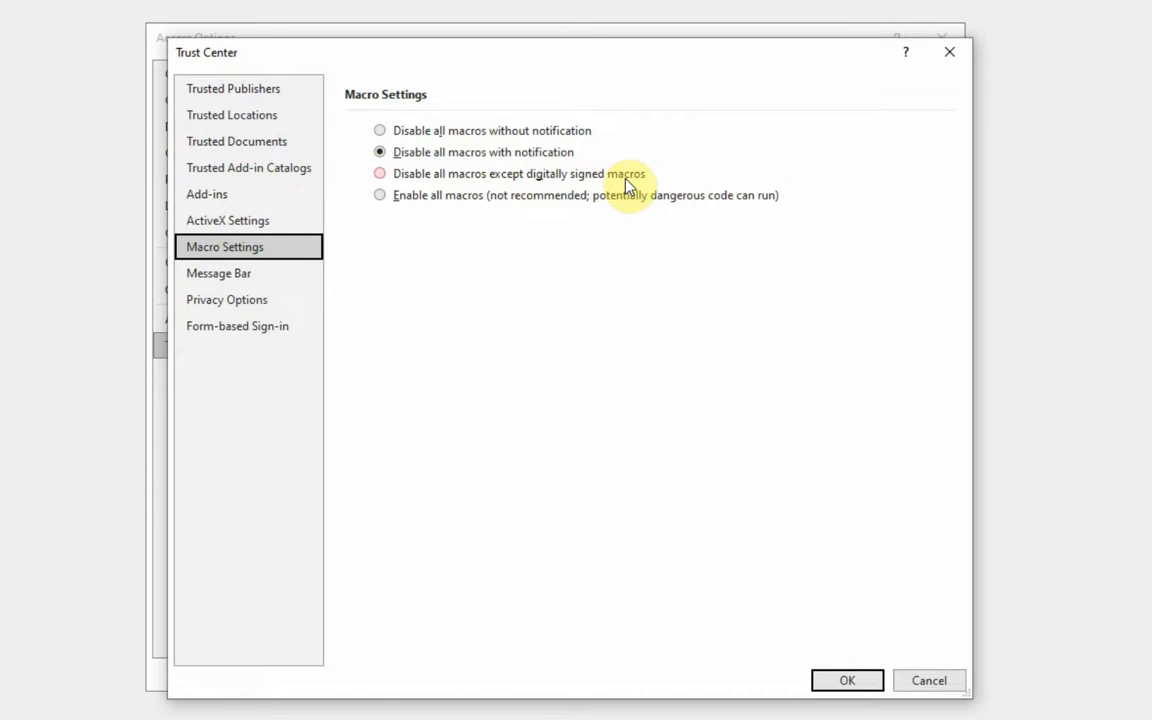
pyautogui.click(381, 178)
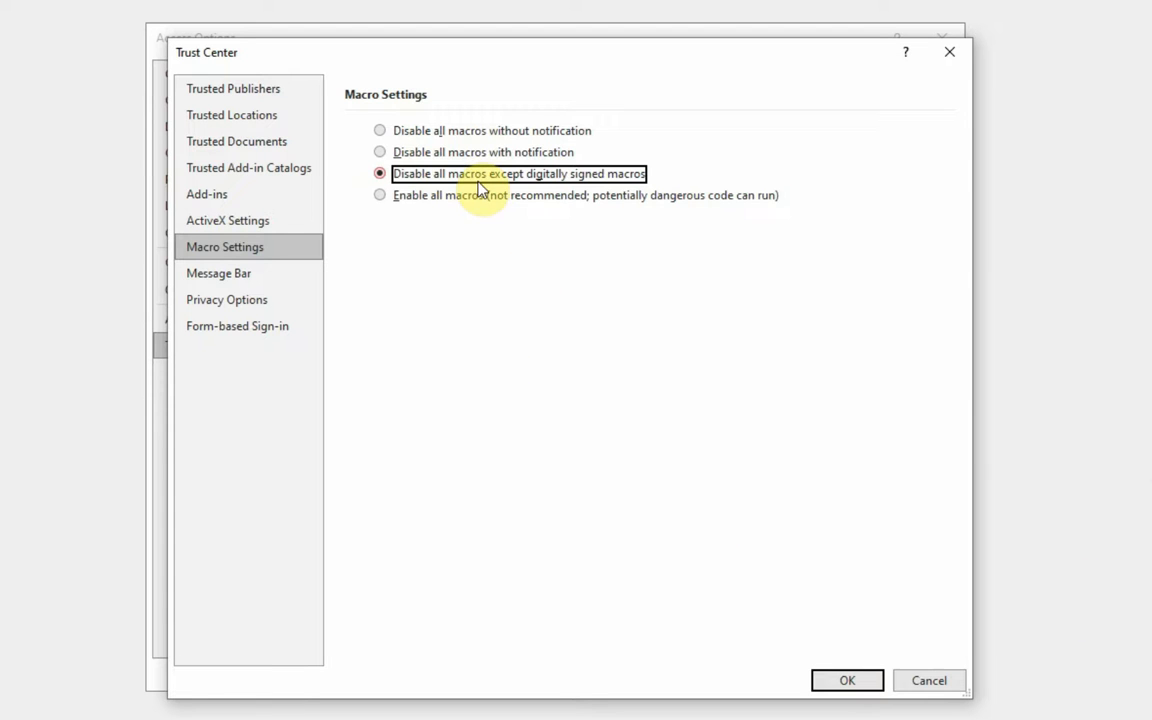
pyautogui.click(857, 686)
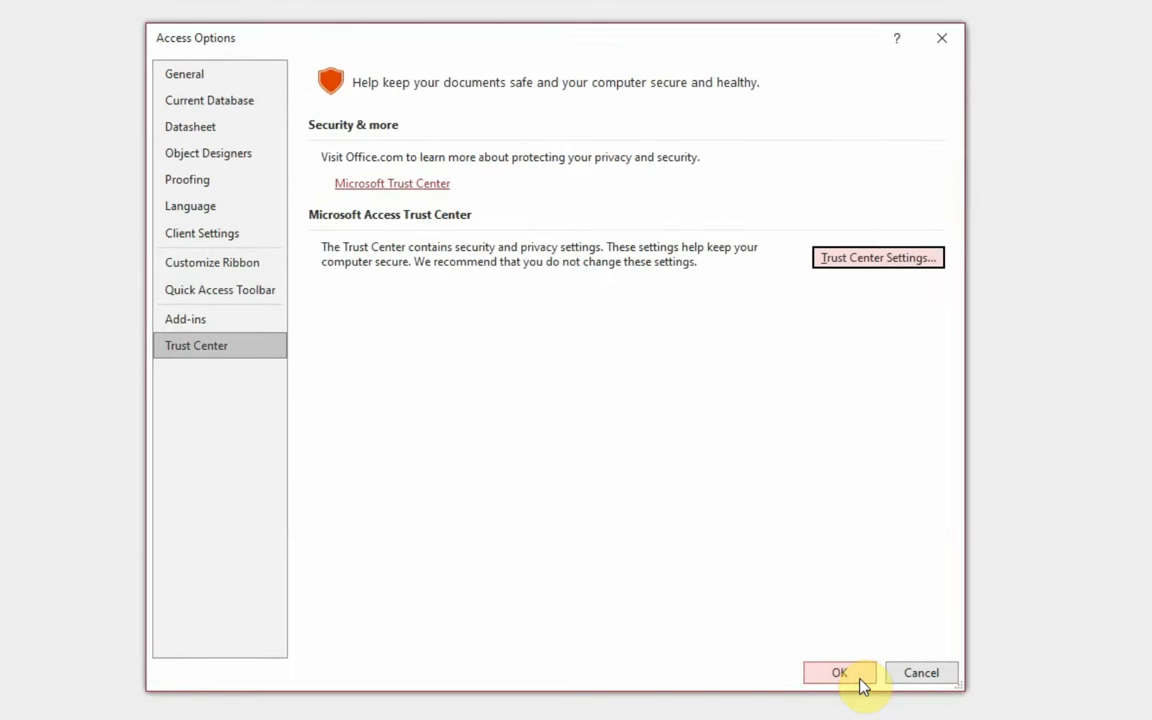
pyautogui.click(840, 673)
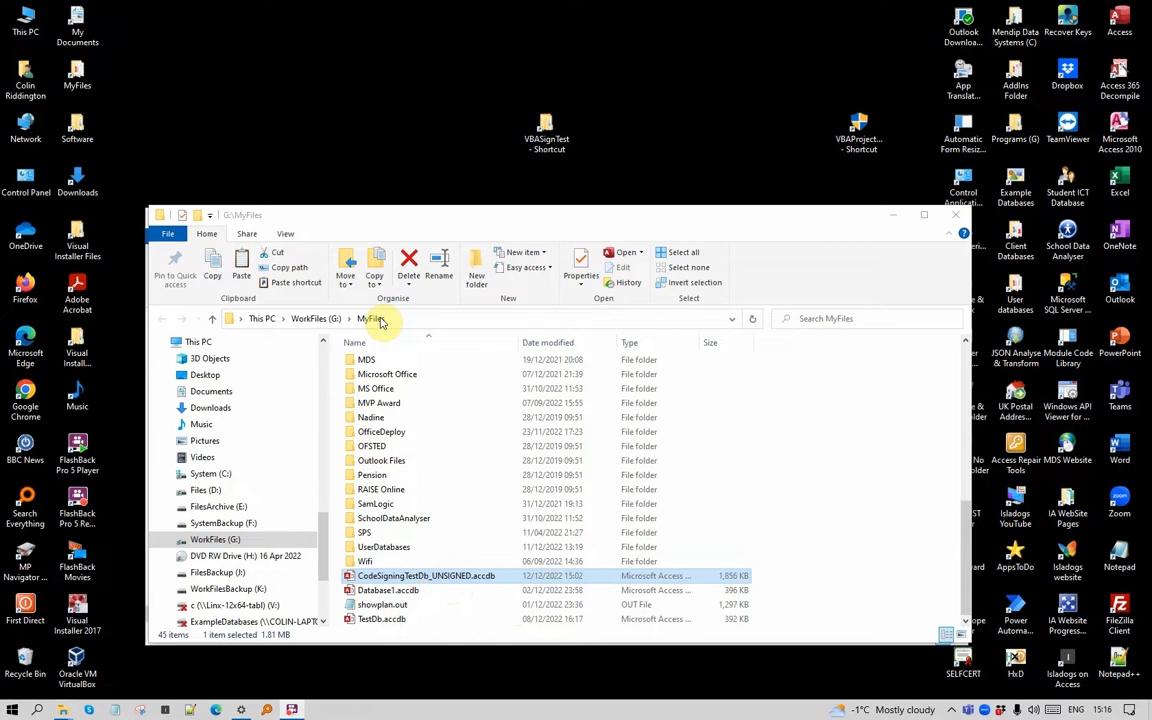
# Step: Open CodeSigningTestDb_UNSIGNED.accdb from G:\MyFiles, run the timing test once and quit the database
pyautogui.doubleClick(442, 577)
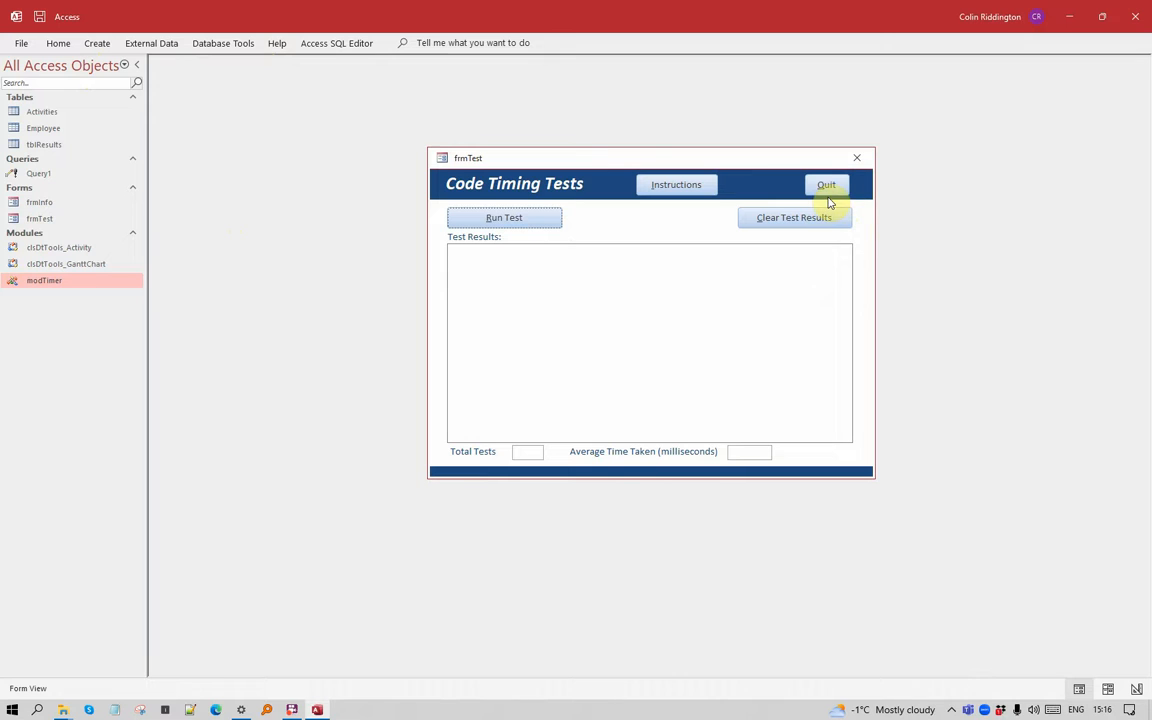
pyautogui.click(532, 217)
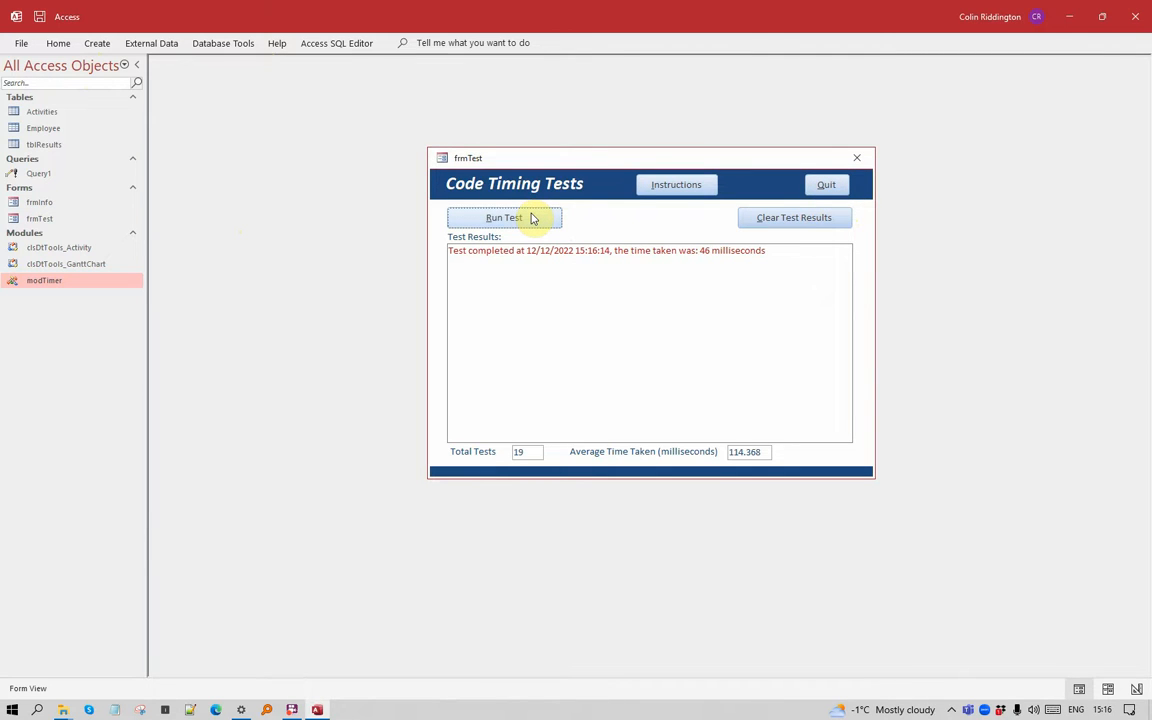
pyautogui.click(826, 190)
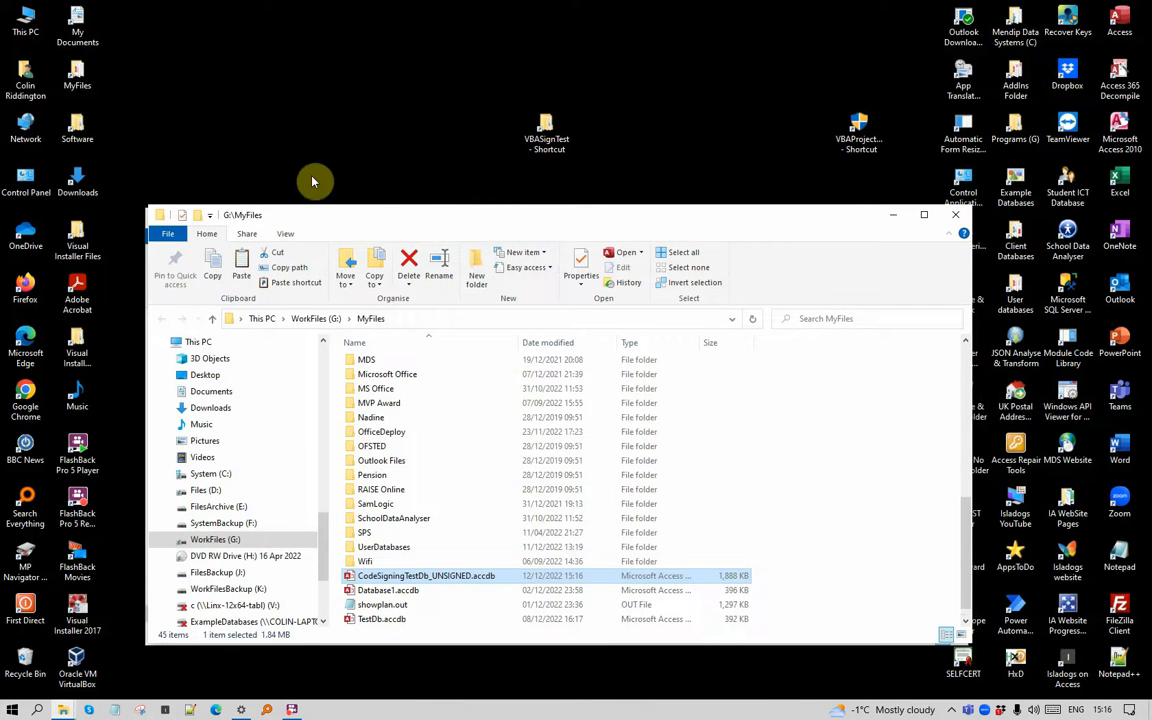
# Step: Move the G:\MyFiles window aside and open CodeSigningTestDb_UNSIGNED.accdb from C:\VBASignTest\CodeSigningTestDb_UNSIGNED (1)
pyautogui.moveTo(433, 217); pyautogui.dragTo(754, 390)
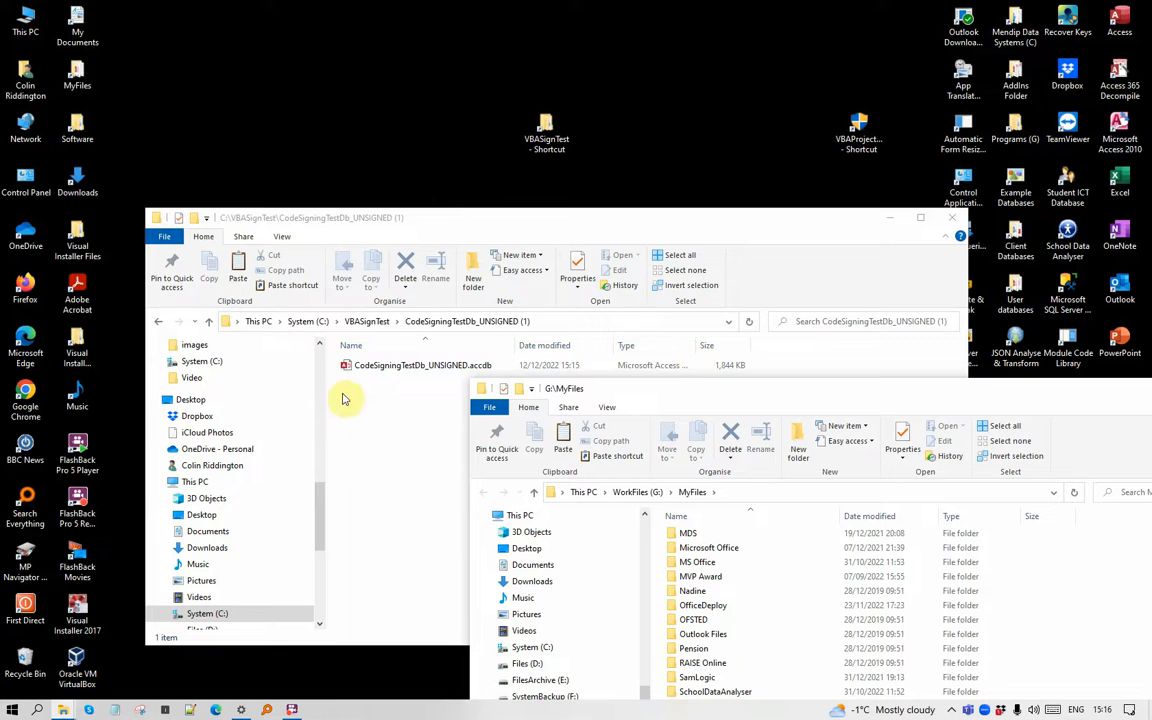
pyautogui.click(393, 369)
pyautogui.doubleClick(390, 368)
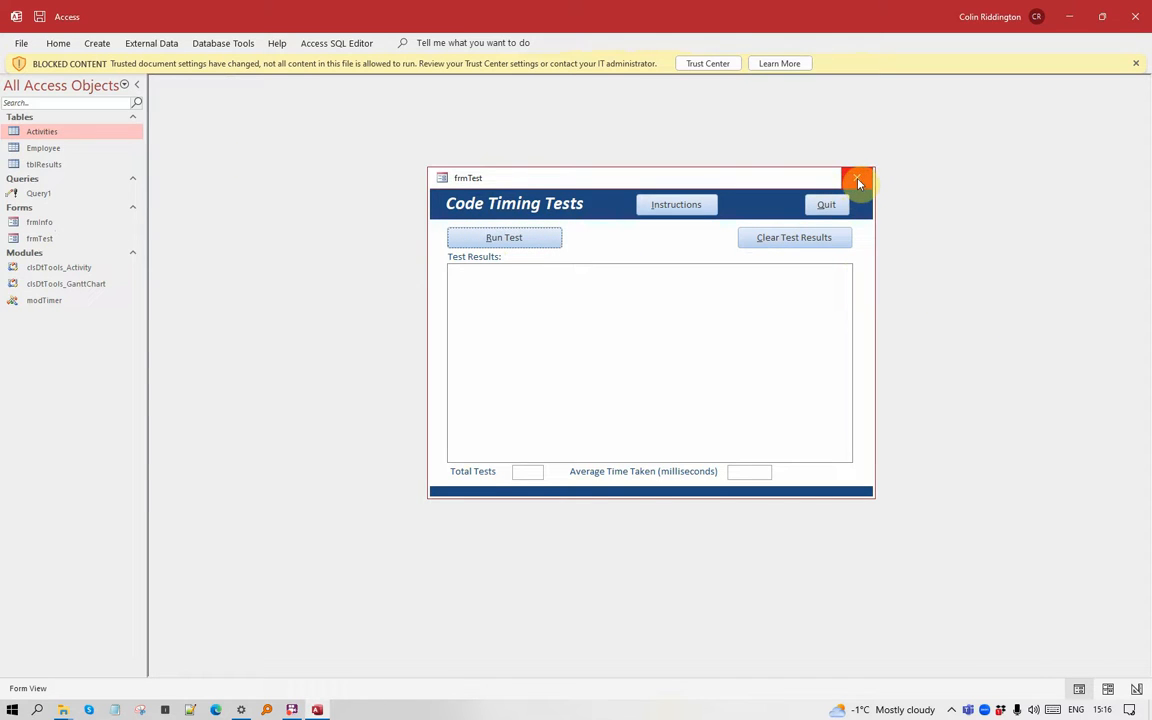
# Step: Digitally sign the database's VBA project with the code signing certificate issued by Sectigo Public Code Signing CA R36
pyautogui.click(230, 45)
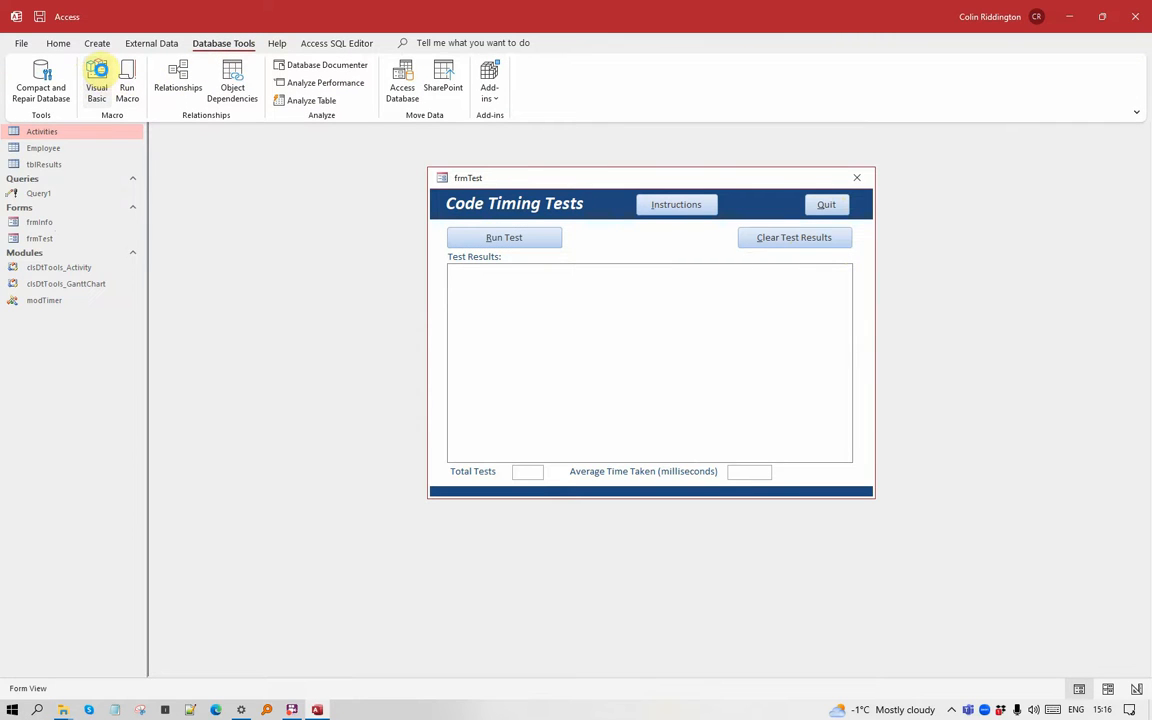
pyautogui.click(97, 75)
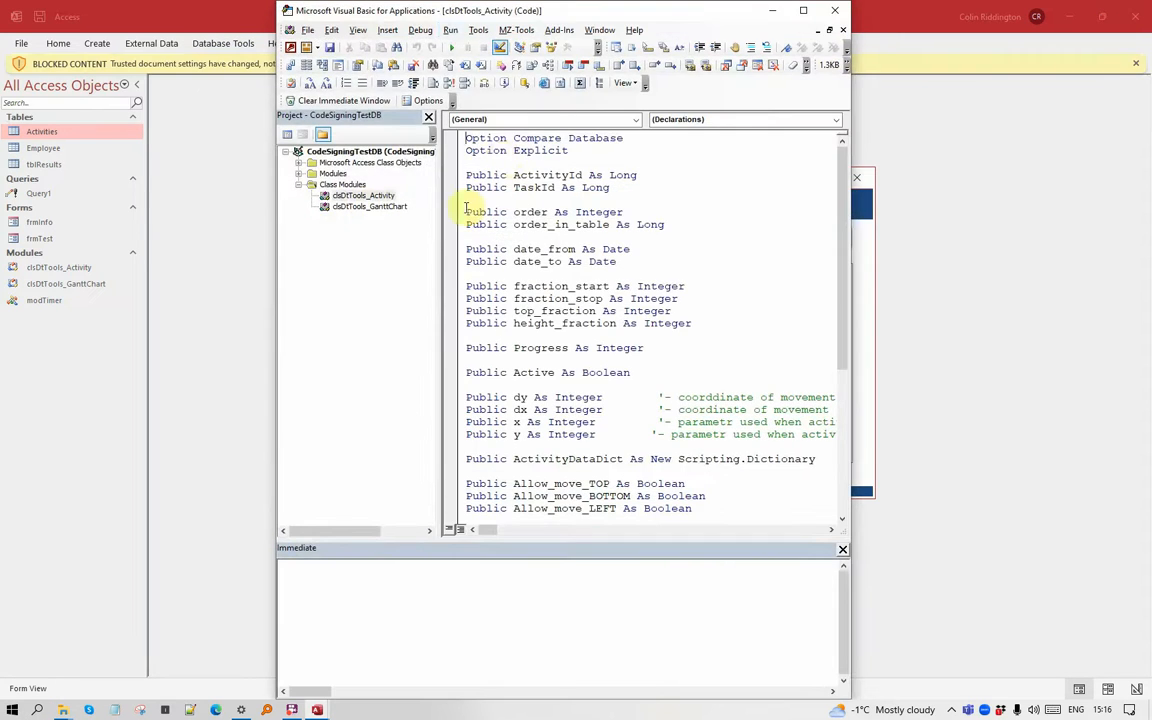
pyautogui.click(478, 30)
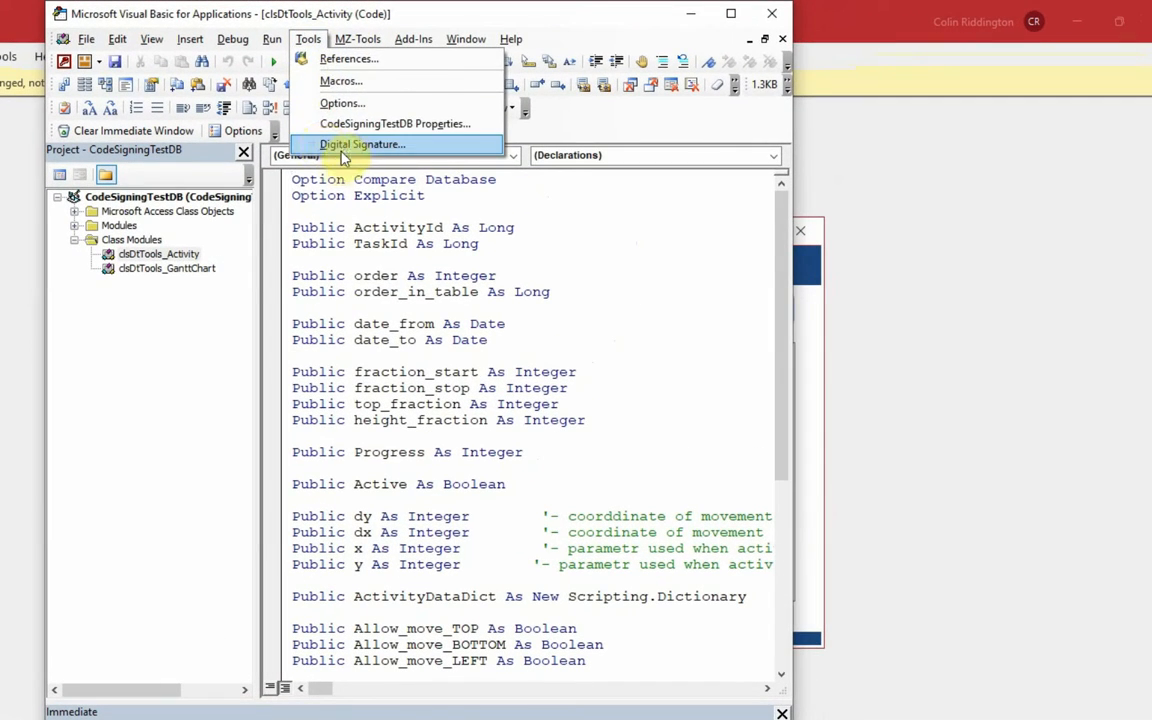
pyautogui.click(368, 139)
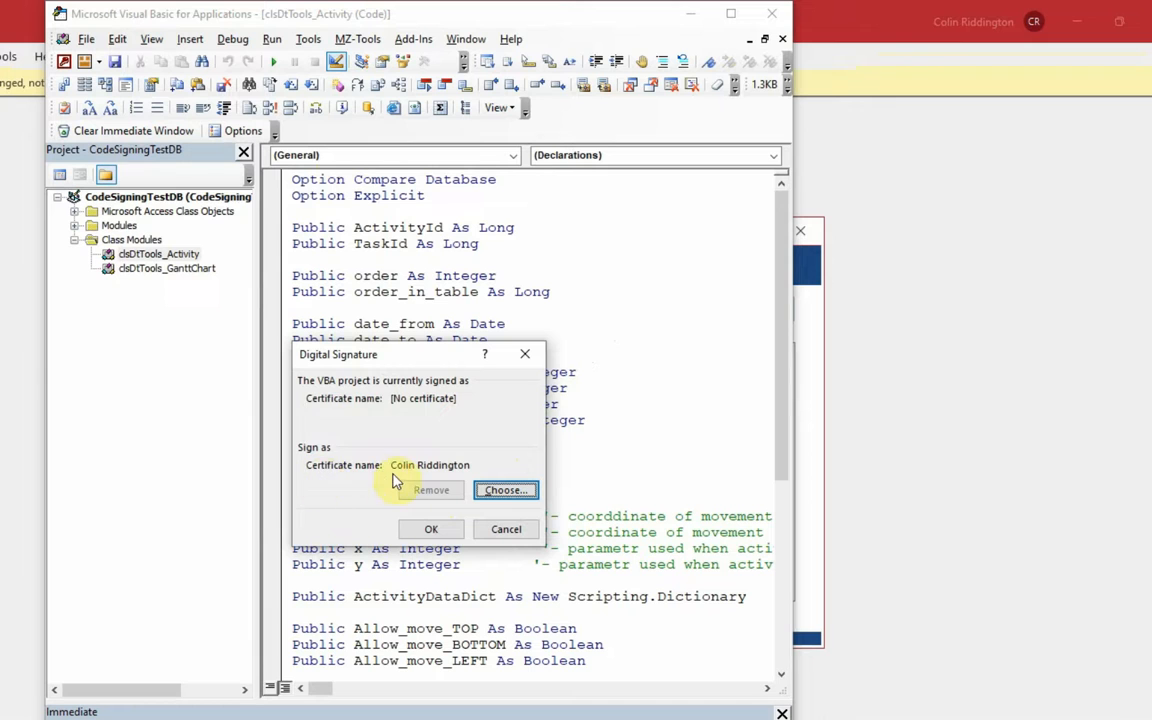
pyautogui.click(505, 490)
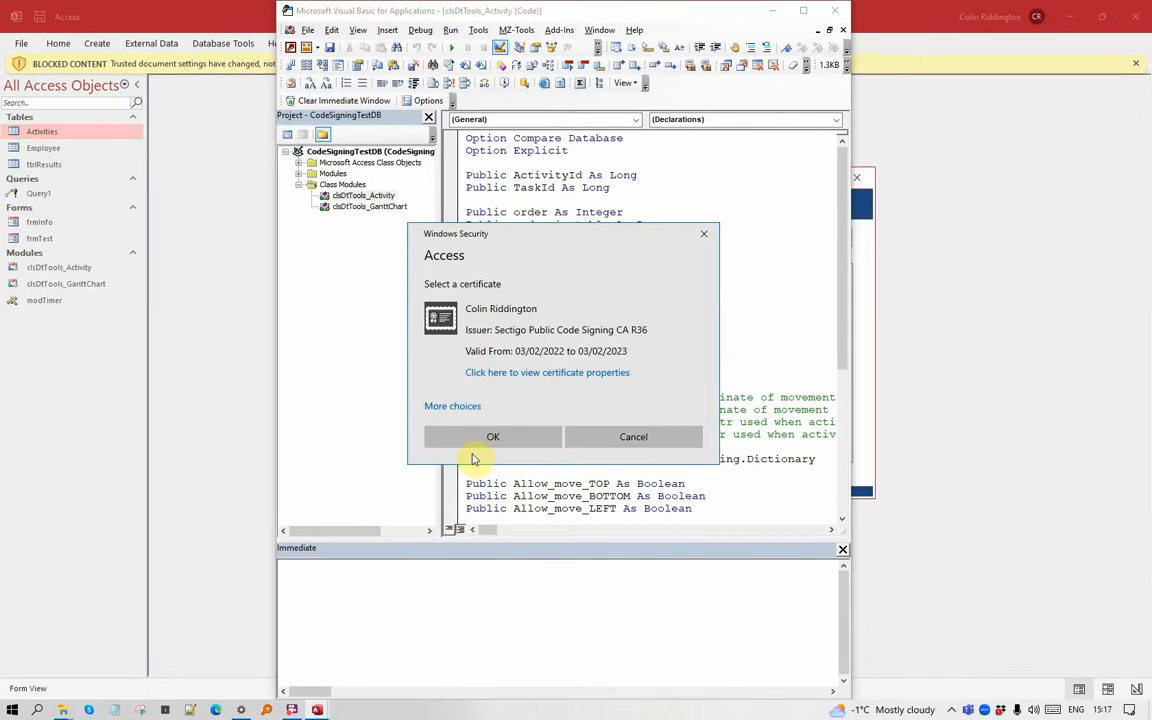
pyautogui.click(493, 440)
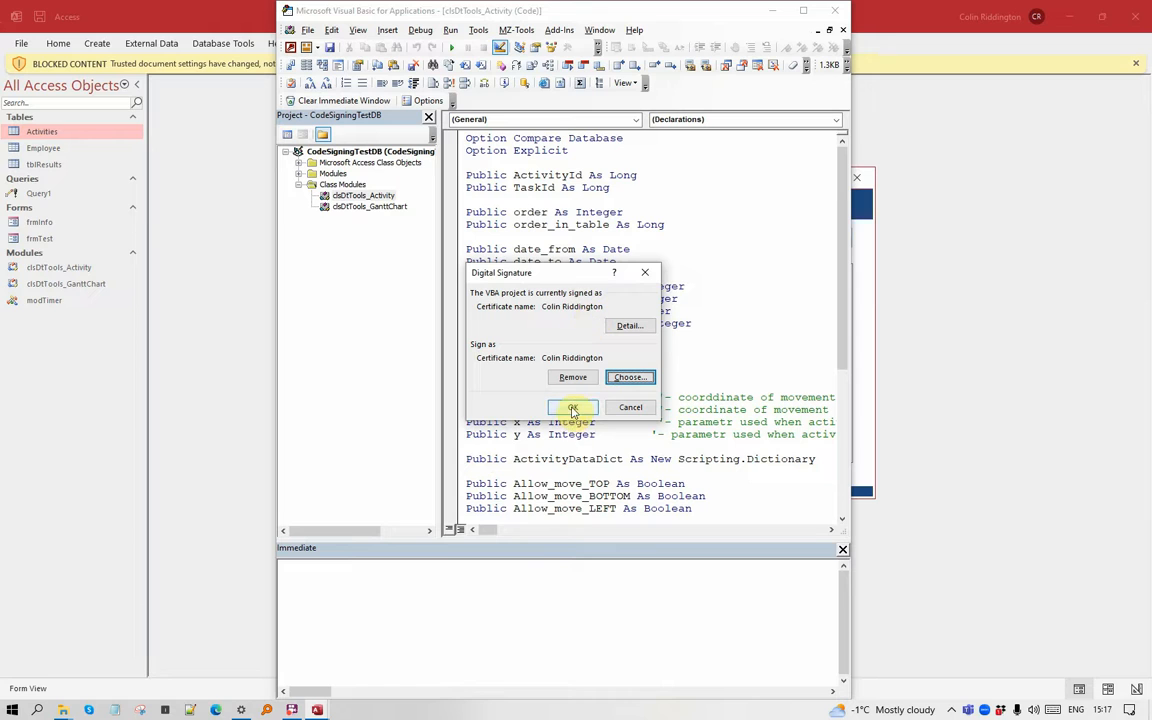
pyautogui.click(573, 409)
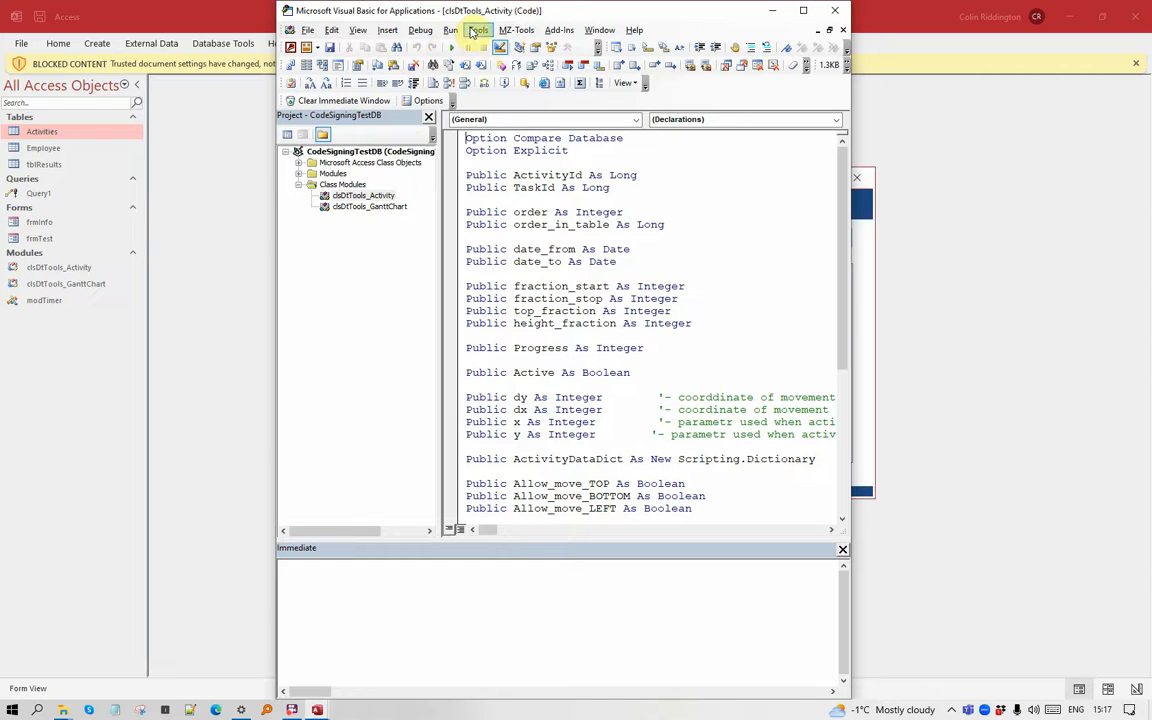
# Step: Check the digital signature of the VBA project, and close the Visual Basic editor and the database
pyautogui.click(478, 30)
pyautogui.click(506, 111)
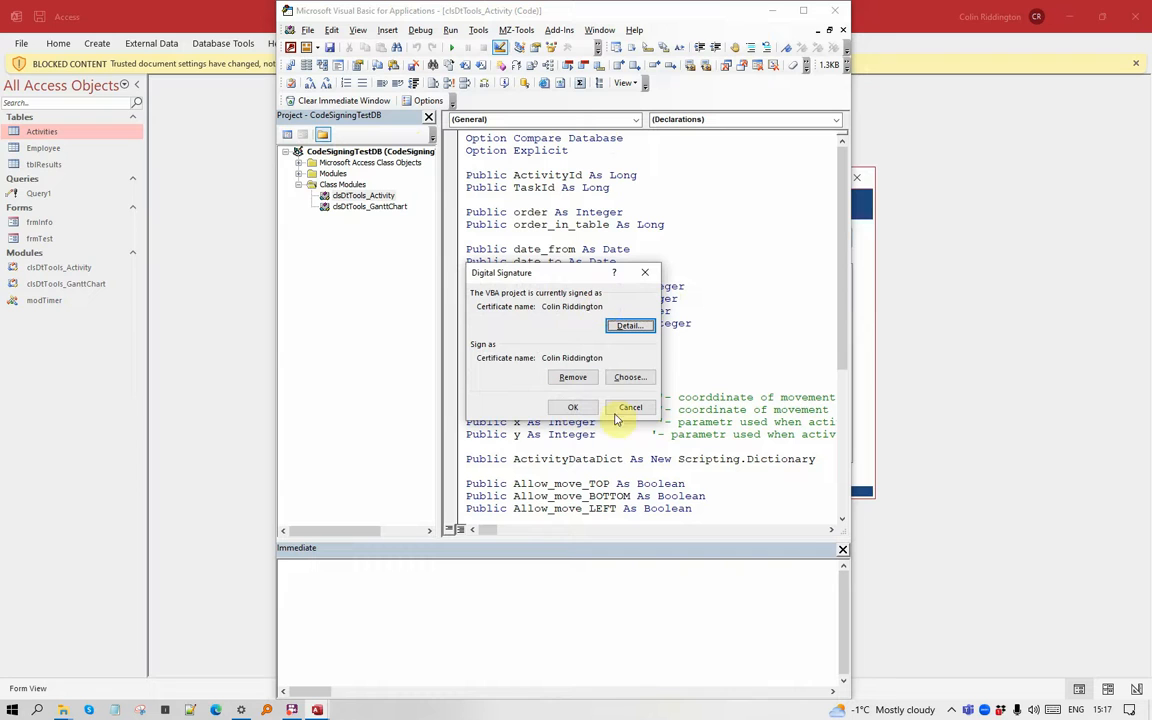
pyautogui.click(582, 407)
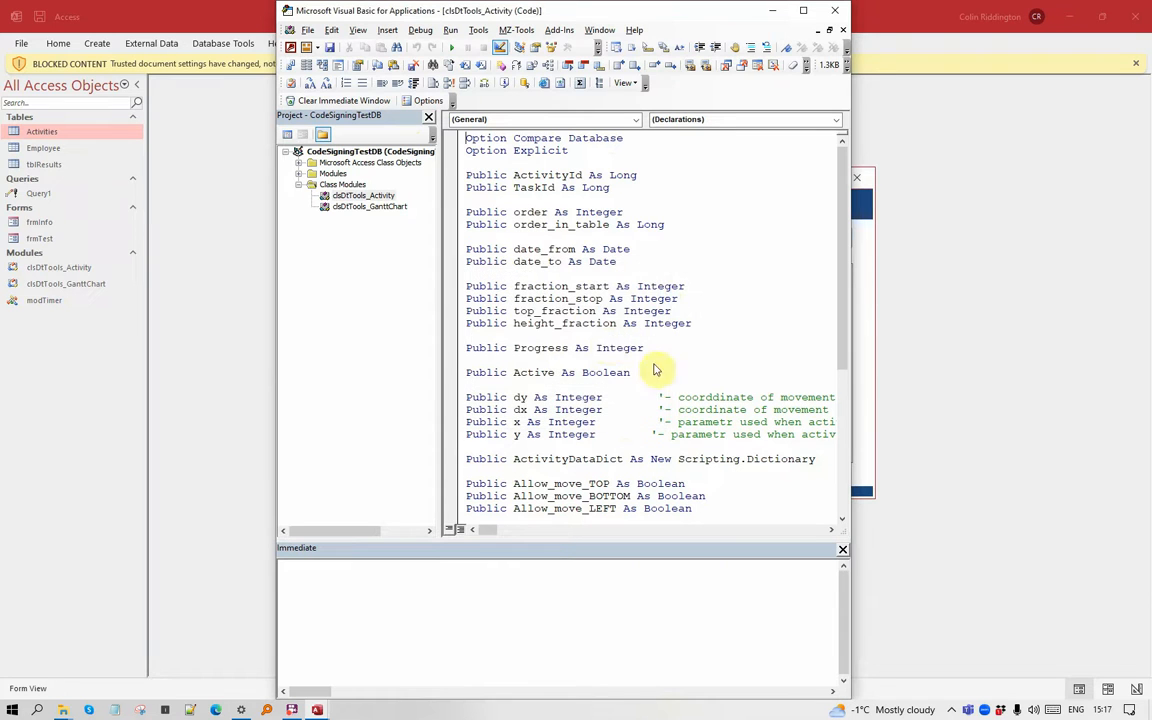
pyautogui.click(834, 11)
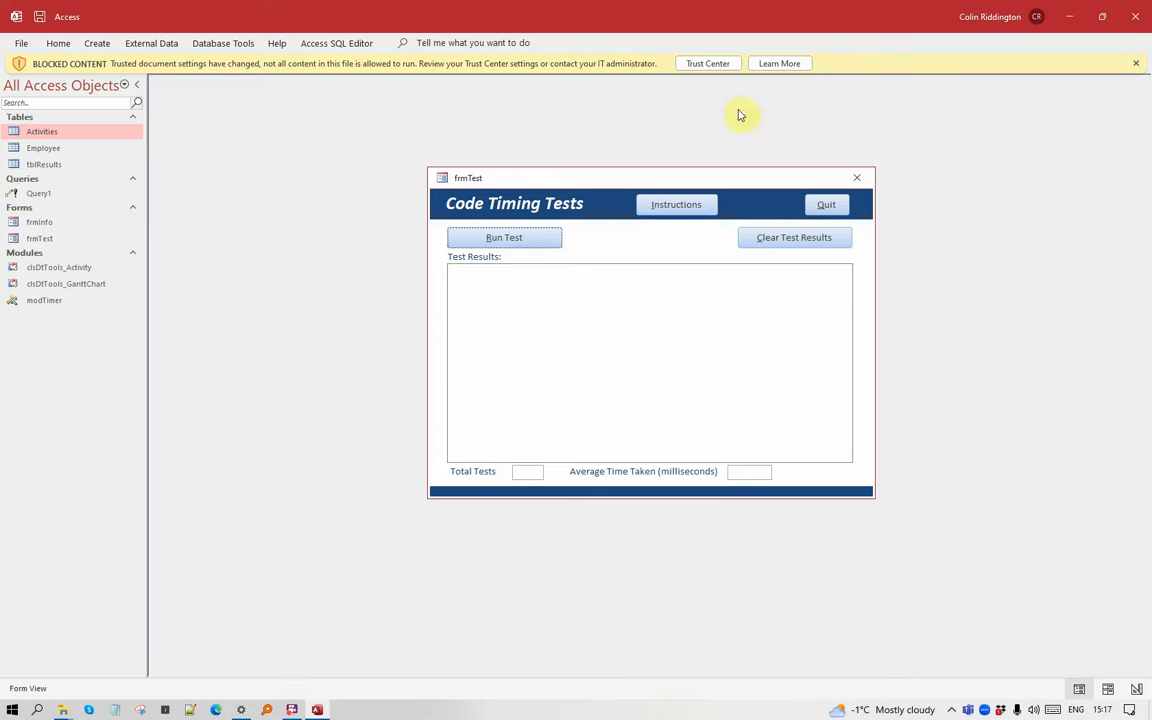
pyautogui.click(1137, 15)
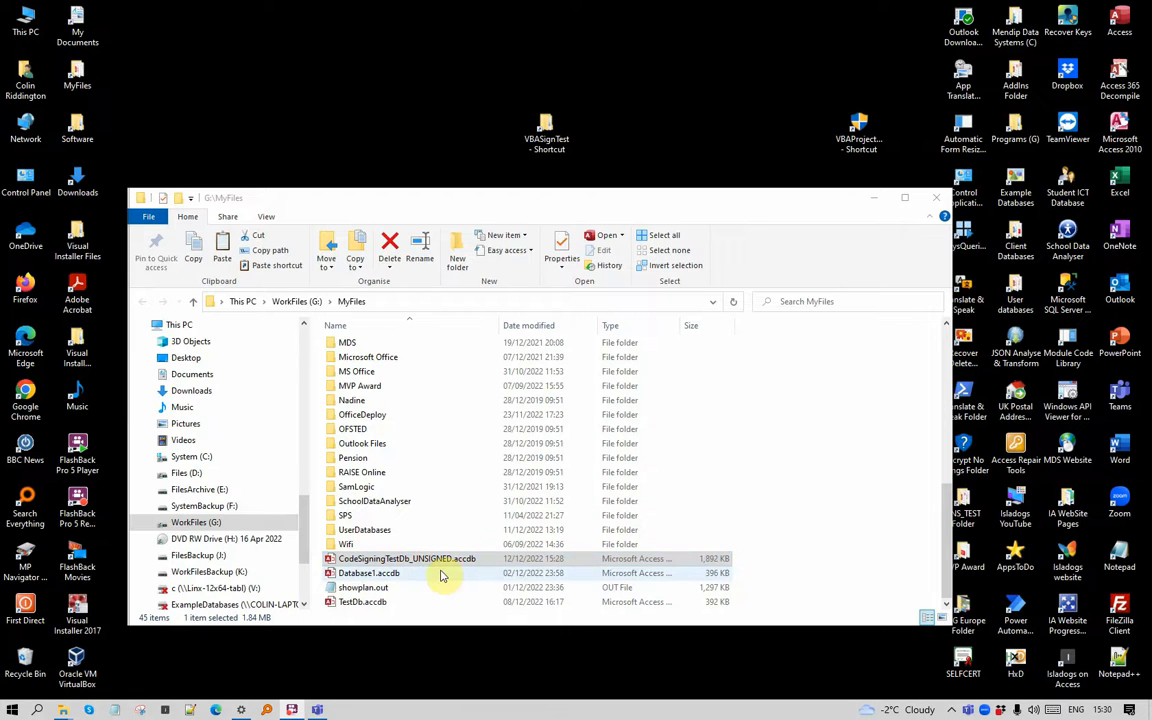
# Step: Copy CodeSigningTestDb_UNSIGNED.accdb from G:\MyFiles to the desktop and open the copy
pyautogui.moveTo(338, 565); pyautogui.dragTo(368, 113)
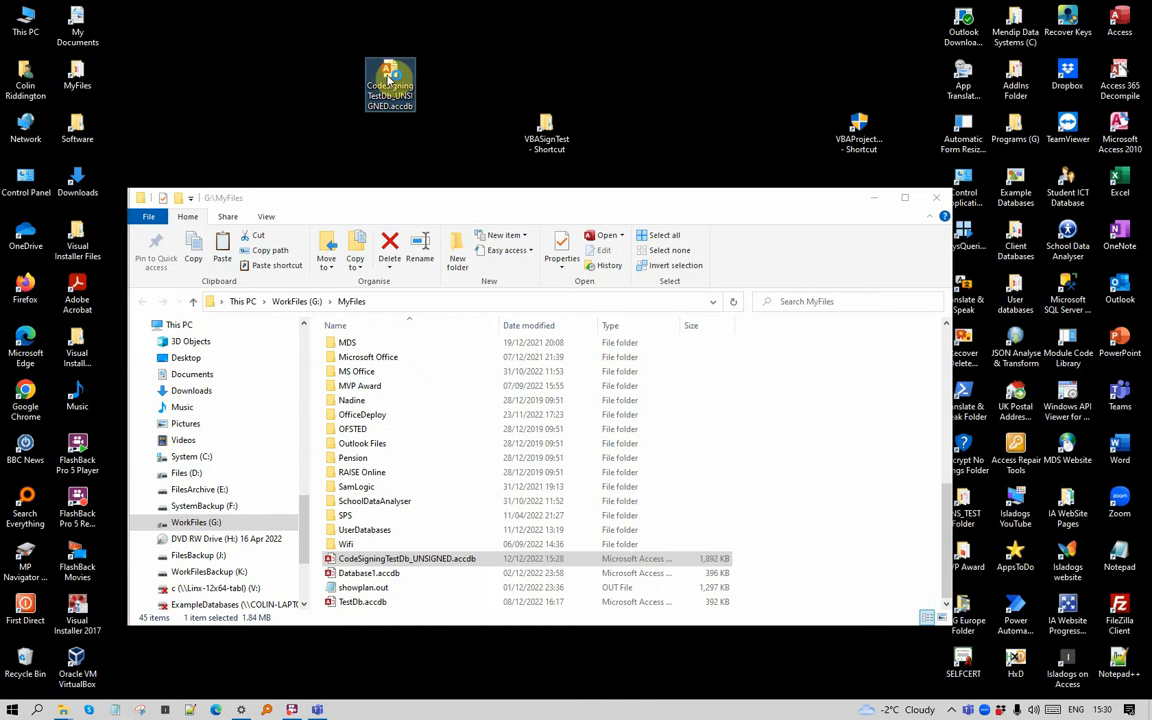
pyautogui.doubleClick(389, 80)
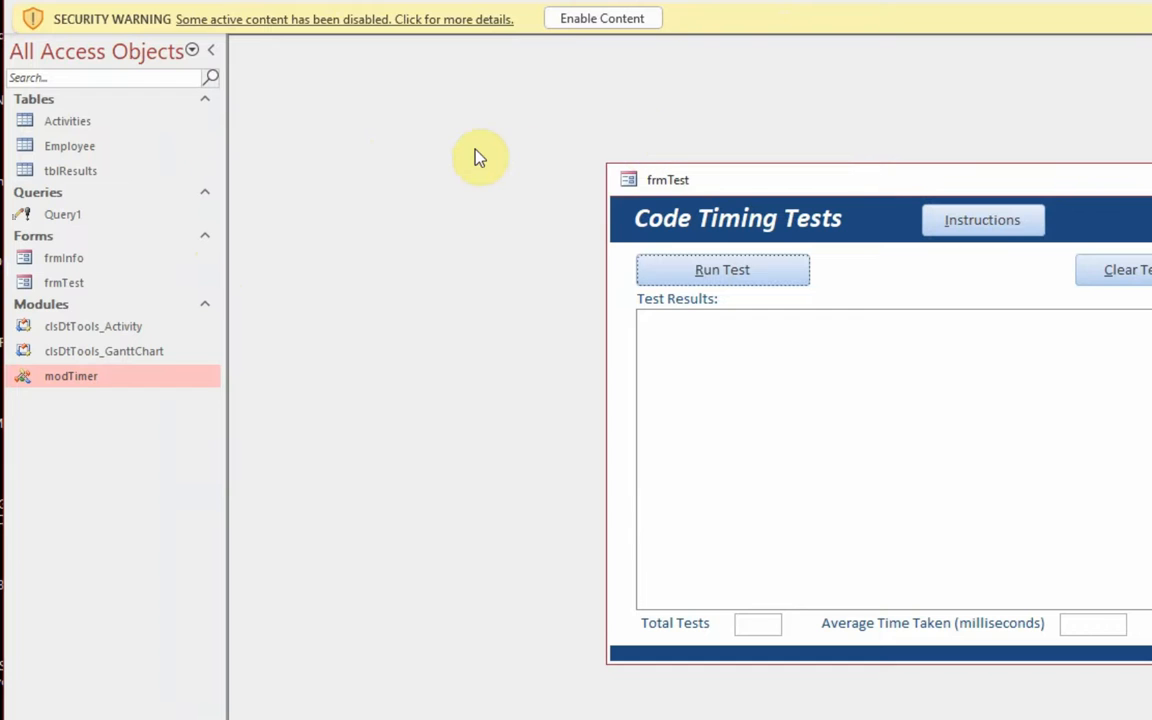
# Step: Open the advanced security options for the disabled content, enlarge the dialog and choose "Trust all documents from this publisher"
pyautogui.click(412, 20)
pyautogui.click(294, 240)
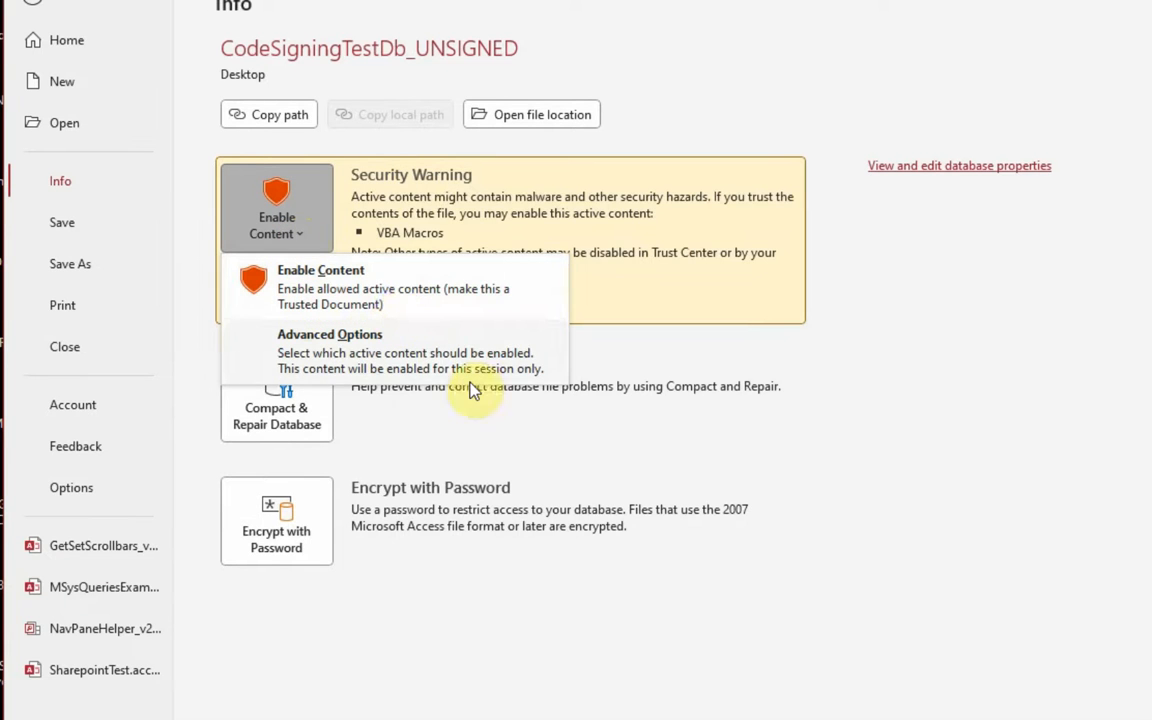
pyautogui.click(320, 352)
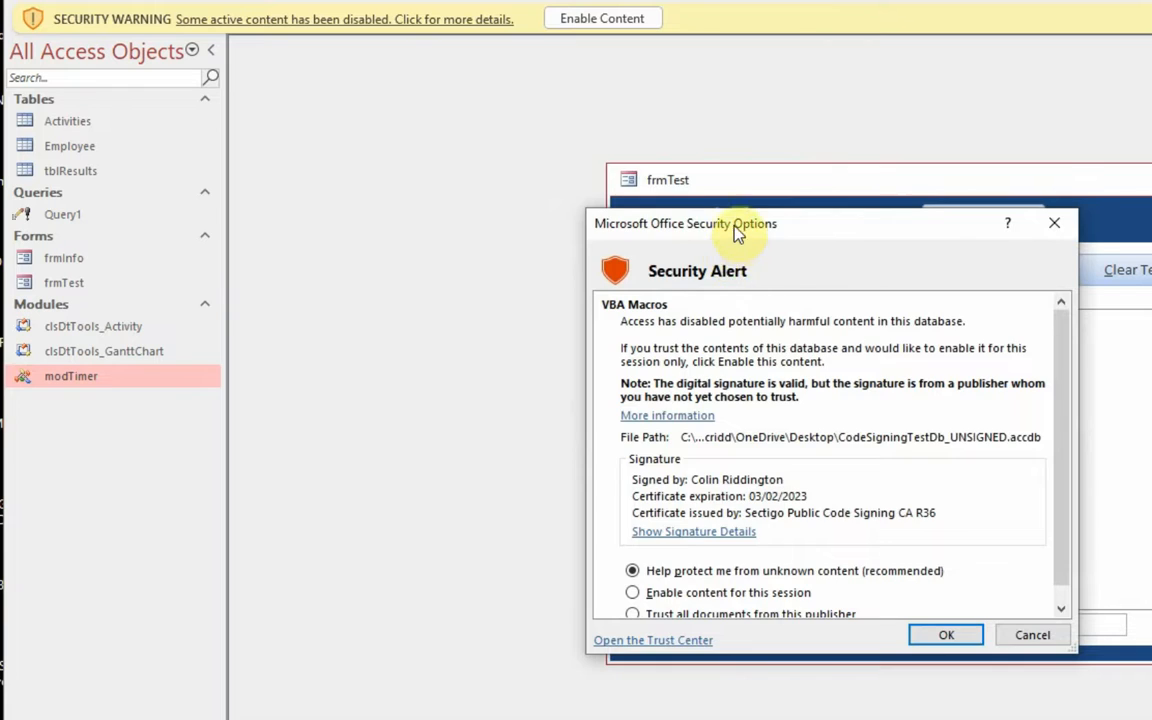
pyautogui.moveTo(737, 230); pyautogui.dragTo(576, 99)
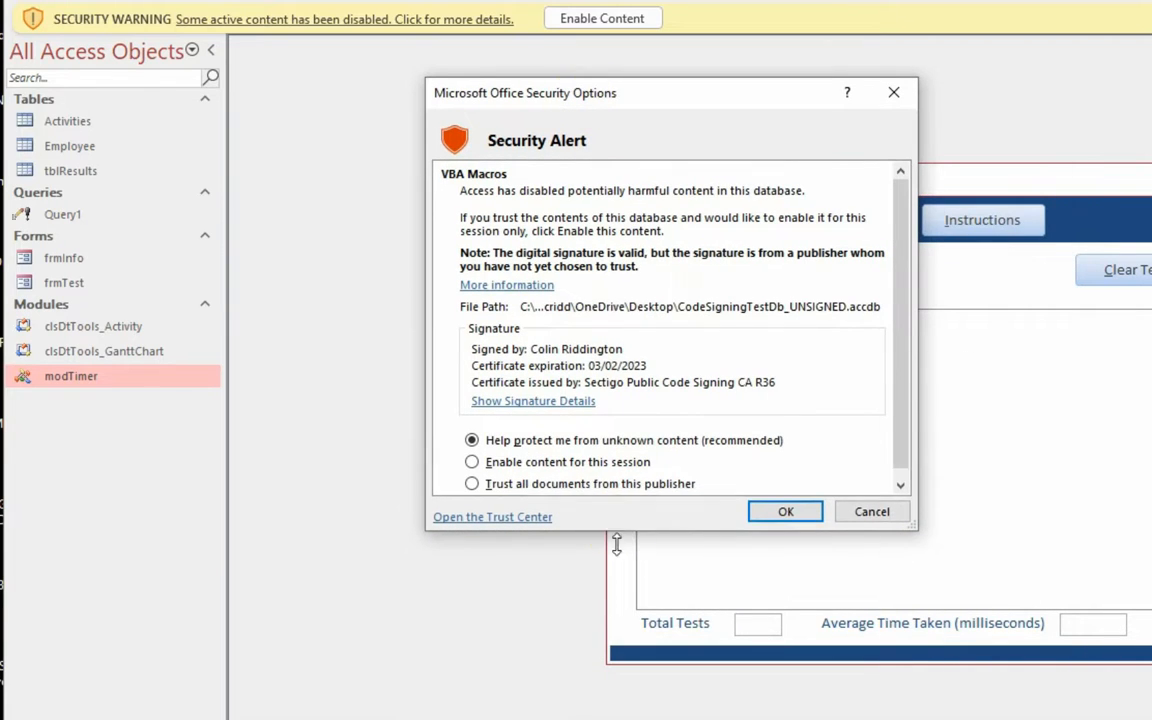
pyautogui.moveTo(617, 540); pyautogui.dragTo(627, 597)
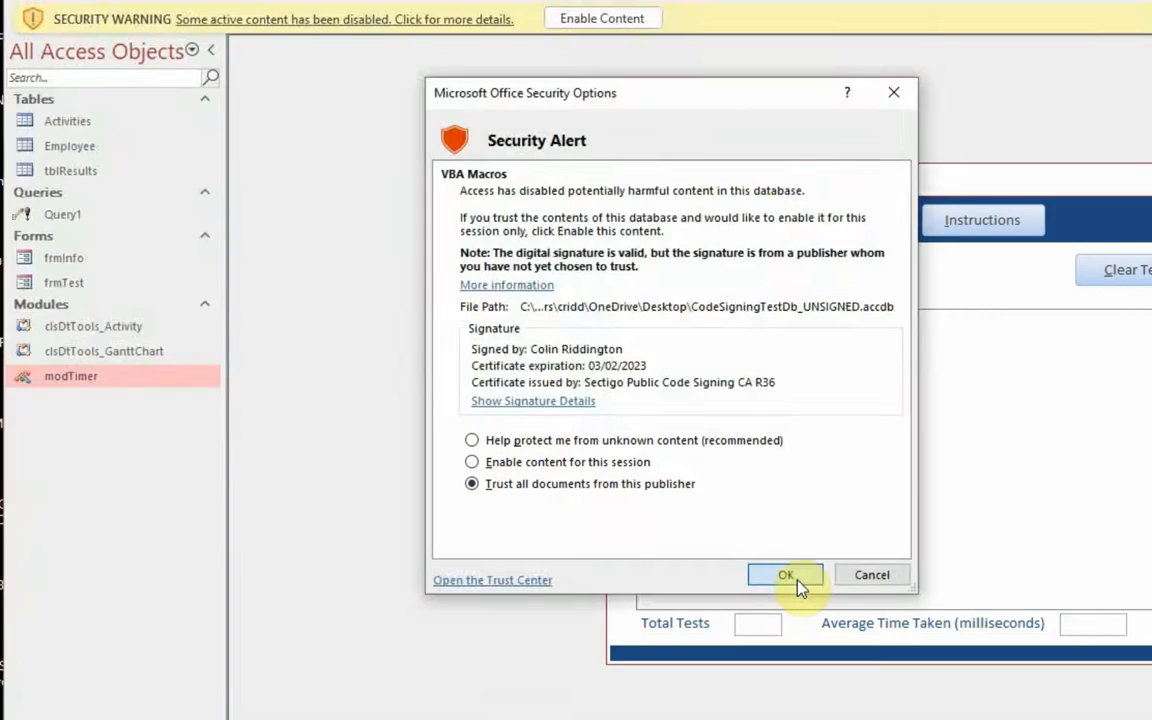
pyautogui.click(786, 576)
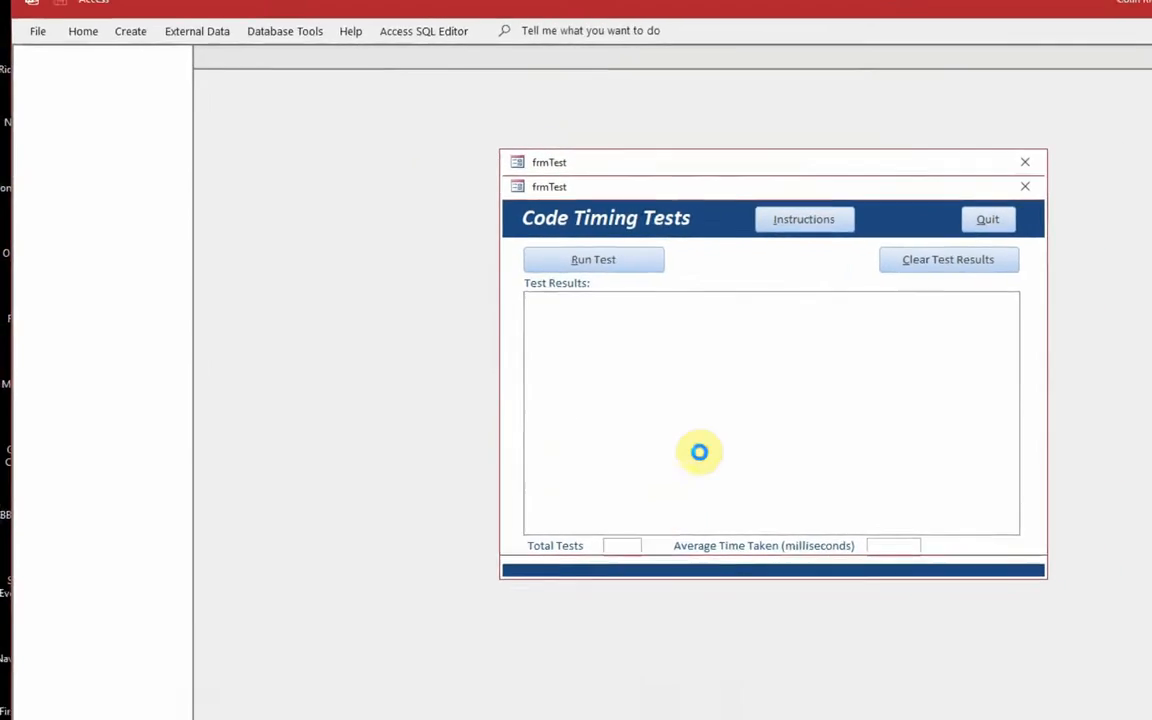
# Step: View the Trusted Publishers list in the Trust Center and leave the options without changes
pyautogui.click(38, 62)
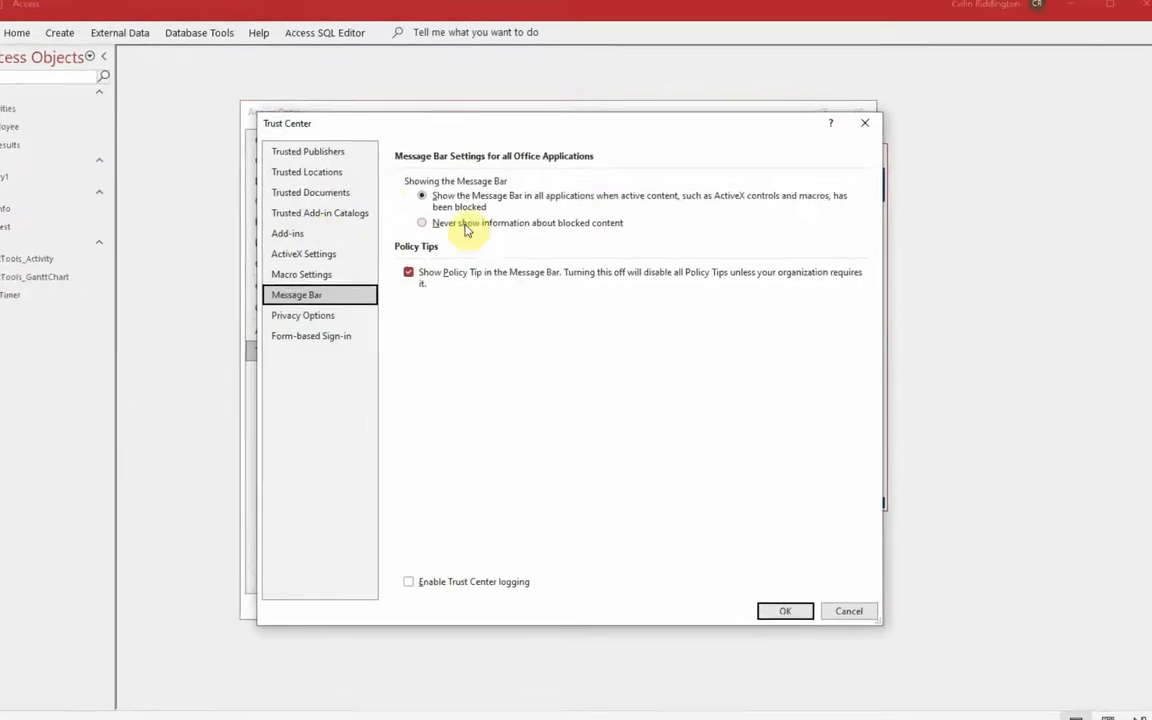
pyautogui.click(308, 151)
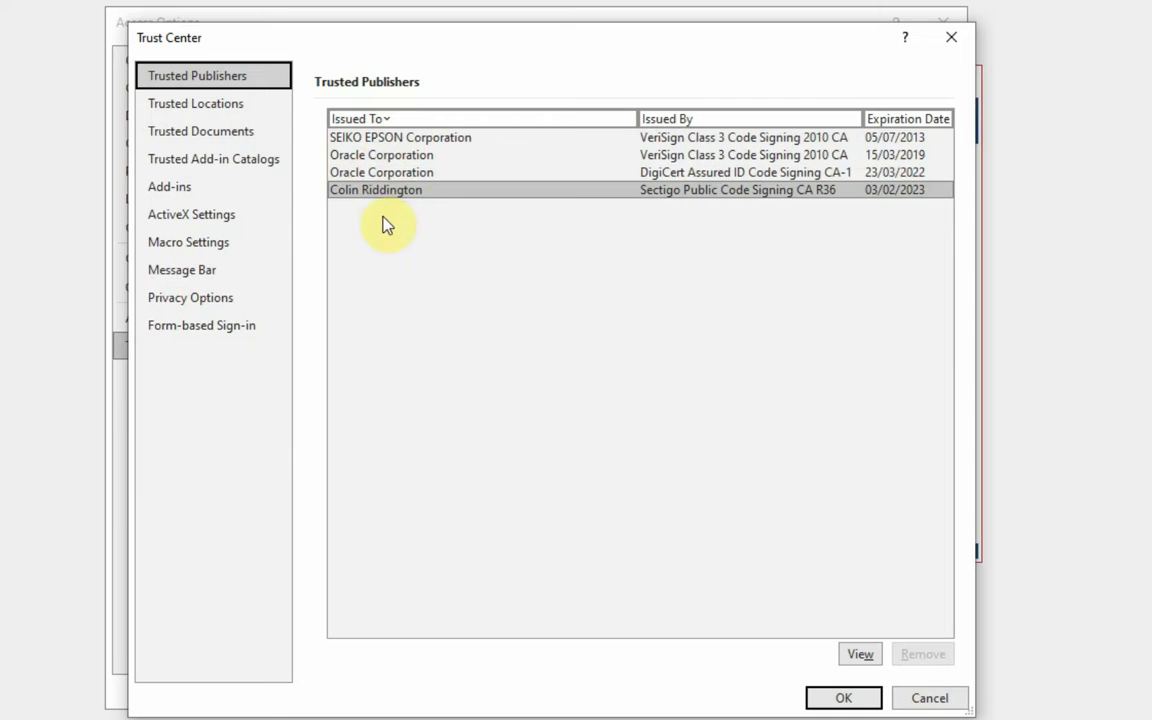
pyautogui.click(929, 699)
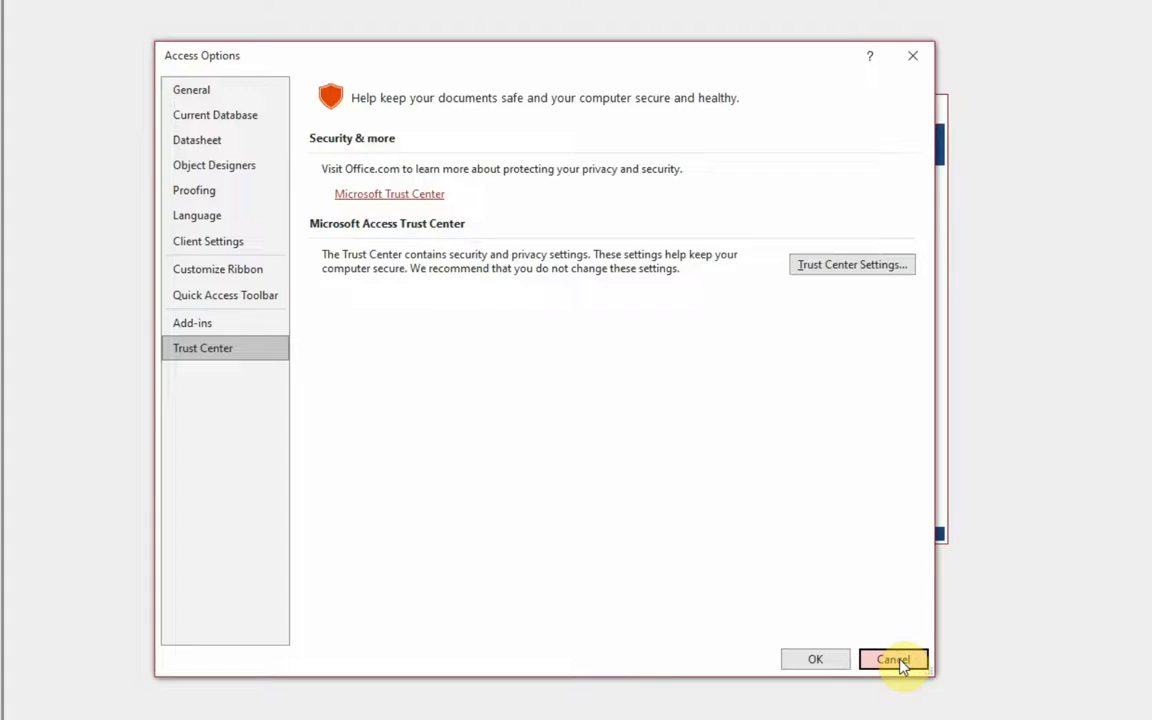
pyautogui.click(895, 660)
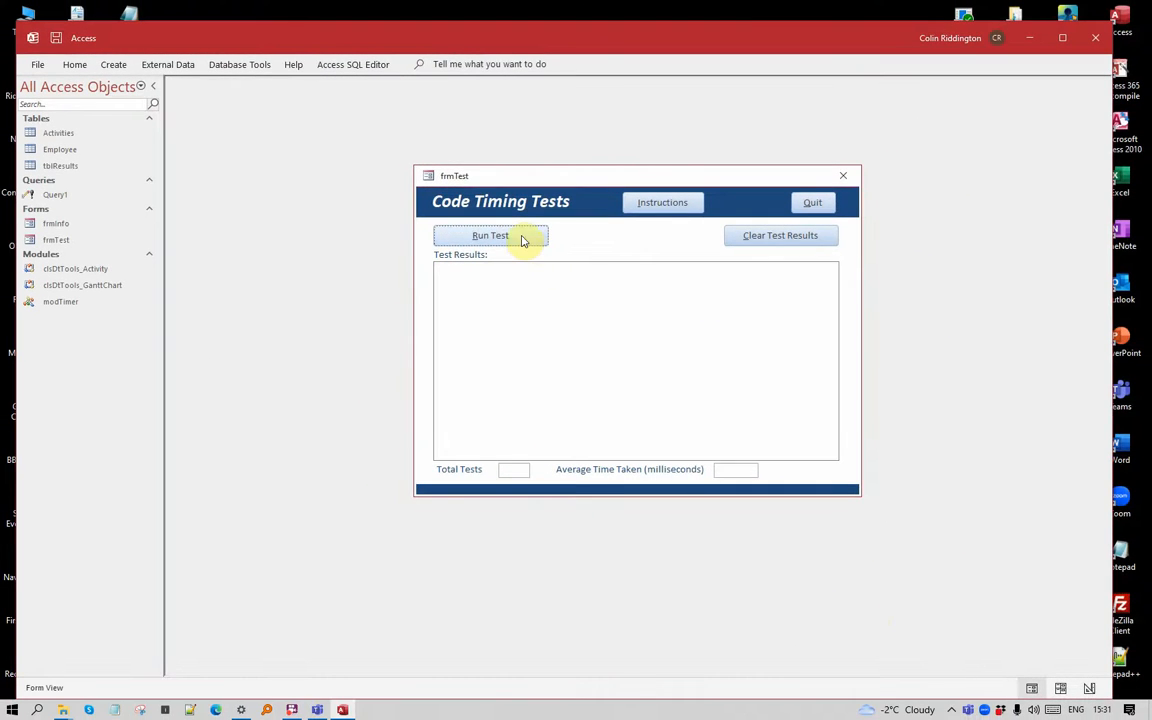
# Step: Run the timing test once, and quit and reopen the desktop copy of the database
pyautogui.click(520, 238)
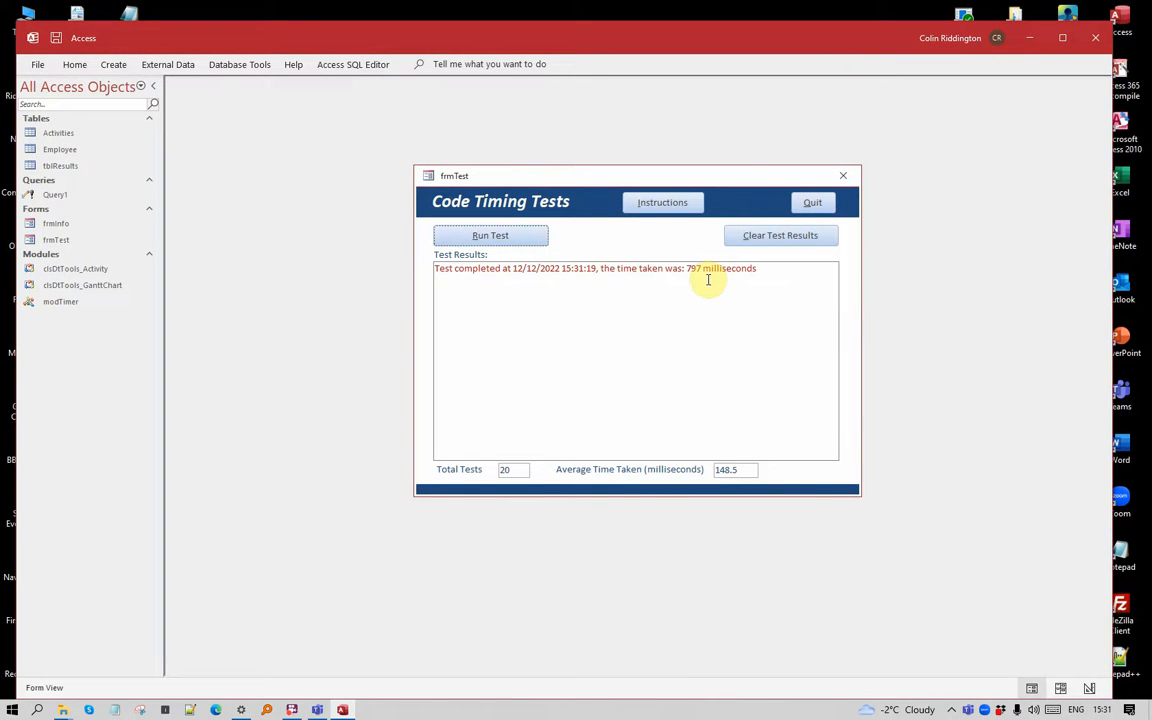
pyautogui.click(812, 204)
pyautogui.doubleClick(130, 72)
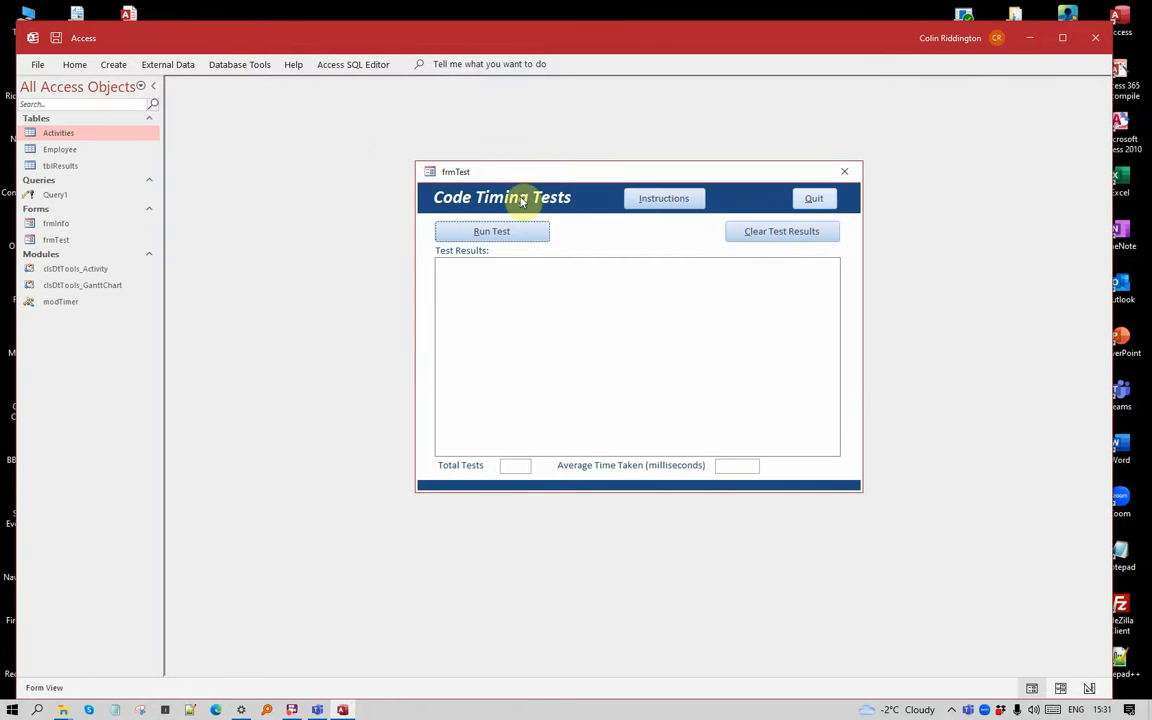
# Step: Run the timing test six times in the reopened desktop database
pyautogui.click(501, 236)
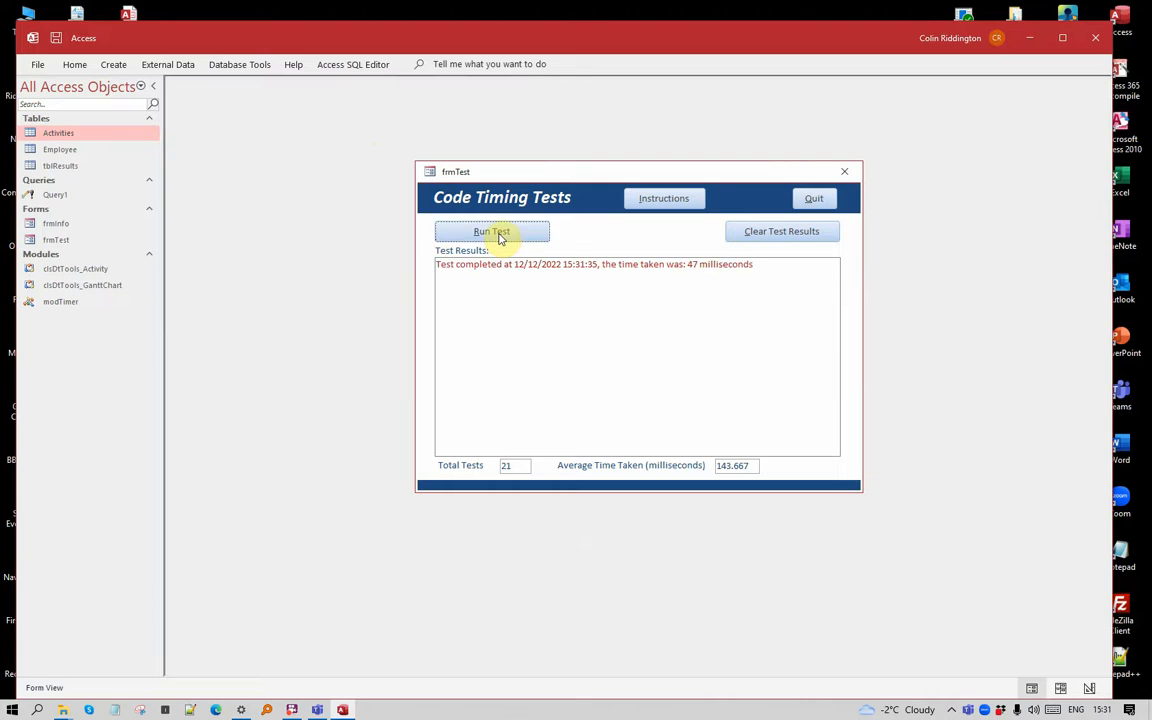
pyautogui.click(501, 236)
pyautogui.click(501, 236)
pyautogui.click(501, 236)
pyautogui.click(501, 236)
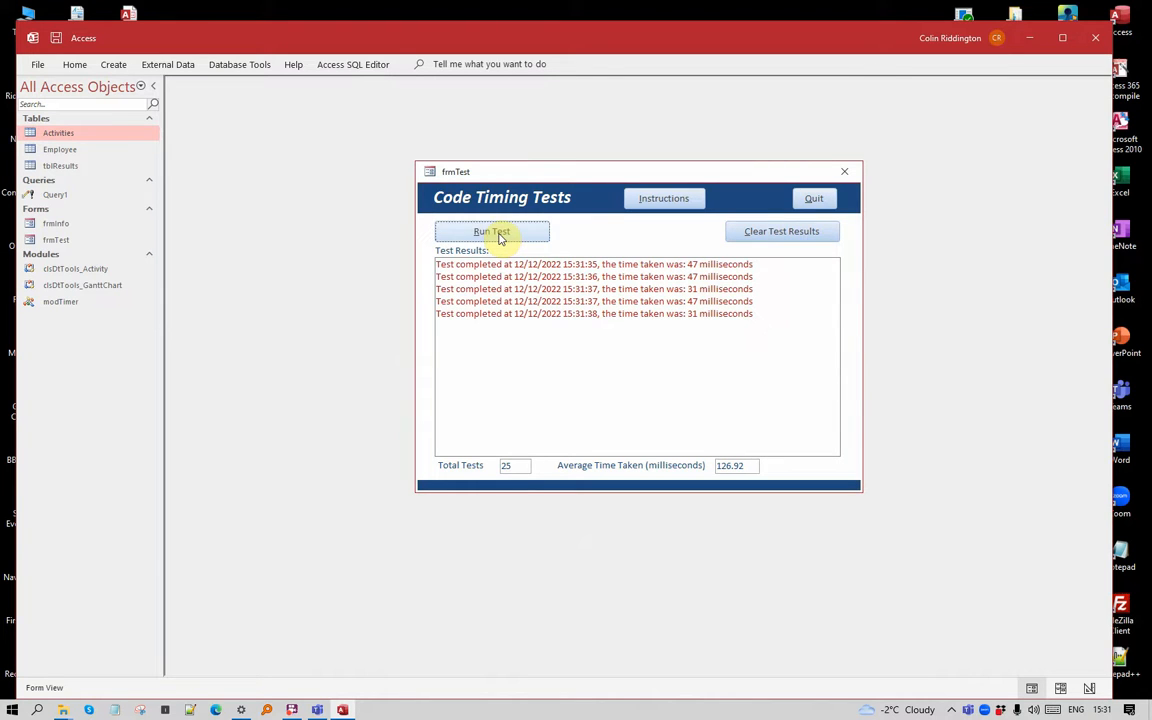
pyautogui.click(501, 236)
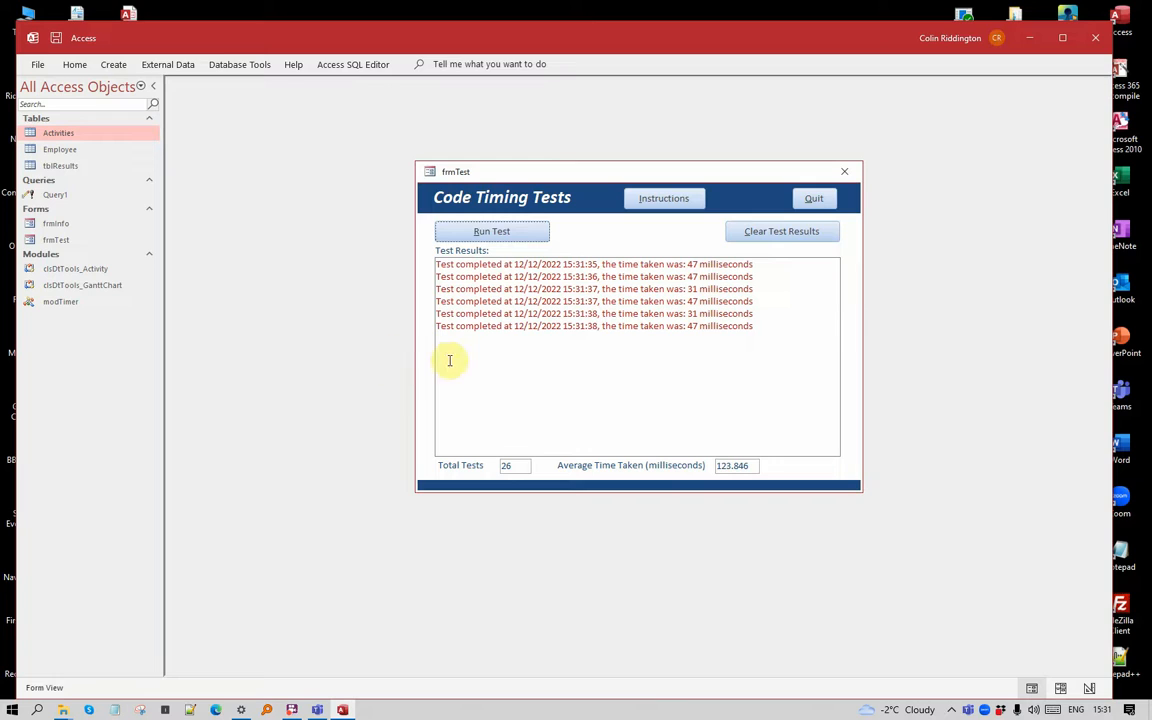
# Step: Add an empty comment line (') below Option Explicit in the modTimer module and save the project
pyautogui.click(58, 303)
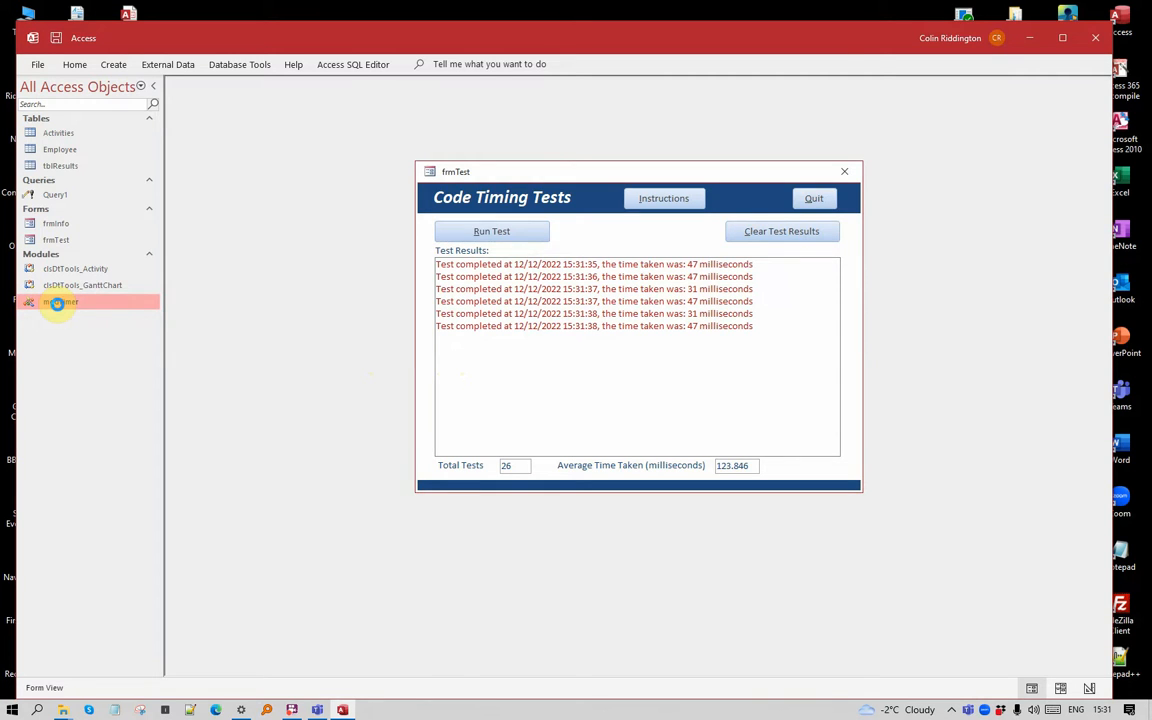
pyautogui.doubleClick(58, 303)
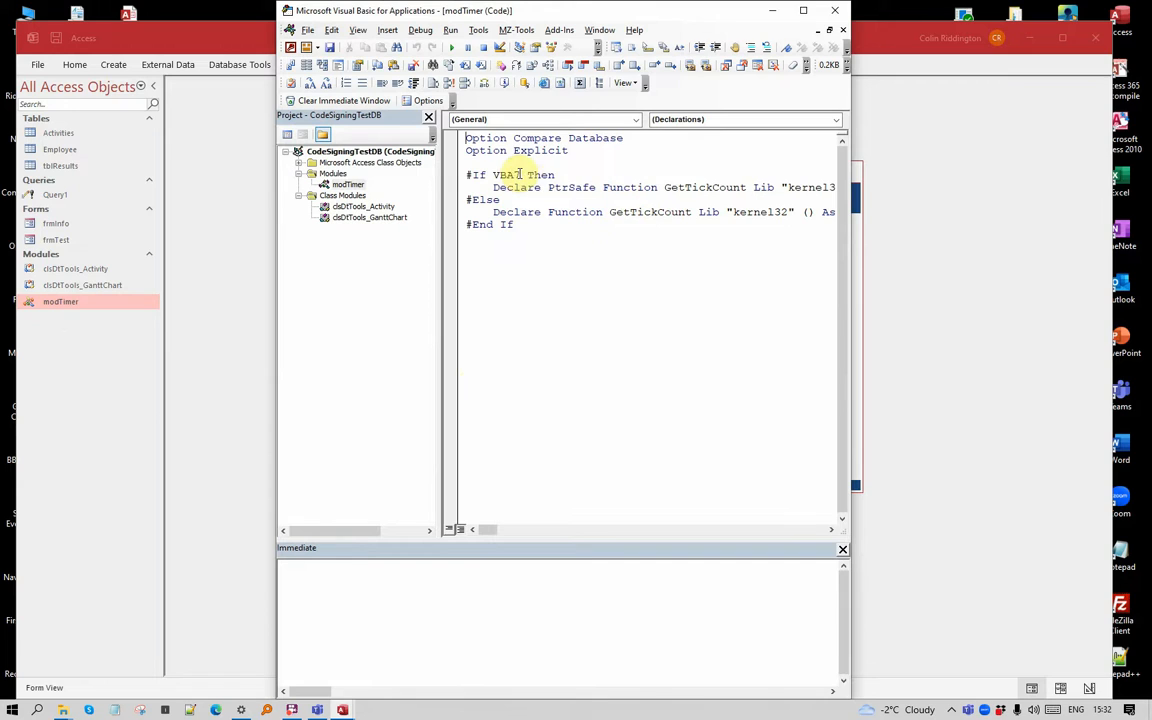
pyautogui.click(578, 153)
pyautogui.press('Return')
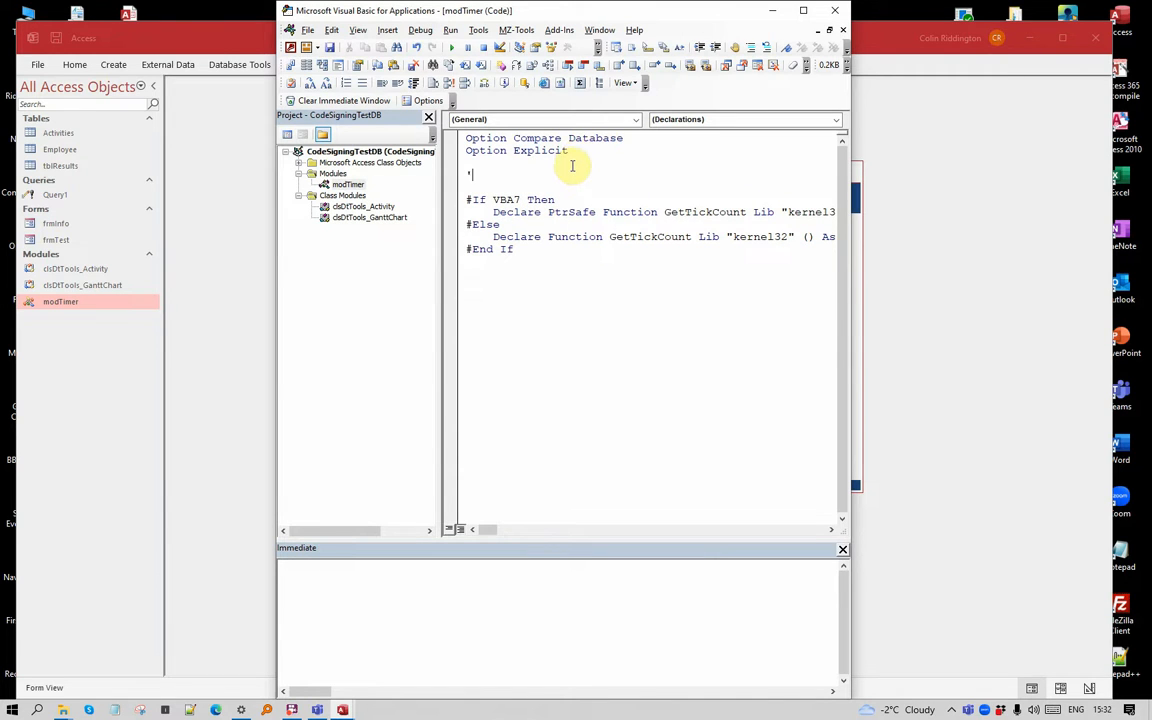
pyautogui.write("'")
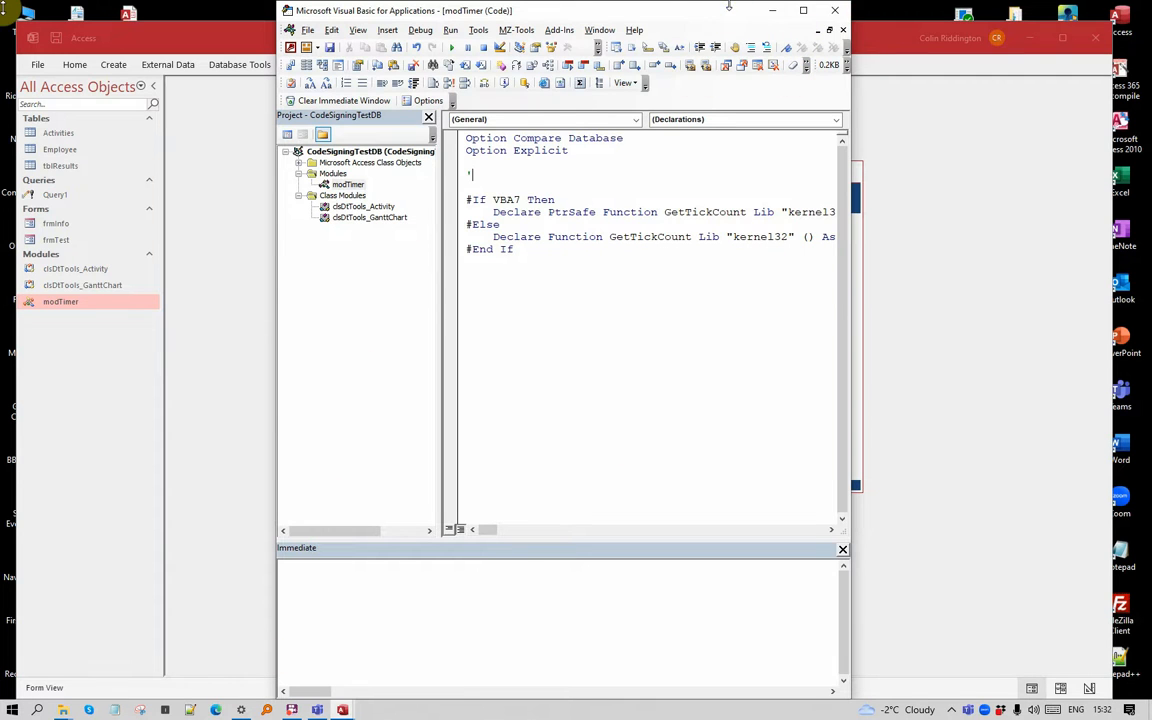
pyautogui.moveTo(660, 12); pyautogui.dragTo(837, 65)
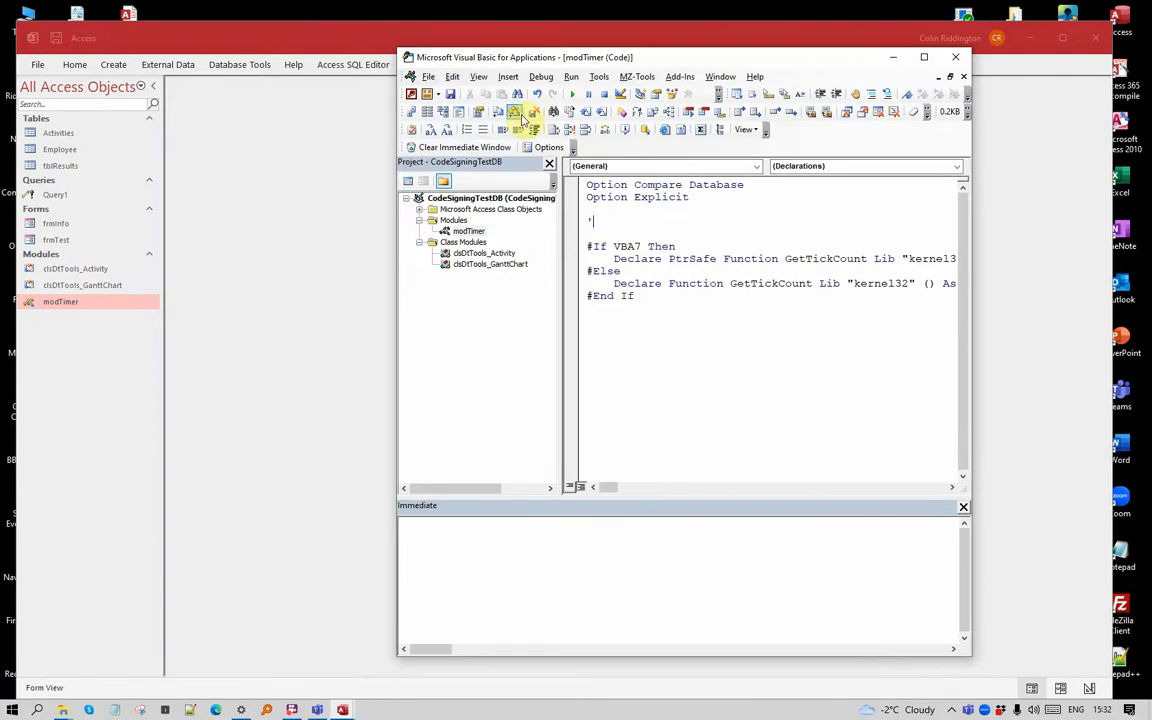
pyautogui.click(450, 95)
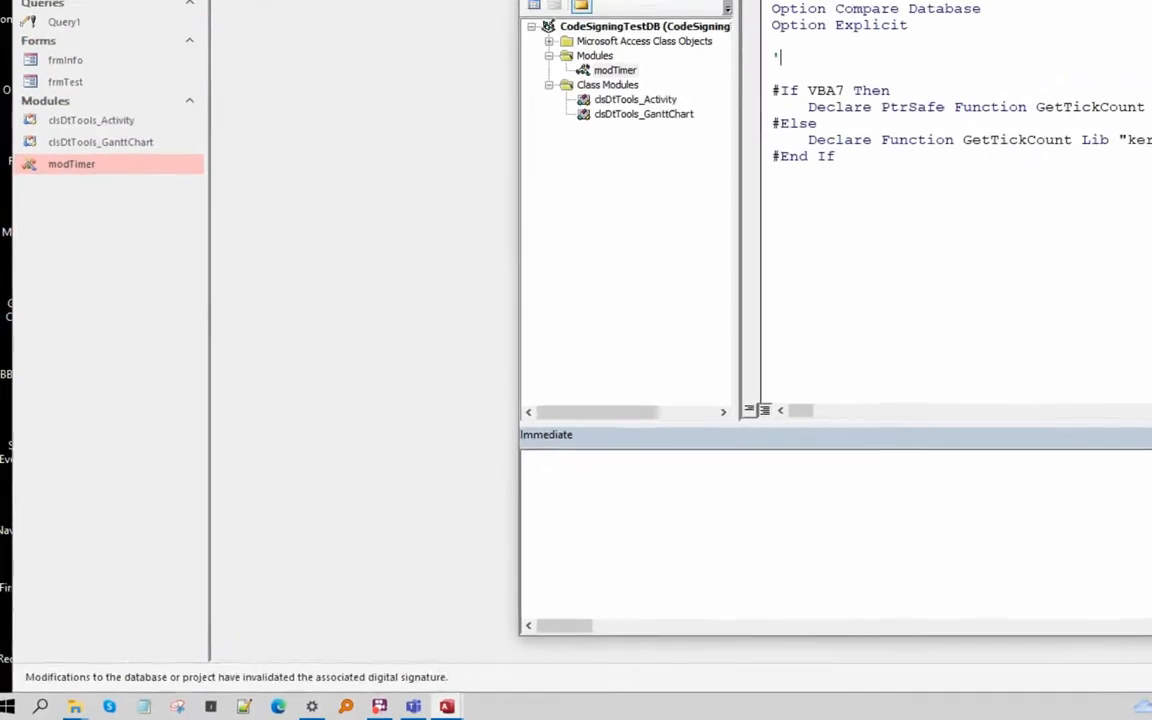
# Step: Close the Visual Basic editor and run the timing test once with the modified code
pyautogui.click(962, 60)
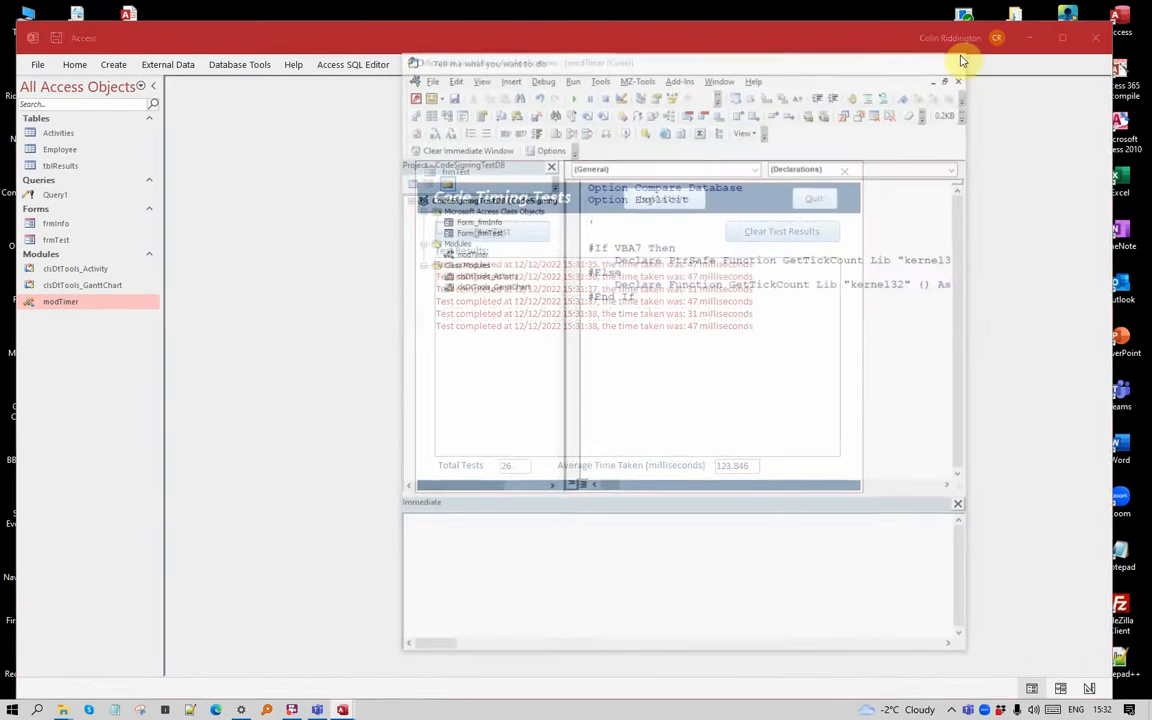
pyautogui.click(470, 232)
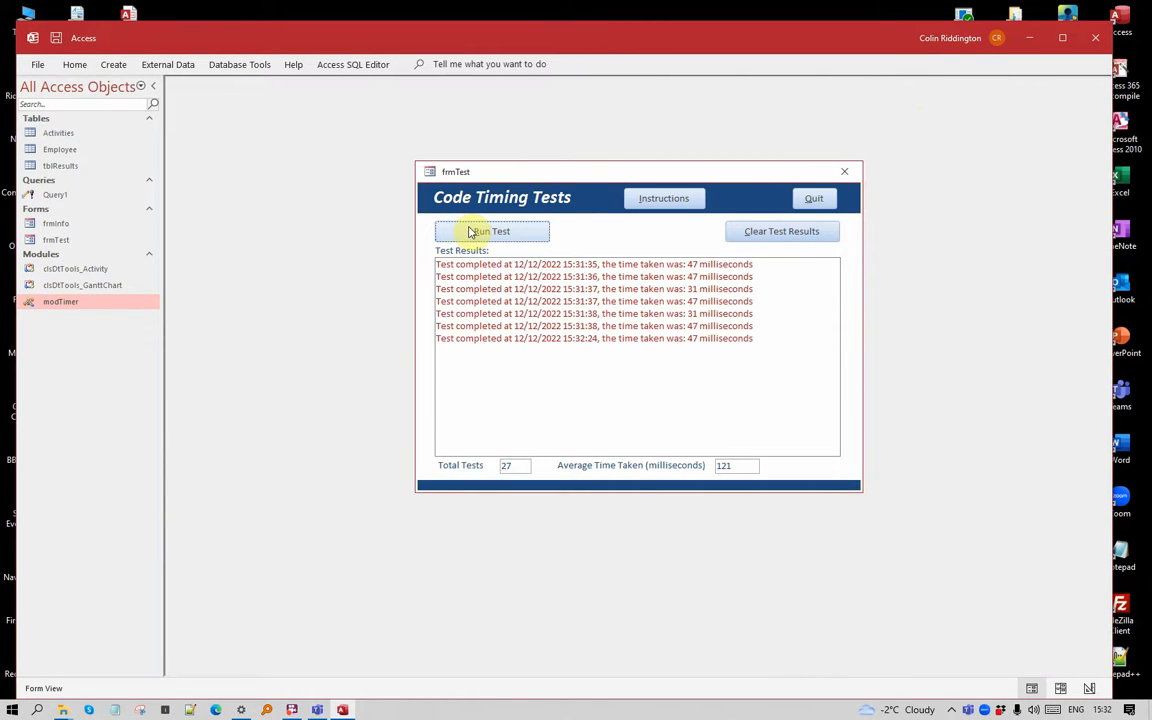
# Step: Rerun the timing test before and after reopening the desktop copy of the database
pyautogui.click(472, 234)
pyautogui.click(474, 237)
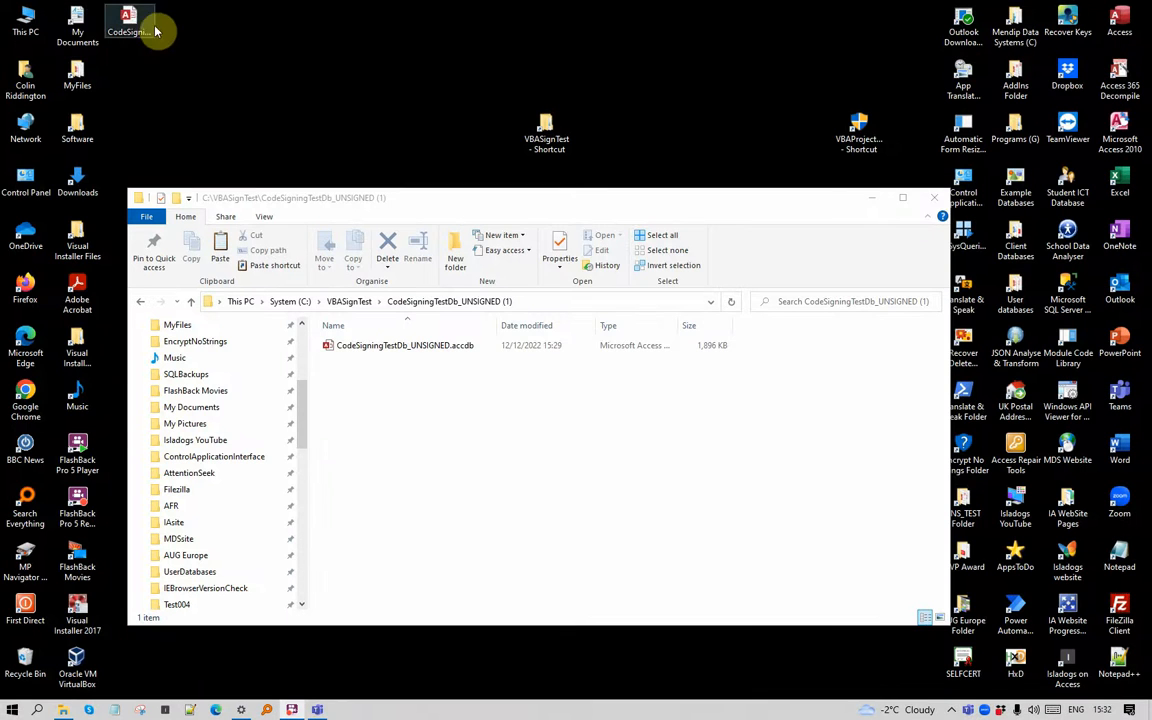
pyautogui.click(138, 20)
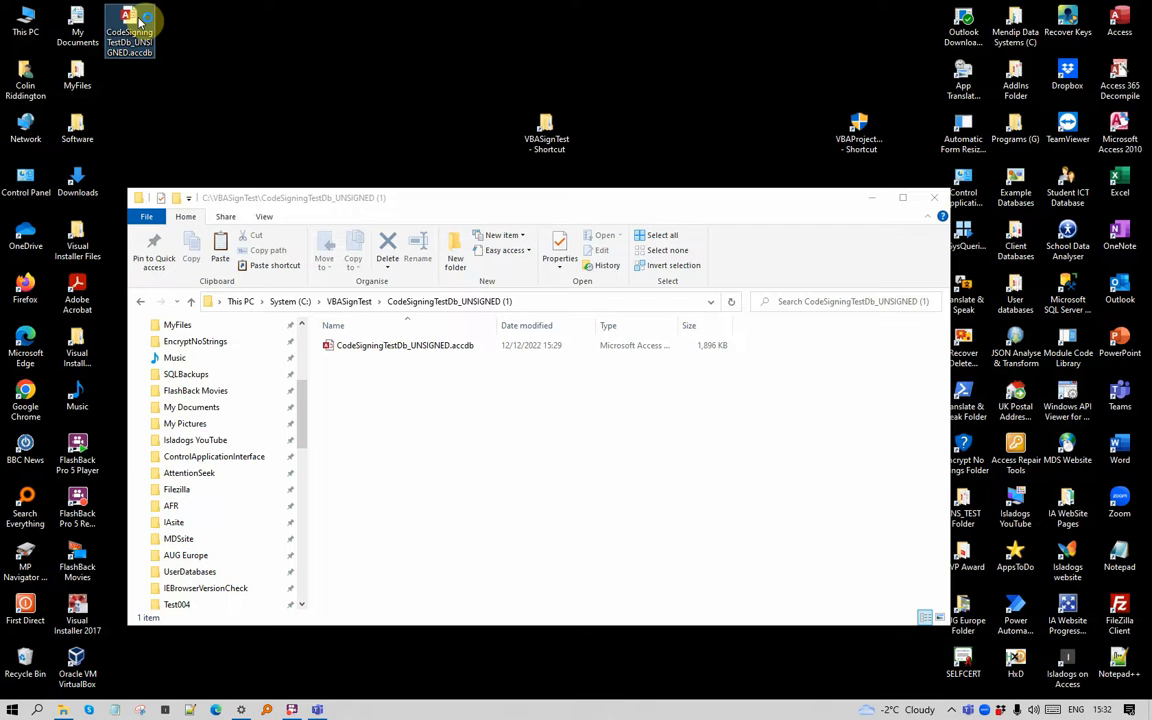
pyautogui.doubleClick(130, 25)
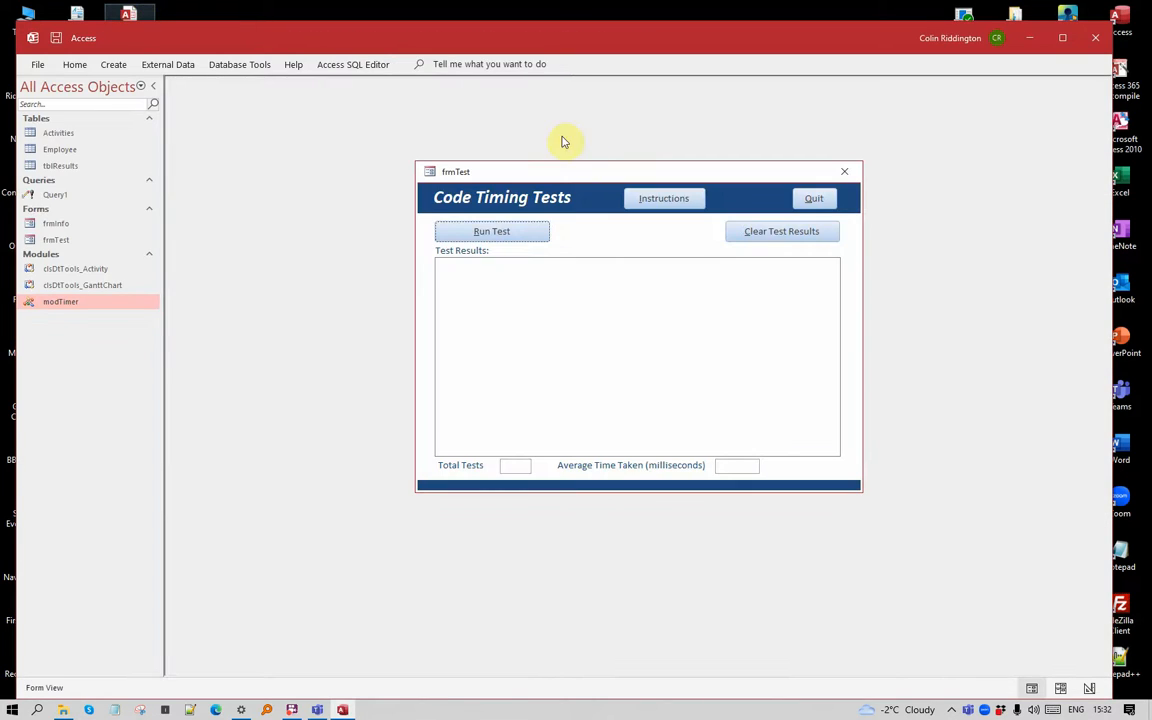
pyautogui.click(515, 243)
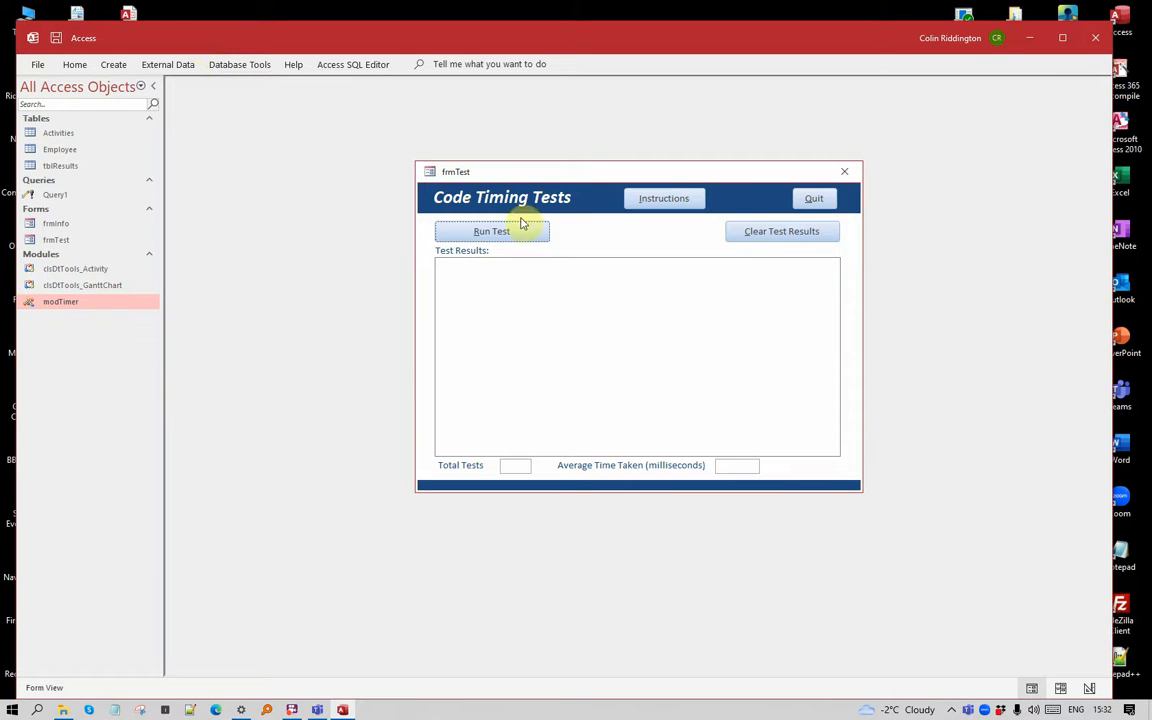
# Step: Digitally sign the database's VBA project with the Mendip Data Systems certificate and close the Visual Basic editor
pyautogui.click(232, 66)
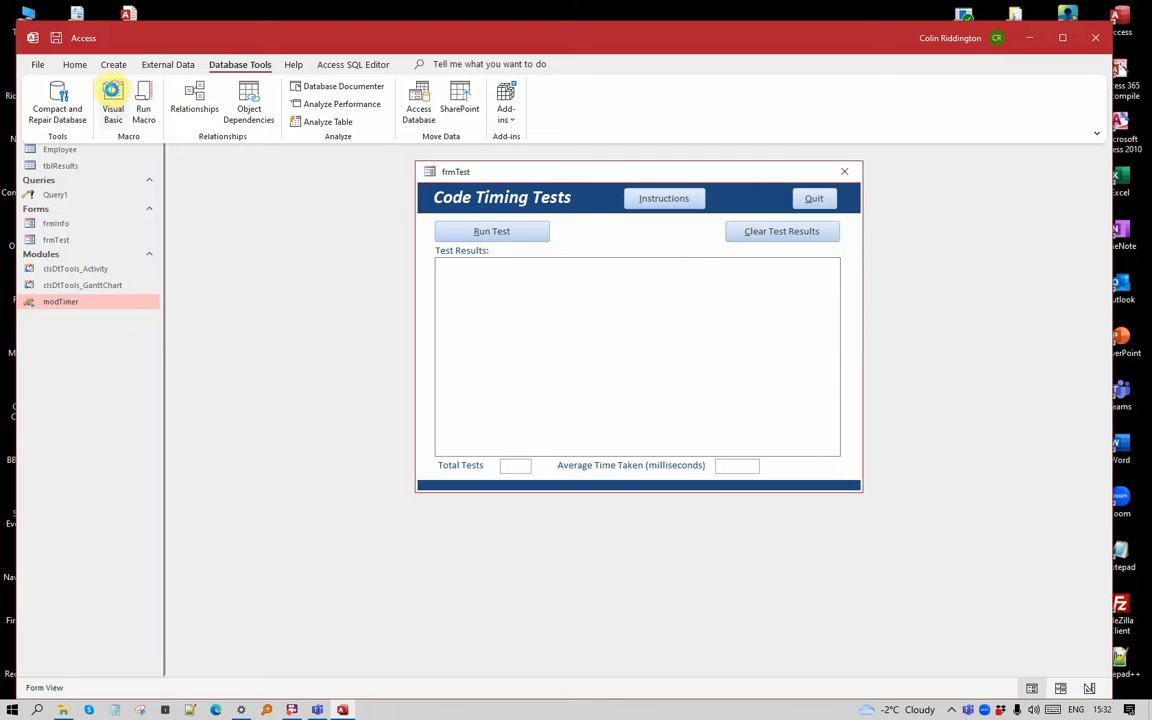
pyautogui.click(112, 92)
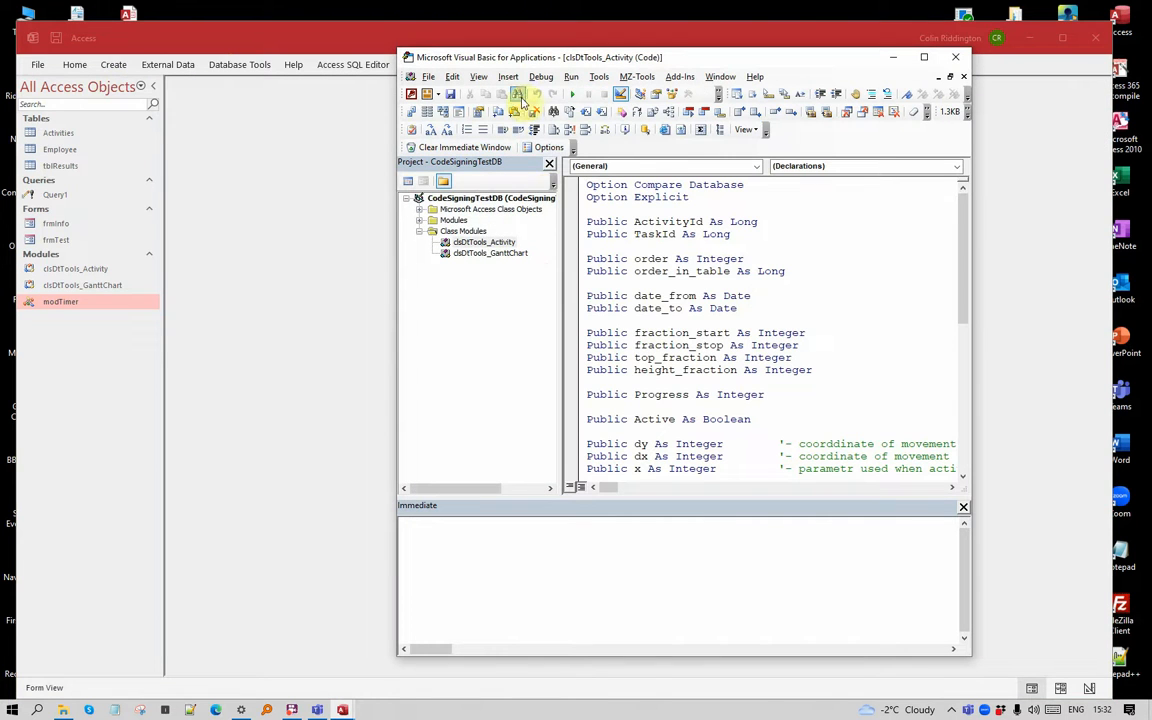
pyautogui.click(598, 78)
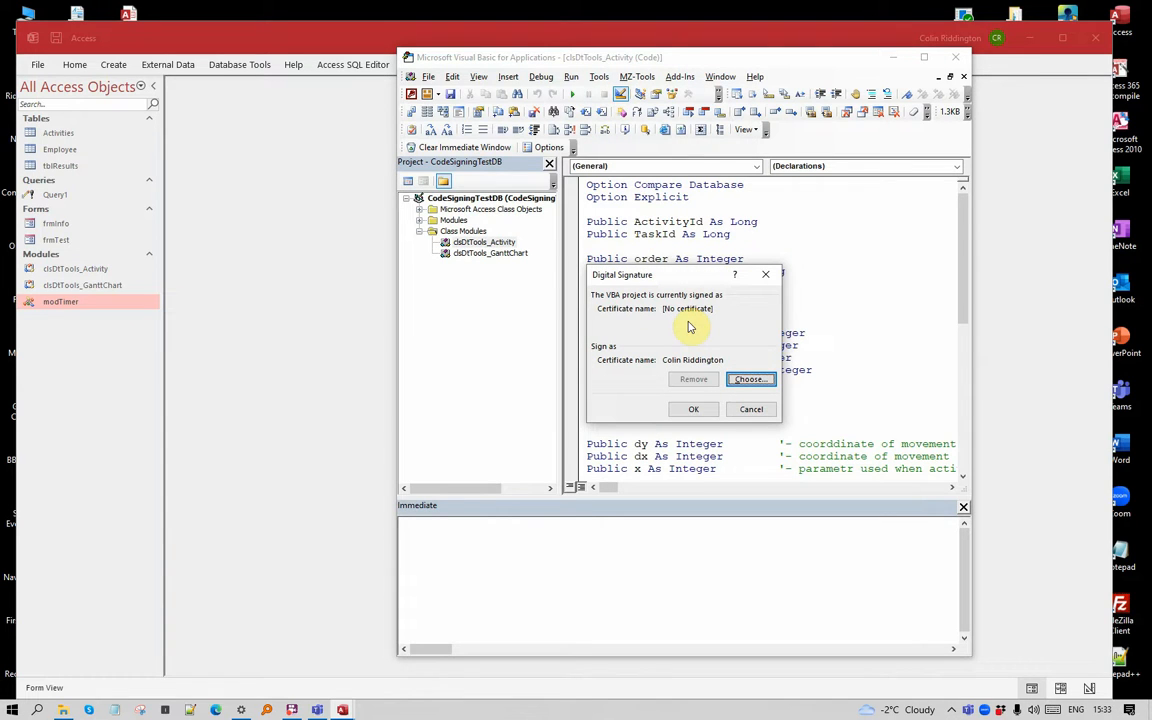
pyautogui.click(758, 381)
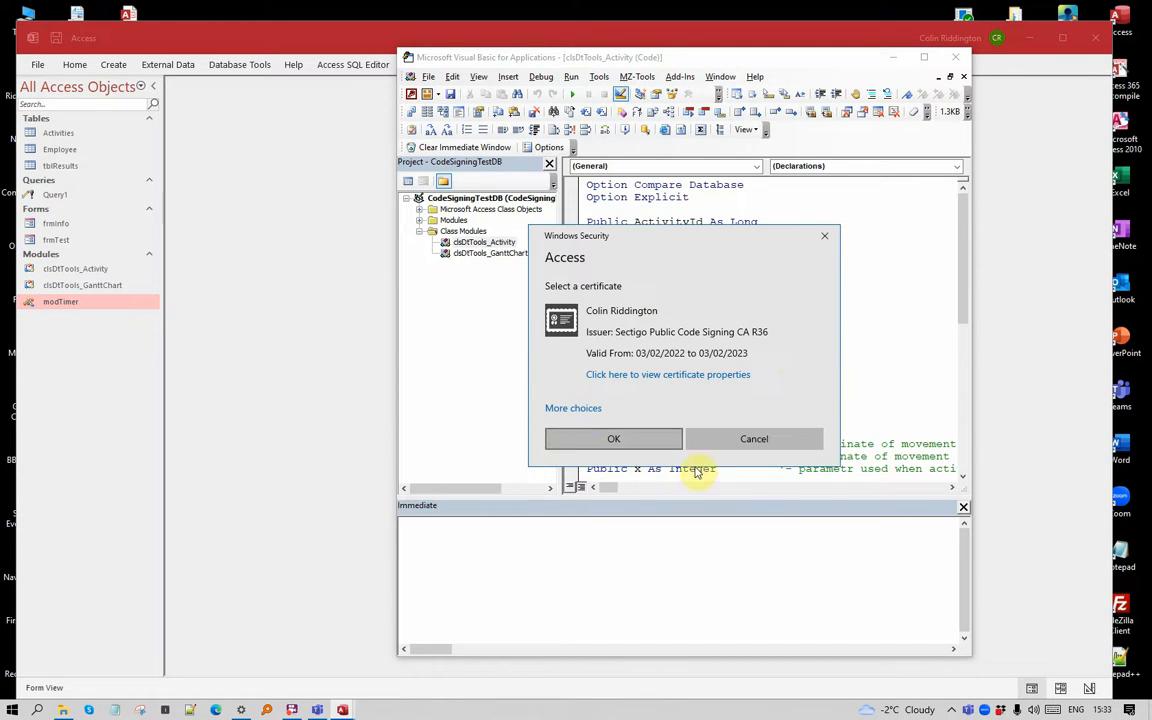
pyautogui.click(646, 437)
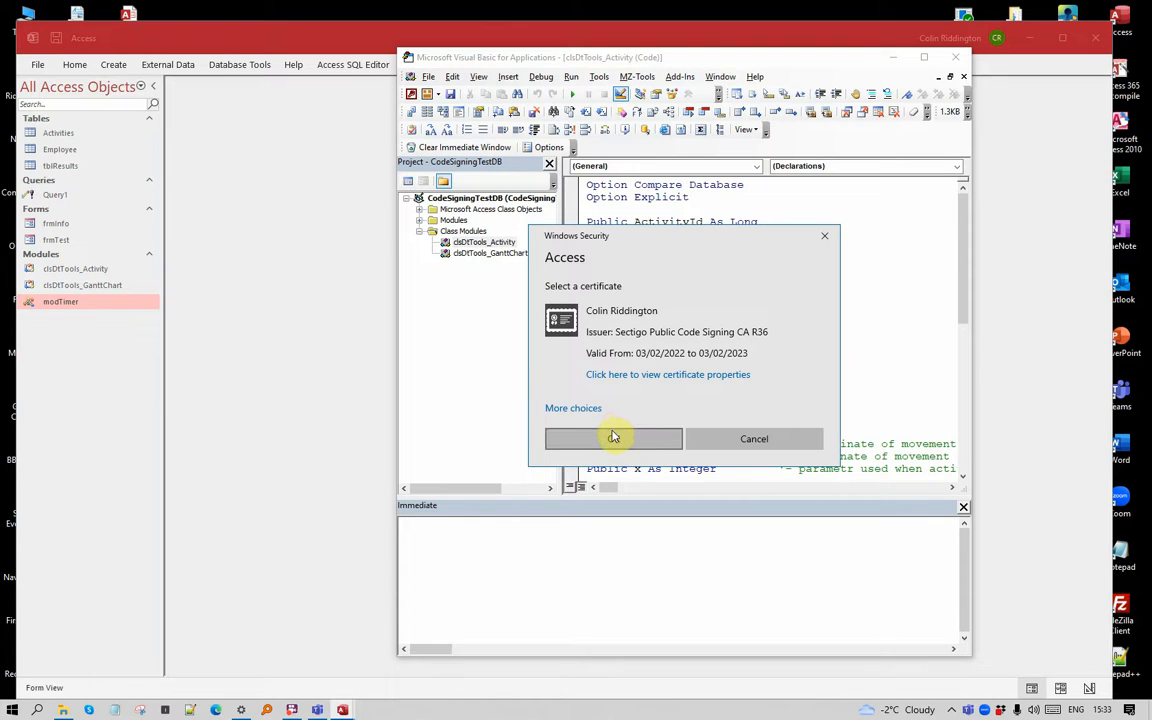
pyautogui.click(612, 436)
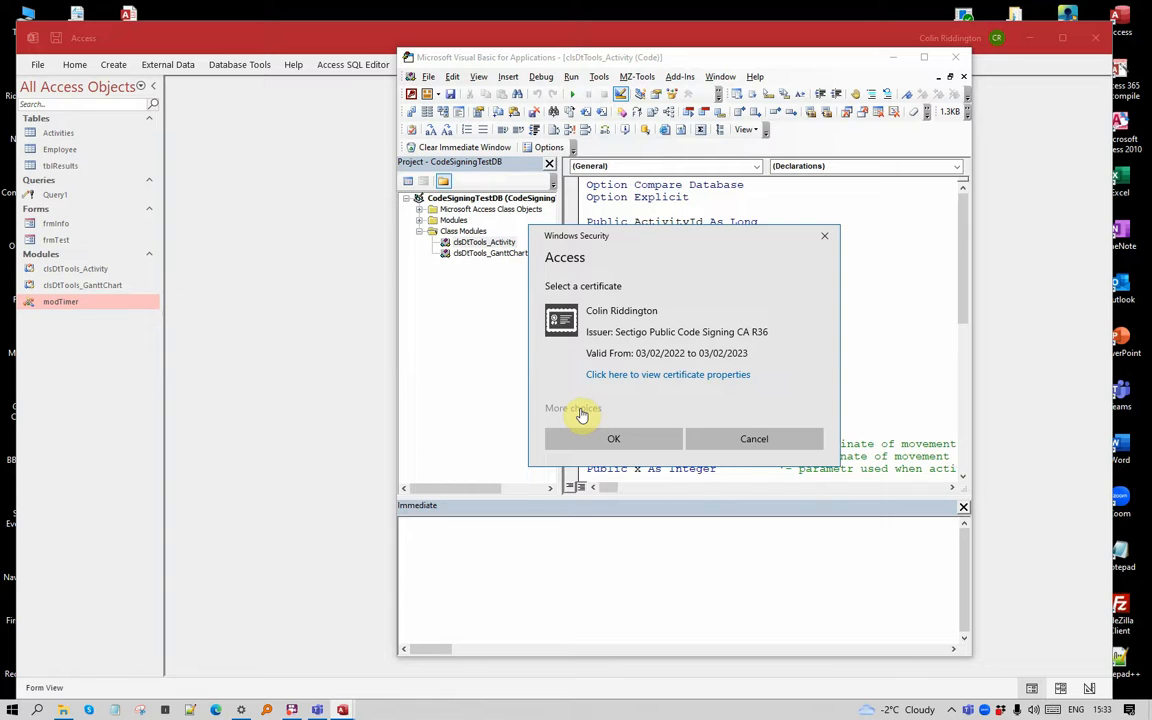
pyautogui.click(575, 409)
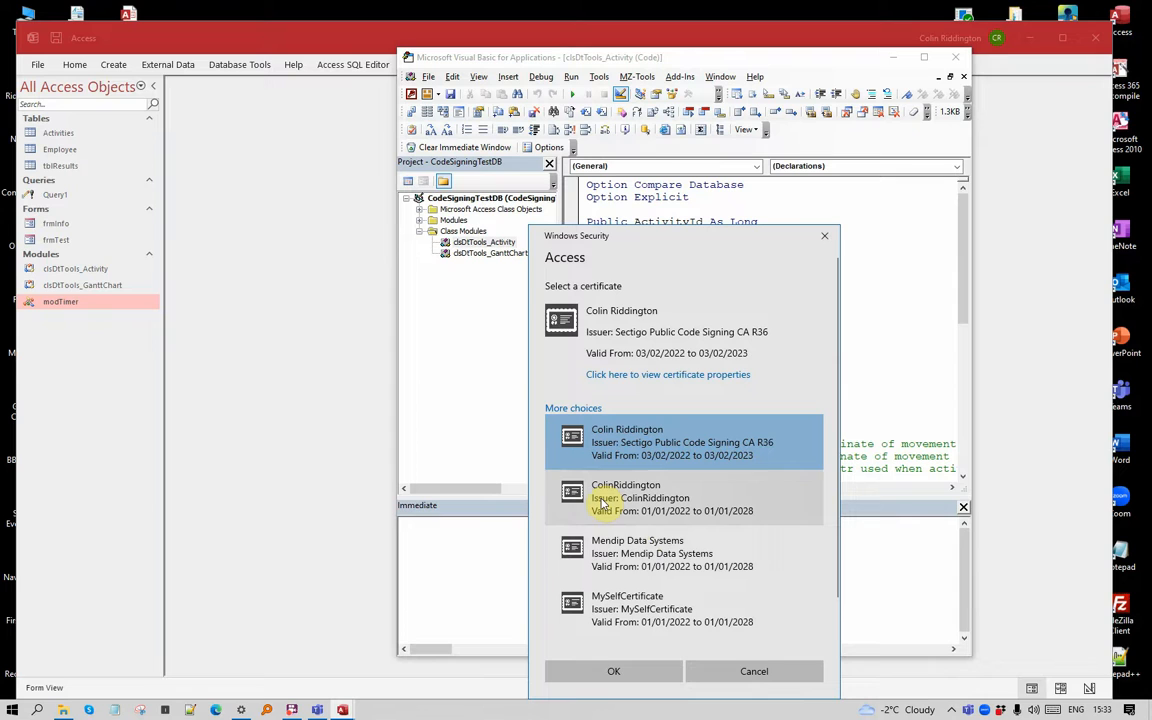
pyautogui.click(641, 566)
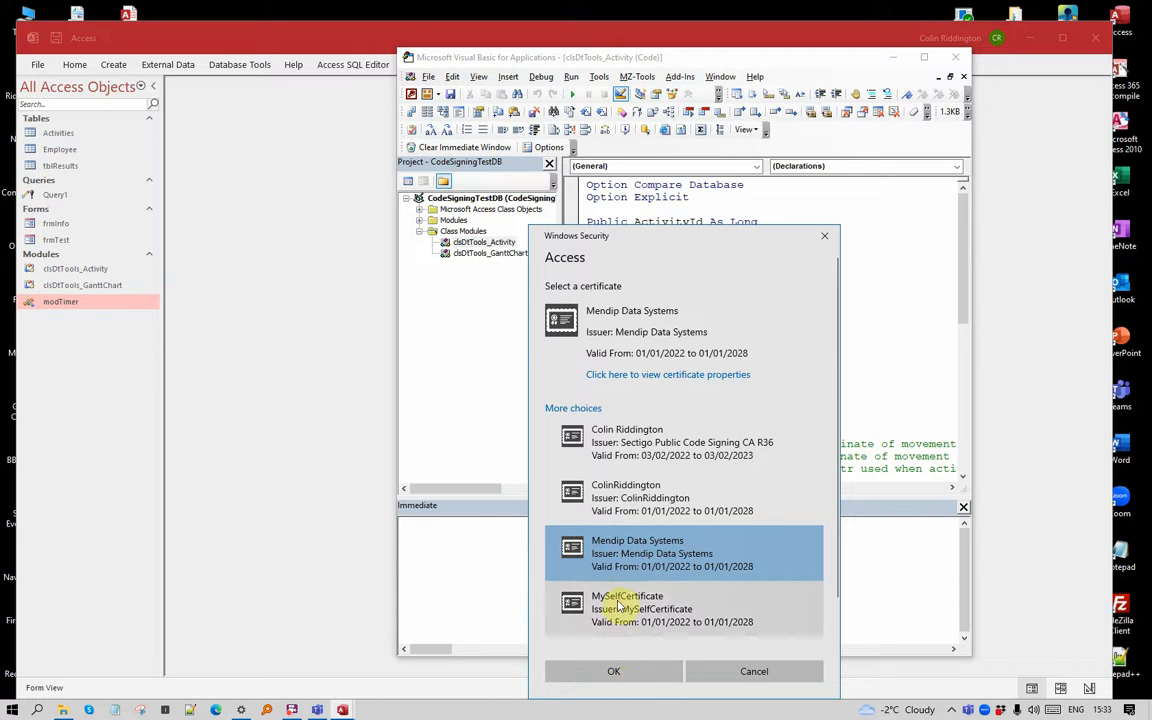
pyautogui.click(614, 671)
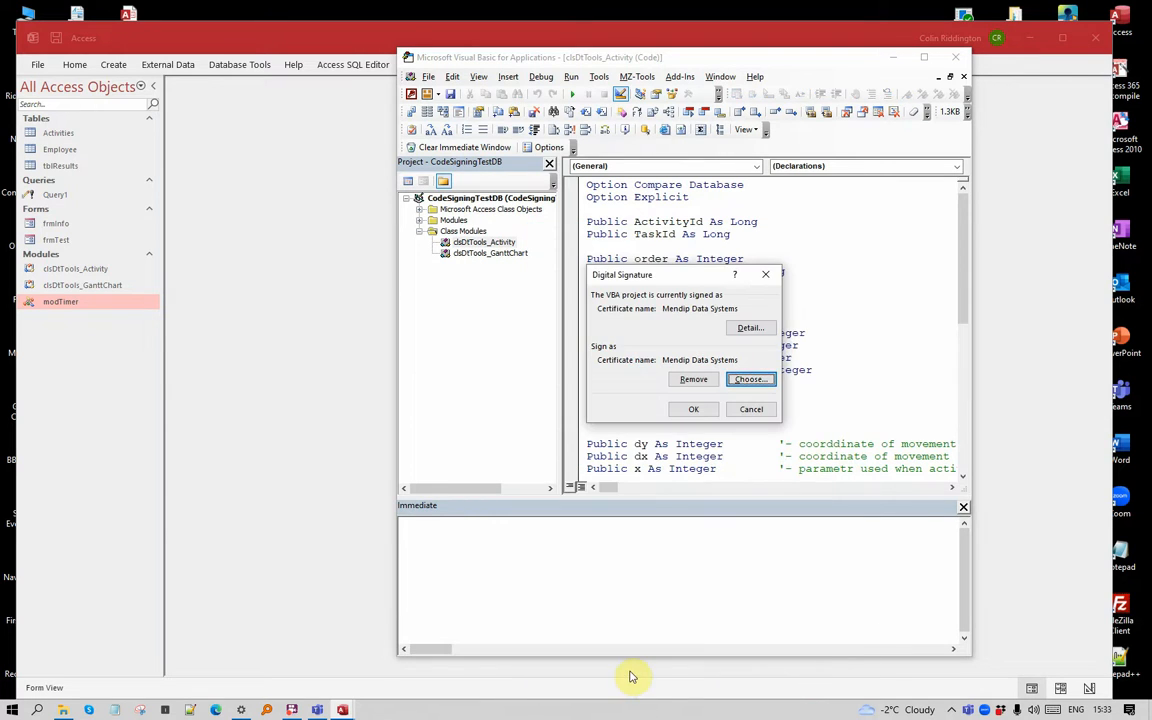
pyautogui.click(692, 412)
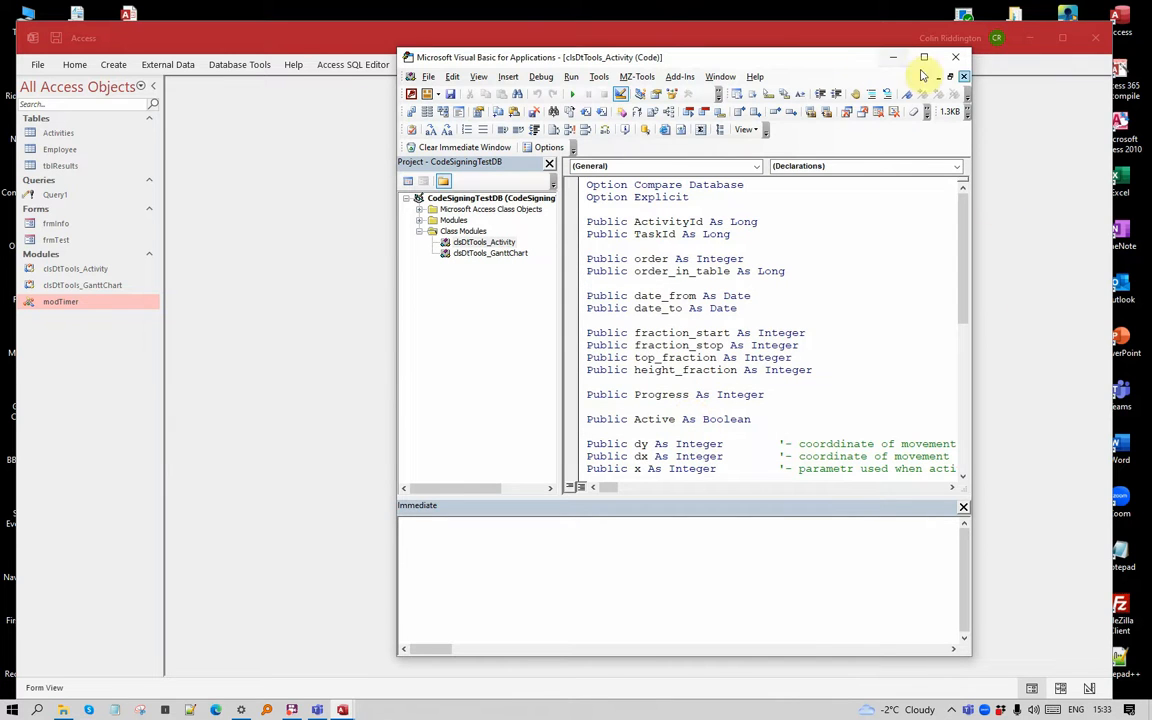
pyautogui.click(957, 58)
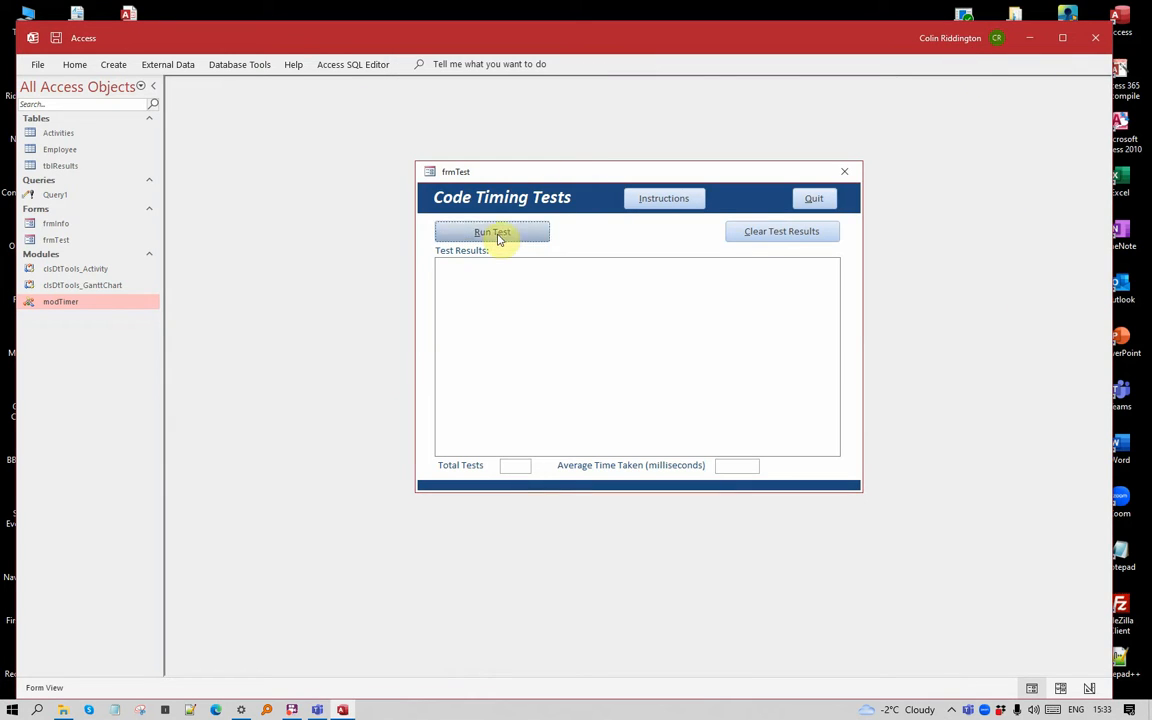
# Step: Quit the database and reopen it after moving its file to a clear area of the desktop
pyautogui.click(815, 200)
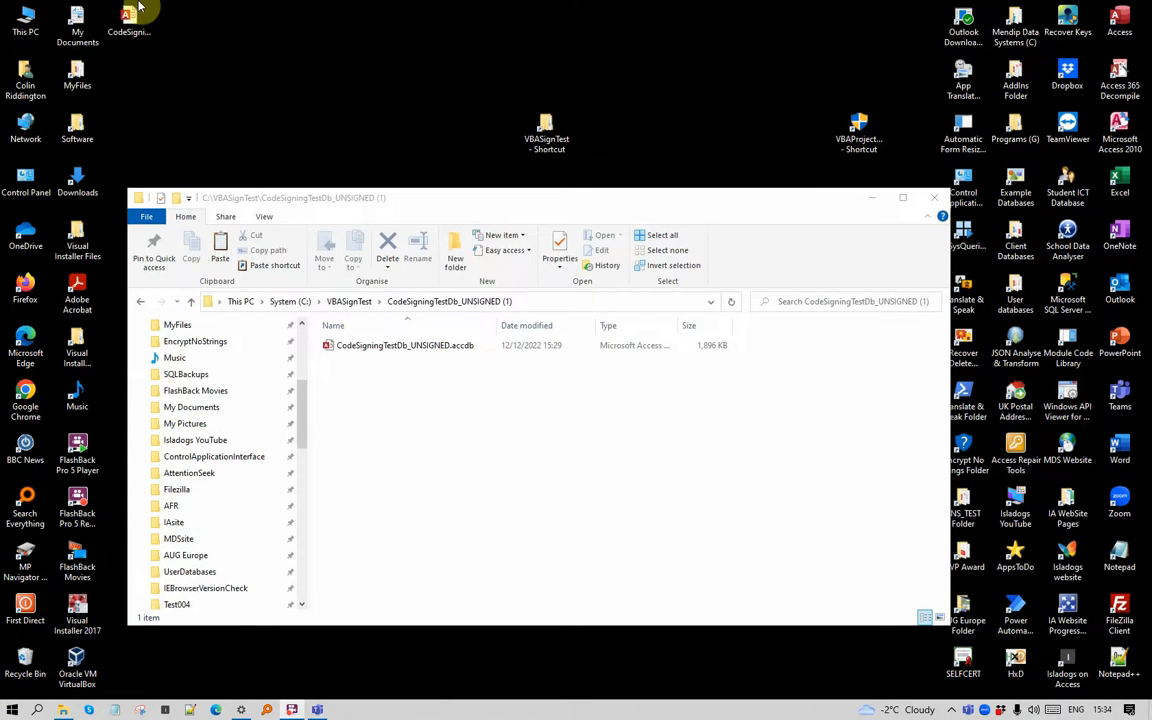
pyautogui.moveTo(131, 18); pyautogui.dragTo(378, 80)
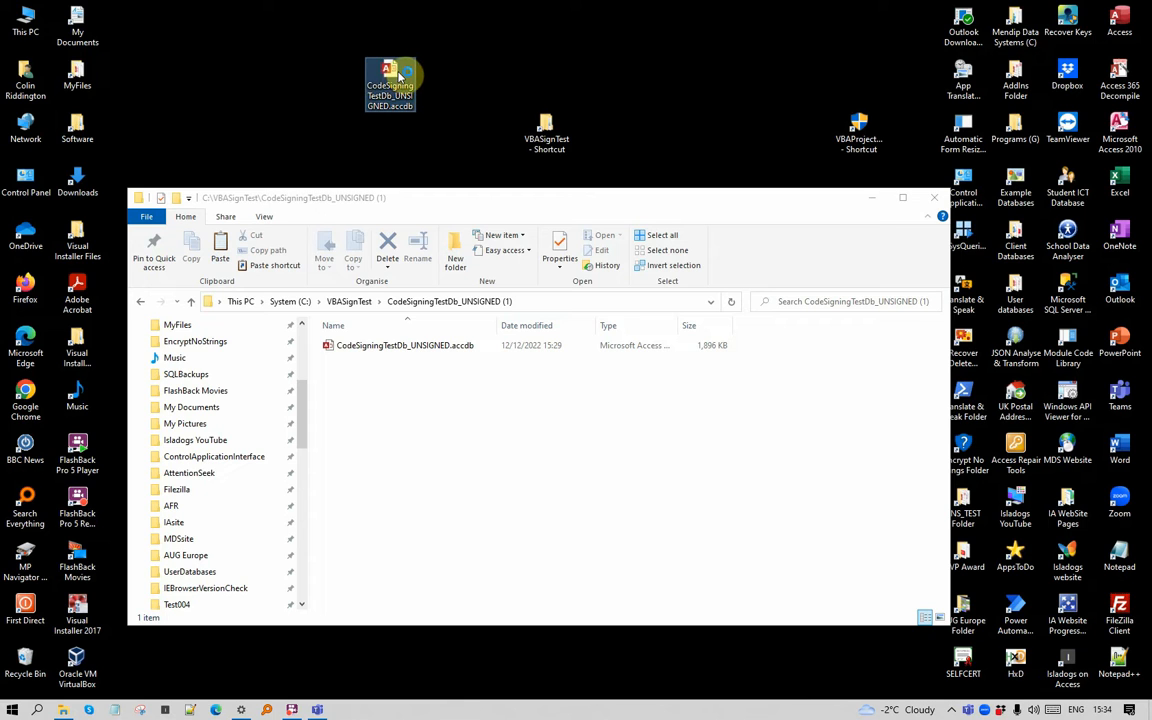
pyautogui.doubleClick(397, 73)
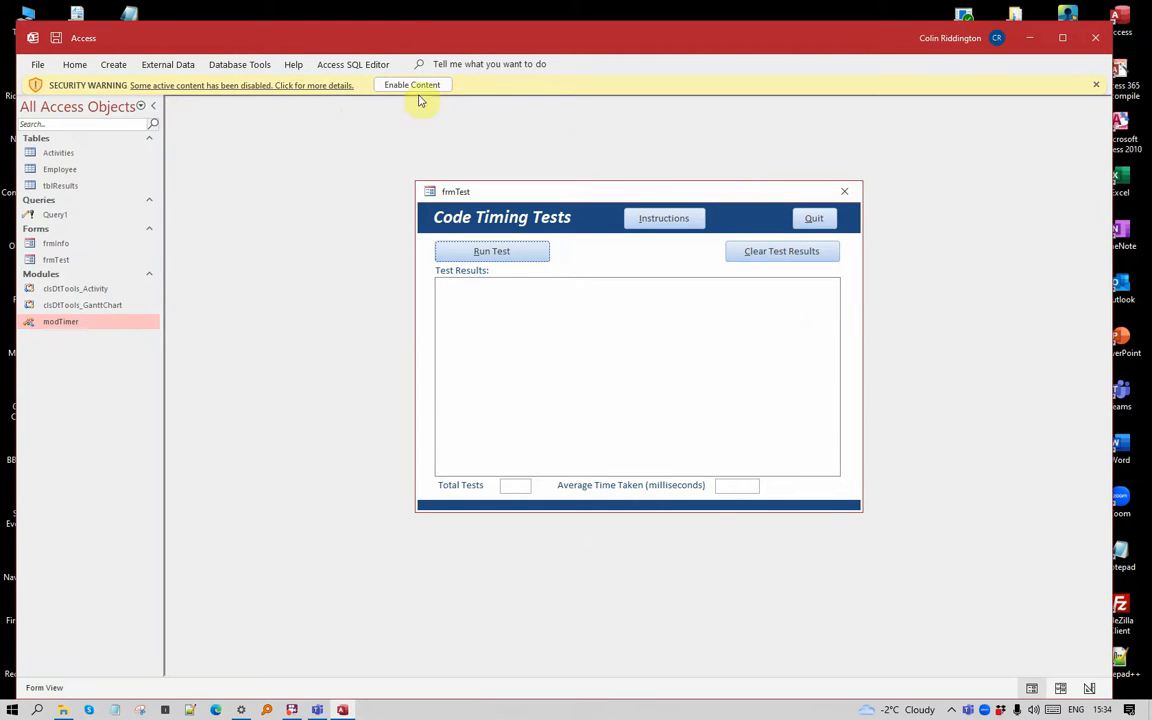
# Step: Use the advanced content-enabling options of the security warning to trust all documents from this publisher
pyautogui.click(315, 88)
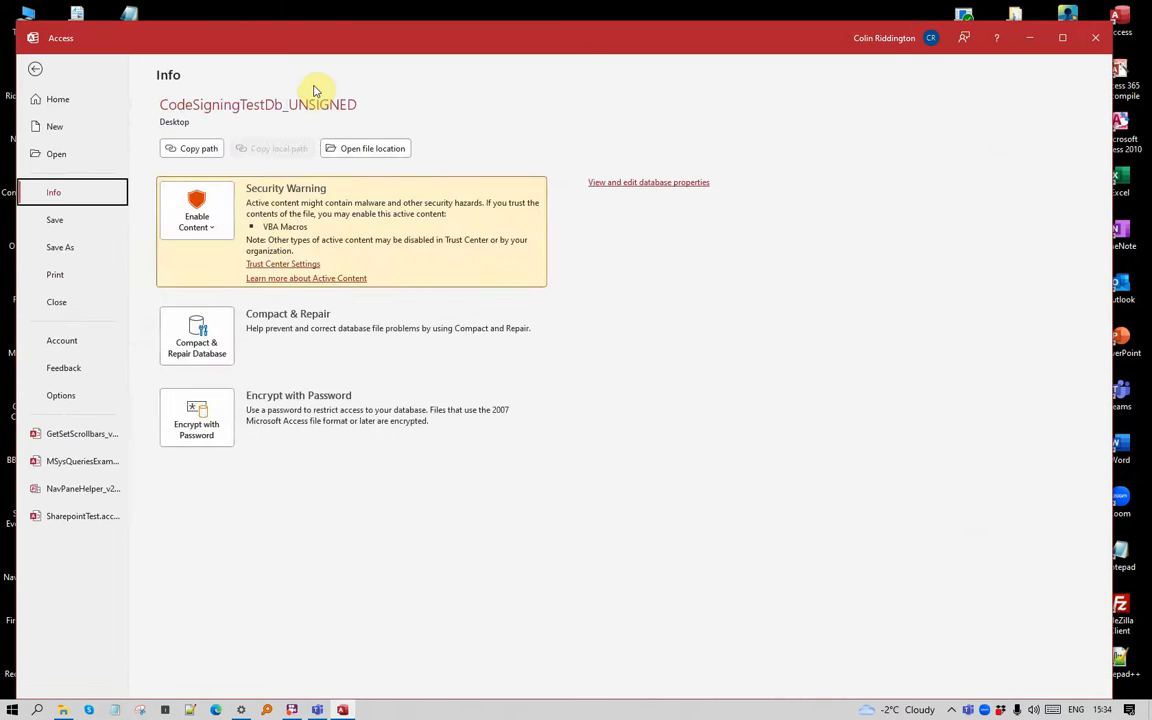
pyautogui.click(198, 222)
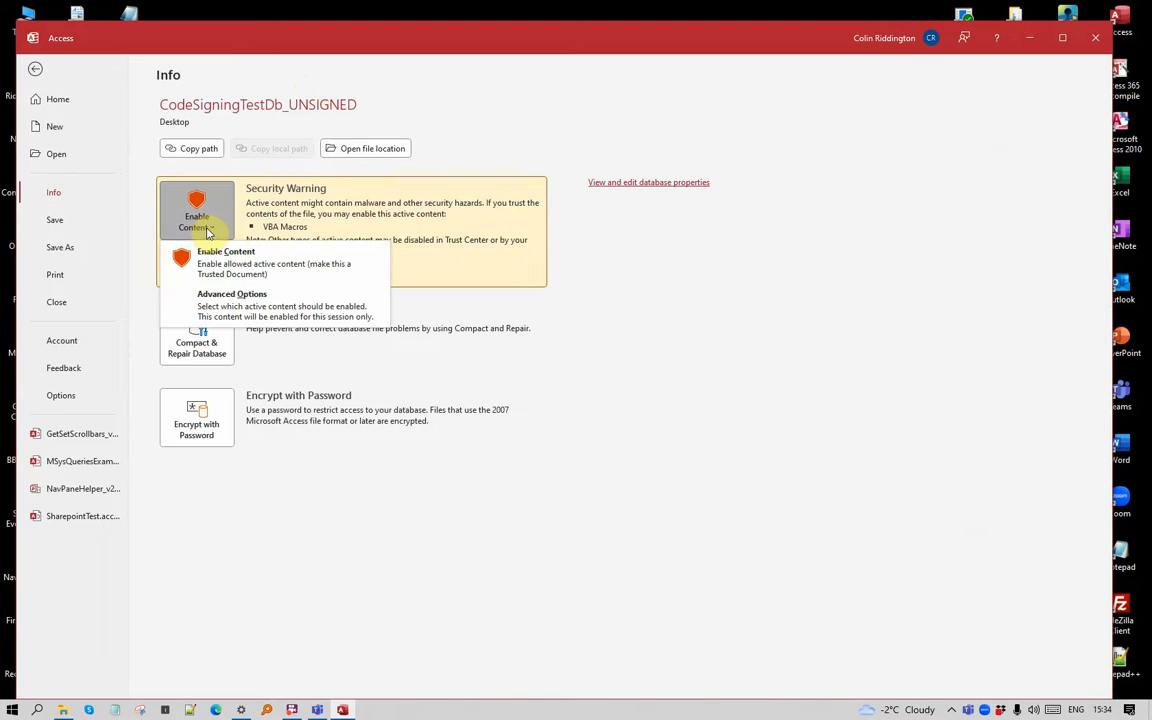
pyautogui.click(232, 318)
pyautogui.scroll(-1, 490, 440)
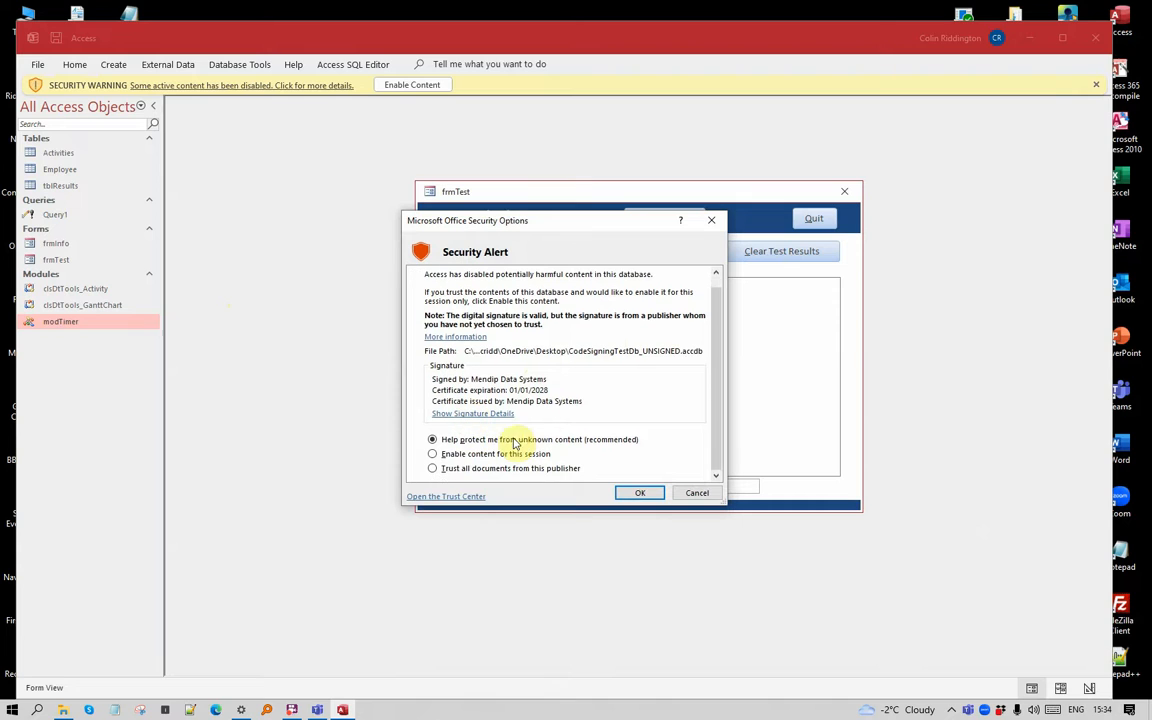
pyautogui.click(432, 469)
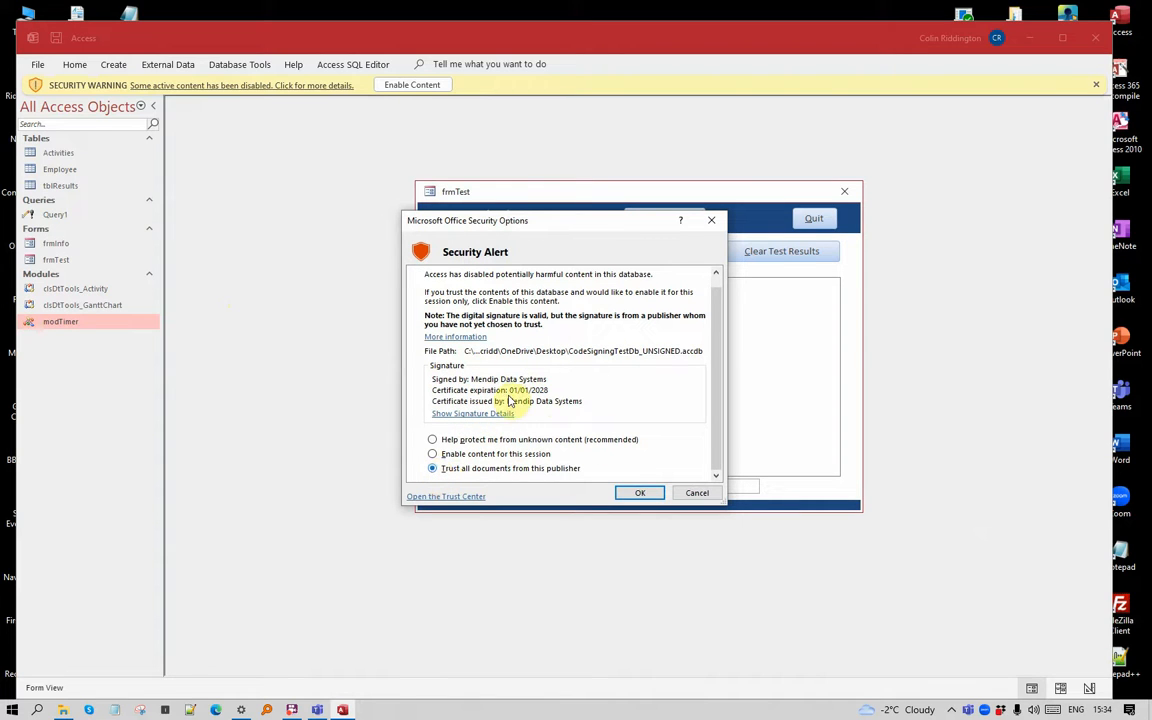
pyautogui.click(640, 493)
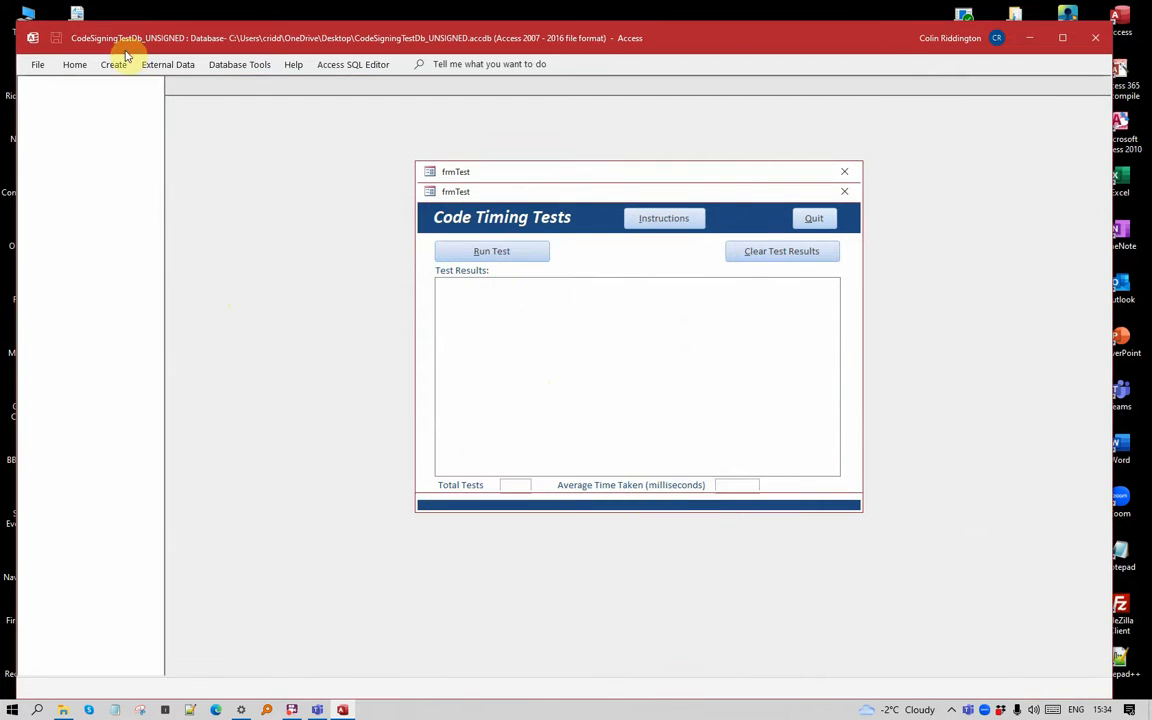
# Step: Examine the Trusted Publishers list in the Trust Center settings and close the Access options
pyautogui.click(38, 68)
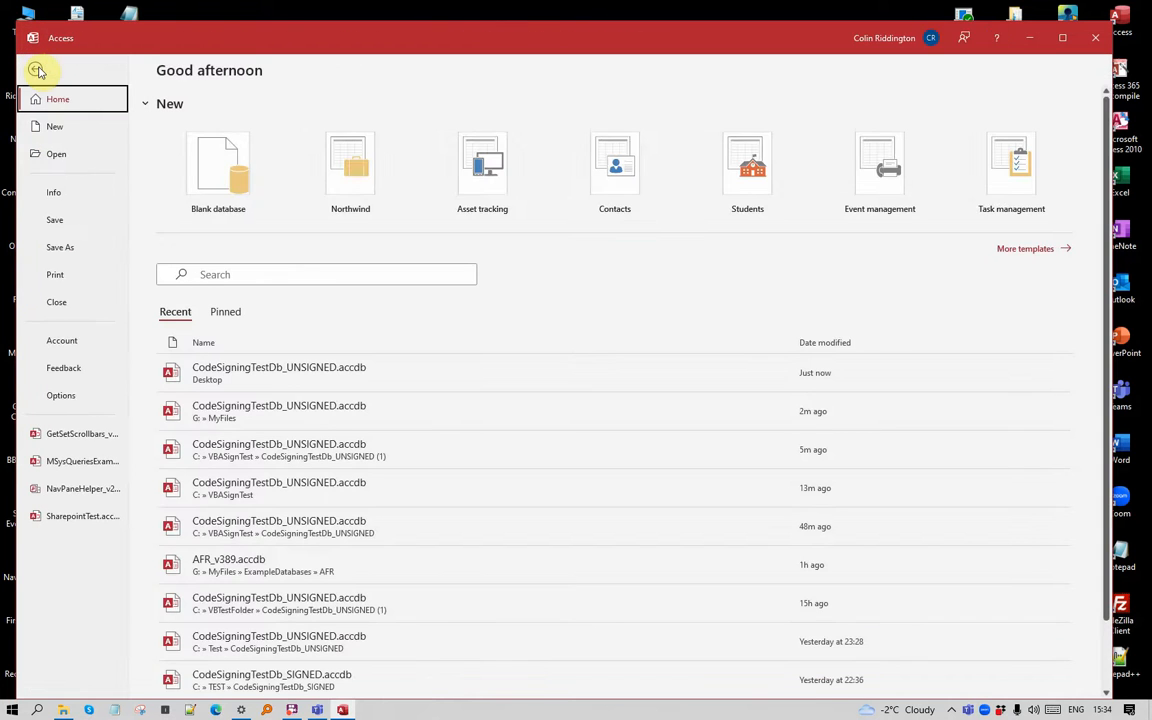
pyautogui.click(60, 397)
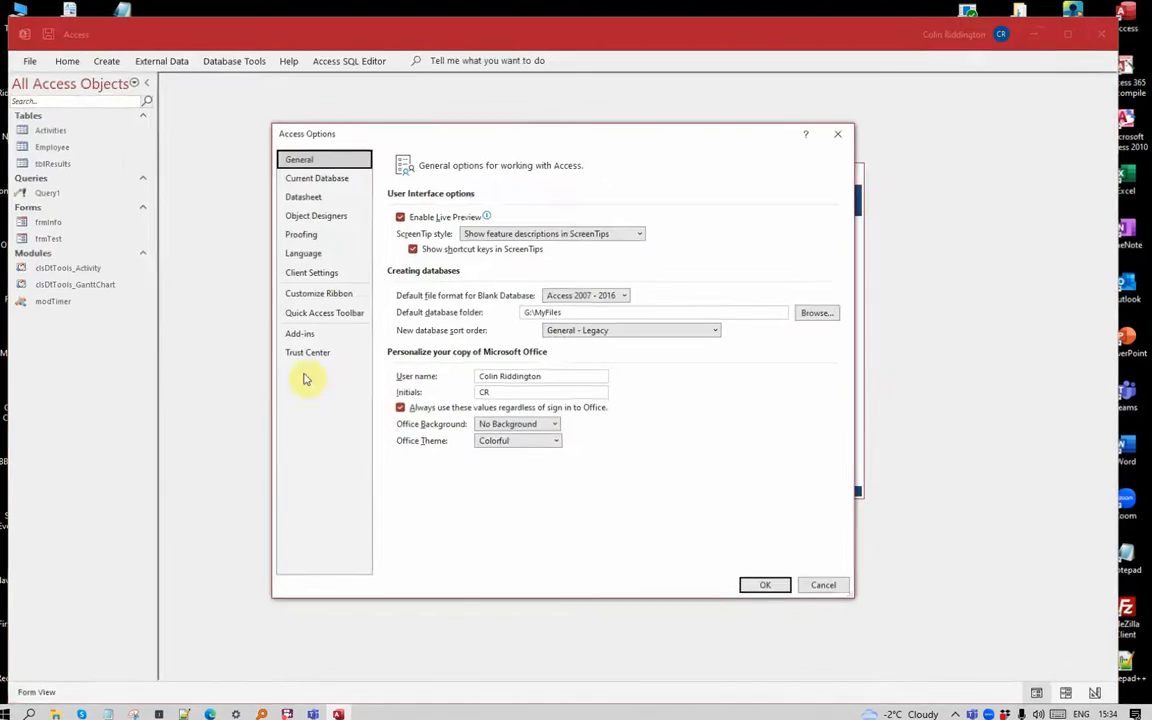
pyautogui.click(305, 351)
pyautogui.click(790, 289)
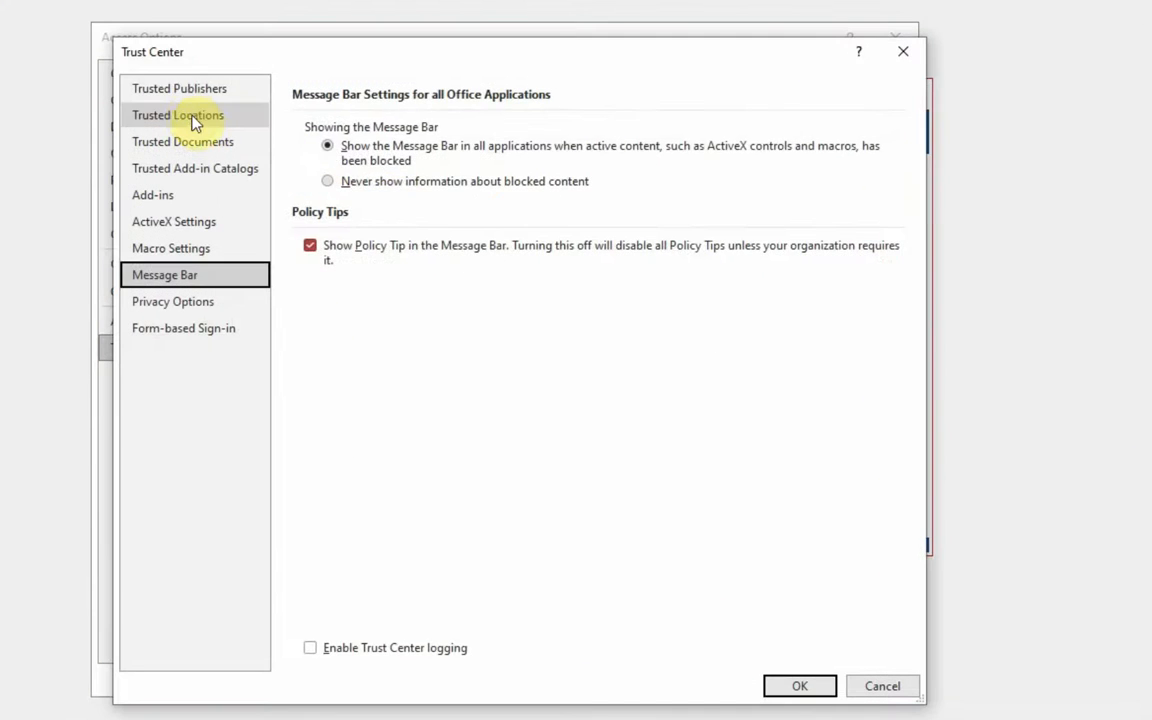
pyautogui.click(156, 88)
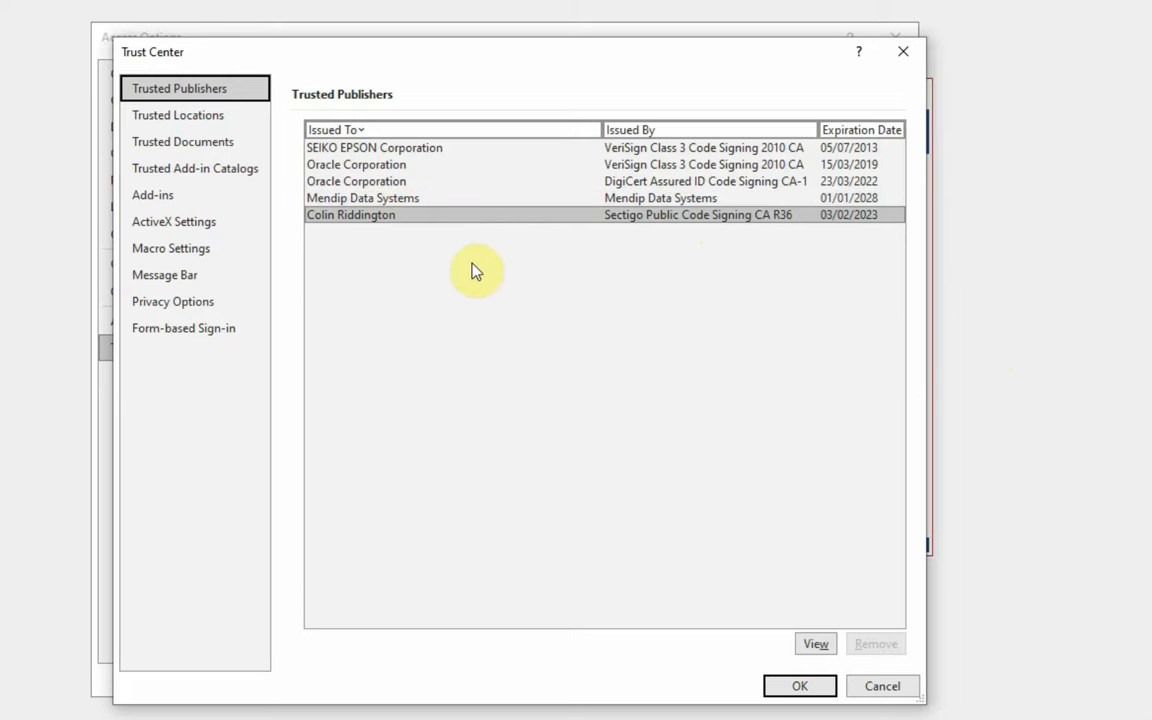
pyautogui.click(804, 688)
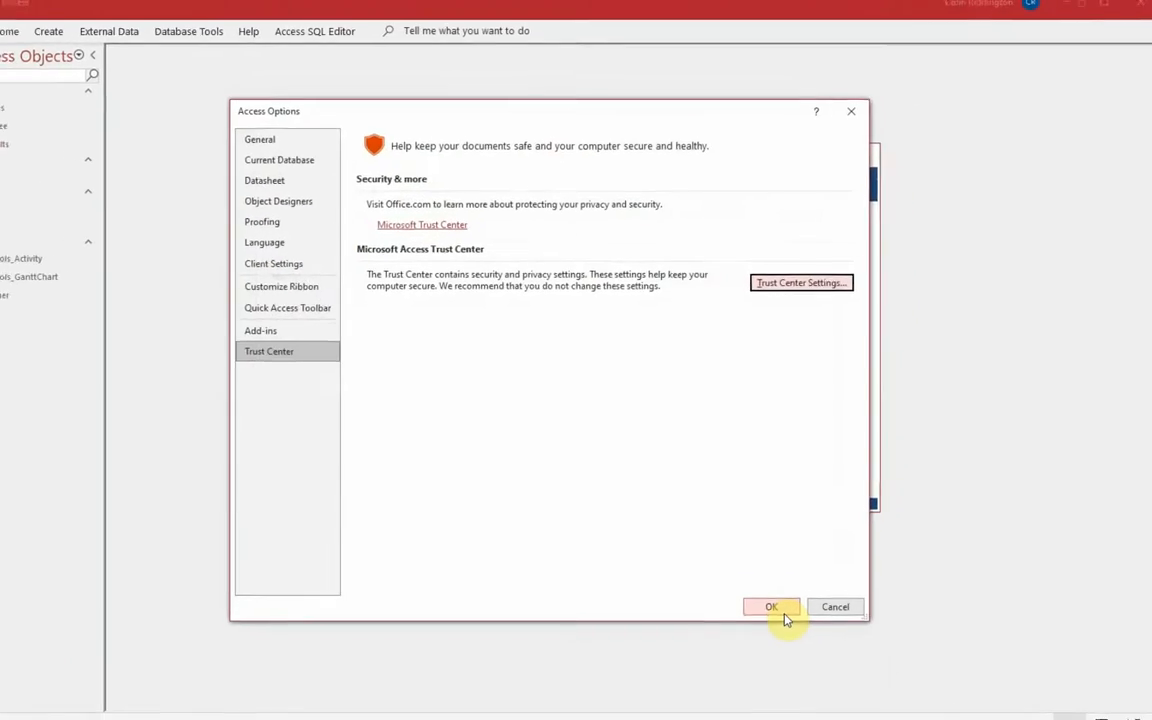
pyautogui.click(766, 583)
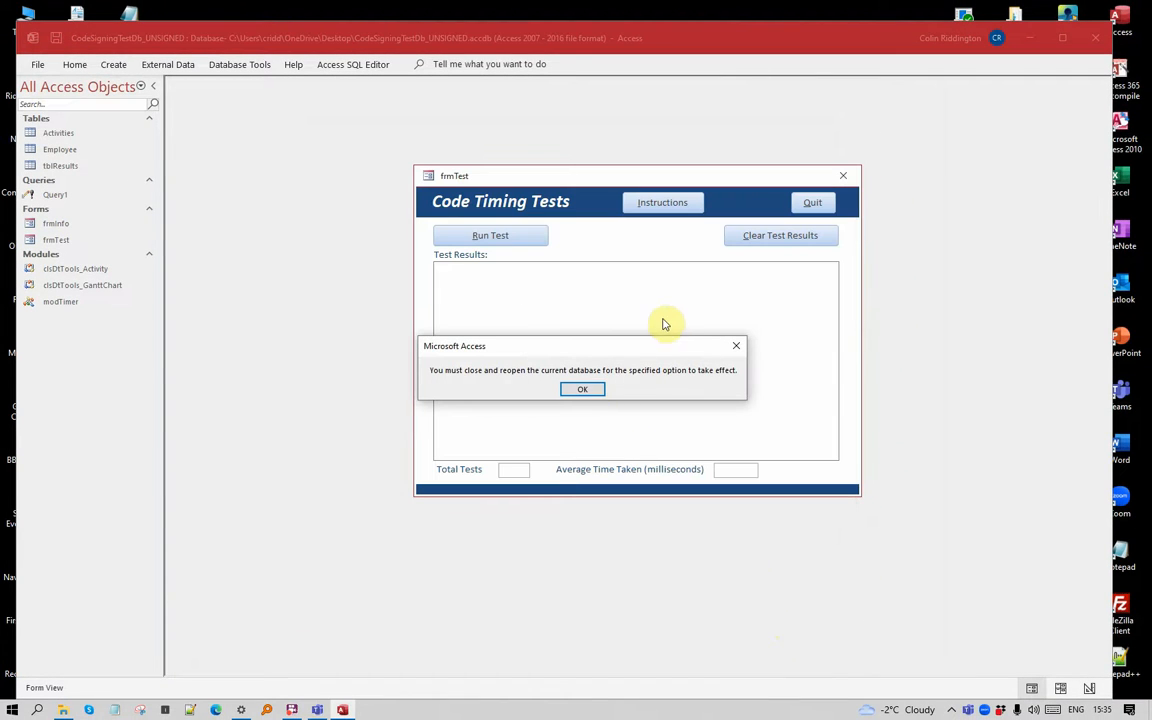
pyautogui.click(594, 389)
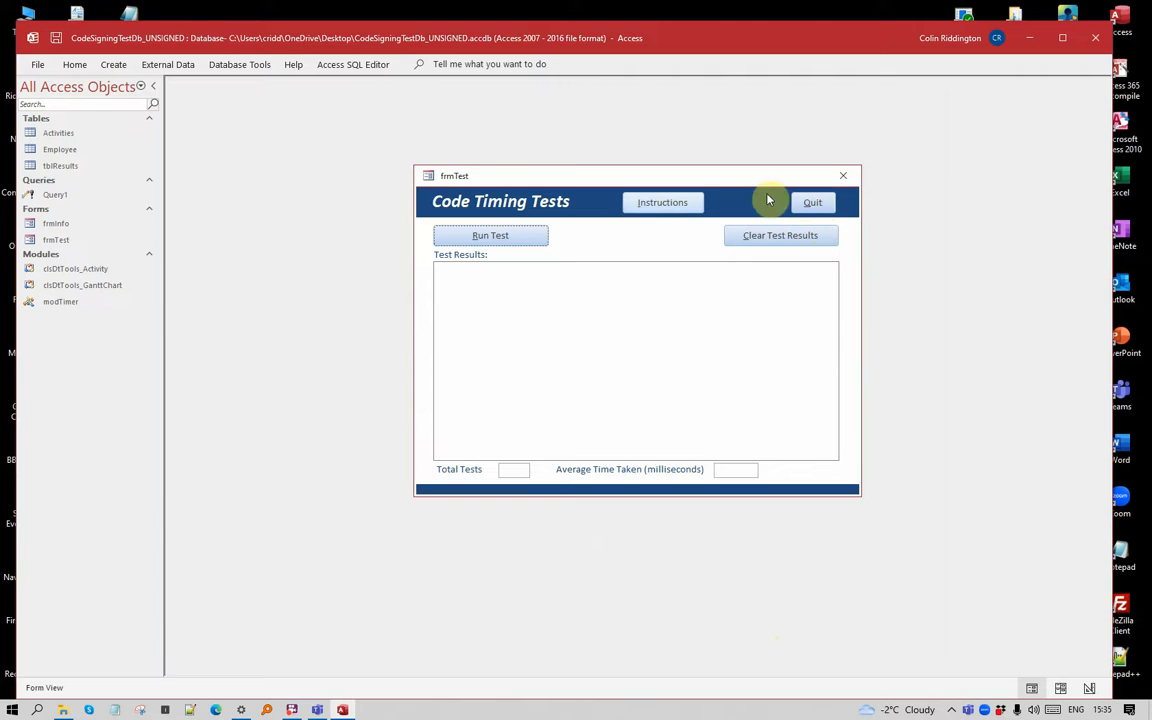
# Step: In Query1's design, set the TimeTaken field to update to 100 with the criteria 45
pyautogui.rightClick(53, 197)
pyautogui.click(100, 226)
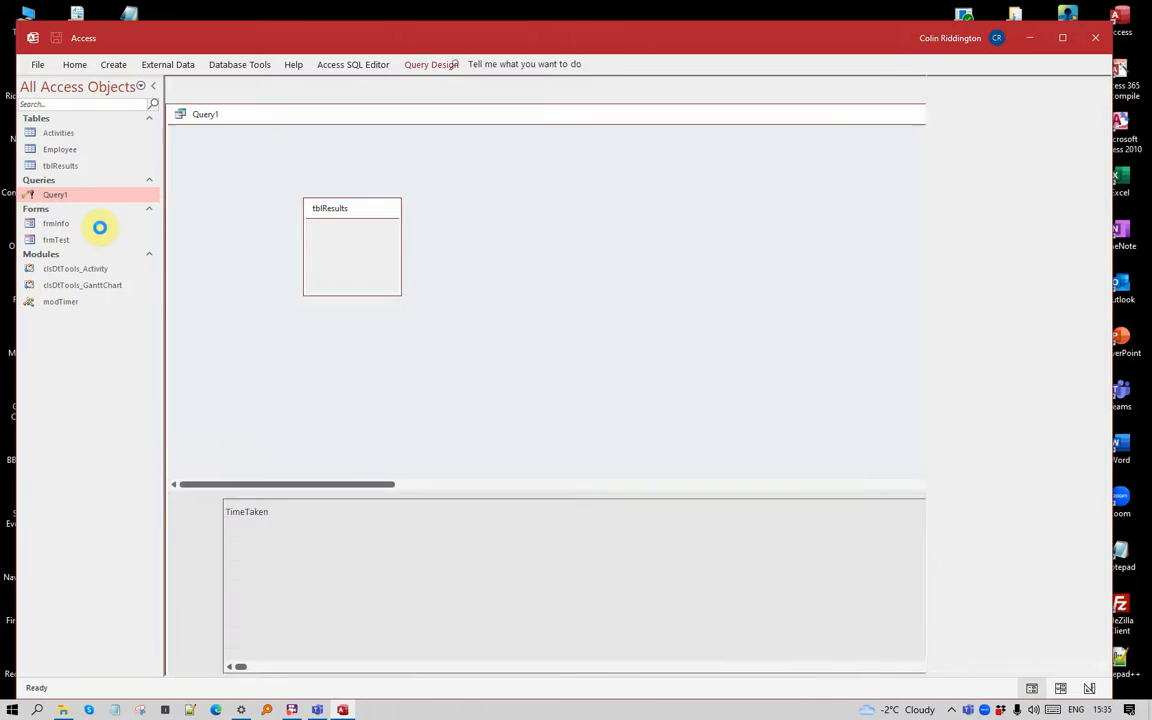
pyautogui.click(245, 541)
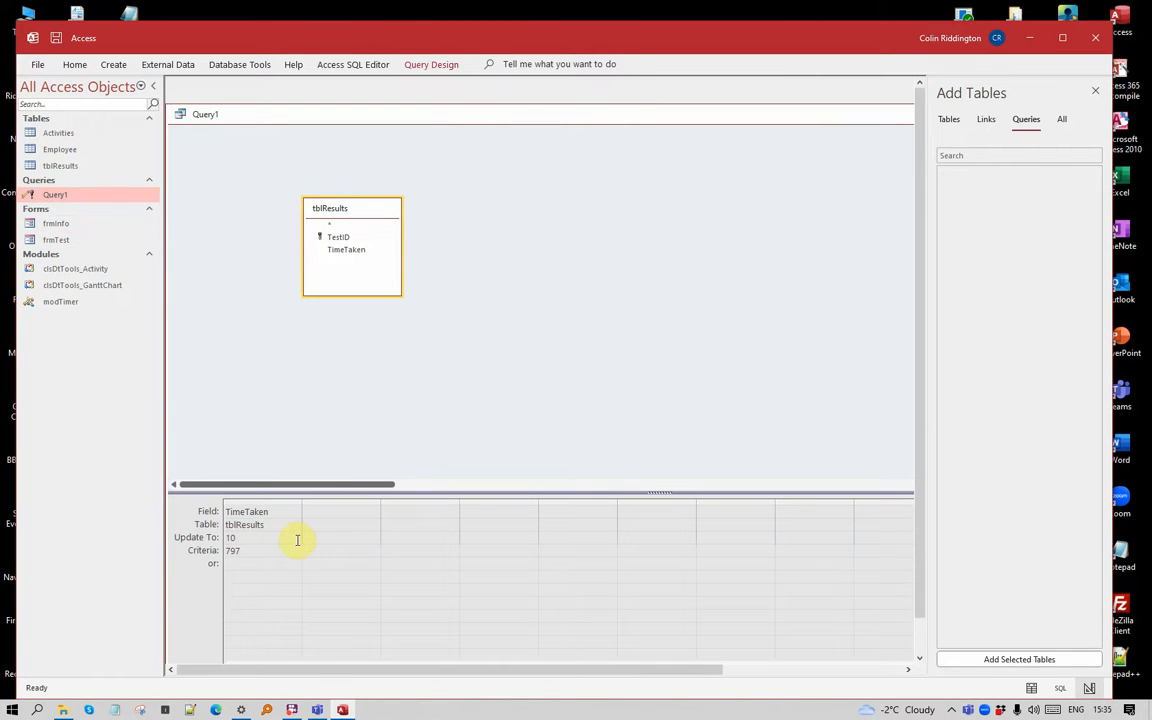
pyautogui.moveTo(251, 558); pyautogui.dragTo(187, 549)
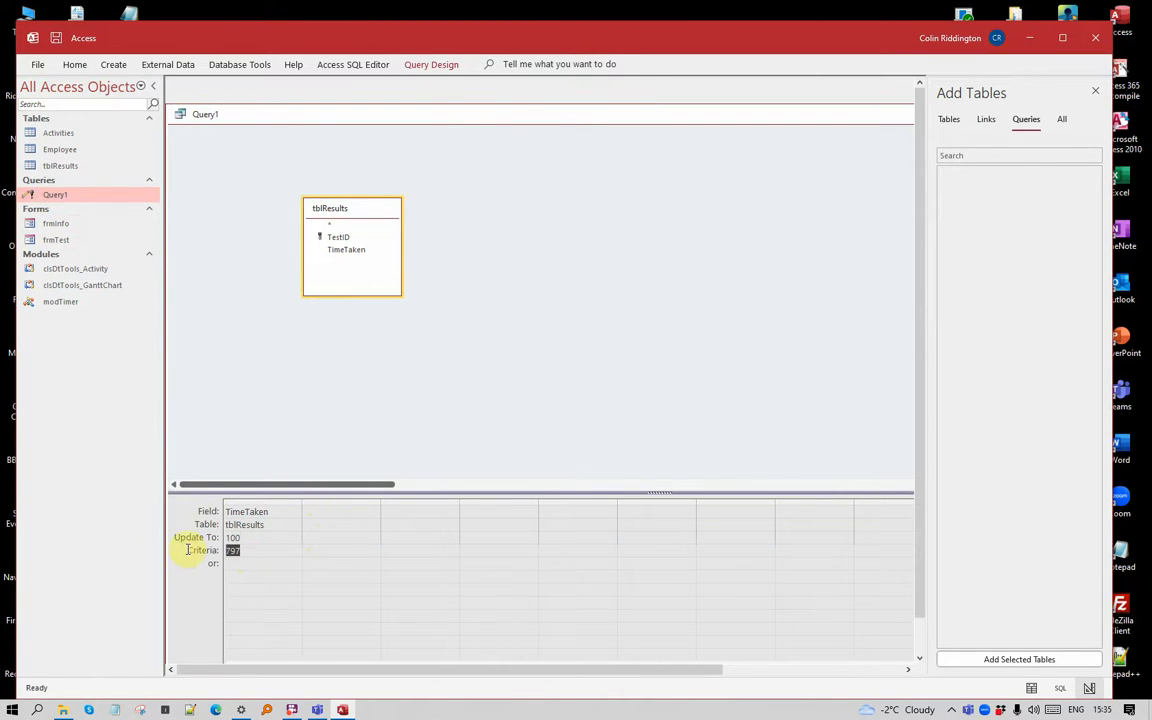
pyautogui.write('45')
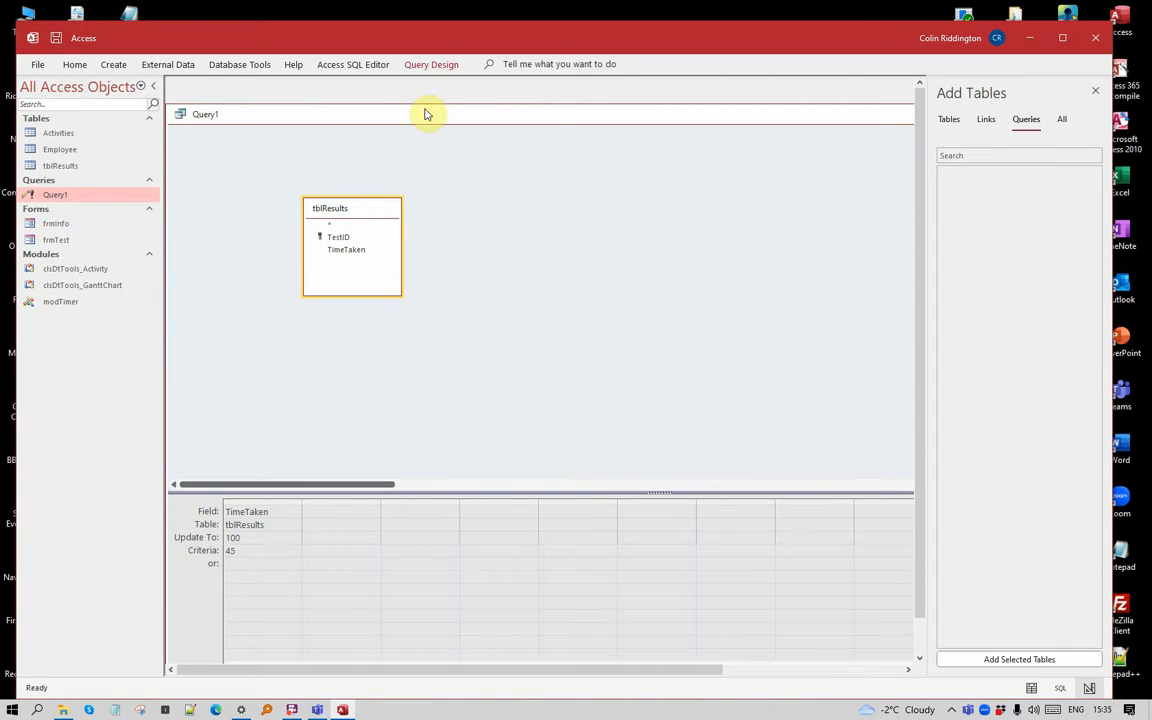
# Step: Close the Query1 design and the database, and reopen the database from its desktop file
pyautogui.moveTo(416, 110); pyautogui.dragTo(482, 92)
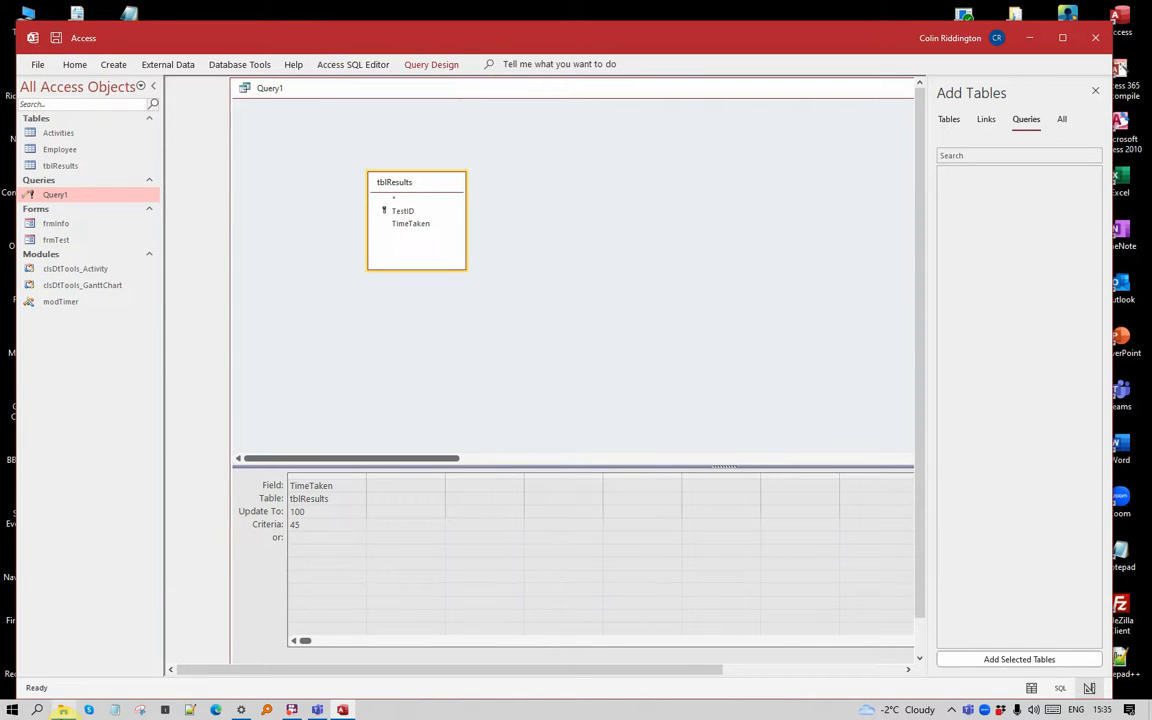
pyautogui.click(1096, 91)
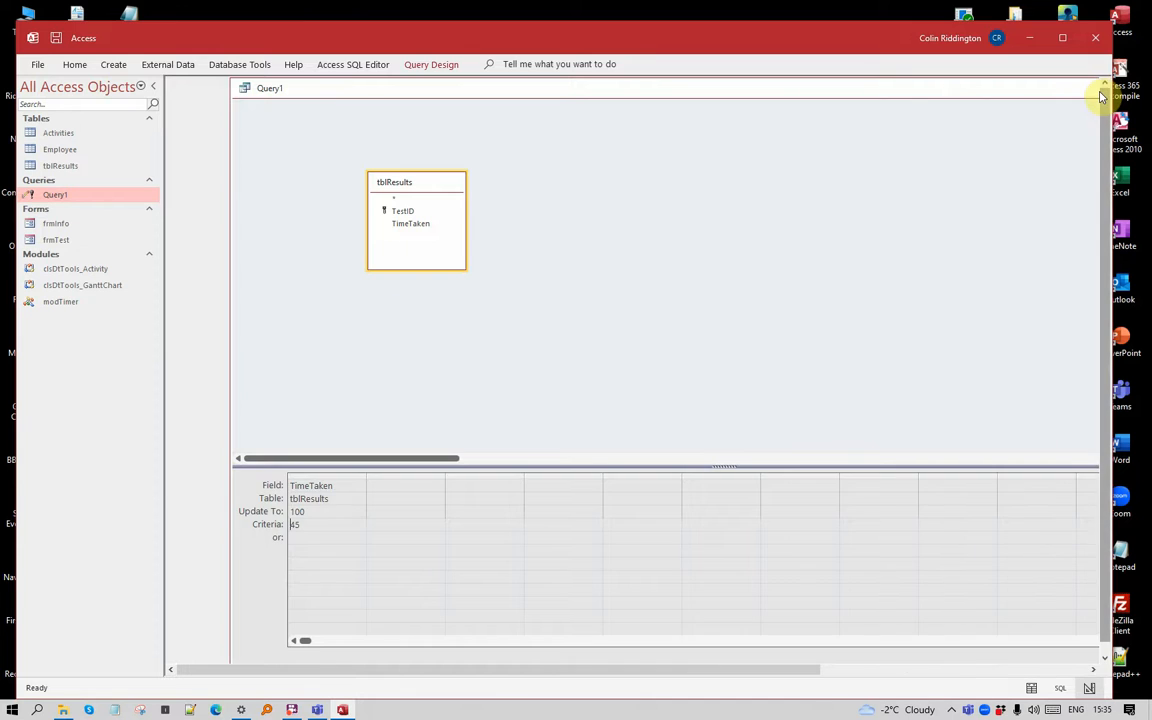
pyautogui.moveTo(1074, 94); pyautogui.dragTo(848, 116)
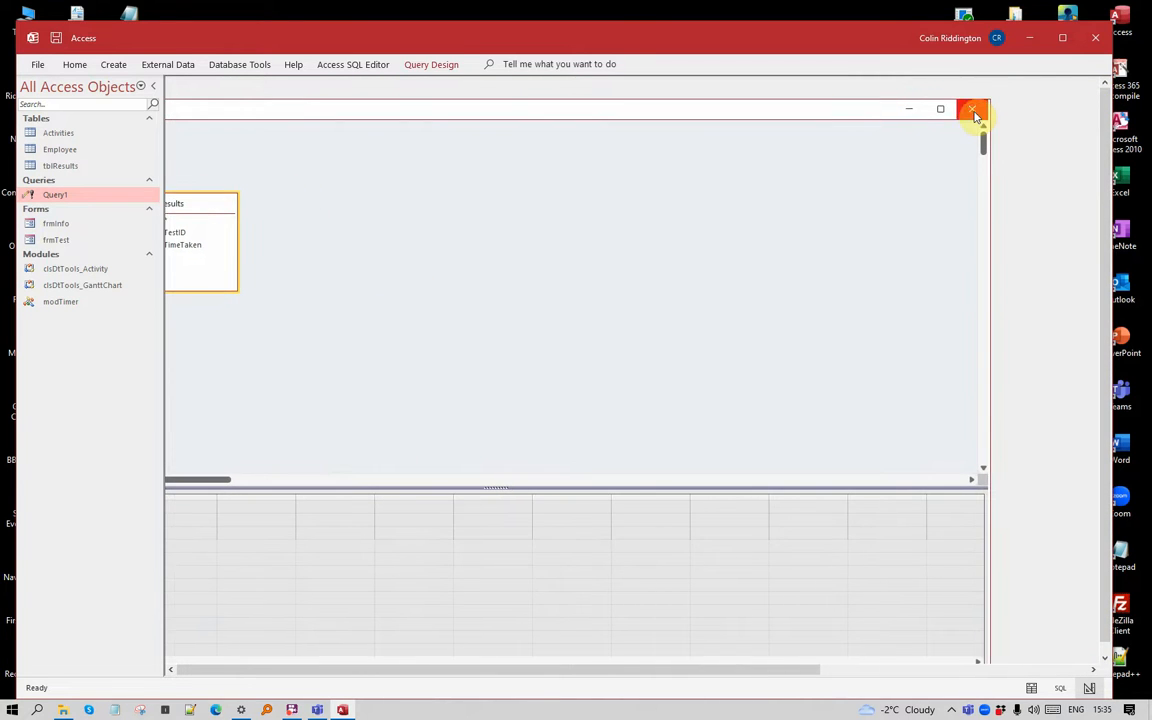
pyautogui.click(975, 112)
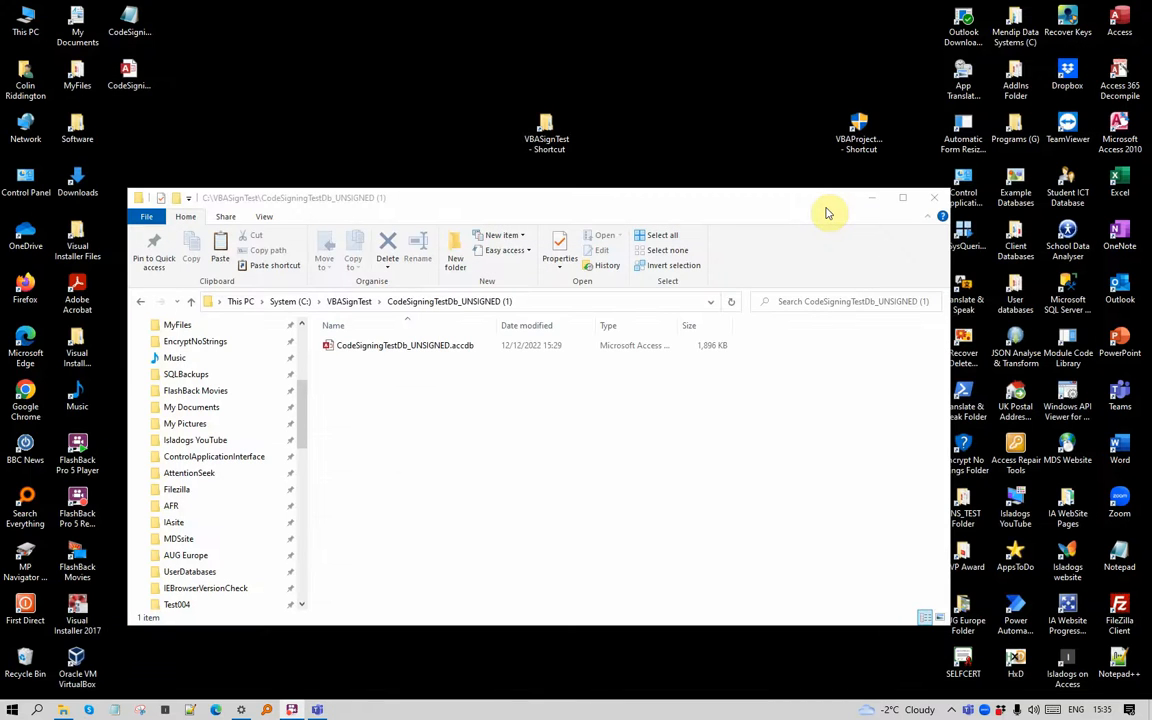
pyautogui.doubleClick(135, 70)
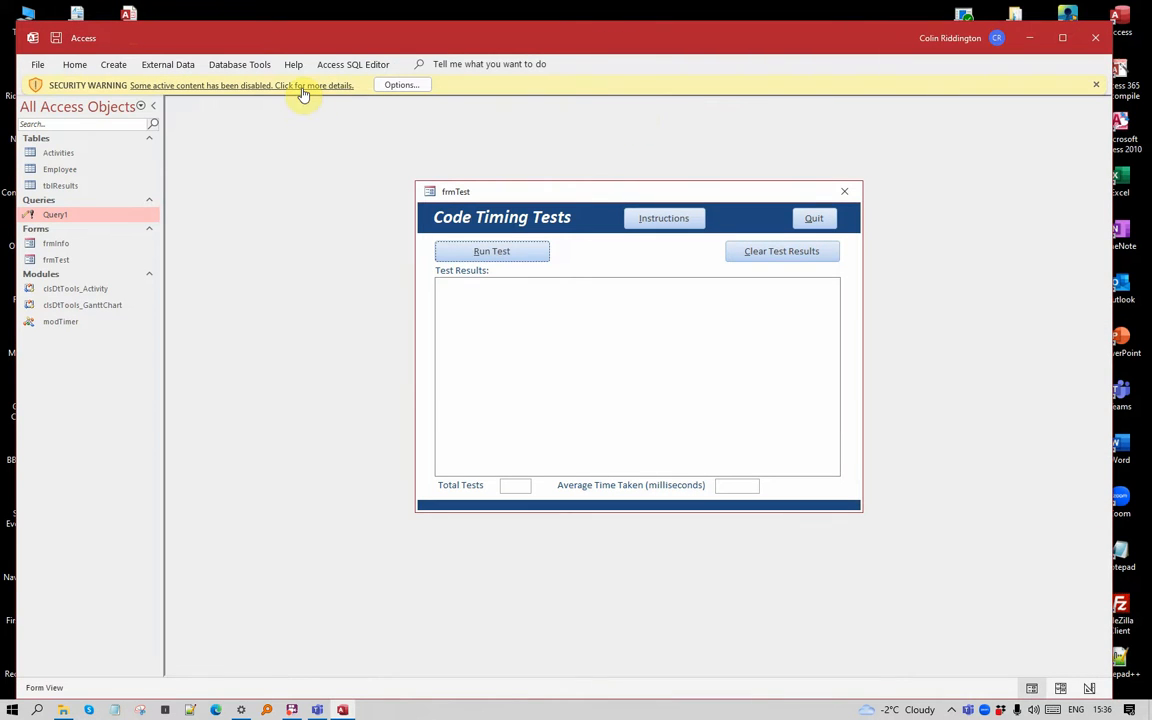
# Step: Examine the VBA macro security alert through the advanced content-enabling options, accept it and close the database
pyautogui.click(301, 89)
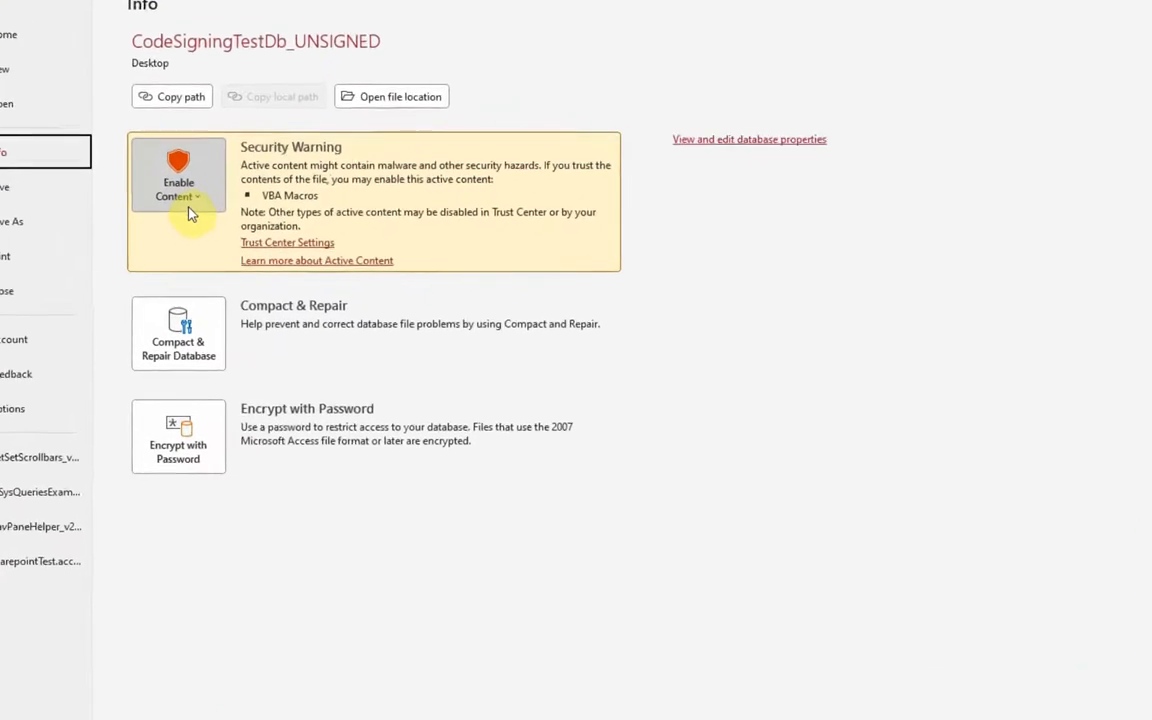
pyautogui.click(189, 207)
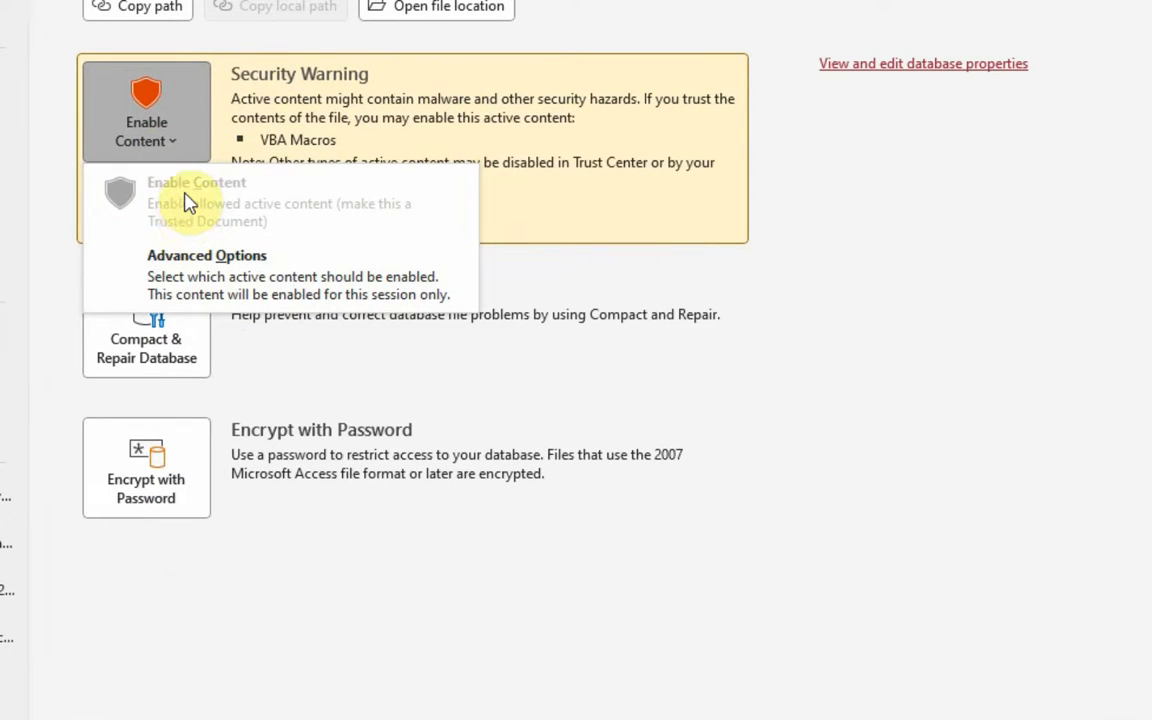
pyautogui.click(283, 270)
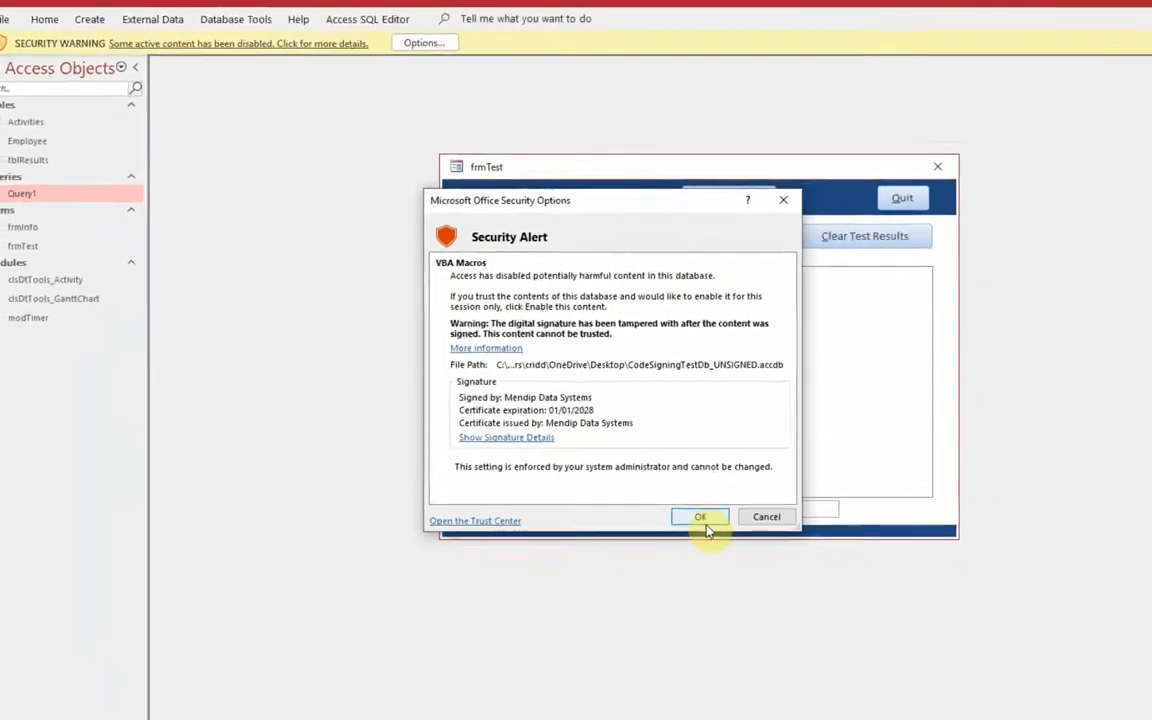
pyautogui.click(705, 524)
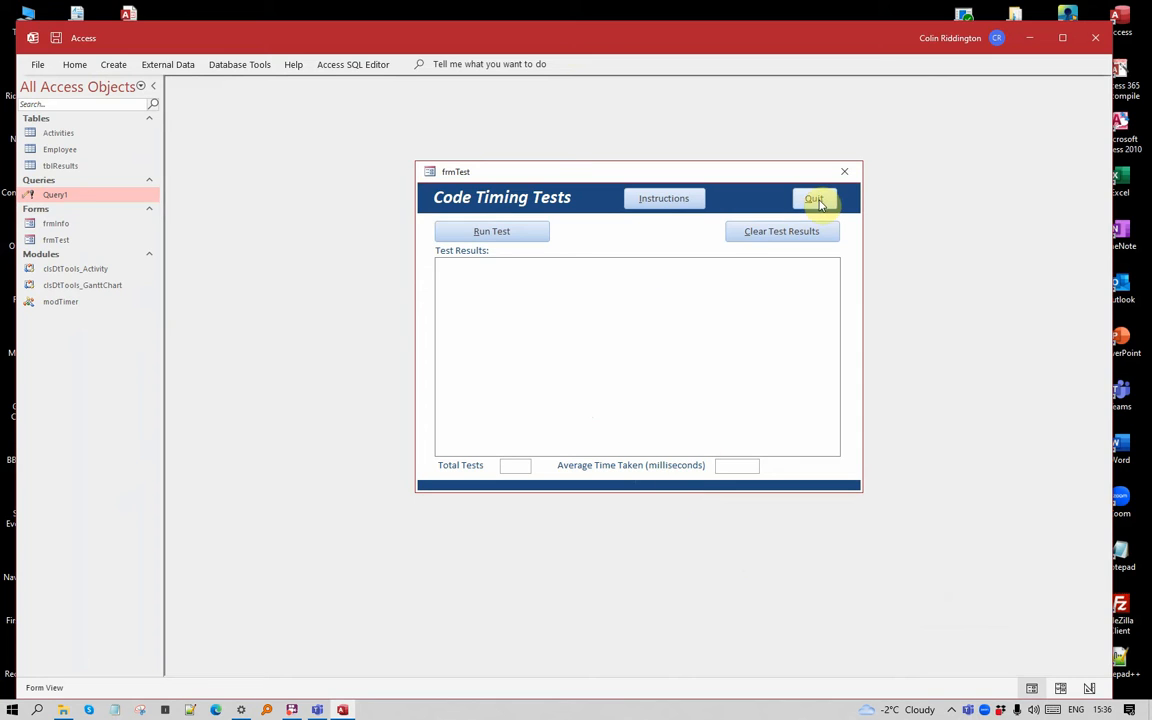
pyautogui.click(815, 200)
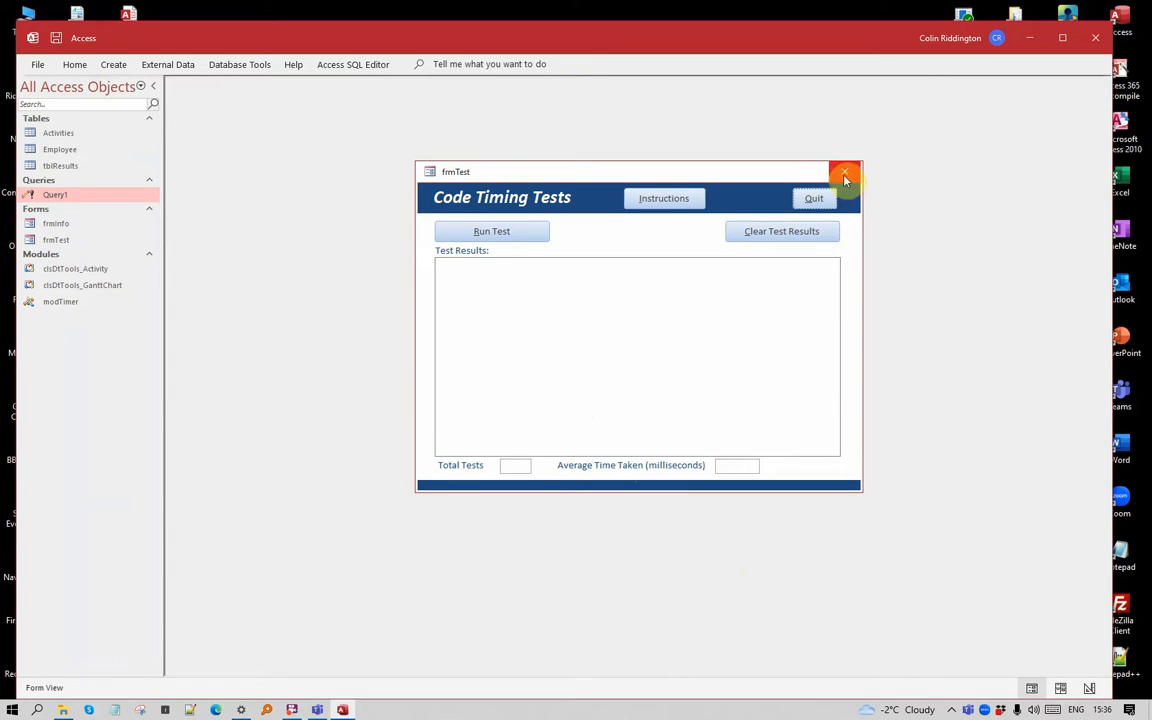
pyautogui.click(1098, 40)
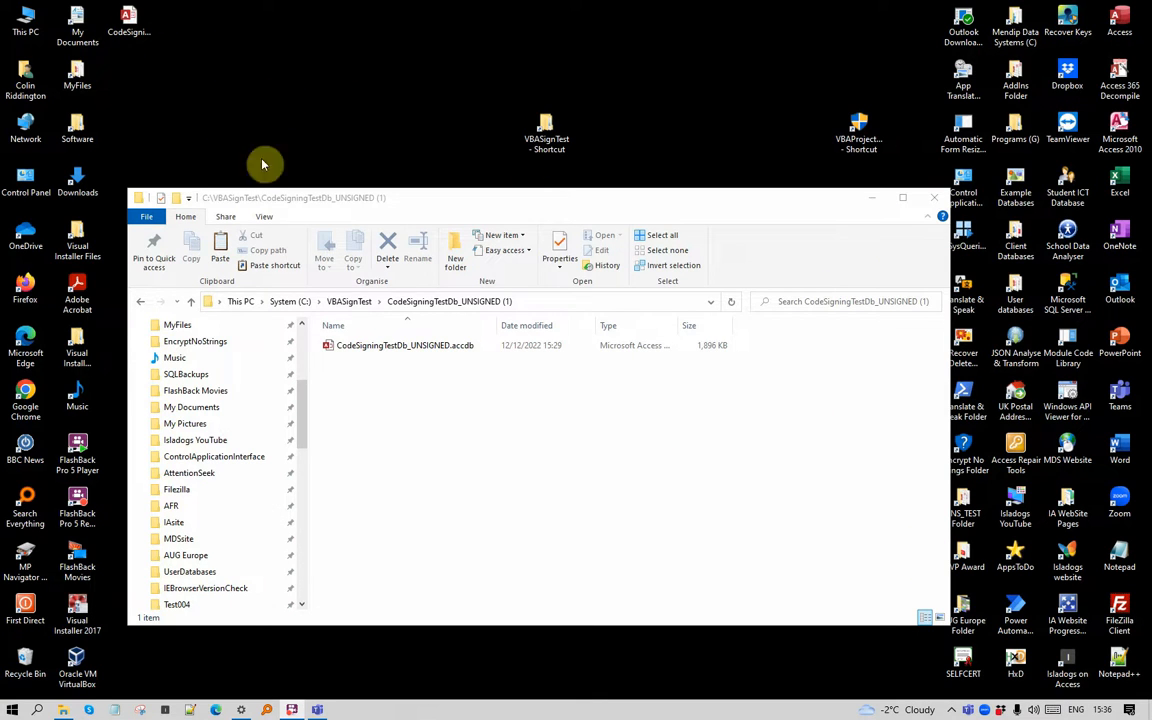
# Step: Open the file location of the desktop's Access shortcut, show the Office16 folder as details and locate SELFCERT.EXE
pyautogui.moveTo(305, 196); pyautogui.dragTo(267, 157)
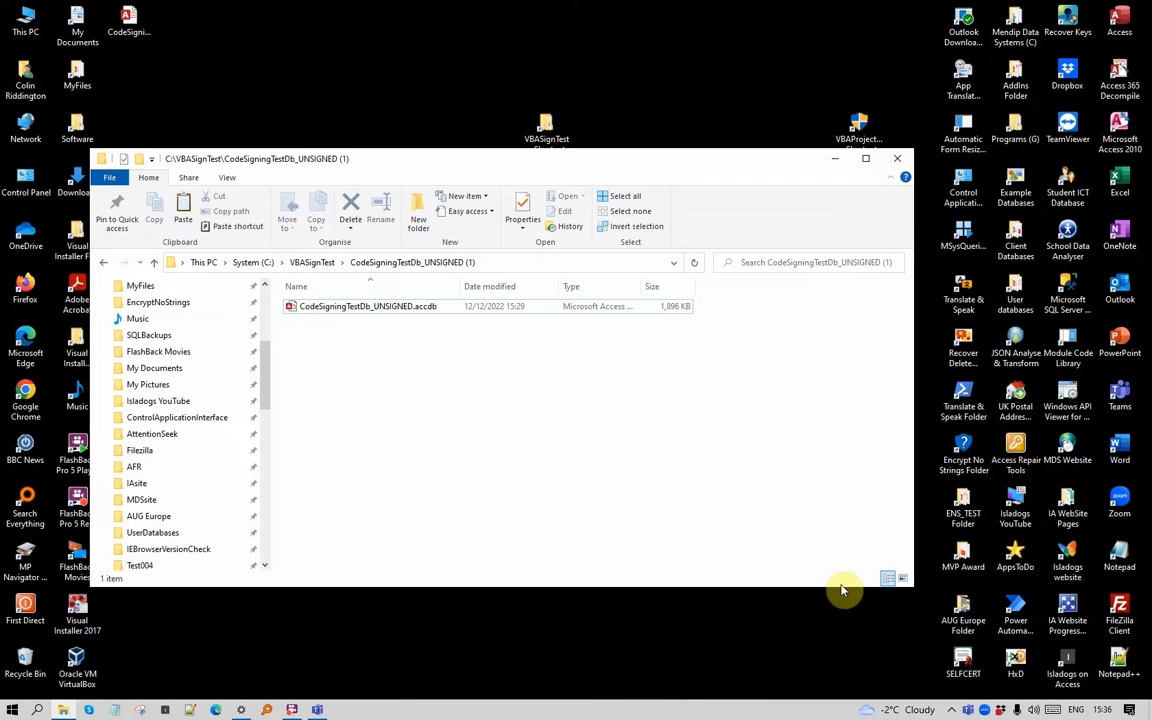
pyautogui.rightClick(1128, 16)
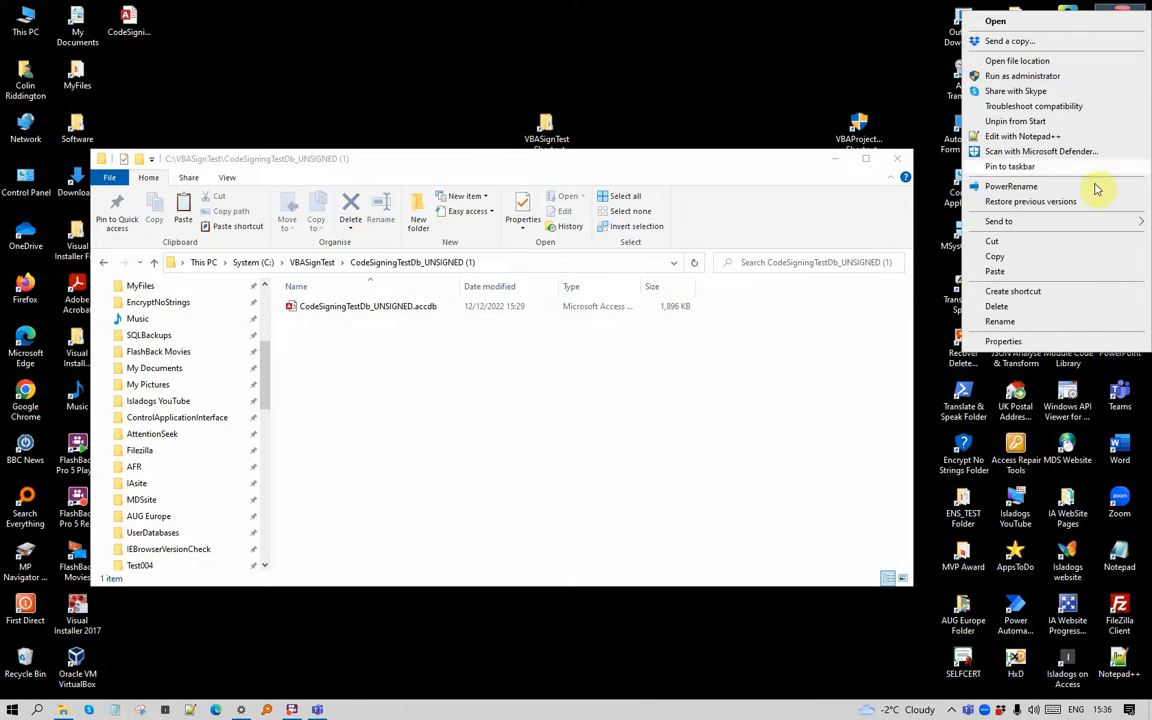
pyautogui.click(1029, 64)
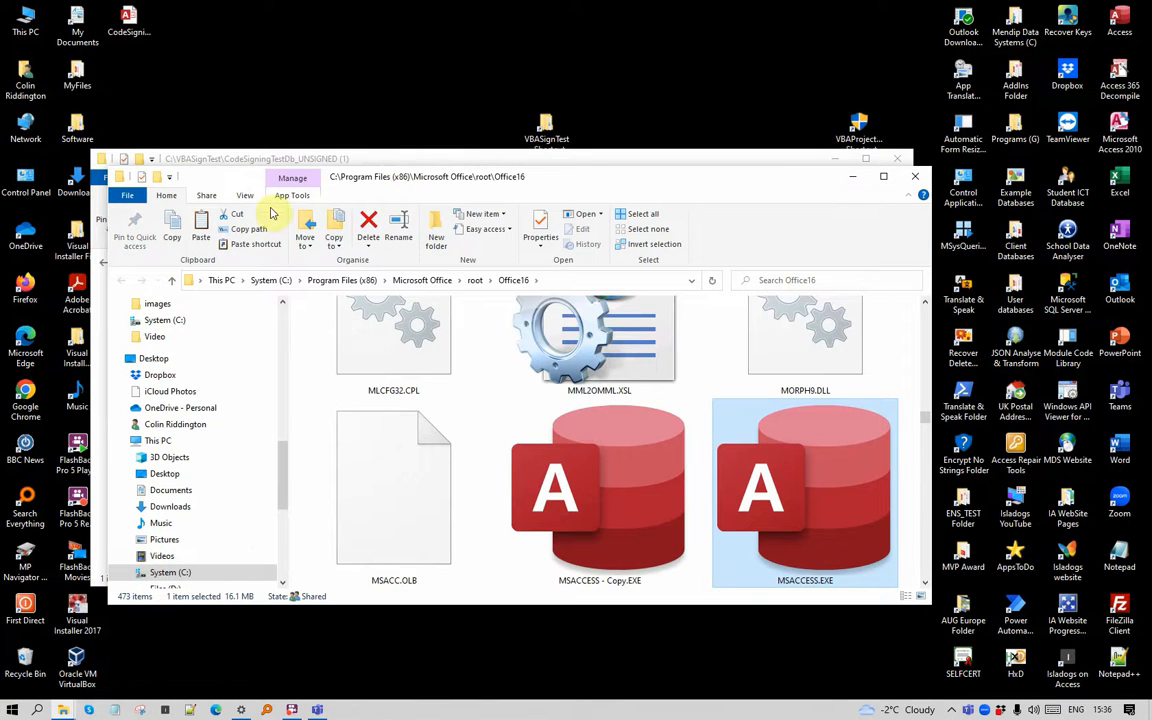
pyautogui.click(246, 195)
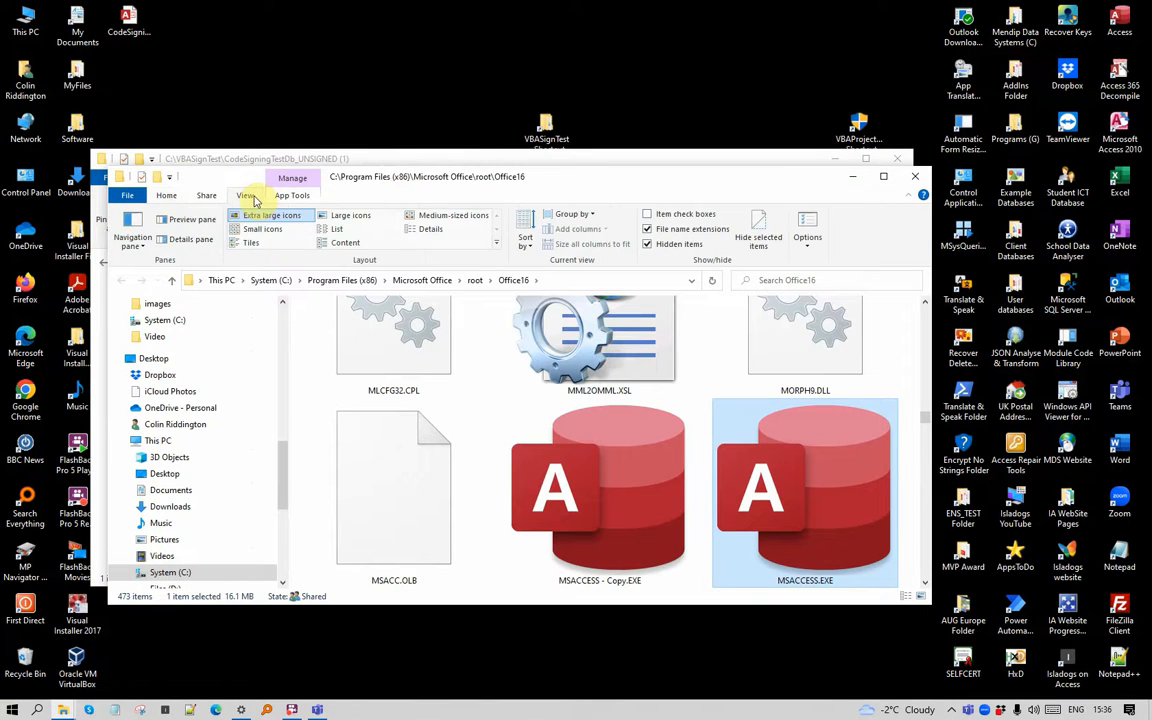
pyautogui.click(425, 229)
pyautogui.scroll(-20, 400, 527)
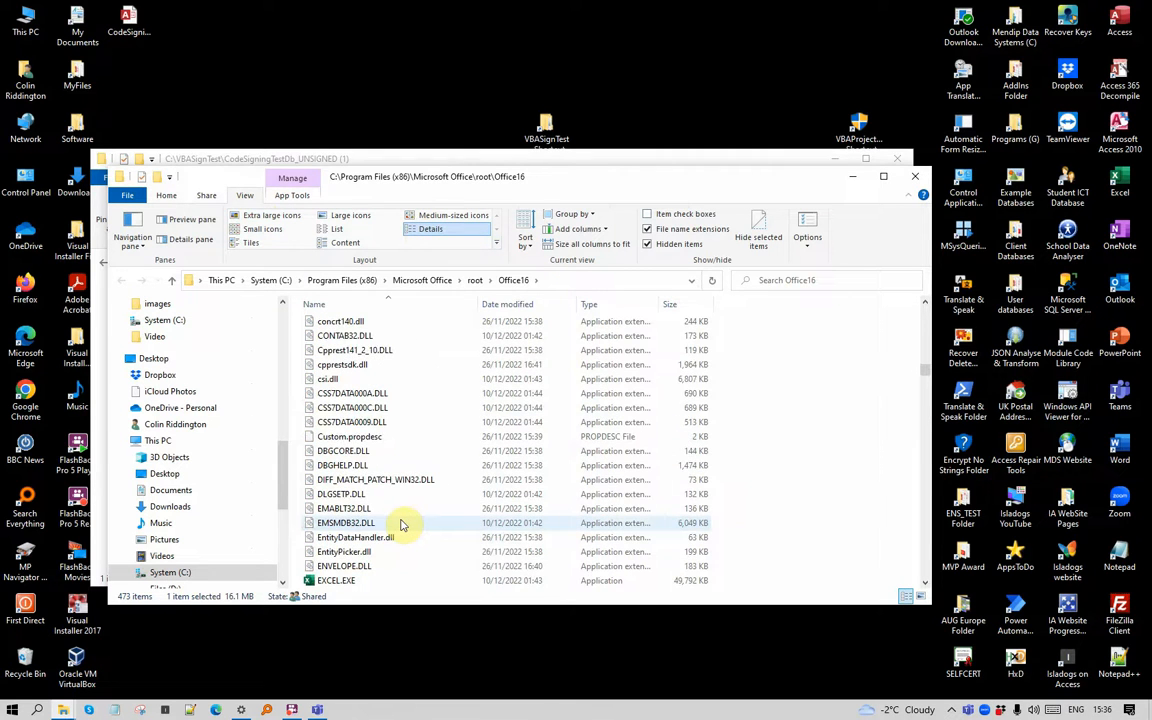
pyautogui.press('s')
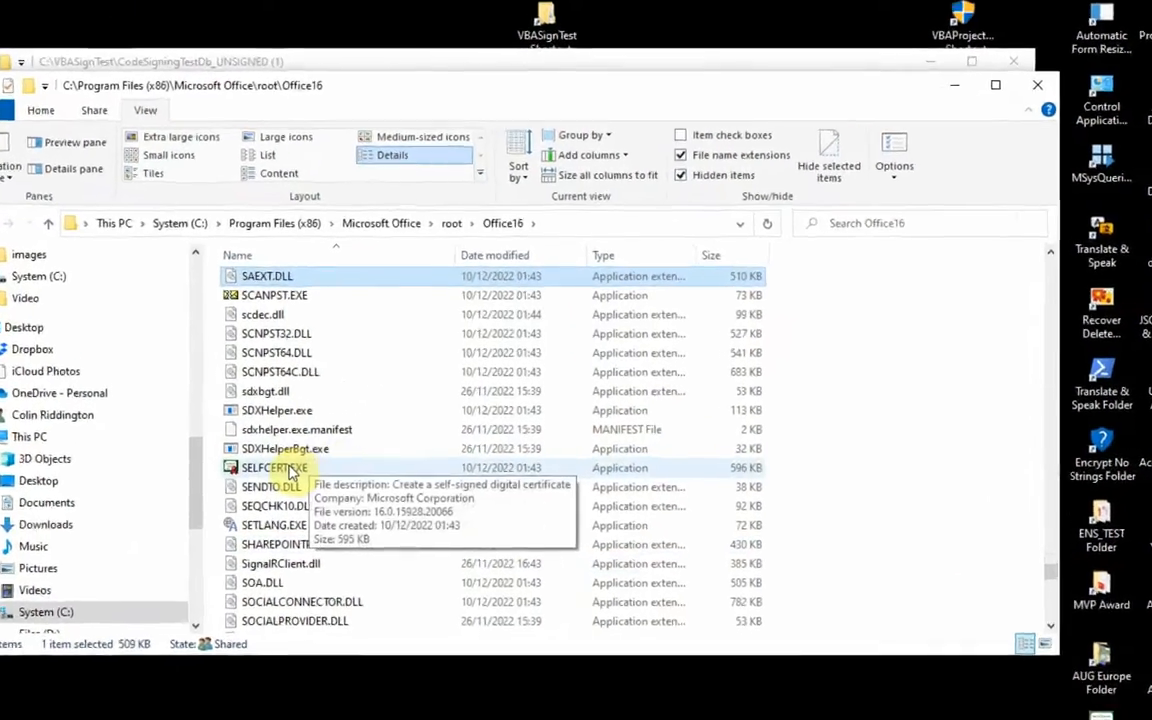
# Step: Create a self-signed digital certificate named IsladogsOnAccess with SELFCERT.EXE
pyautogui.click(290, 469)
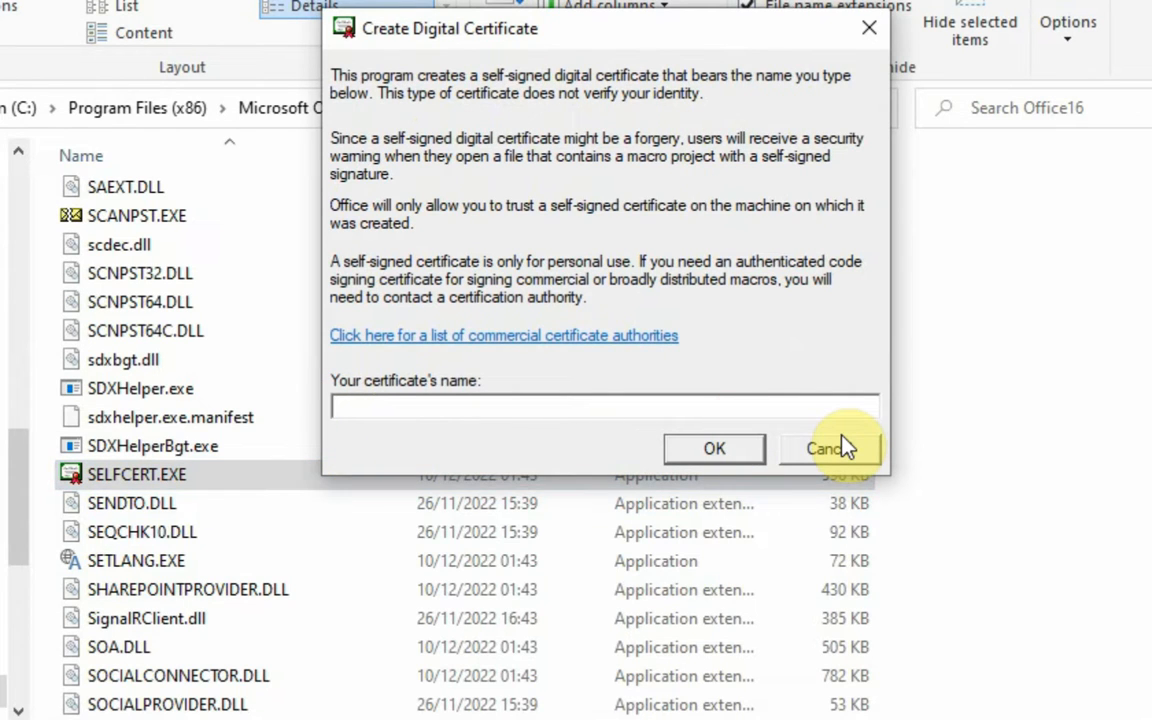
pyautogui.write('Isladogs')
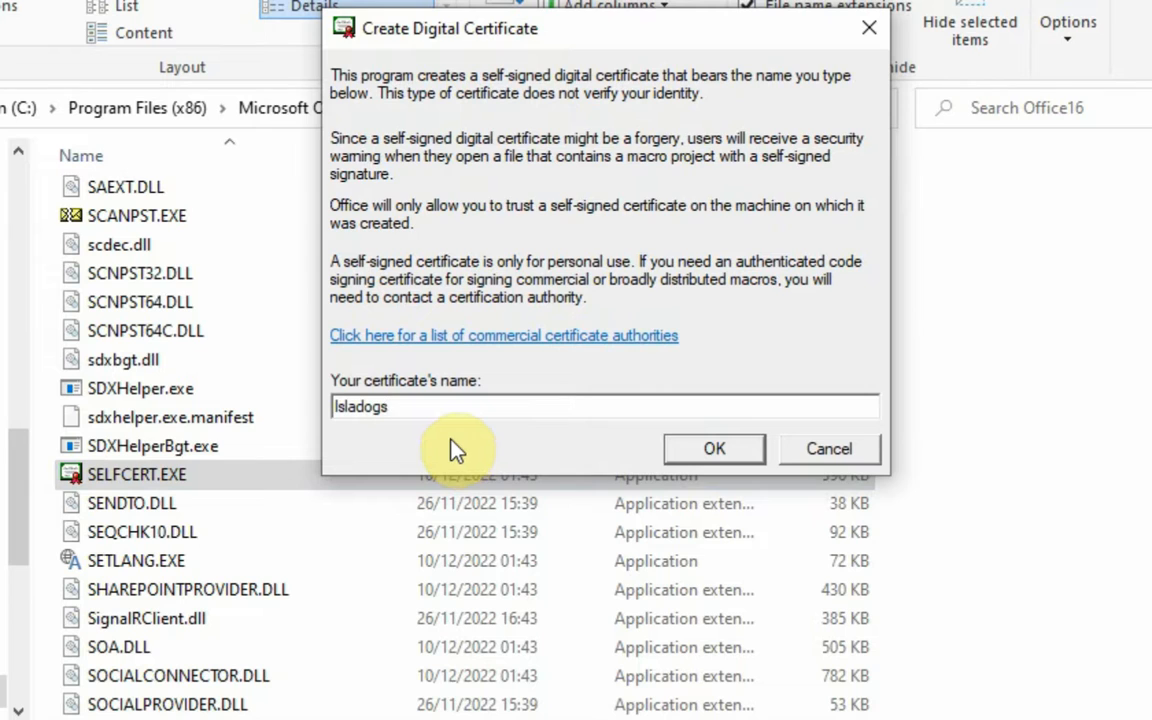
pyautogui.write('OnAccess')
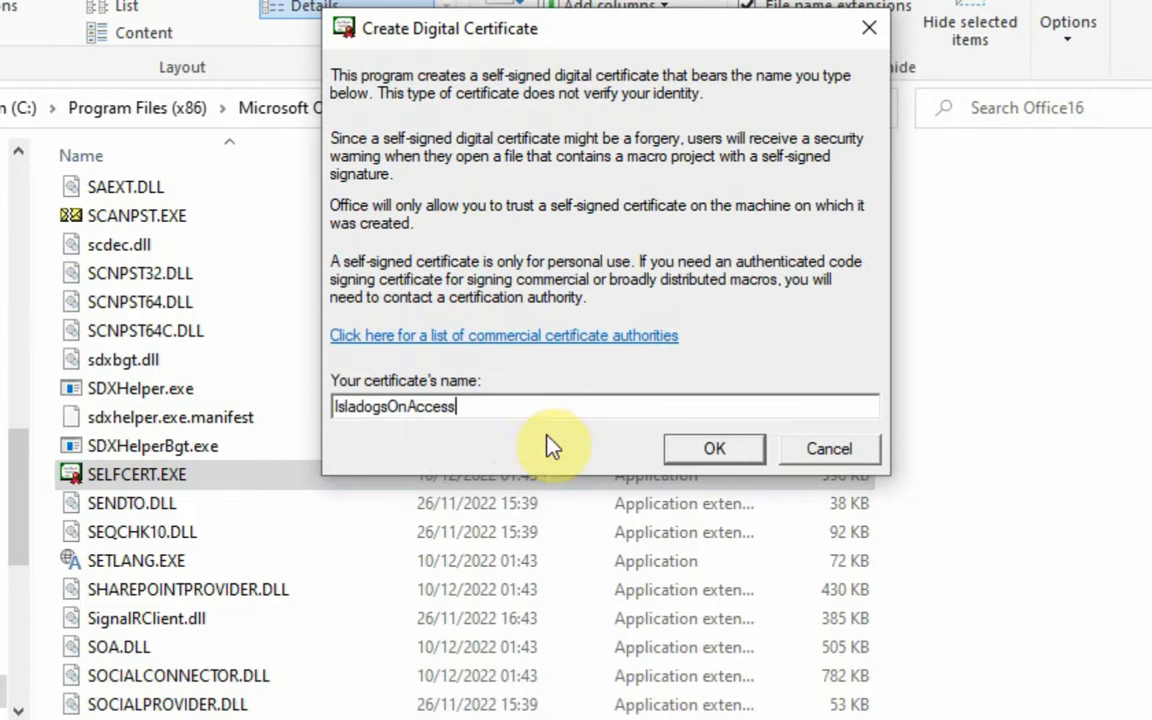
pyautogui.click(700, 451)
pyautogui.click(777, 345)
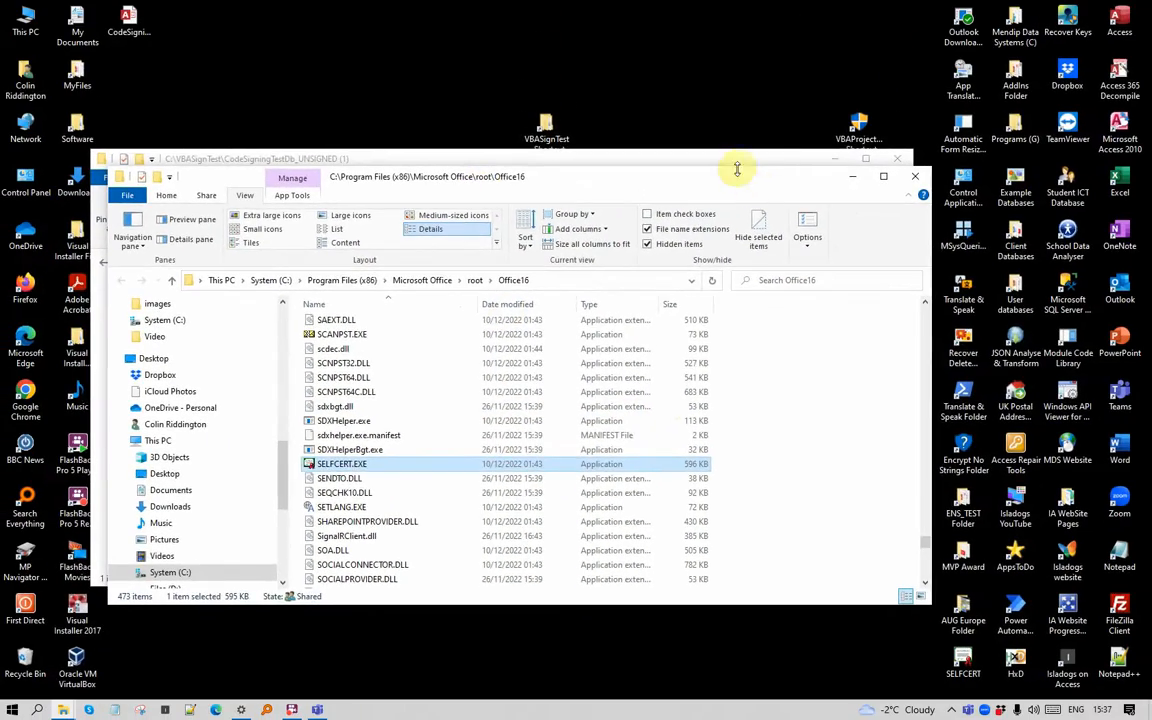
# Step: Open CodeSigningTestDb_UNSIGNED.accdb from the VBASignTest subfolder and show its code in the Visual Basic editor
pyautogui.click(737, 164)
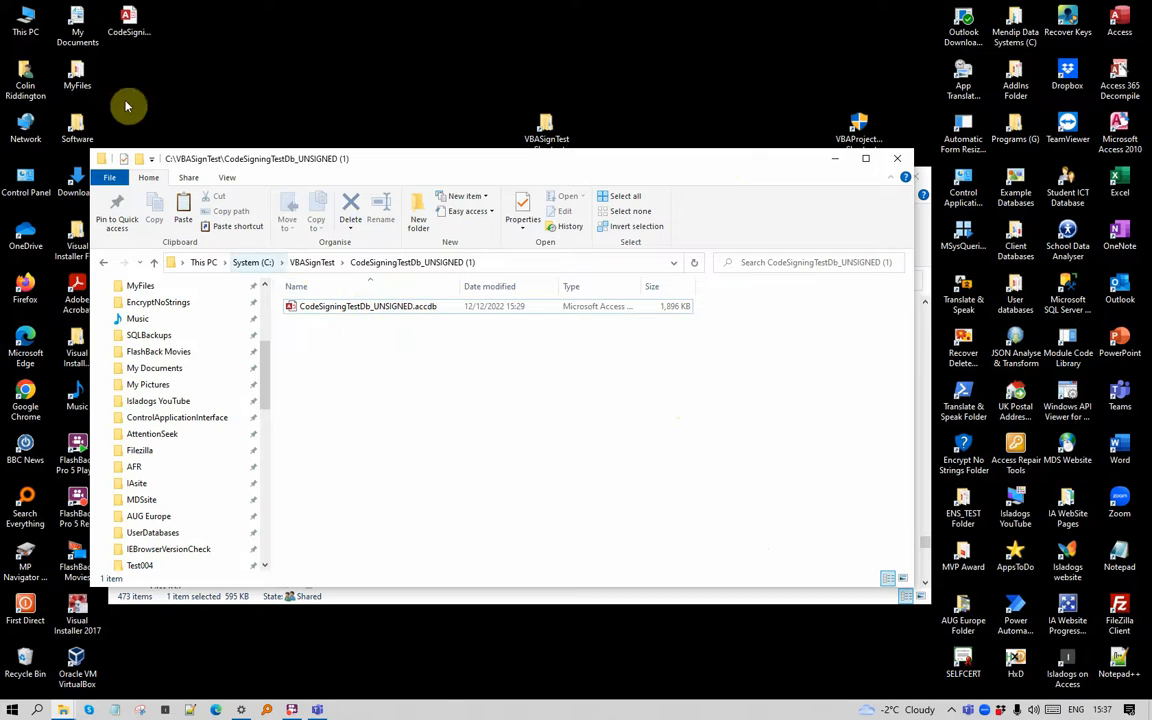
pyautogui.click(300, 307)
pyautogui.doubleClick(311, 308)
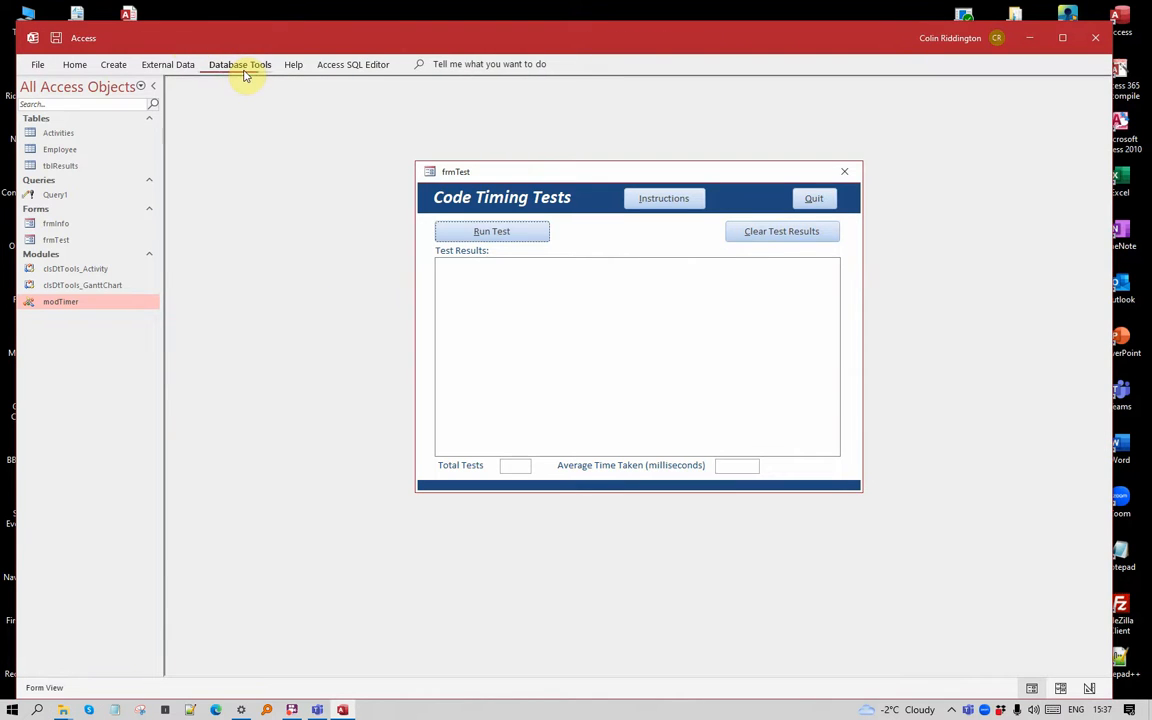
pyautogui.click(240, 64)
pyautogui.click(118, 100)
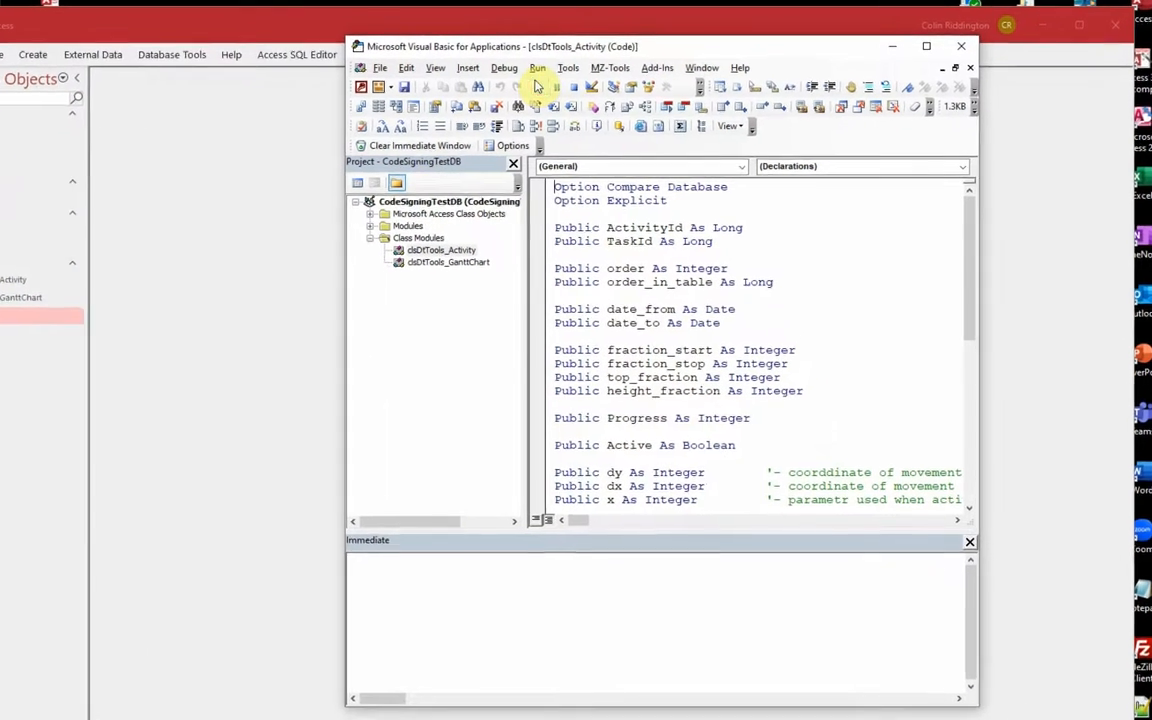
# Step: Remove the existing digital signature from the CodeSigningTestDB VBA project and sign it with the IsladogsOnAccess certificate
pyautogui.click(567, 67)
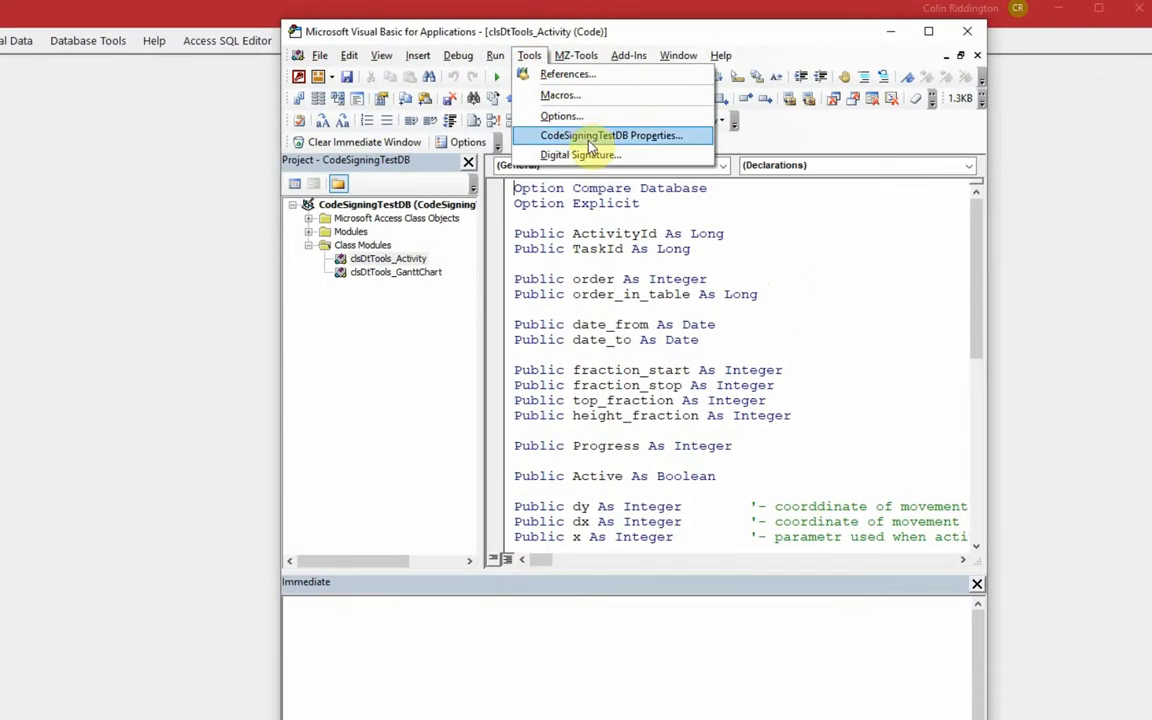
pyautogui.click(622, 158)
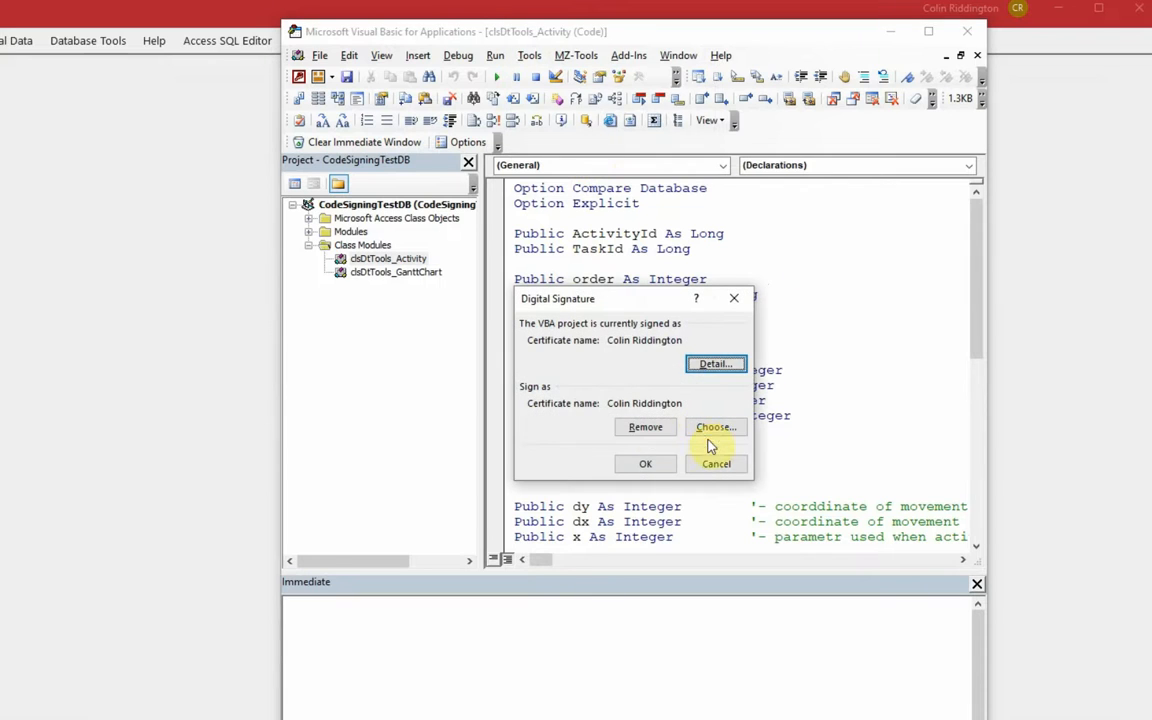
pyautogui.click(645, 427)
pyautogui.click(720, 430)
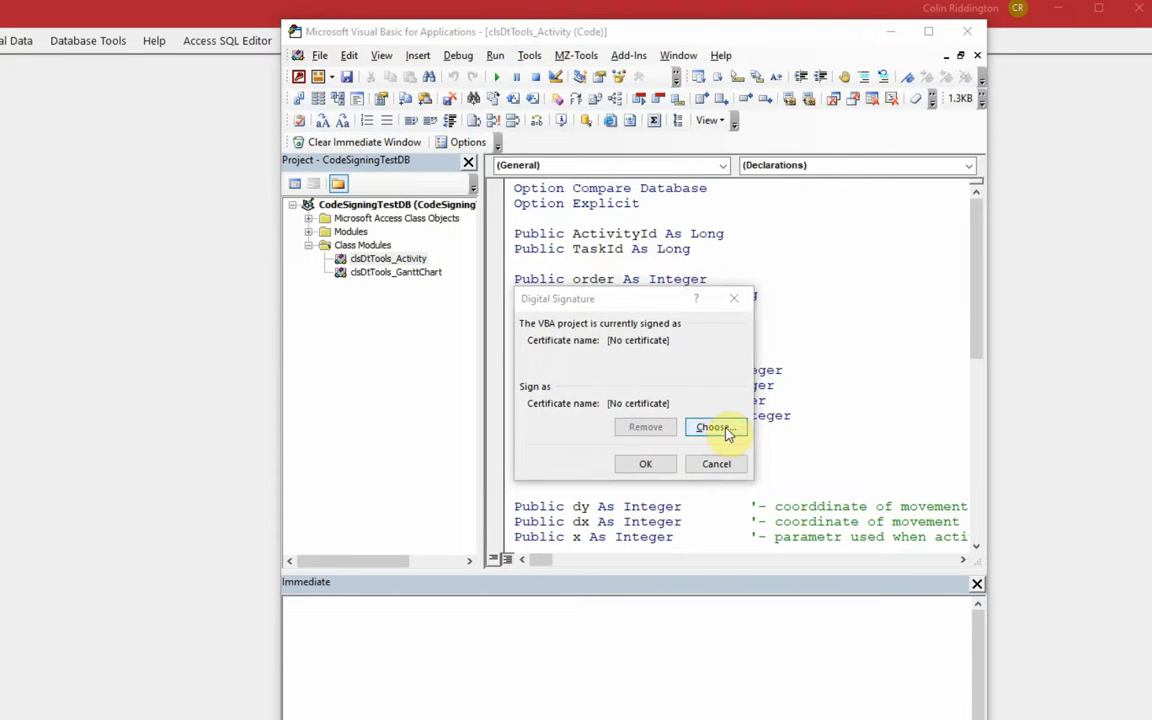
pyautogui.click(512, 463)
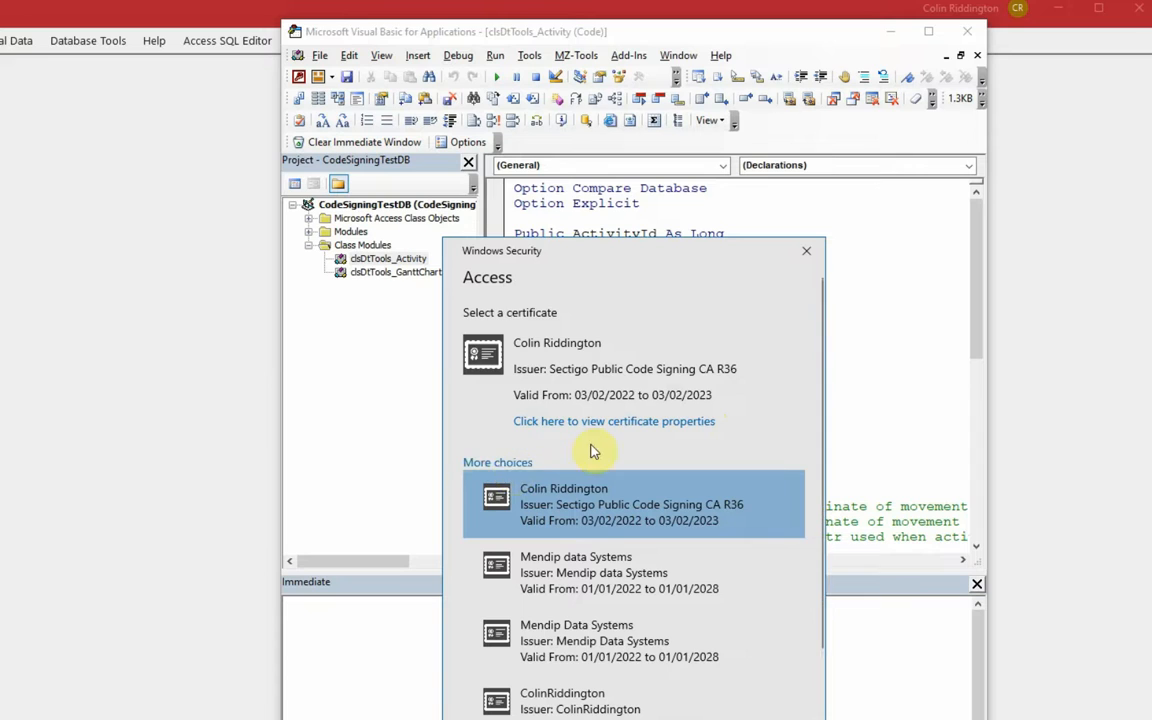
pyautogui.scroll(-5, 701, 513)
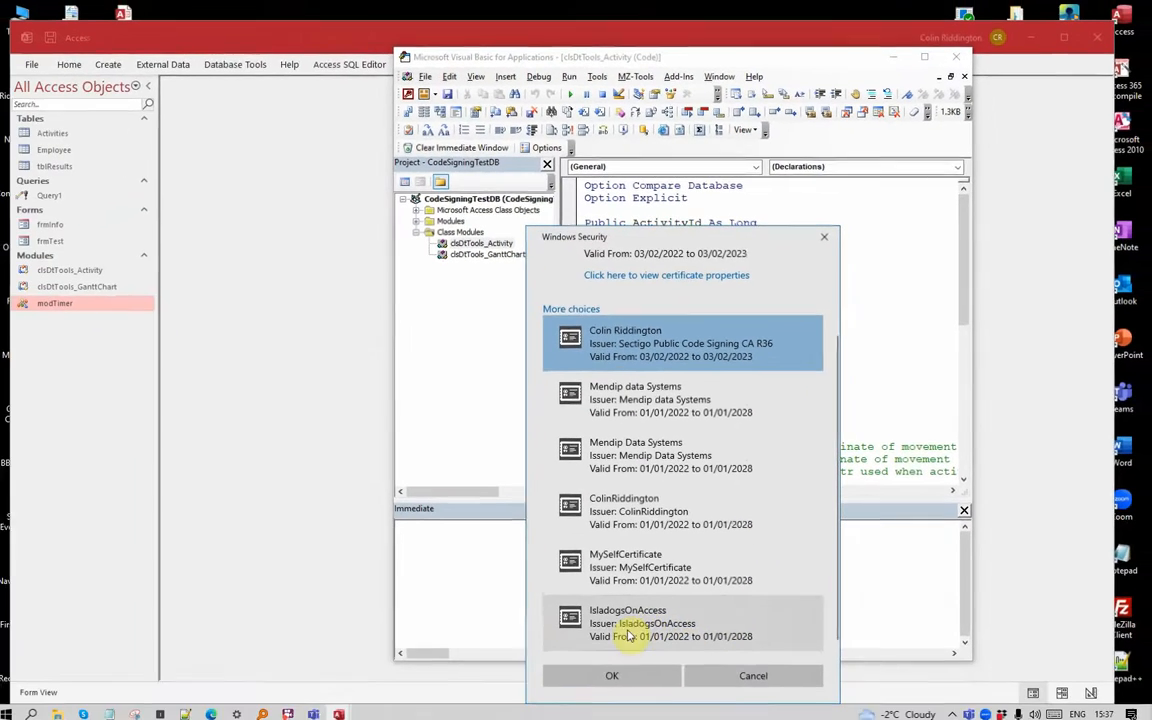
pyautogui.click(624, 638)
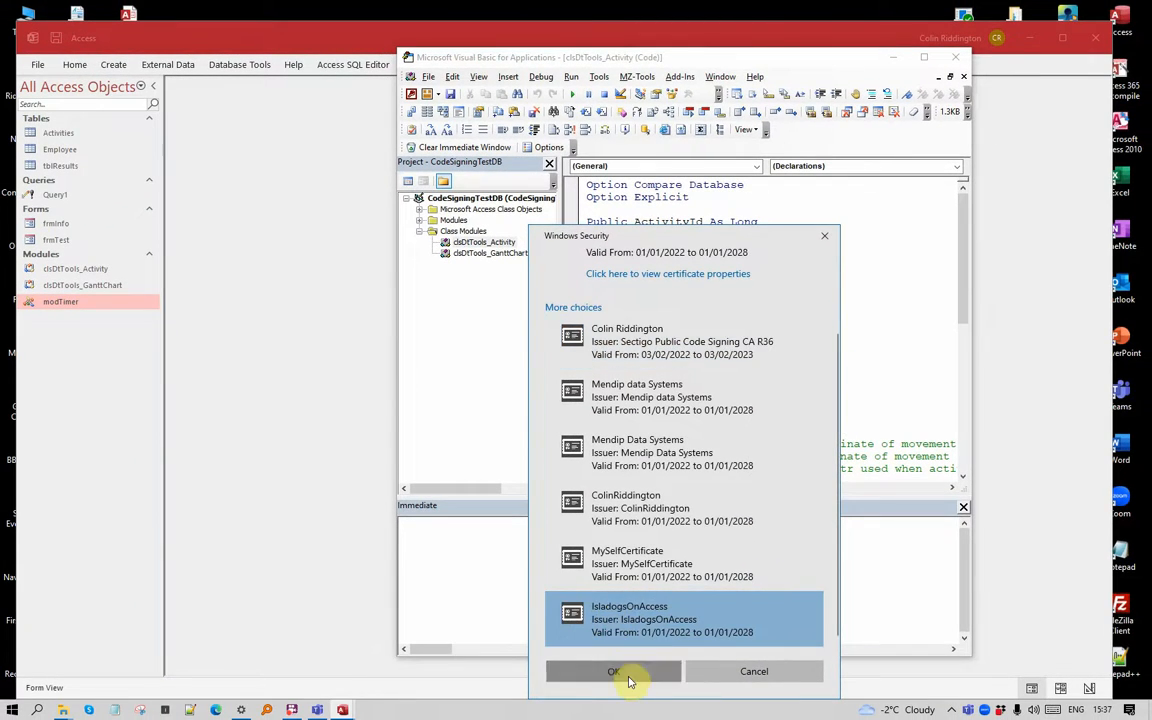
pyautogui.click(622, 675)
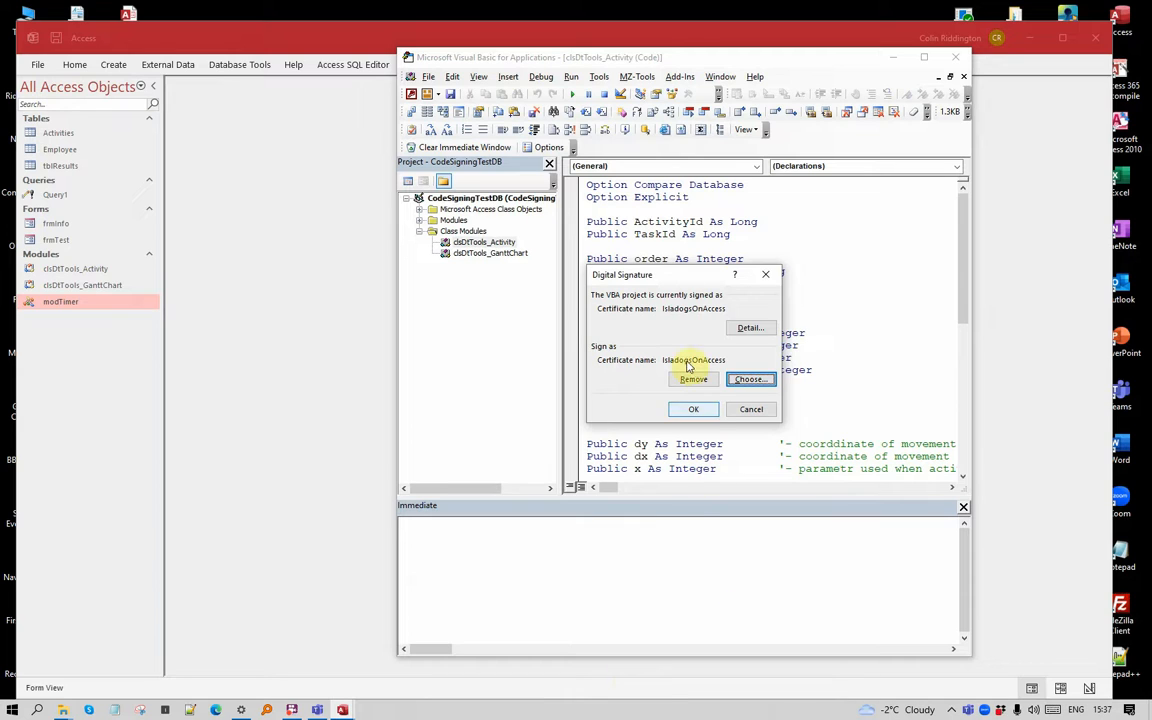
pyautogui.click(686, 408)
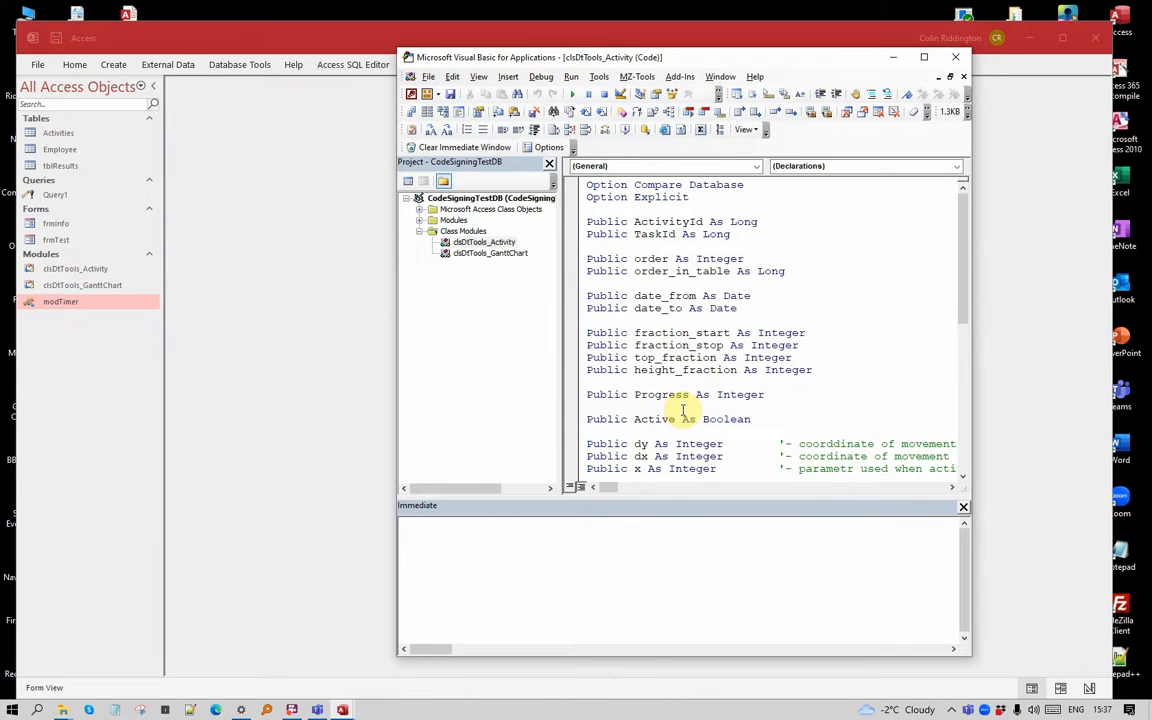
# Step: Close the Visual Basic editor, the frmTest form and the database
pyautogui.click(968, 15)
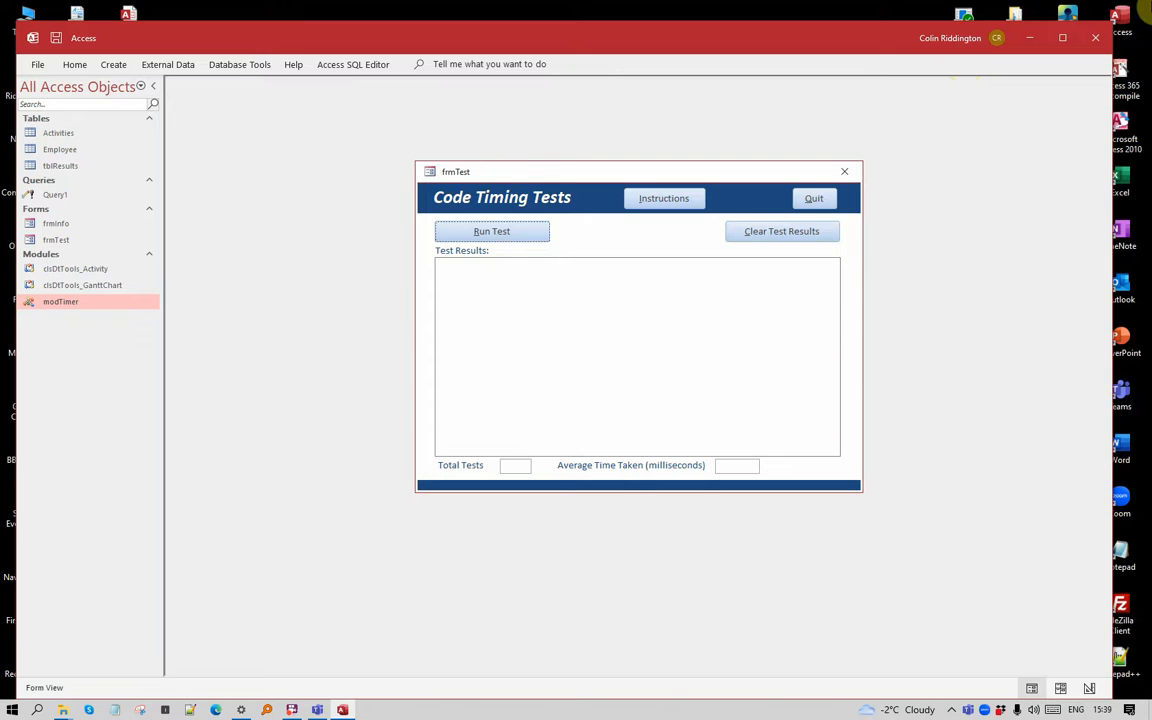
pyautogui.click(846, 174)
pyautogui.click(1095, 40)
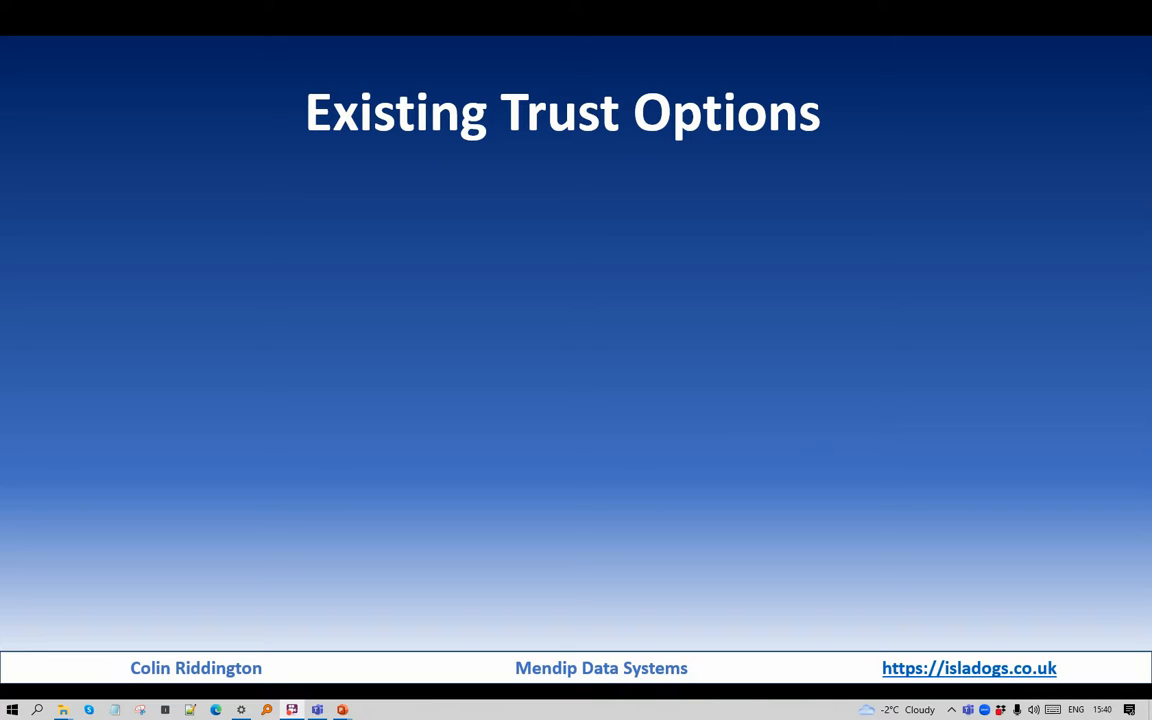
pyautogui.click(1064, 347)
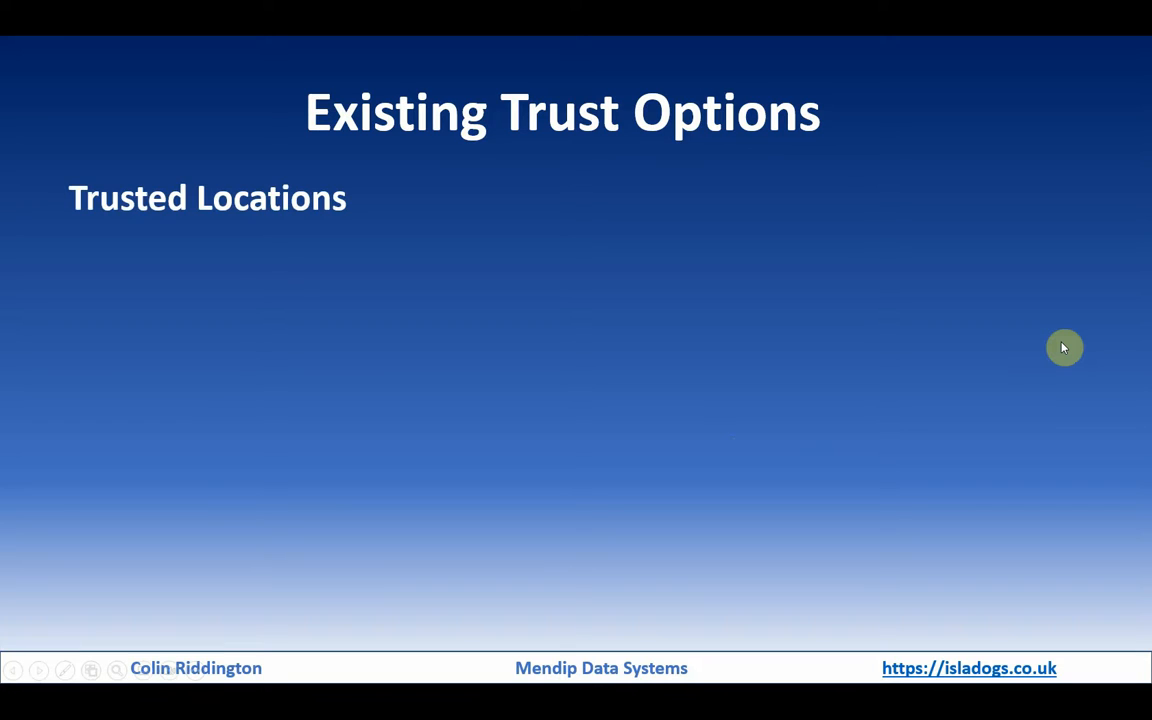
pyautogui.click(1064, 347)
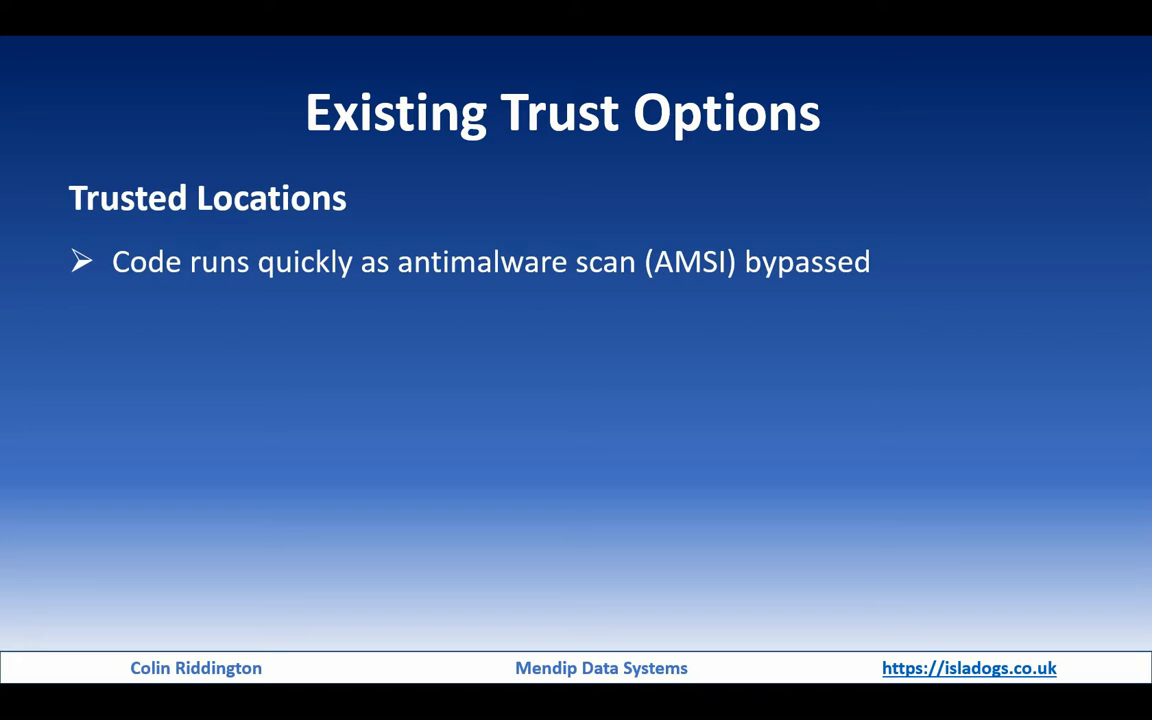
pyautogui.press('Right')
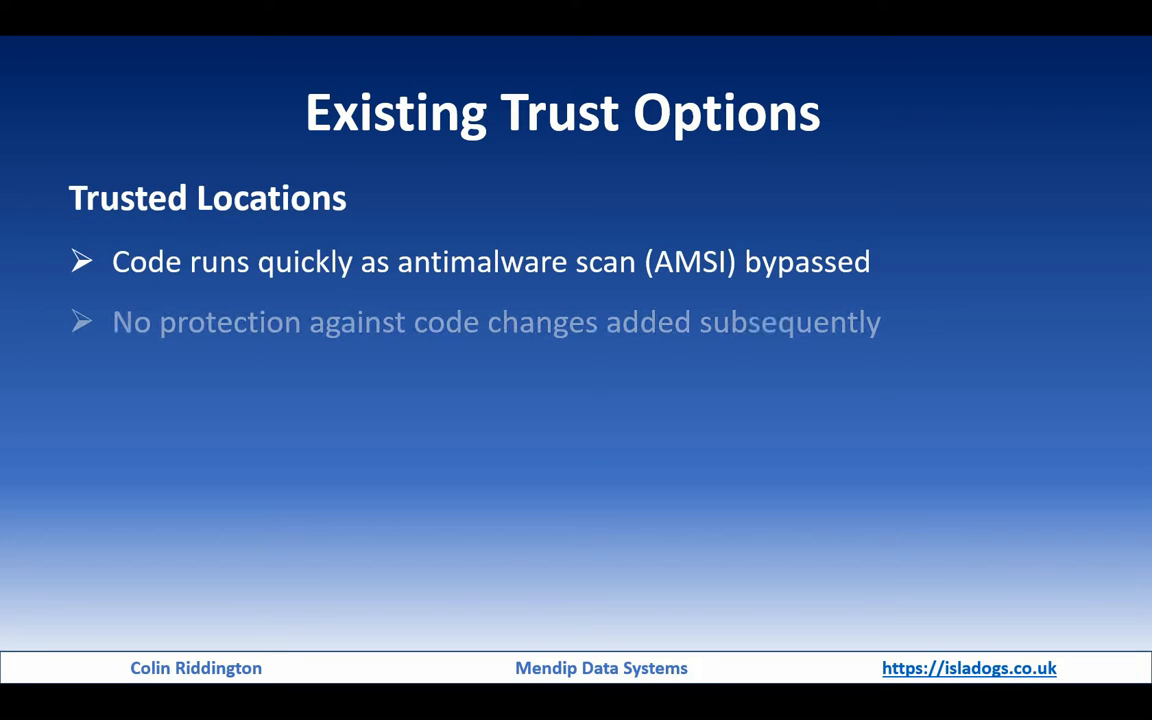